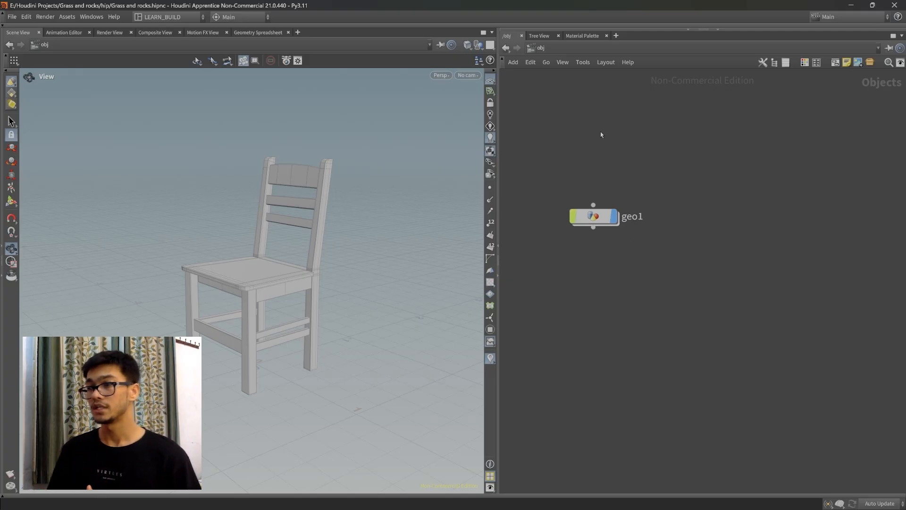
Add a Principled Shader in the material network and name it texture_chair.
click(541, 48)
click(550, 84)
key(Tab)
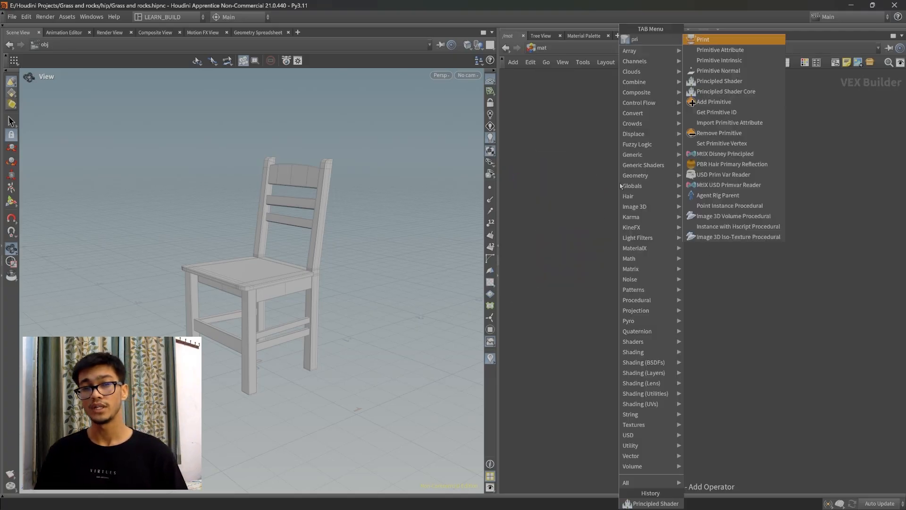
text(prin)
key(Return)
click(620, 183)
click(632, 168)
text(texture_chair)
key(Return)
middle_drag(661, 191, 634, 187)
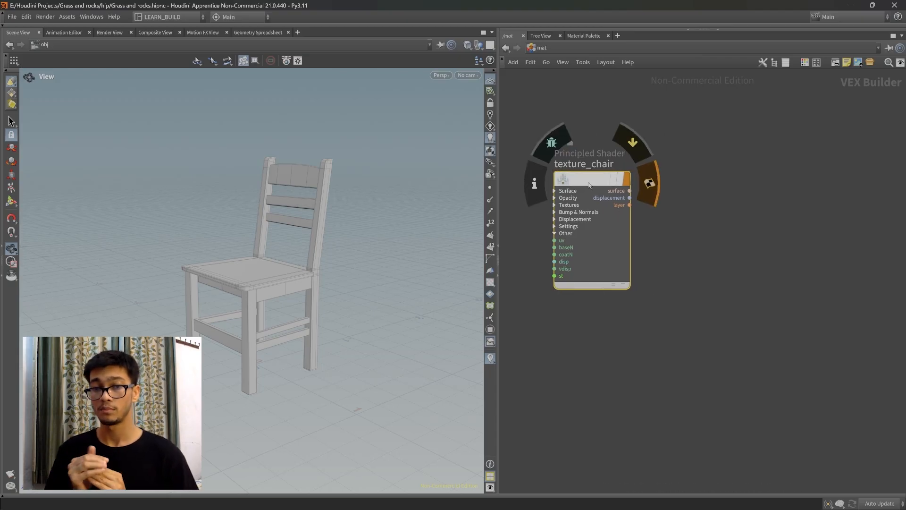
Enable the base color texture on the texture_chair shader and load its image from the CHAIR Textures folder.
key(p)
scroll(755, 142, down, 3)
scroll(756, 127, up, 3)
scroll(723, 137, down, 1)
scroll(723, 136, up, 1)
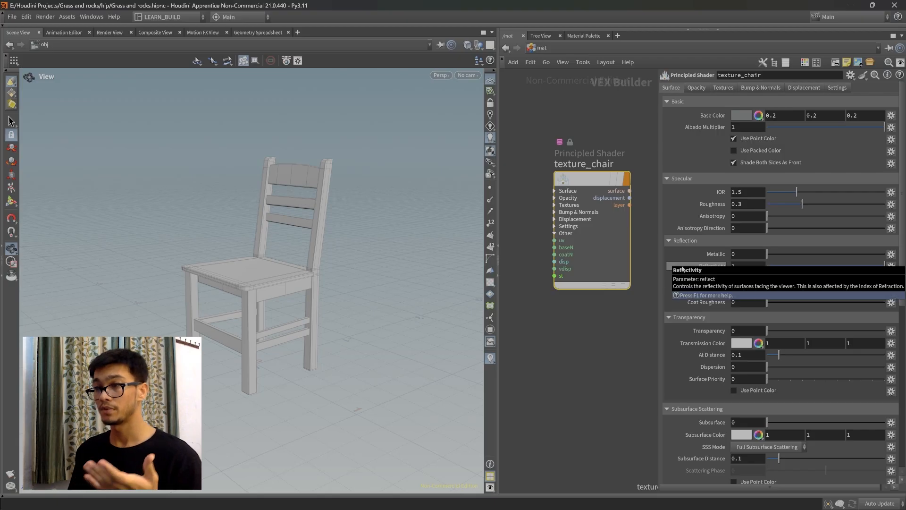
click(723, 87)
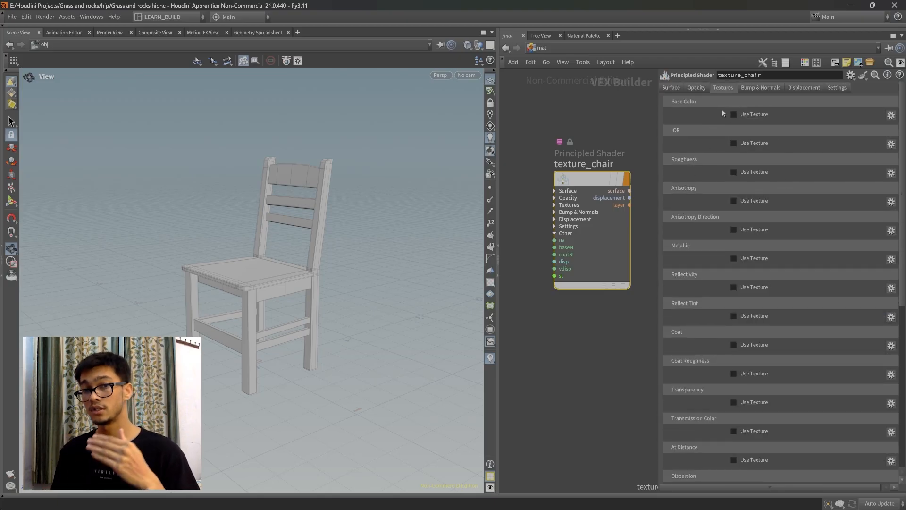
click(733, 114)
click(734, 114)
click(734, 114)
click(881, 128)
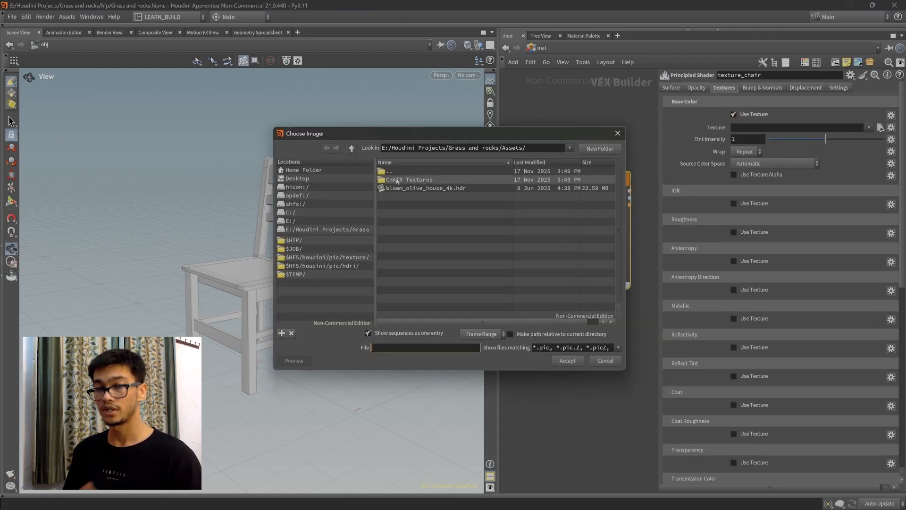
double_click(411, 179)
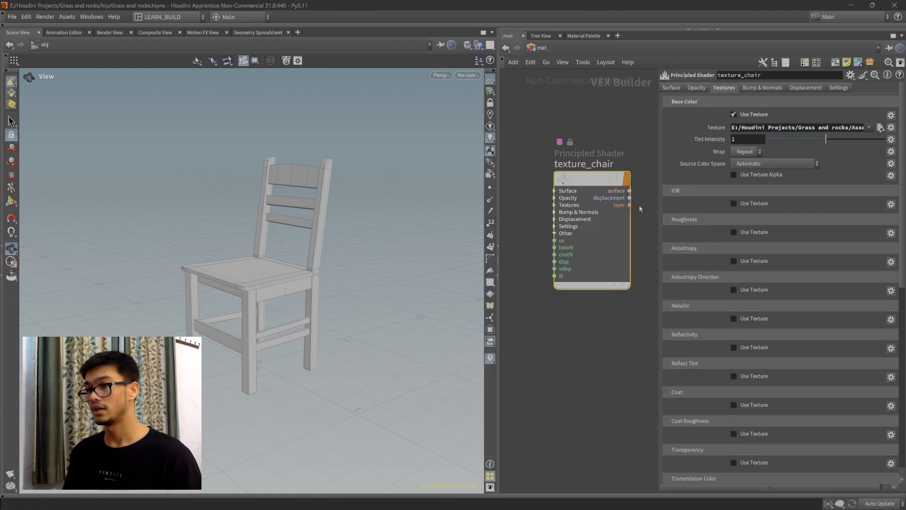
Go into the geo1 object and add a Material node.
drag(591, 178, 584, 187)
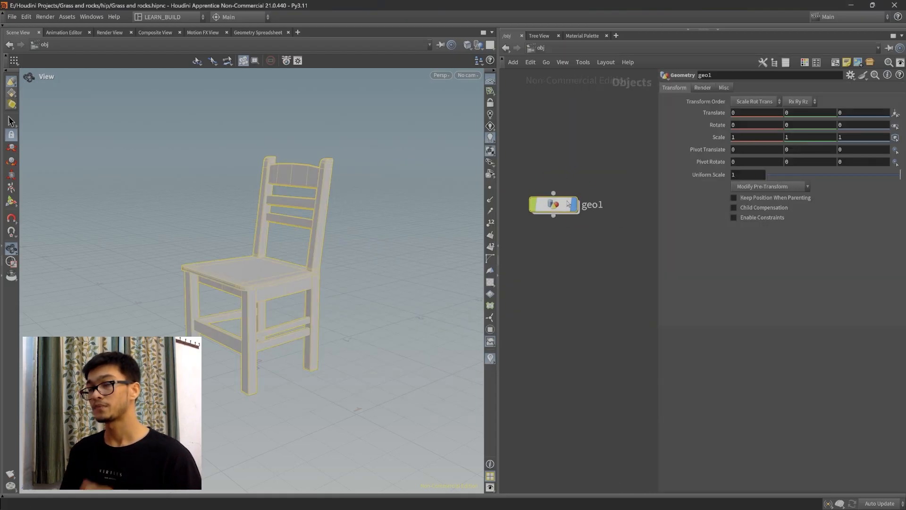
double_click(552, 202)
key(Tab)
text(mate)
key(Return)
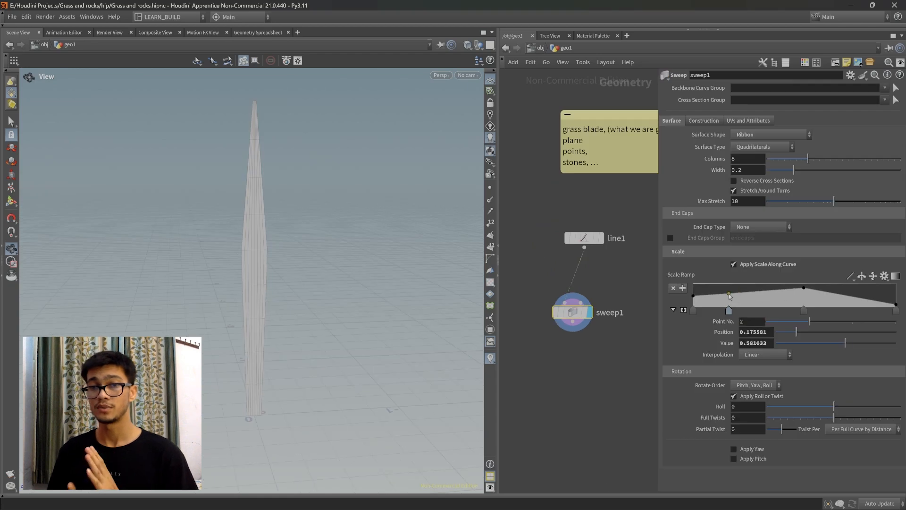
Change the interpolation of point 2 on the scale ramp of the grass blade's sweep.
scroll(259, 313, up, 3)
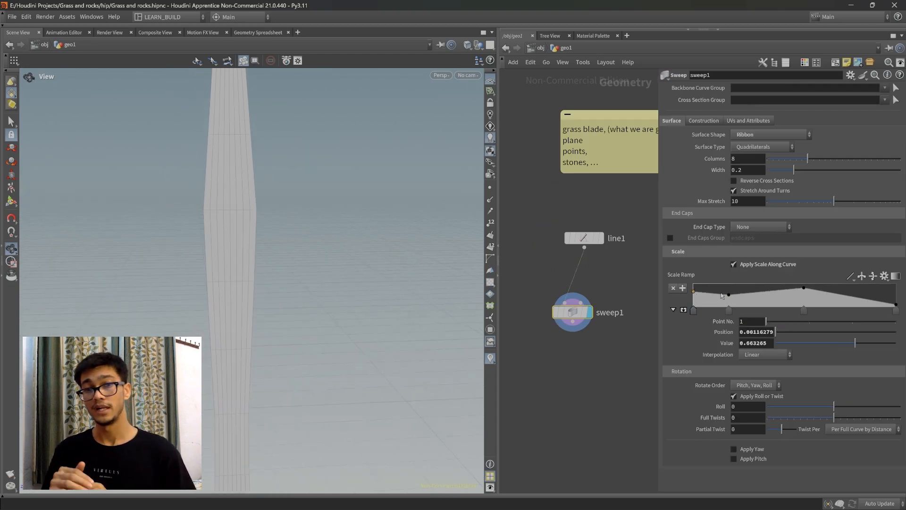
click(729, 295)
click(765, 354)
click(761, 418)
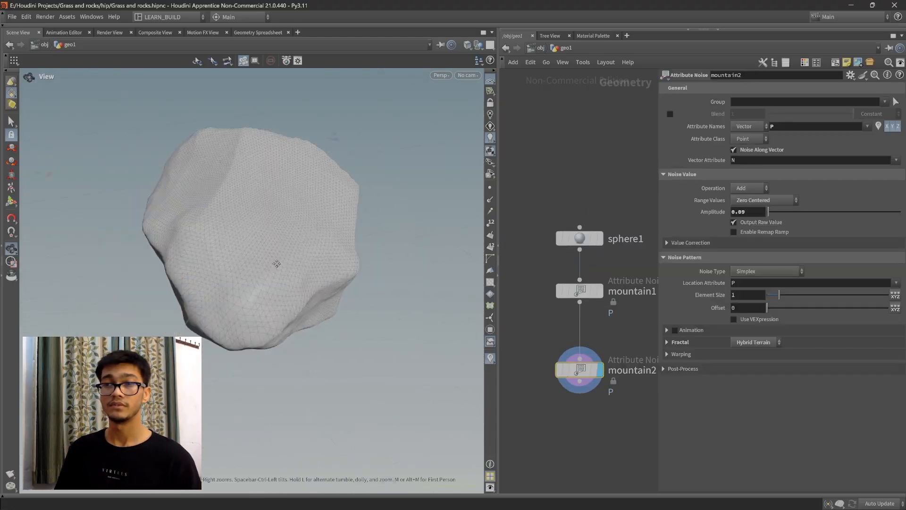
Add a Null node to the rock network.
key(p)
key(Tab)
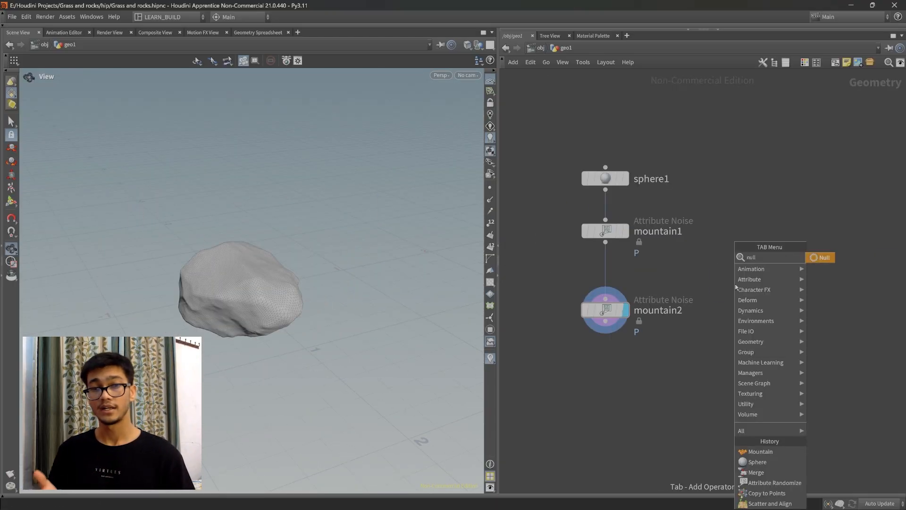
text(null)
key(Return)
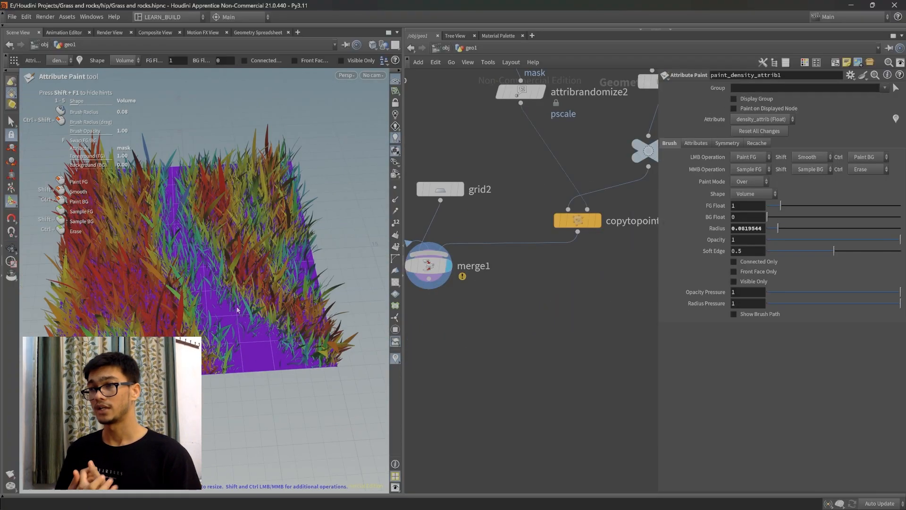
Try a density paint stroke down the middle of the grass patch and undo it.
scroll(237, 310, up, 15)
mouse_move(175, 194)
mouse_down()
mouse_move(189, 258)
mouse_move(246, 345)
mouse_move(214, 312)
mouse_up()
key(ctrl+z)
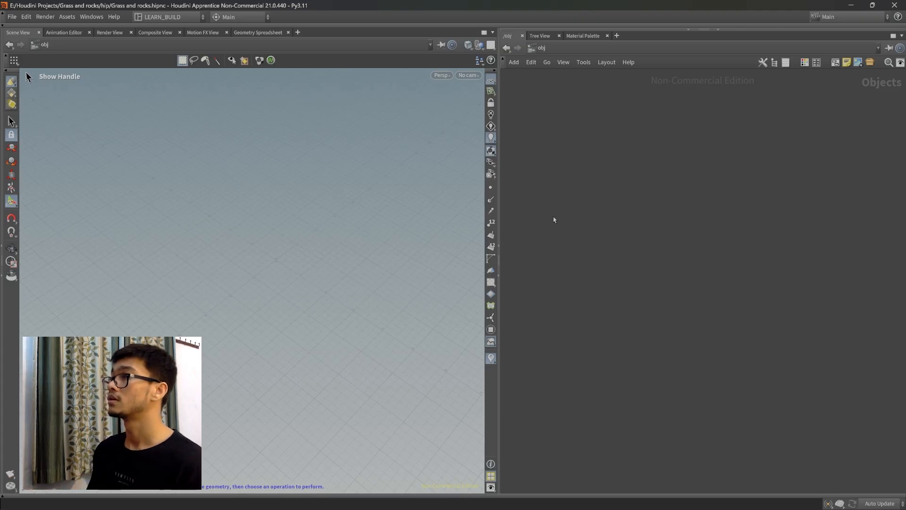
drag(499, 263, 498, 266)
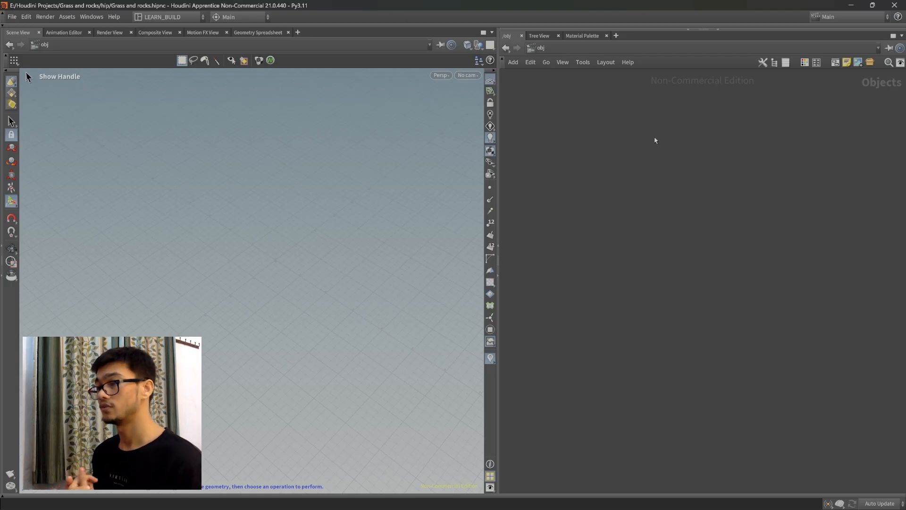
click(688, 31)
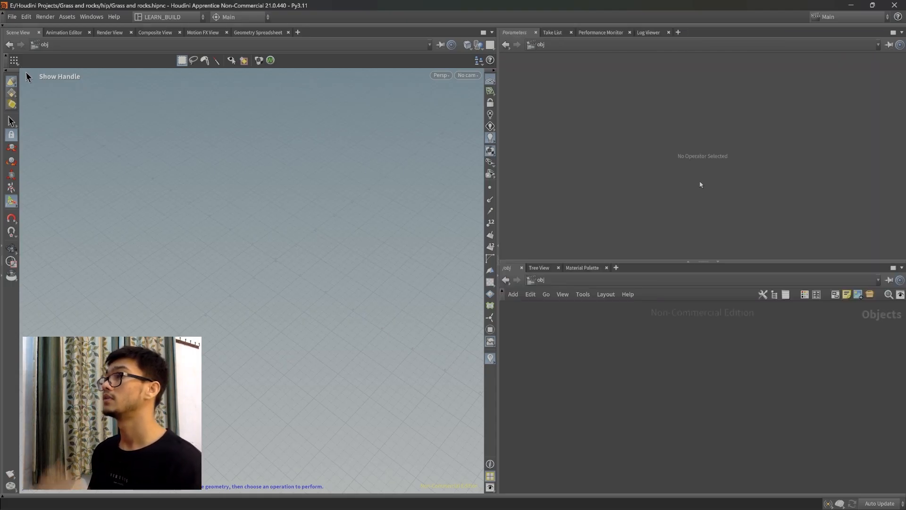
click(688, 261)
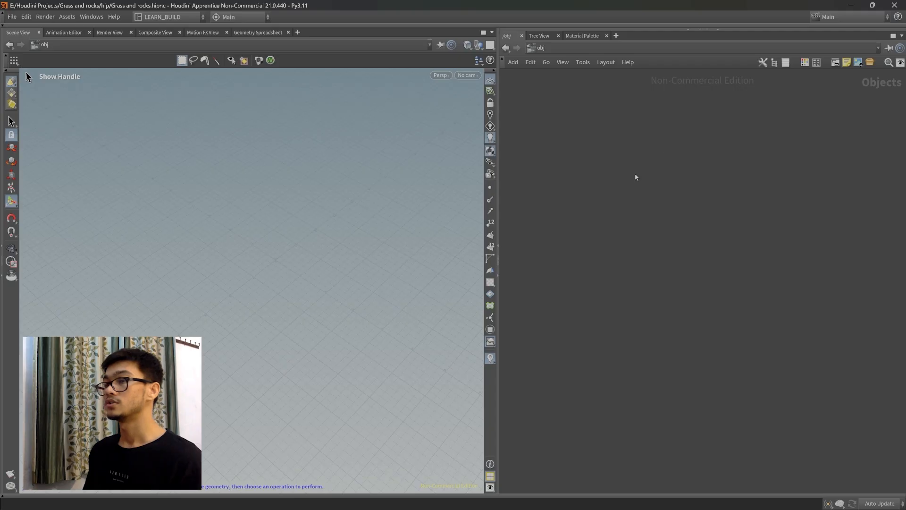
Add a Geometry object to the empty scene and go inside it.
key(Tab)
text(geo)
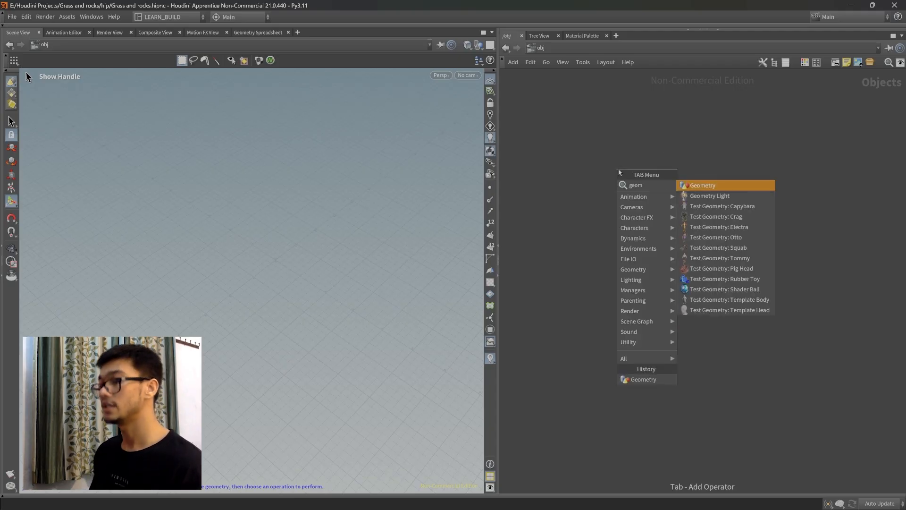
key(Return)
click(608, 166)
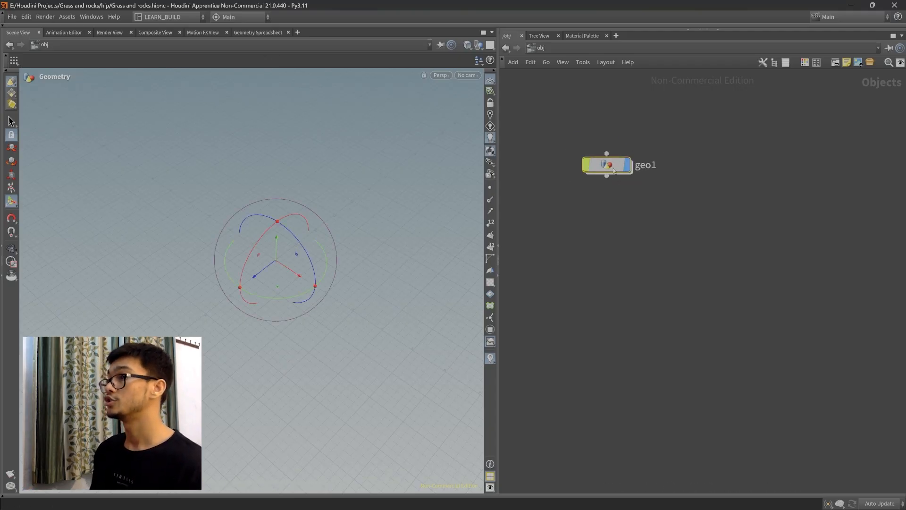
drag(608, 166, 619, 183)
double_click(619, 182)
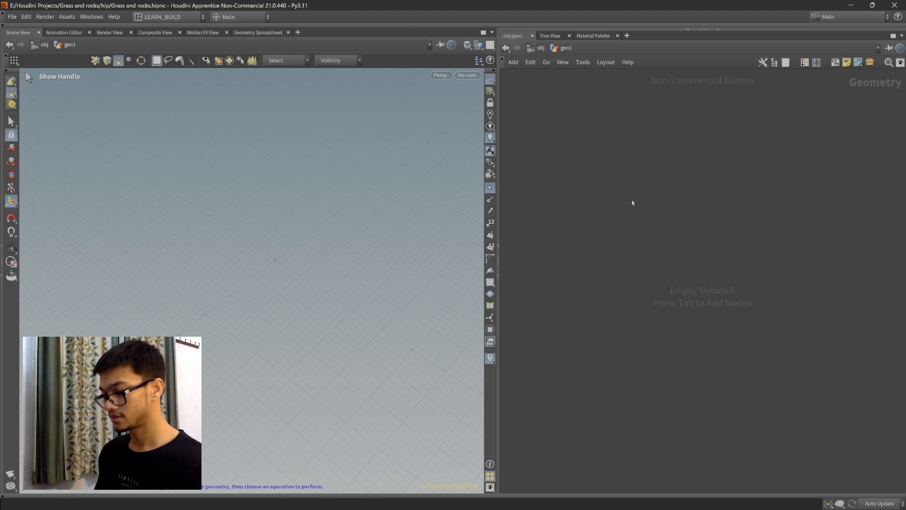
Add a File node inside the geometry object and show its parameters.
key(Tab)
text(file)
key(Return)
click(596, 175)
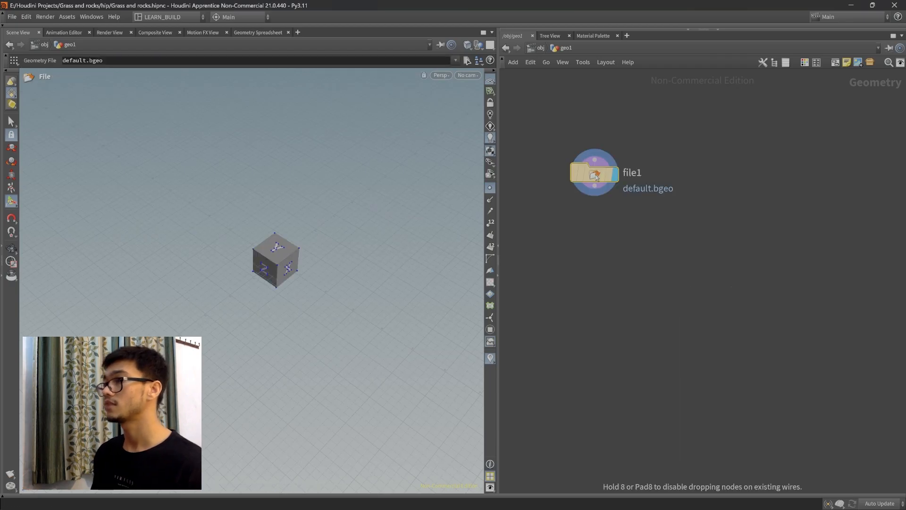
click(596, 177)
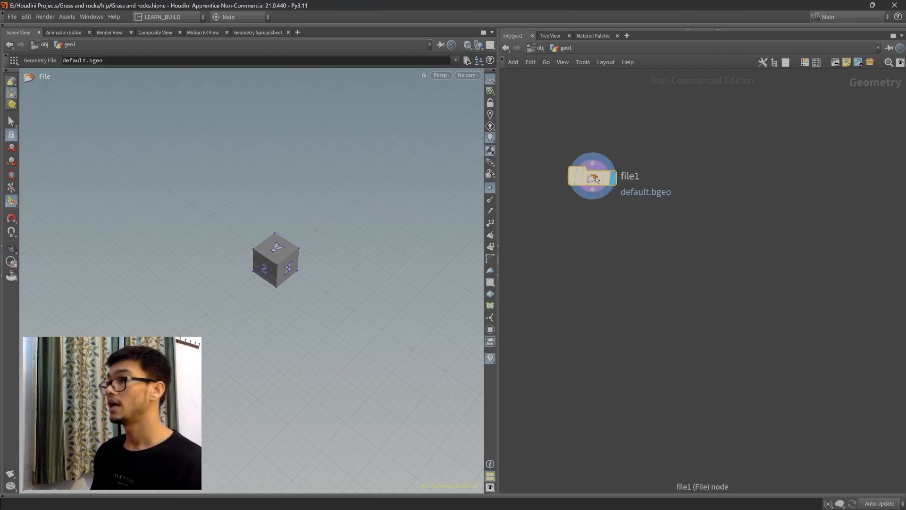
key(p)
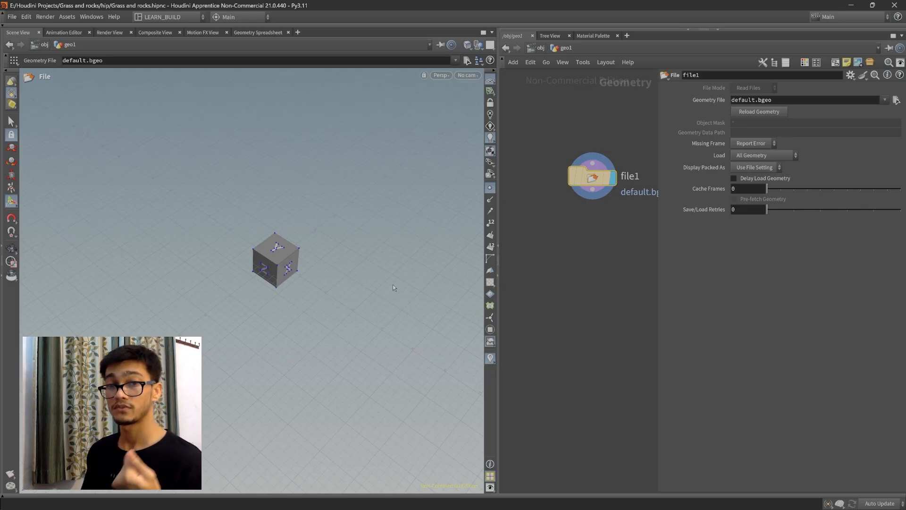
Load Chair.fbx from E:/Houdini Projects/Grass and rocks/Assets/ as the File node's geometry file.
click(896, 104)
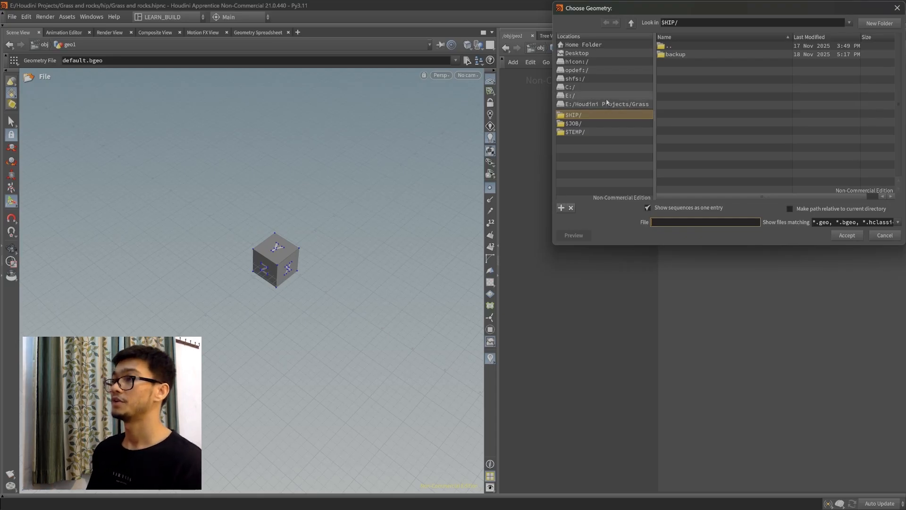
click(572, 95)
scroll(697, 101, down, 3)
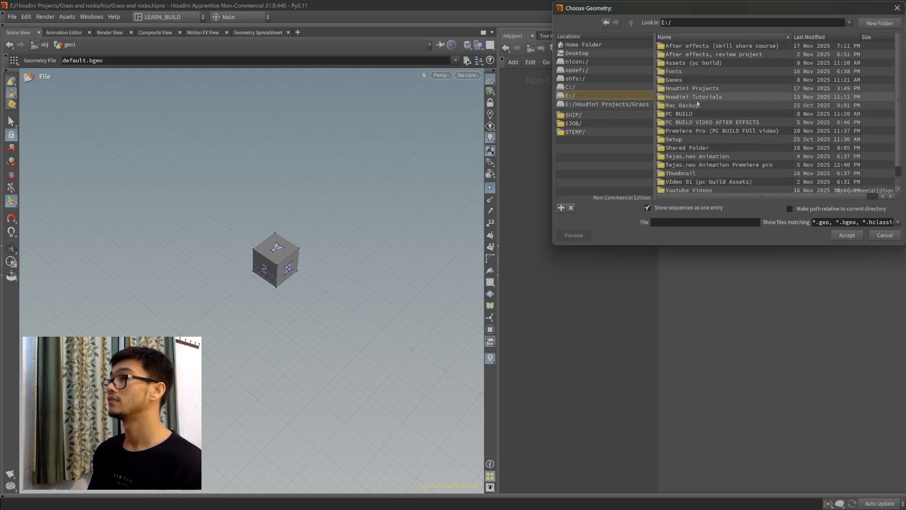
double_click(697, 88)
double_click(695, 54)
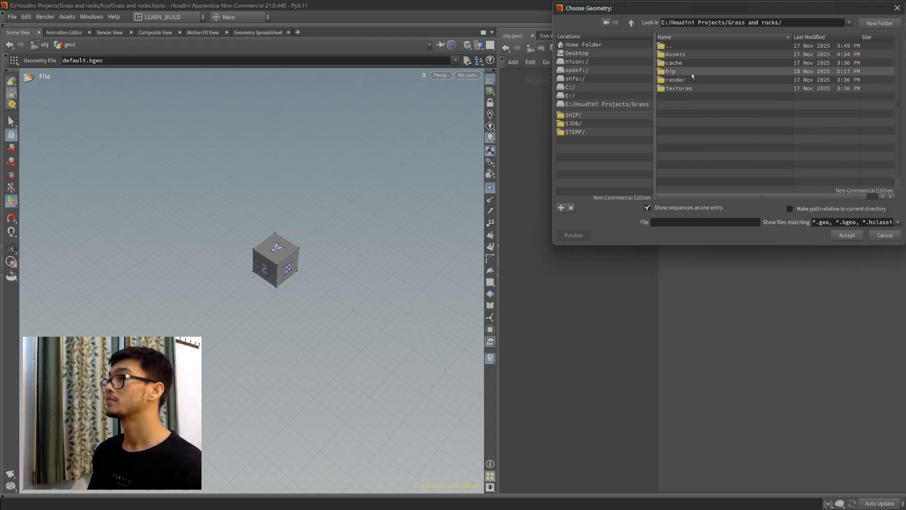
double_click(676, 54)
click(680, 63)
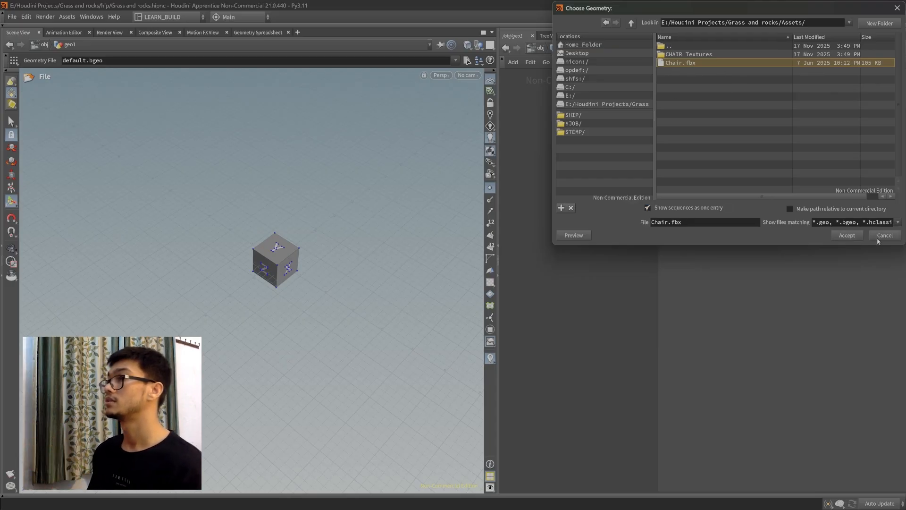
click(847, 235)
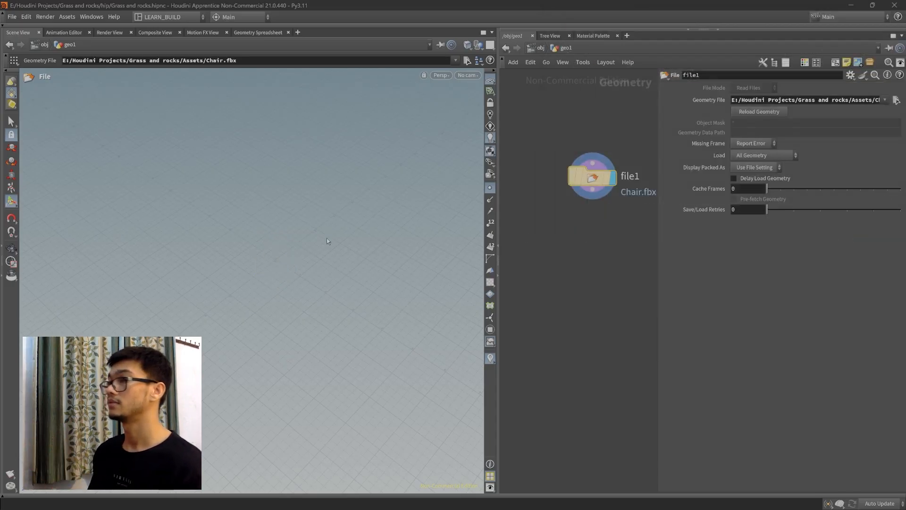
Hide the point markers in the viewport and turn on the UV texture display for the chair.
alt+drag(332, 296, 314, 288)
alt+drag(366, 275, 333, 266)
alt+drag(285, 235, 293, 297)
alt+middle_drag(327, 223, 283, 314)
alt+drag(338, 277, 303, 282)
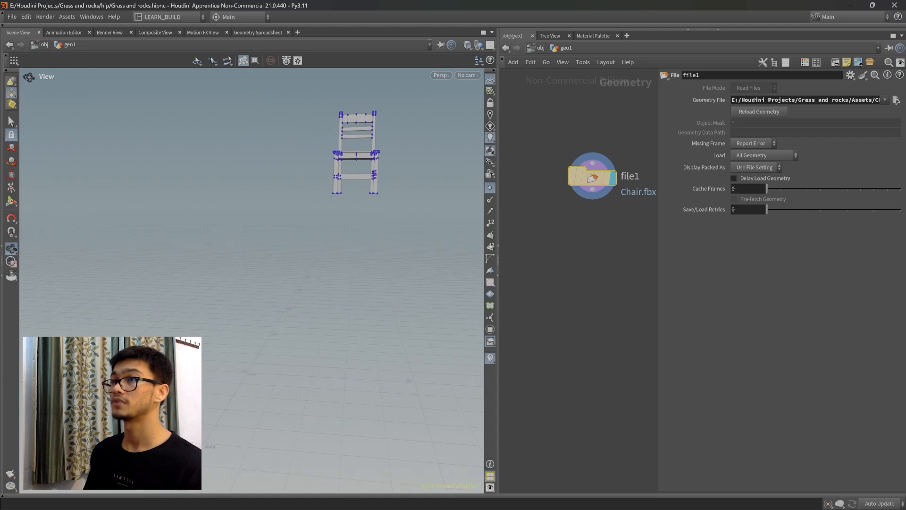
click(492, 190)
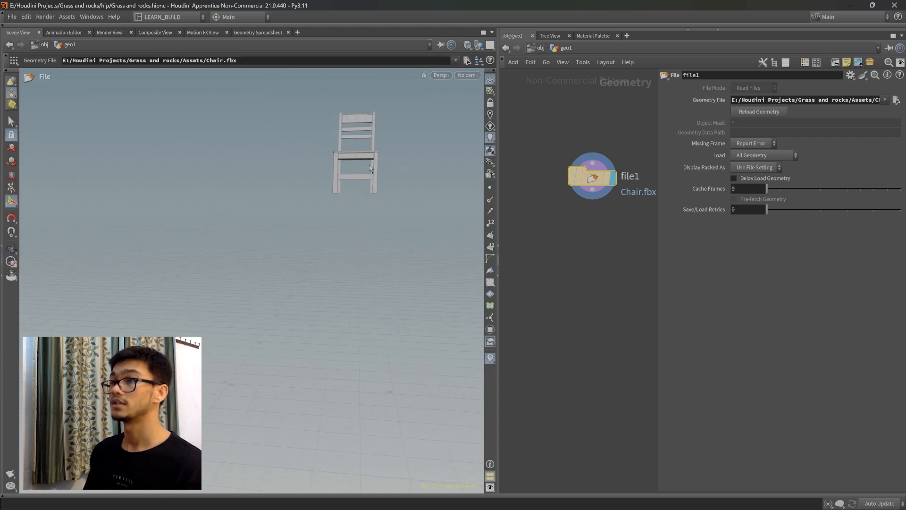
click(492, 285)
Examine the imported chair and its placement relative to the ground grid in the viewport.
alt+drag(246, 188, 263, 166)
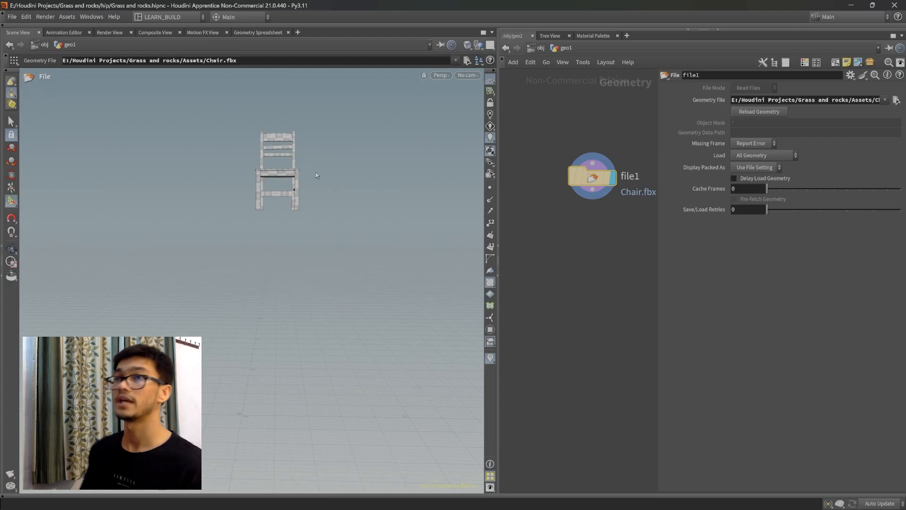
key(Escape)
drag(326, 253, 303, 245)
drag(287, 279, 304, 277)
key(Return)
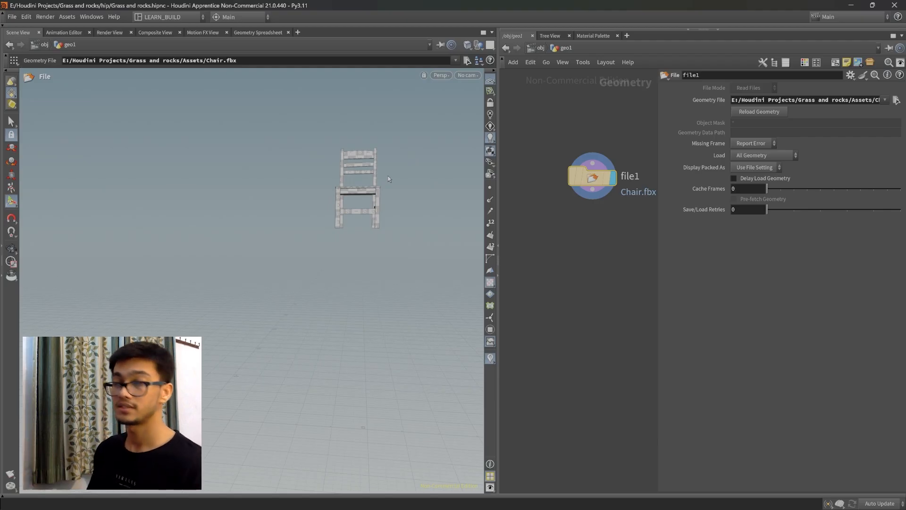
key(Escape)
drag(391, 174, 391, 178)
key(Return)
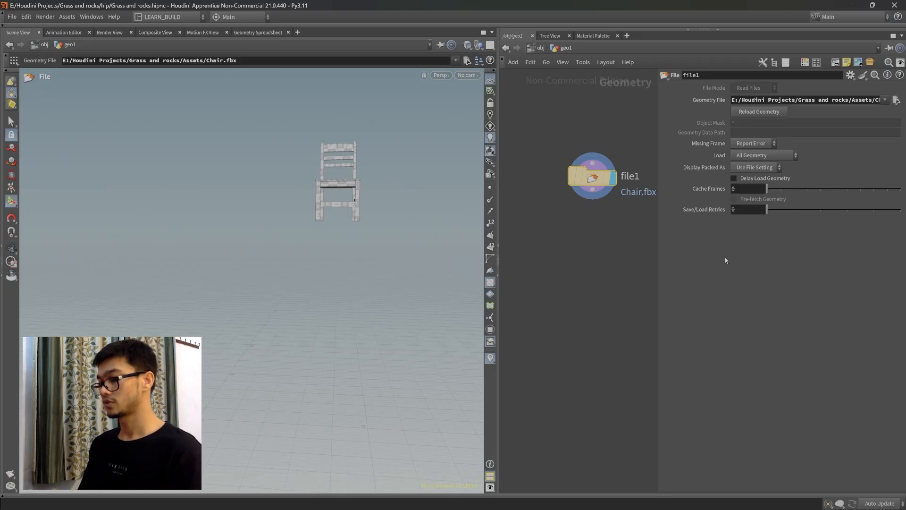
Hide the node parameters and browse the full list of geometry nodes that can be added.
key(p)
key(Tab)
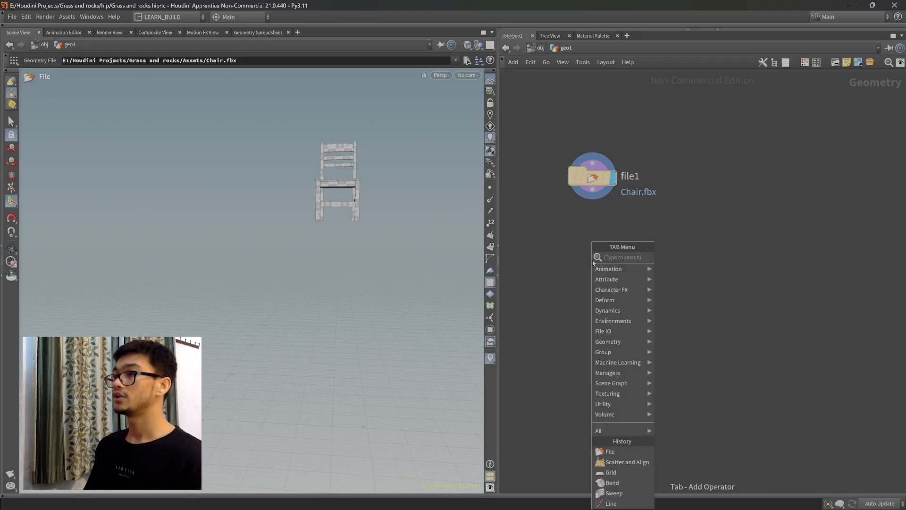
key(Escape)
key(Tab)
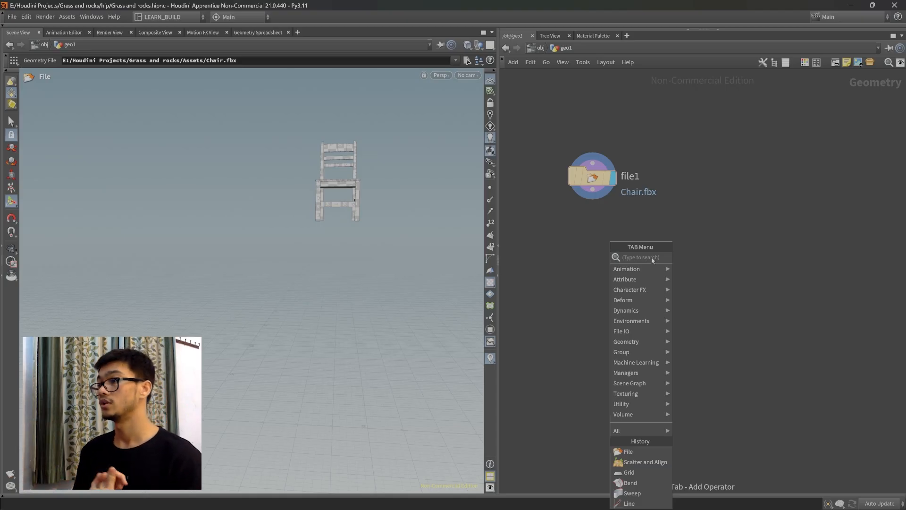
mouse_move(668, 431)
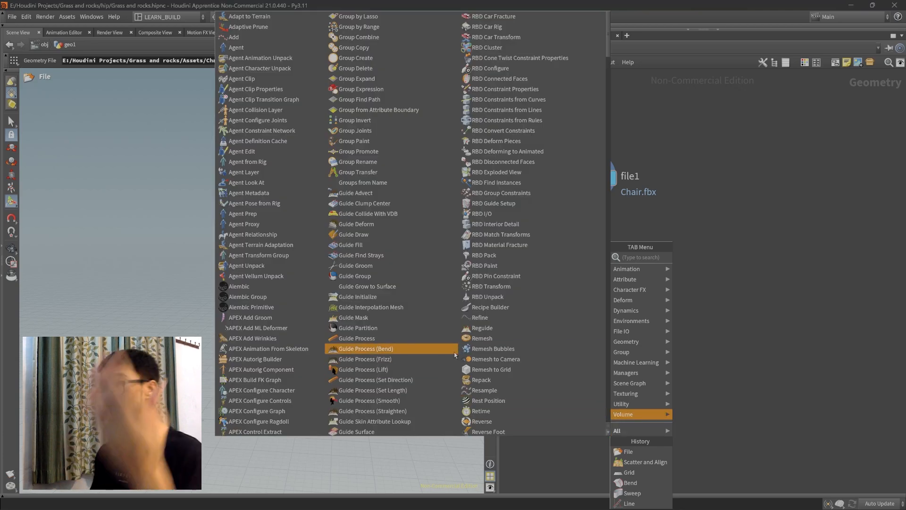
Add a Match Size node to the geometry network below the Chair.fbx File node.
scroll(449, 353, down, 5)
scroll(417, 348, down, 12)
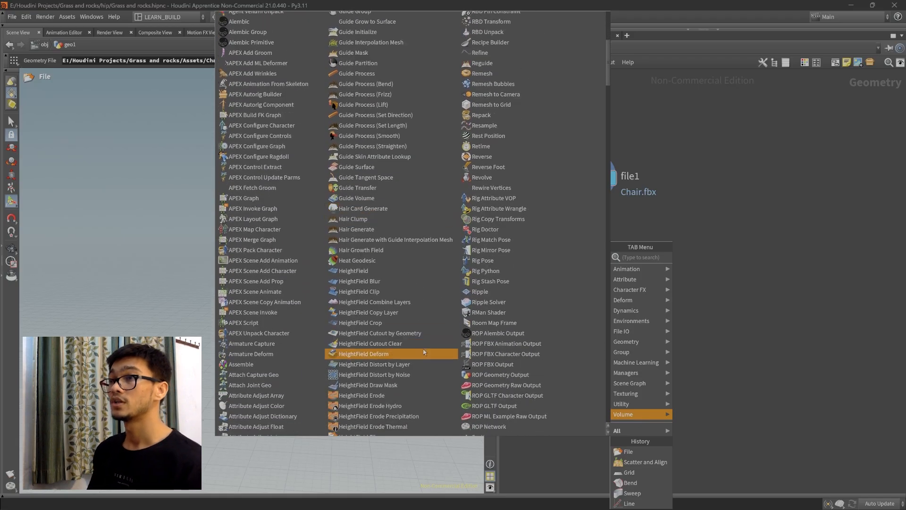
scroll(425, 353, down, 5)
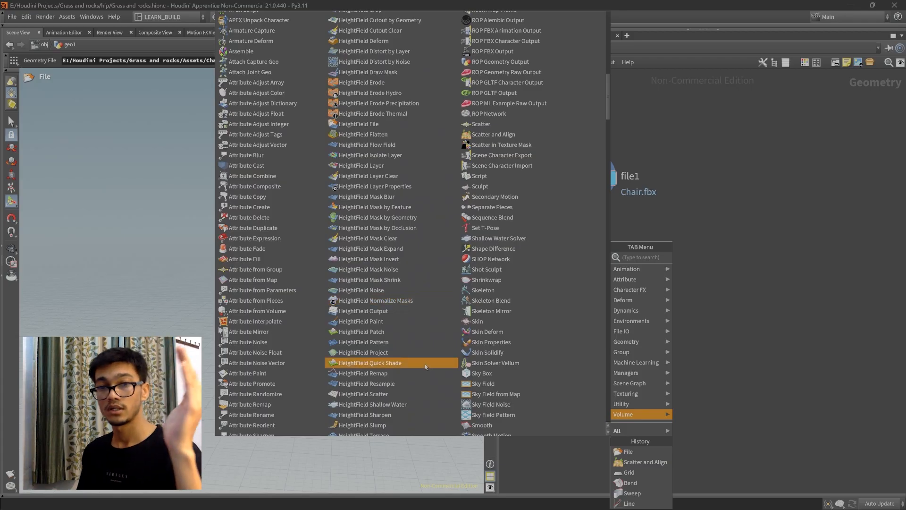
scroll(418, 381, down, 2)
scroll(427, 383, down, 9)
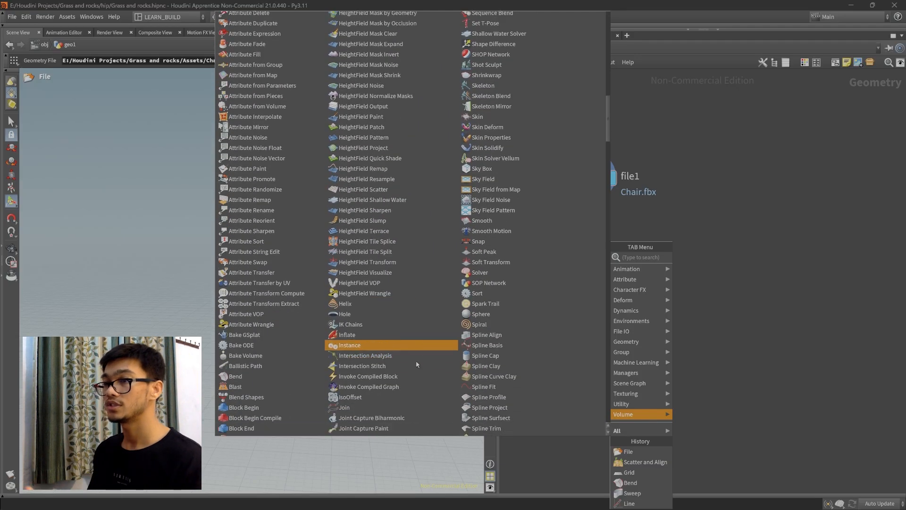
scroll(416, 364, down, 7)
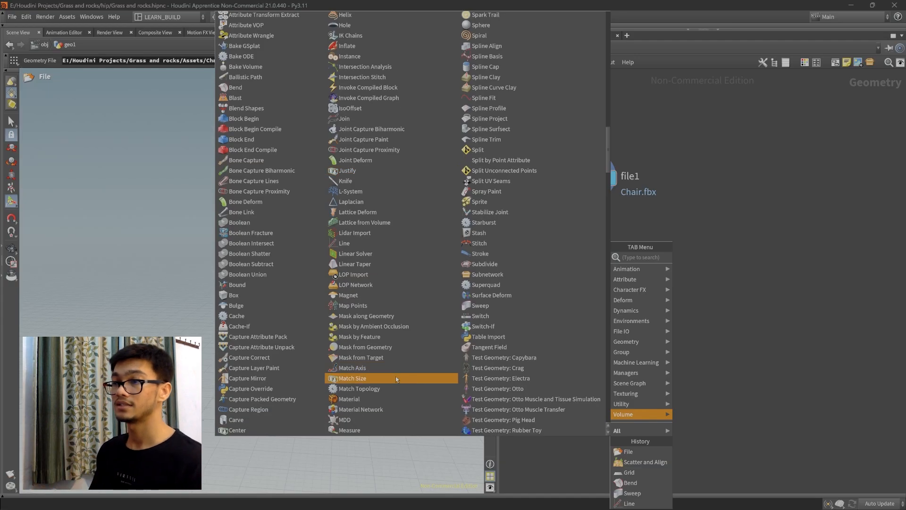
click(396, 377)
click(623, 292)
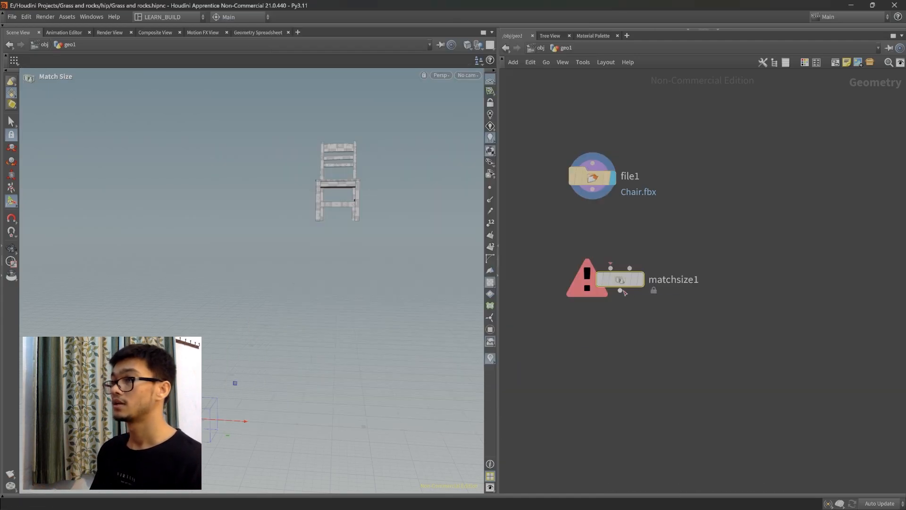
Position the Match Size node beneath the File node and connect the File node's output to its first input.
drag(619, 277, 699, 282)
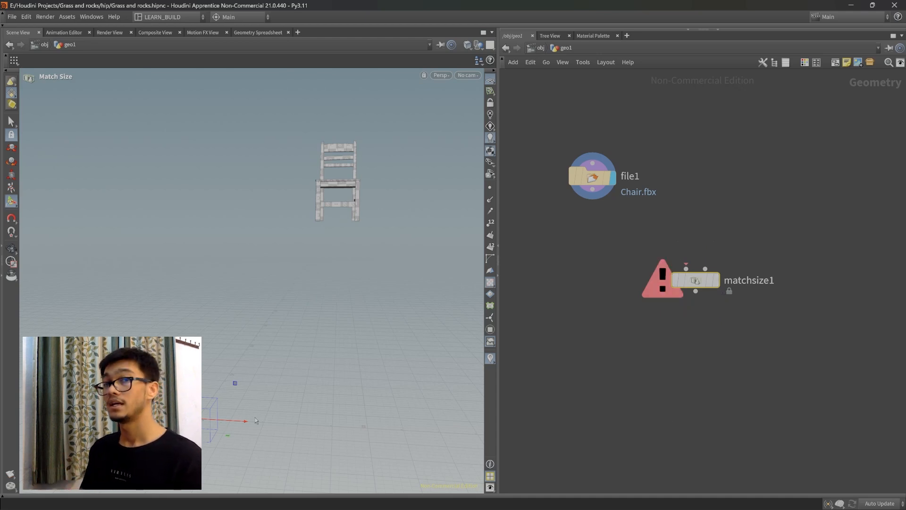
drag(701, 281, 598, 295)
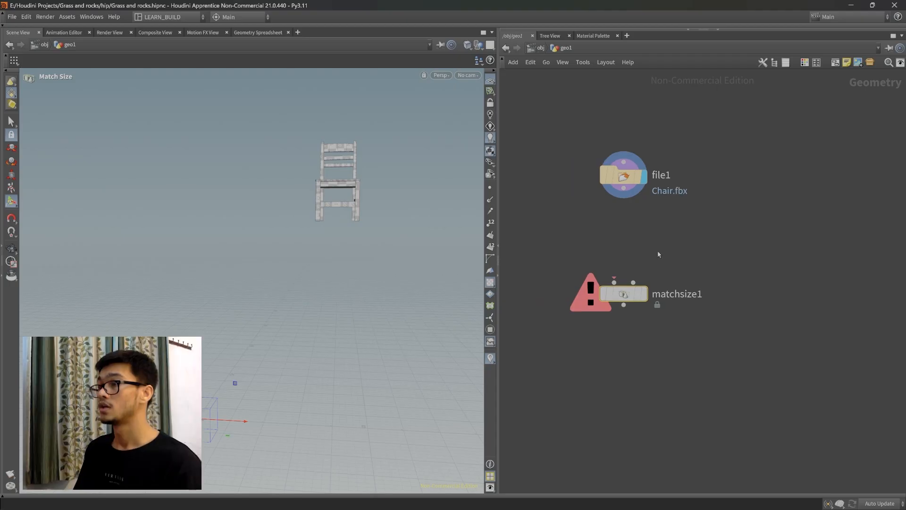
middle_drag(662, 260, 647, 259)
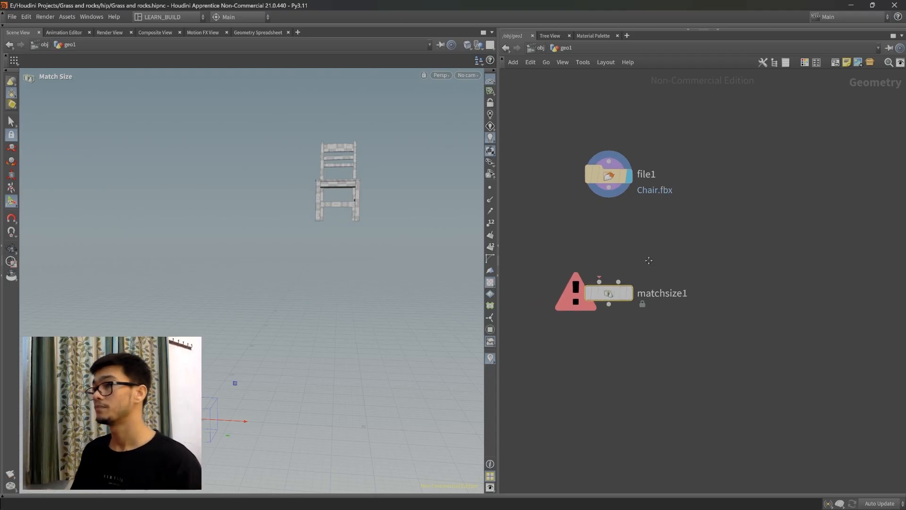
mouse_move(616, 296)
drag(617, 296, 628, 296)
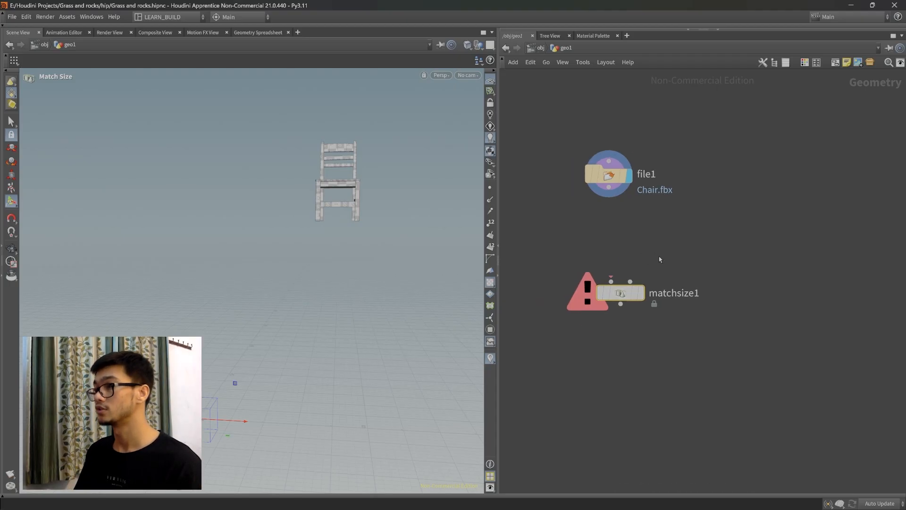
drag(609, 188, 614, 283)
click(611, 282)
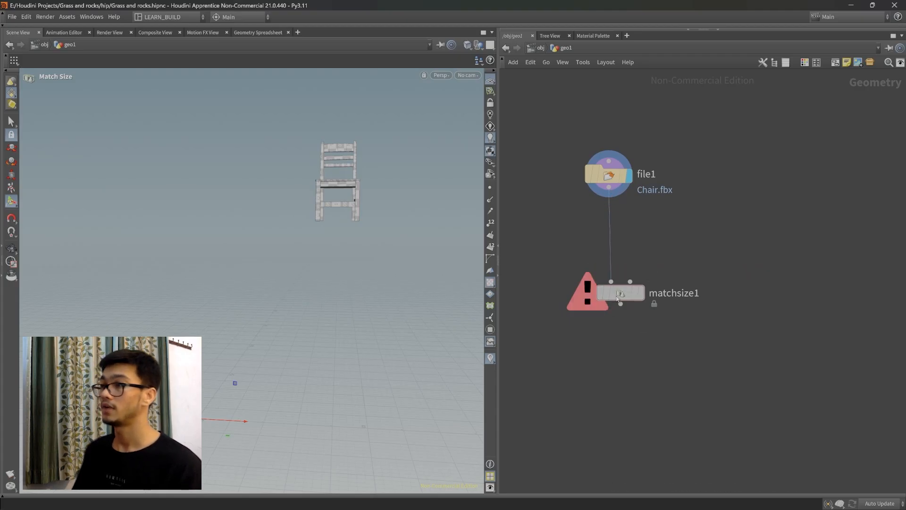
Make the Match Size node the displayed node so the viewport shows its output, and view the chair at an angle.
scroll(381, 313, down, 10)
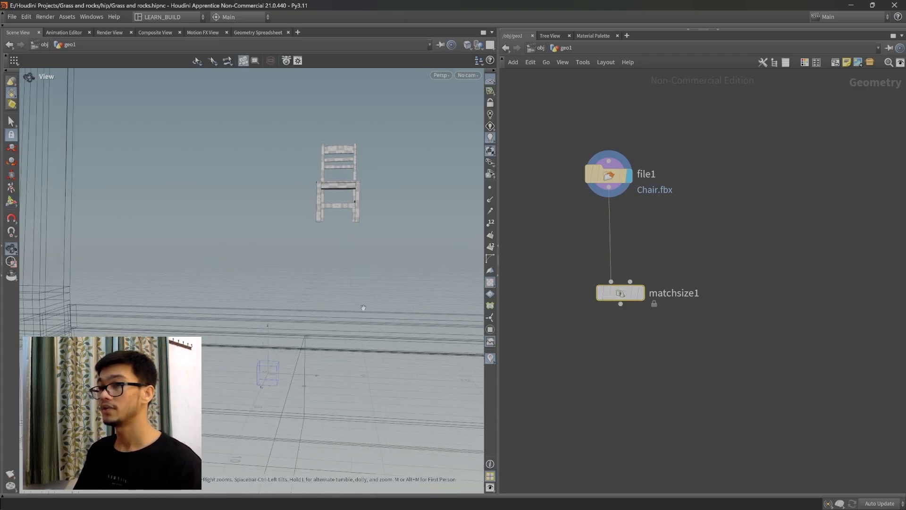
scroll(363, 297, up, 5)
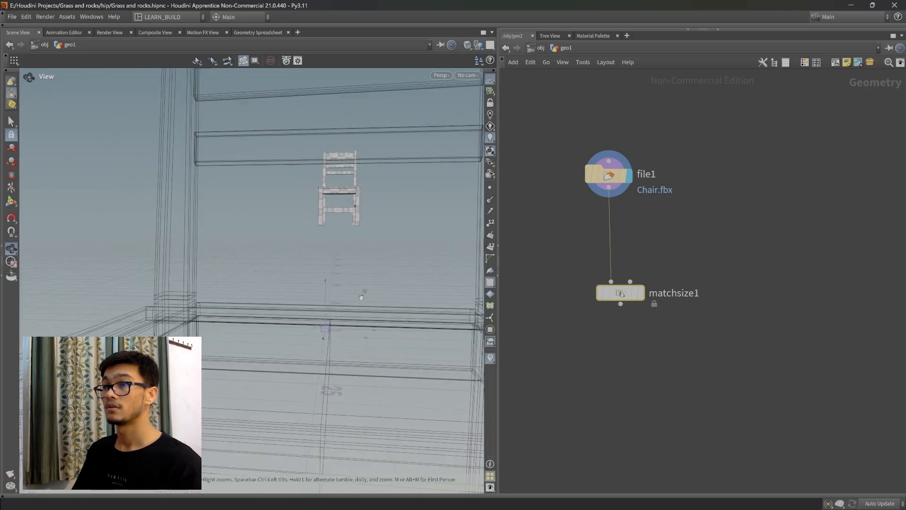
mouse_move(639, 299)
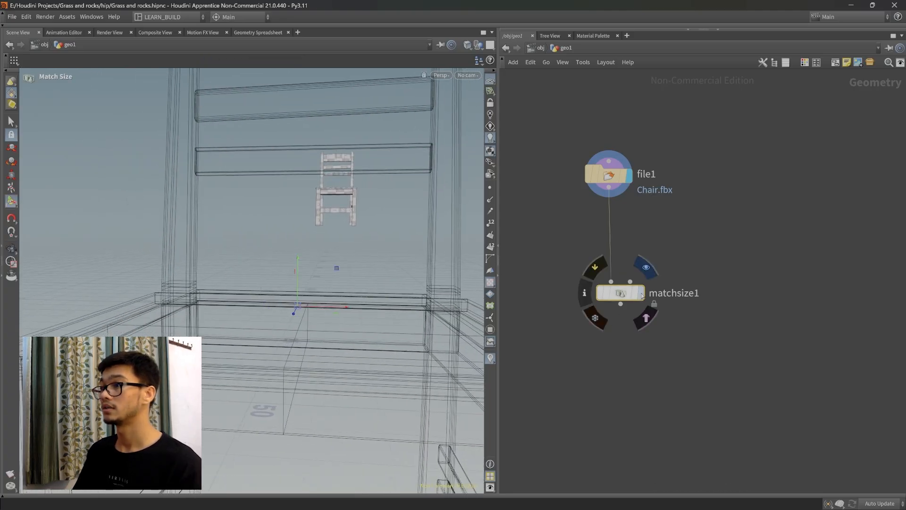
click(646, 267)
scroll(302, 291, down, 3)
scroll(302, 291, down, 4)
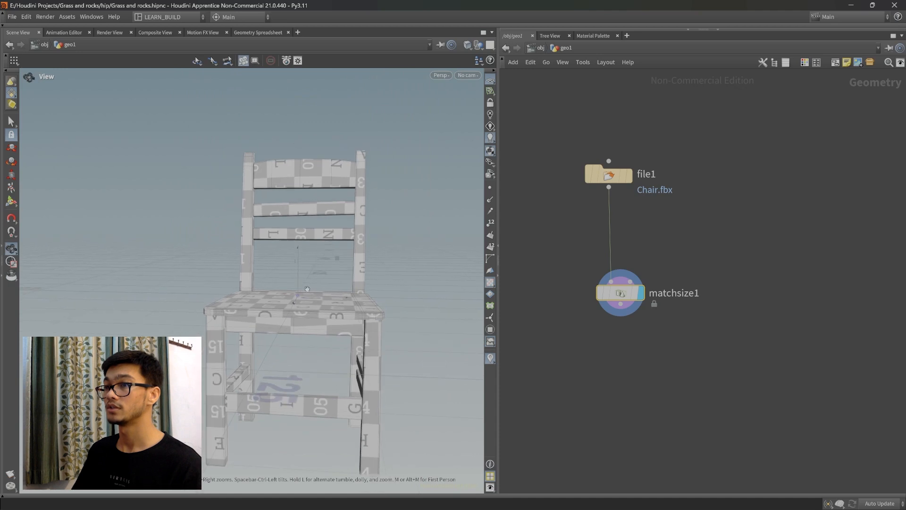
drag(302, 292, 311, 333)
key(Return)
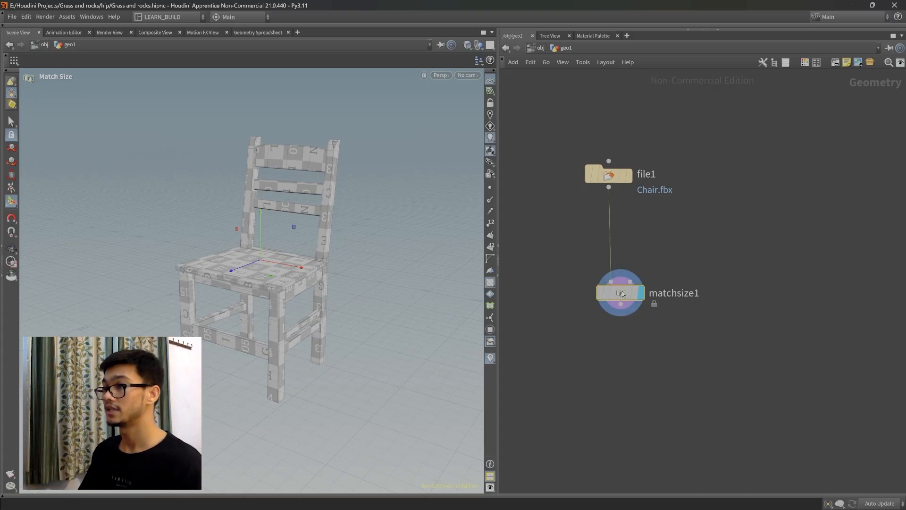
Show the Match Size node's parameters and enable Scale to Fit for the chair.
key(p)
key(Escape)
scroll(240, 346, down, 4)
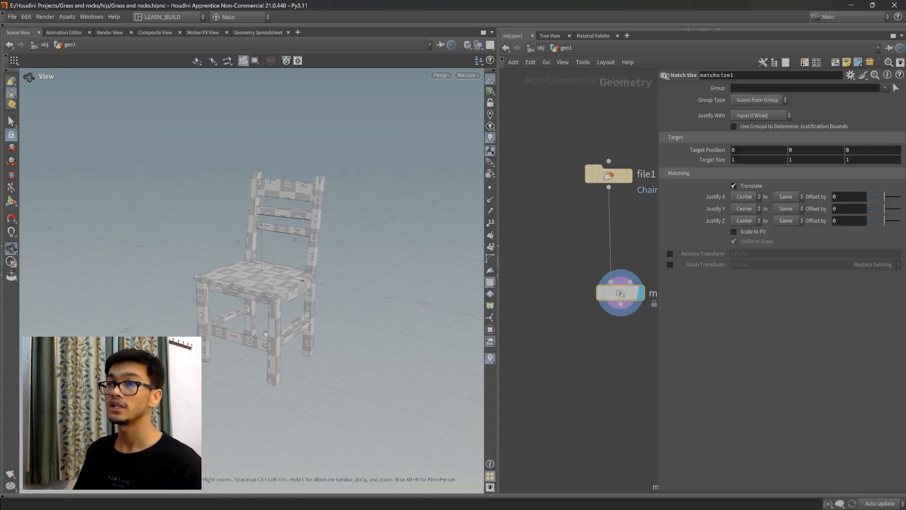
mouse_move(240, 346)
alt+mouse_down()
mouse_move(284, 347)
mouse_move(253, 346)
alt+mouse_up()
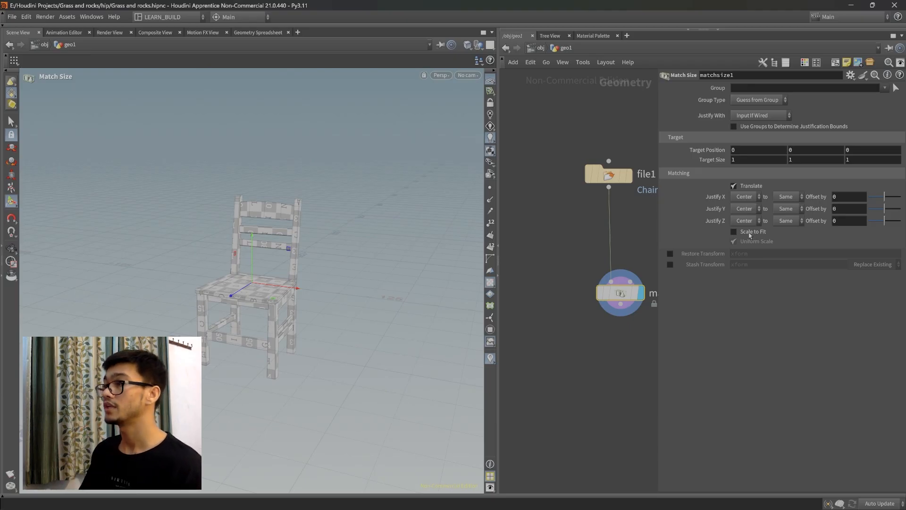
click(734, 232)
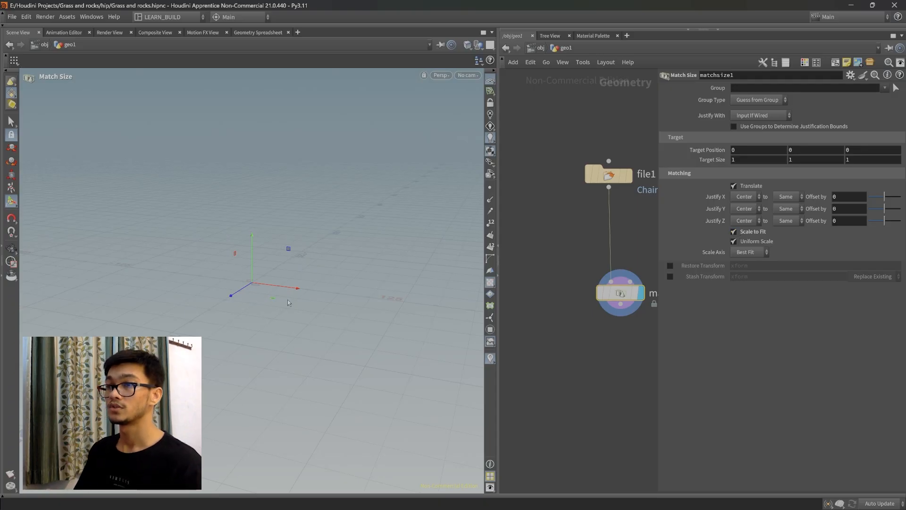
Frame the scaled chair in the viewport and examine from several angles how it fits inside the target bounding box.
key(s)
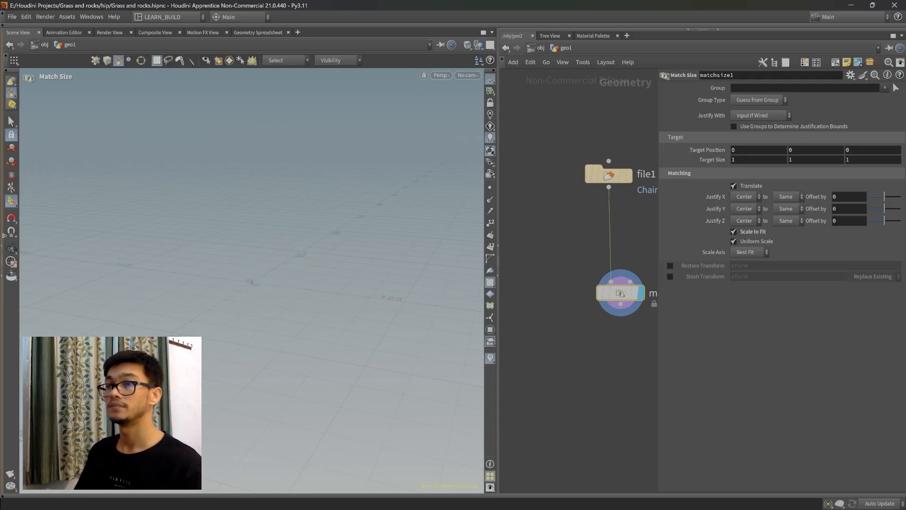
key(Escape)
key(f)
right_drag(293, 308, 245, 323)
drag(246, 323, 261, 345)
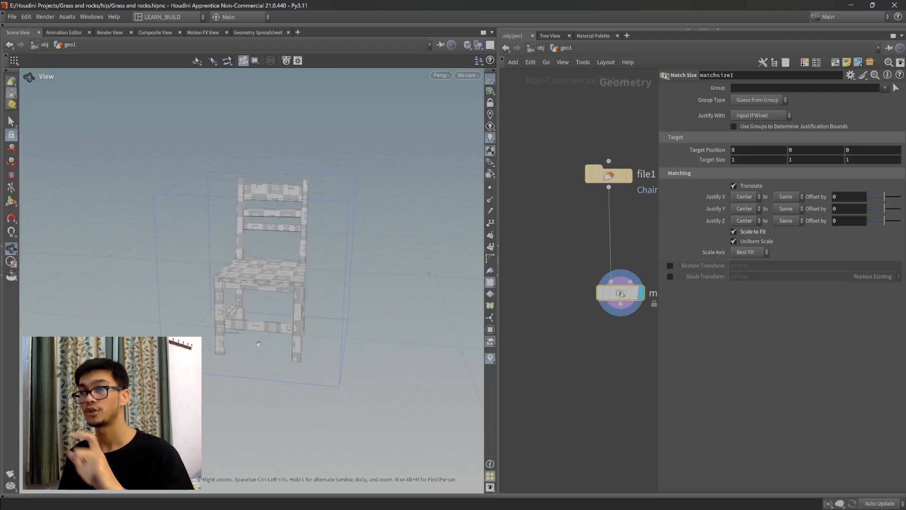
drag(305, 369, 283, 335)
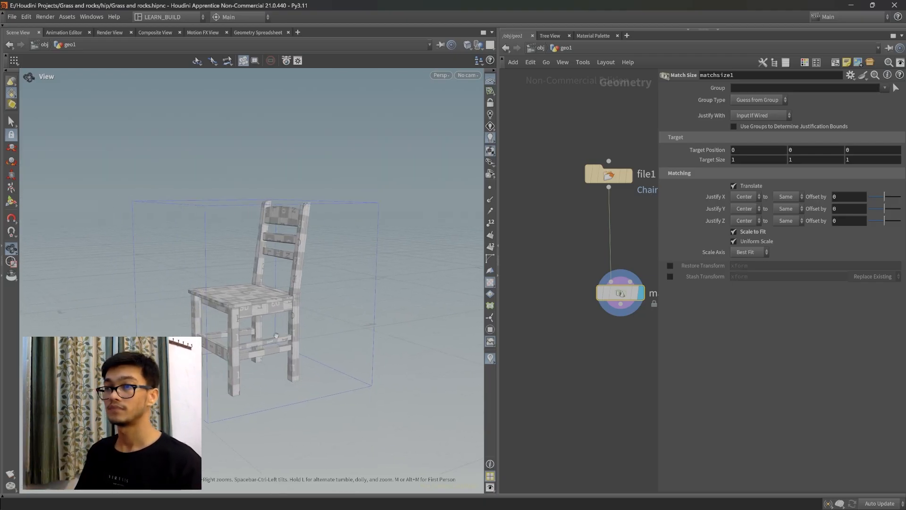
drag(230, 369, 257, 358)
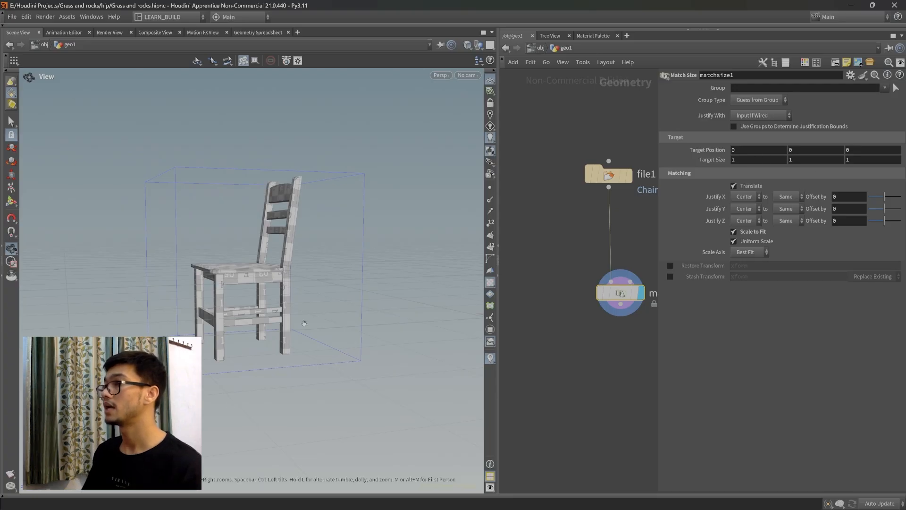
drag(265, 358, 359, 329)
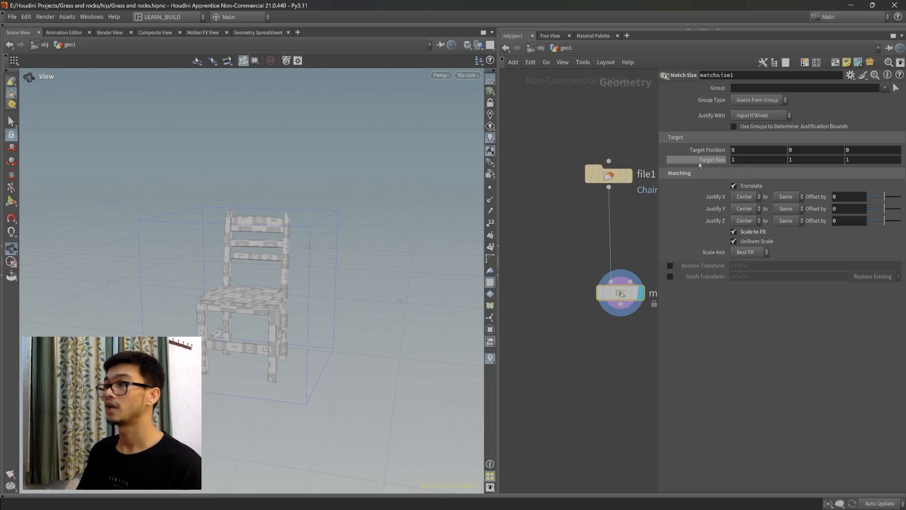
Set the Match Size target size to 1.5 on all three axes and check the chair against its bounding box.
middle_drag(709, 162, 737, 170)
scroll(351, 250, down, 3)
middle_drag(372, 312, 360, 266)
drag(360, 266, 307, 293)
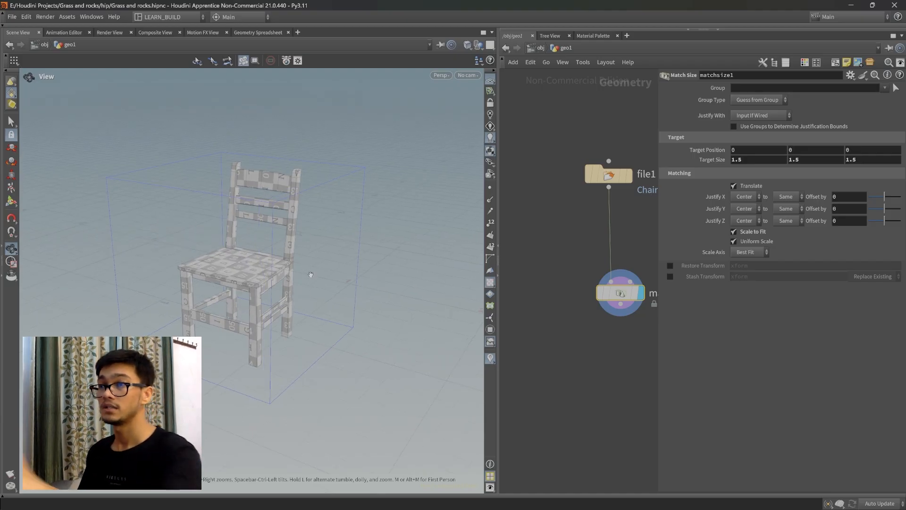
drag(311, 277, 322, 359)
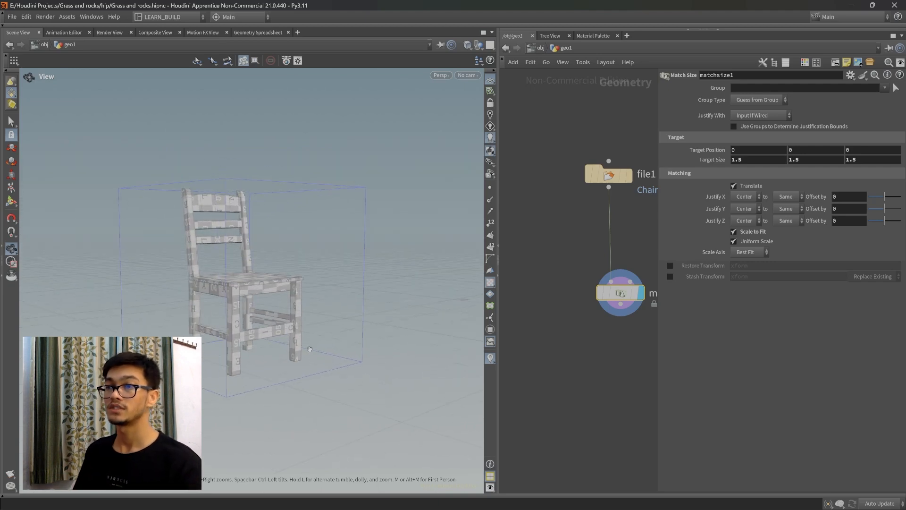
drag(311, 326, 268, 272)
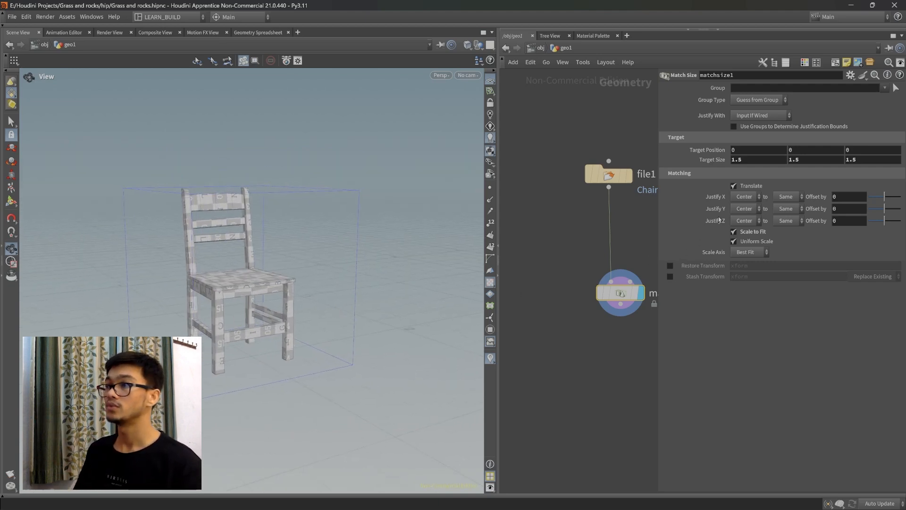
Set the chair's Justify Y to Min and inspect its legs against the base of the bounding box.
click(744, 208)
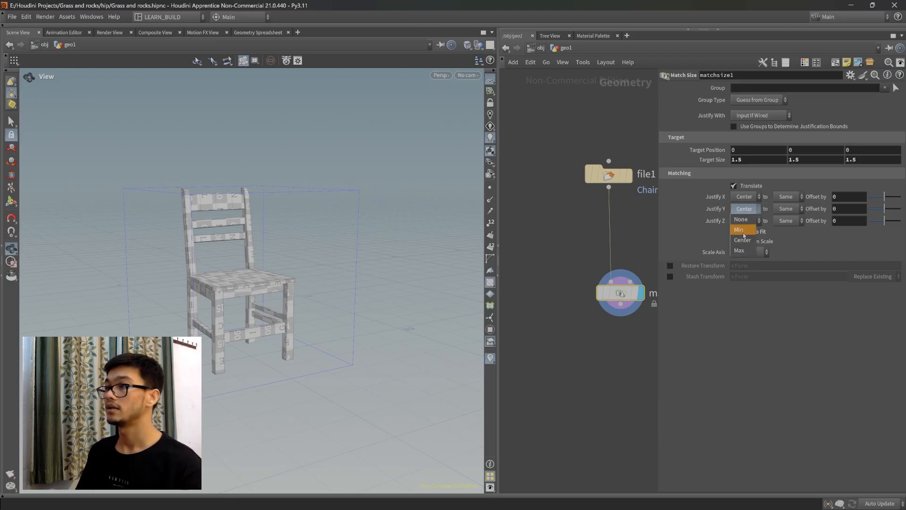
click(744, 233)
drag(250, 304, 292, 275)
middle_drag(292, 275, 291, 303)
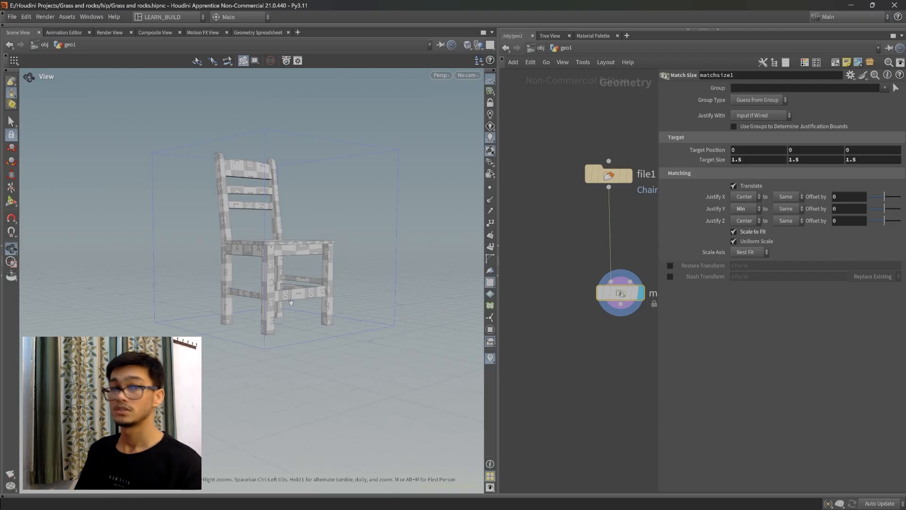
right_drag(284, 308, 292, 326)
drag(291, 325, 285, 352)
drag(196, 318, 254, 321)
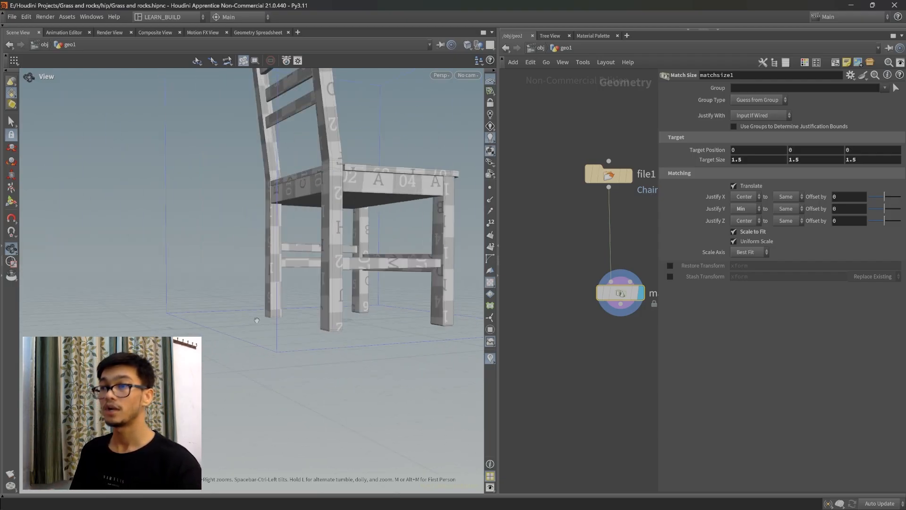
drag(321, 324, 249, 322)
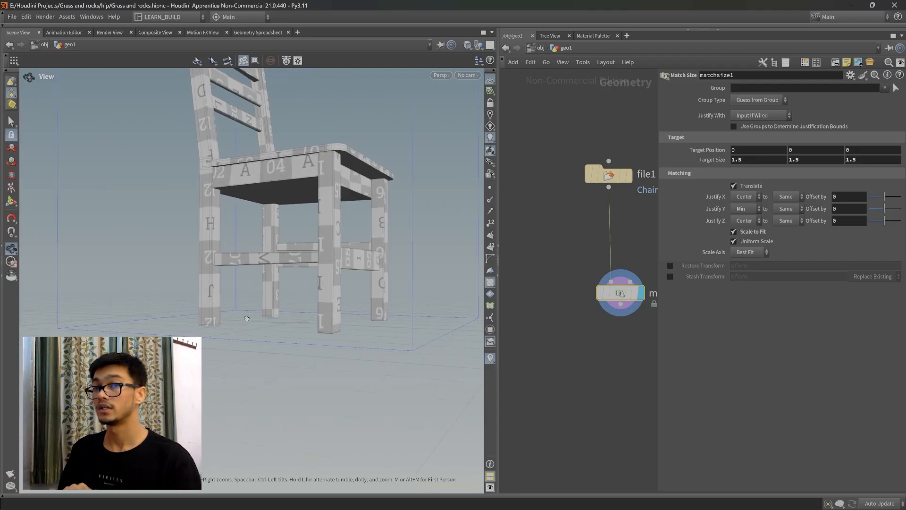
Try the Max option for Justify Y on the chair and switch it back to Min.
click(760, 211)
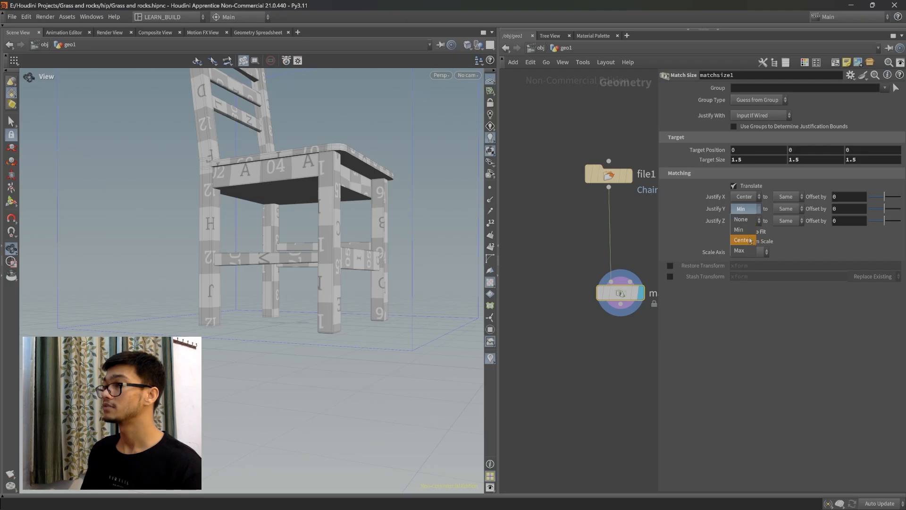
click(743, 249)
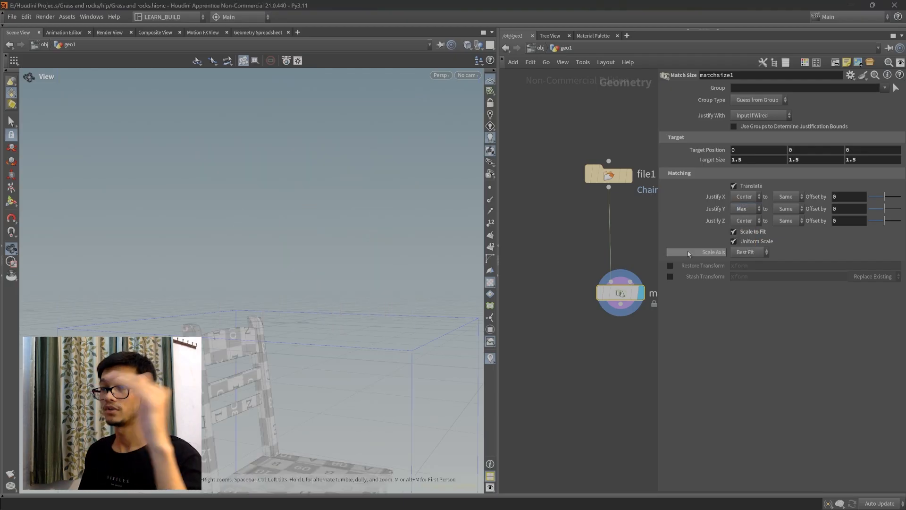
click(742, 212)
click(744, 230)
Check the whole chair inside its bounding box in the viewport and hide the Match Size node's parameters.
middle_drag(290, 256, 292, 312)
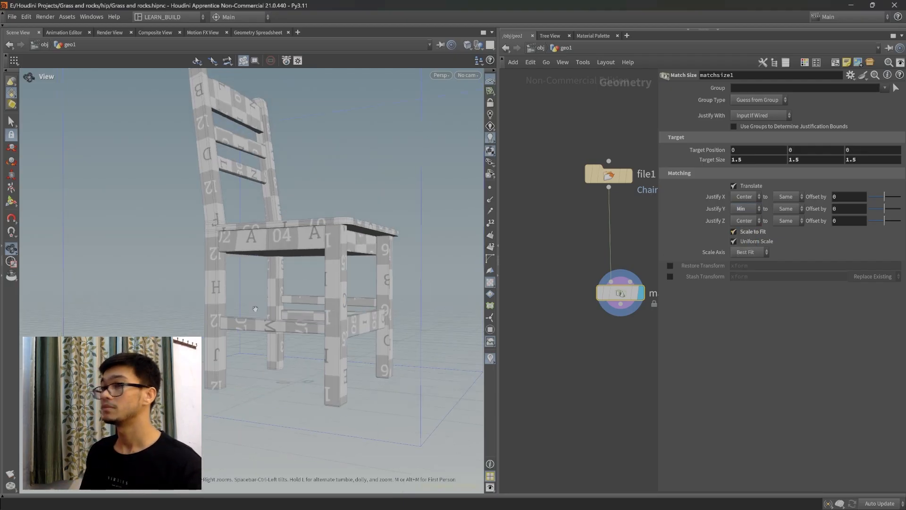
scroll(292, 314, down, 3)
drag(292, 314, 279, 337)
scroll(296, 348, down, 3)
middle_drag(331, 336, 313, 318)
drag(313, 318, 274, 347)
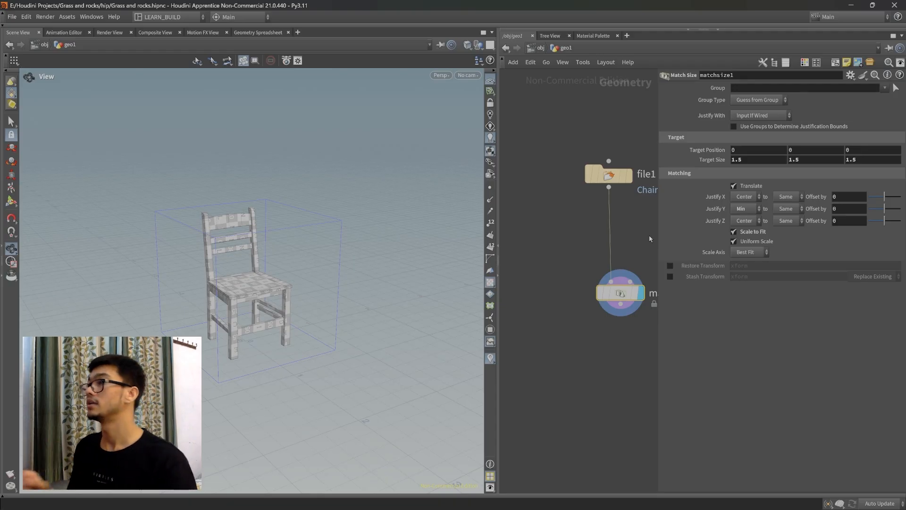
key(p)
scroll(660, 217, down, 2)
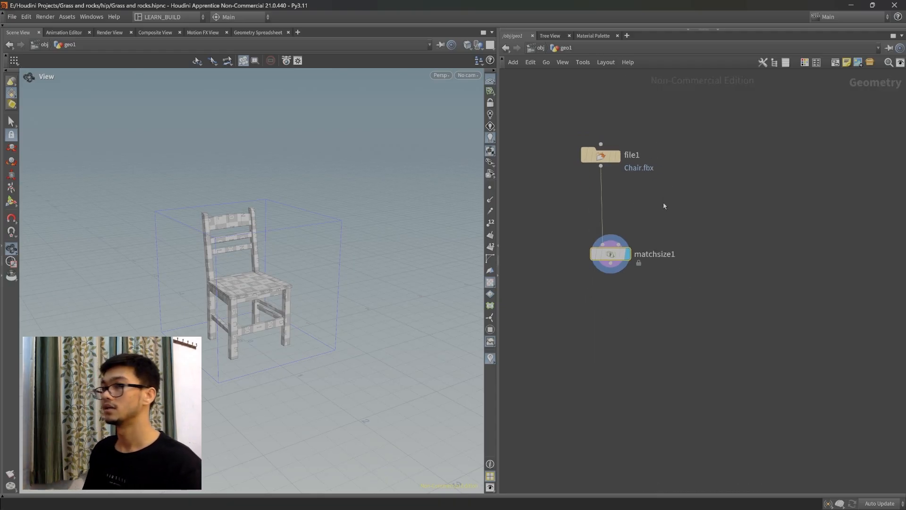
mouse_move(686, 199)
middle_down()
mouse_move(663, 214)
mouse_move(679, 204)
middle_up()
click(688, 206)
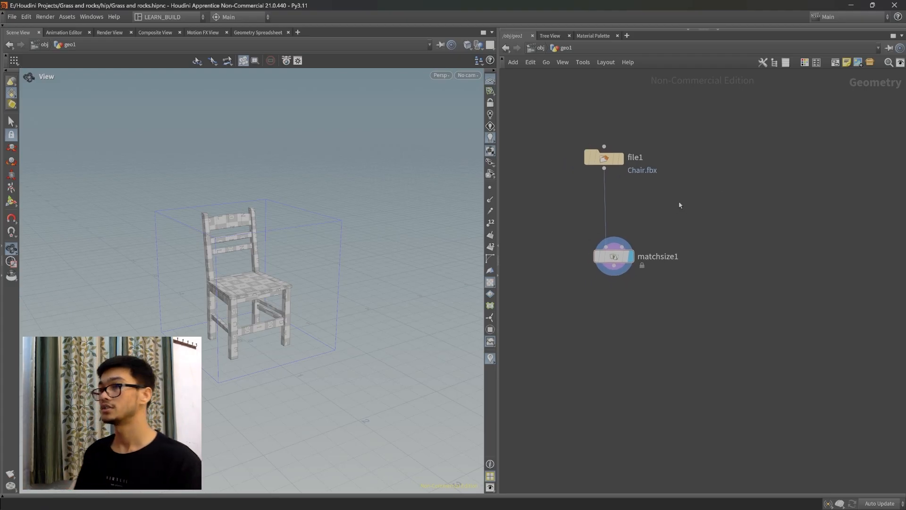
middle_drag(679, 205, 679, 240)
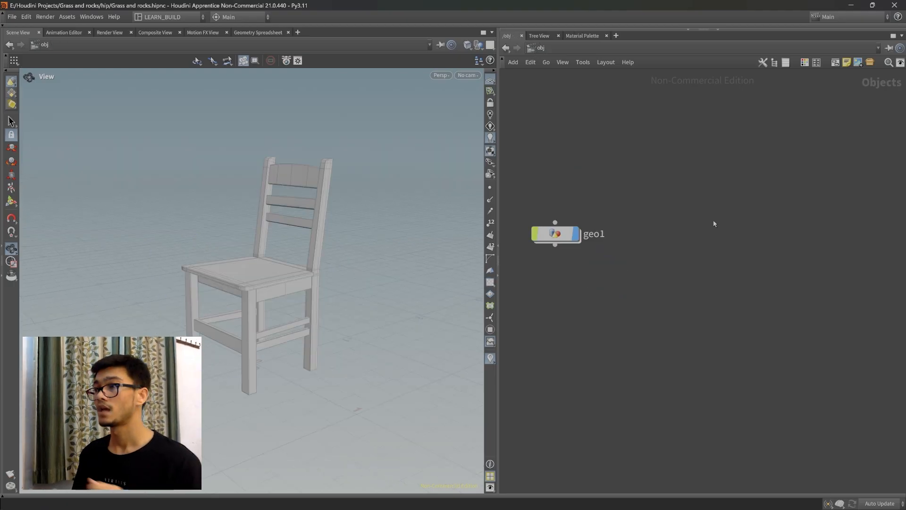
middle_drag(660, 262, 698, 244)
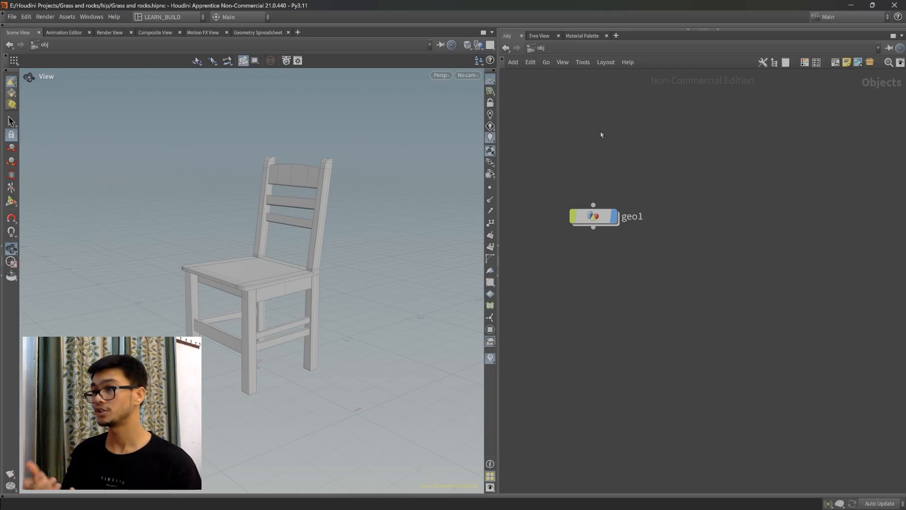
Switch the network editor to the mat context and delete the existing Chair_mat shader.
click(541, 48)
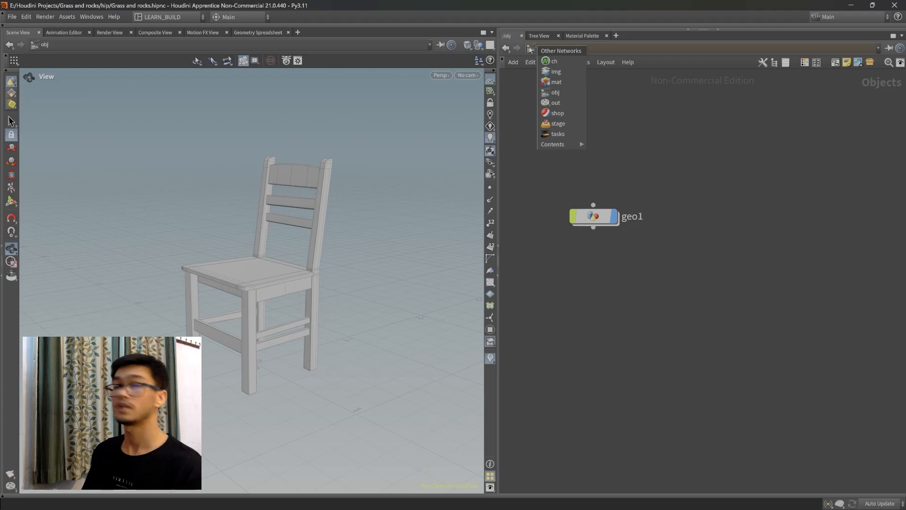
click(555, 83)
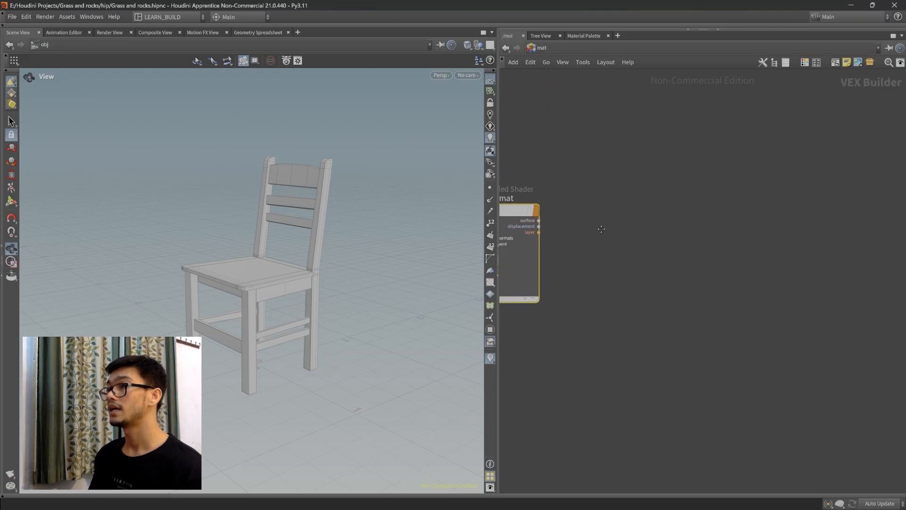
middle_drag(675, 215, 664, 215)
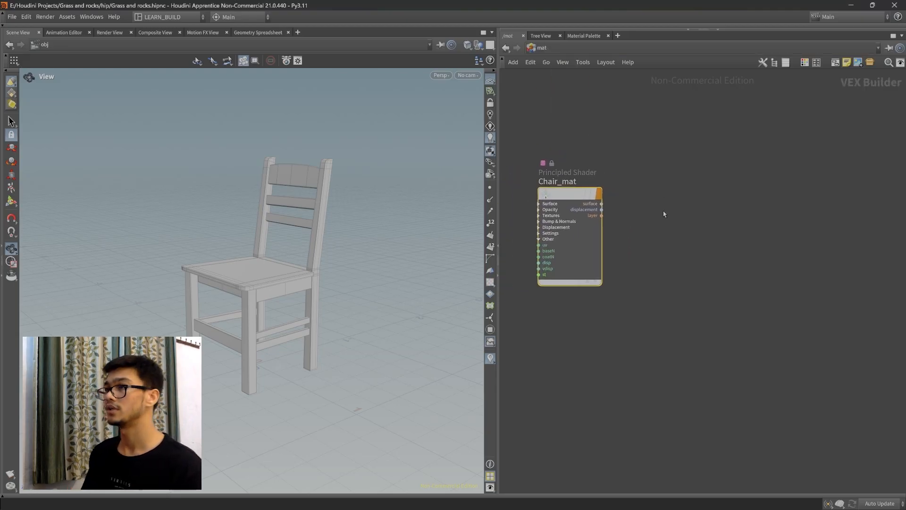
key(Delete)
Add a Principled Shader node to the empty mat network.
key(Tab)
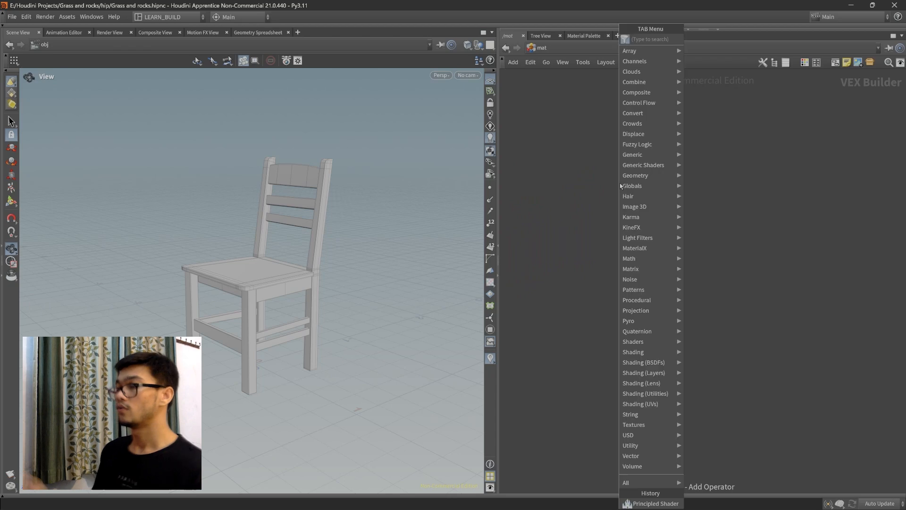
text(princ)
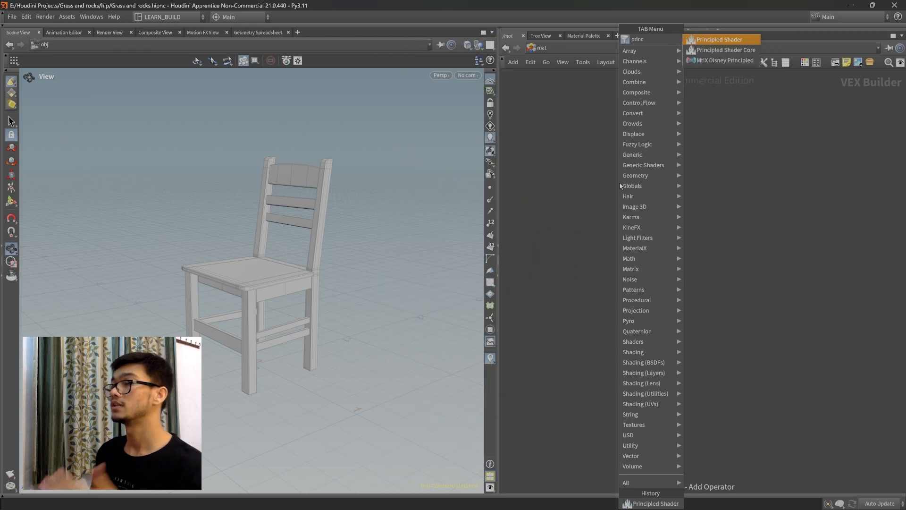
key(Return)
click(619, 184)
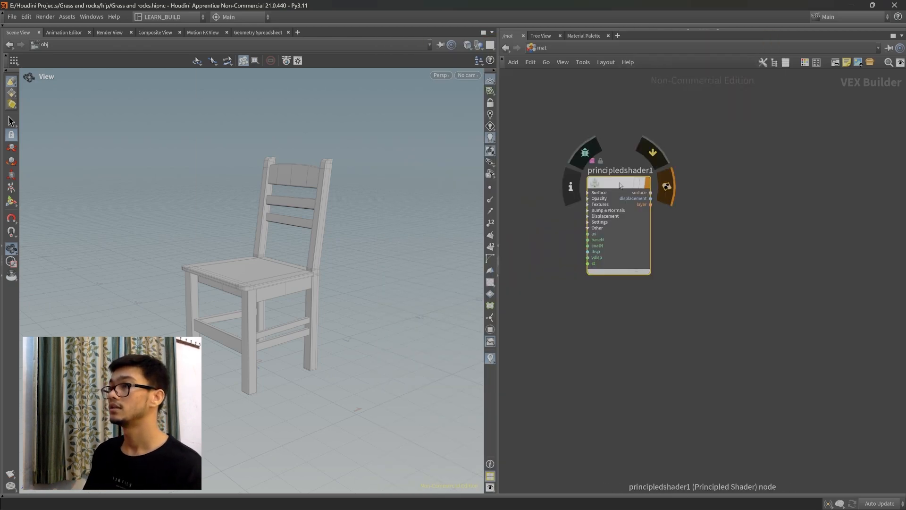
Rename the new Principled Shader to texture_chair and shift it slightly within the network.
double_click(617, 169)
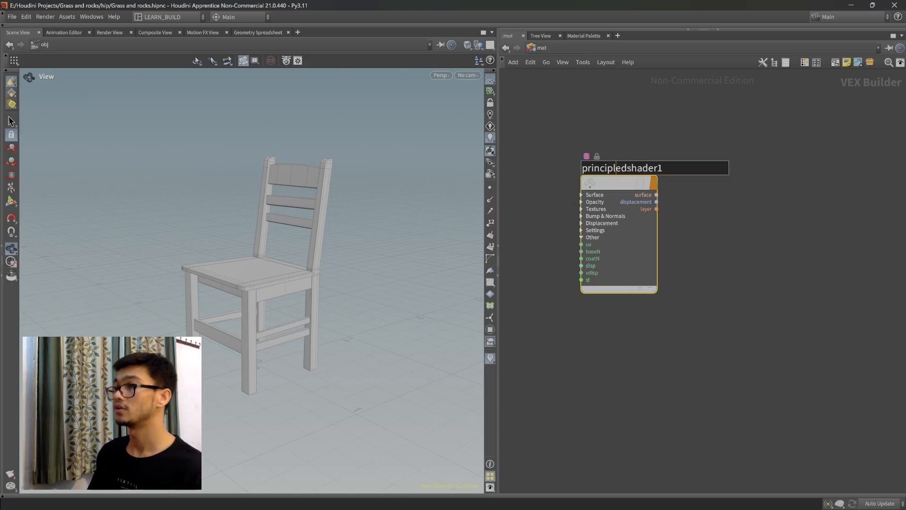
drag(681, 172, 577, 170)
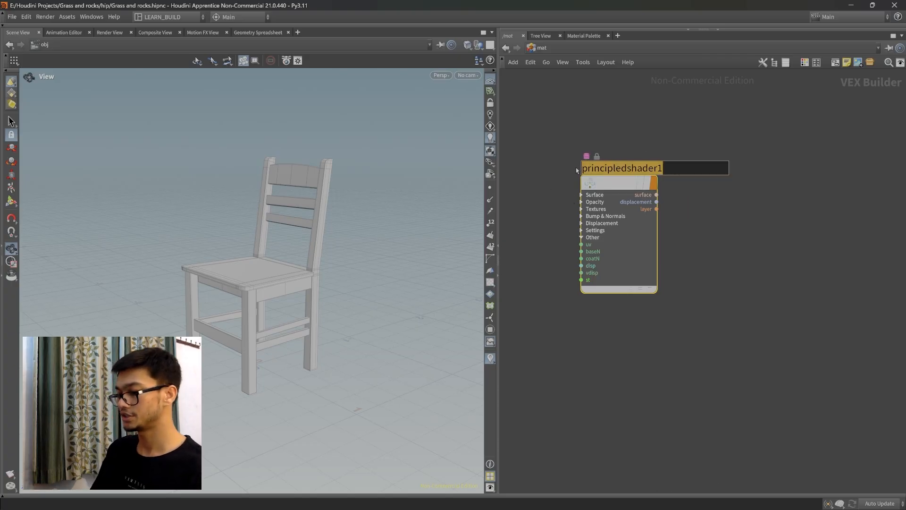
text(testu)
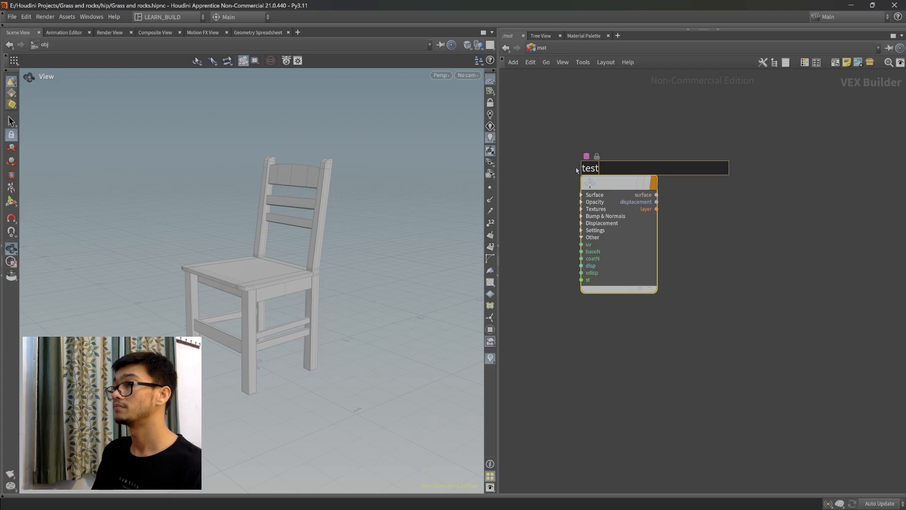
key(BackSpace)
key(BackSpace)
key(BackSpace)
text(xtuer)
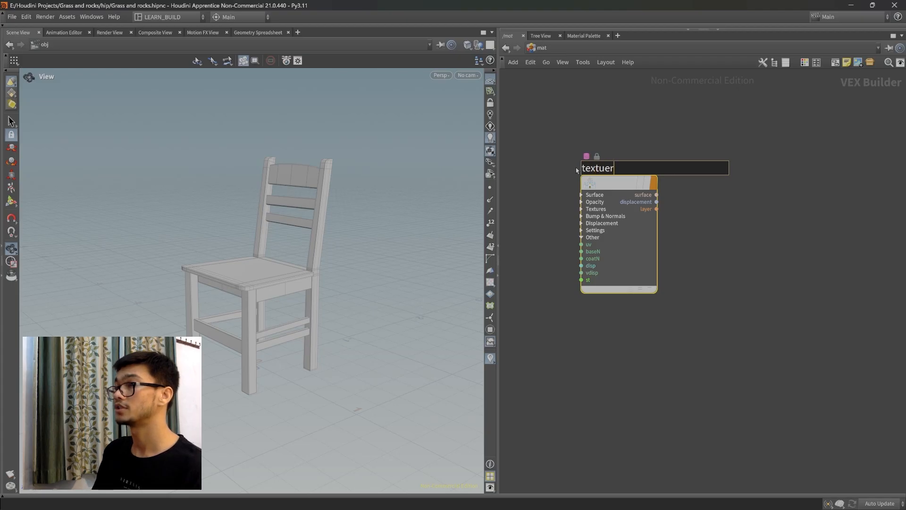
key(BackSpace)
key(BackSpace)
text(re_)
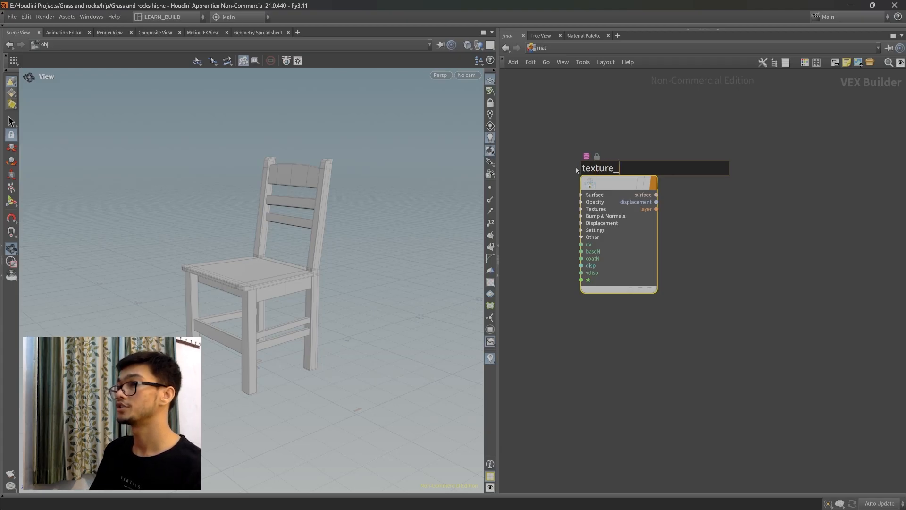
text(chair)
key(Return)
drag(604, 184, 577, 180)
Show the texture_chair shader's parameters and review its surface settings from base color to emission.
mouse_move(634, 187)
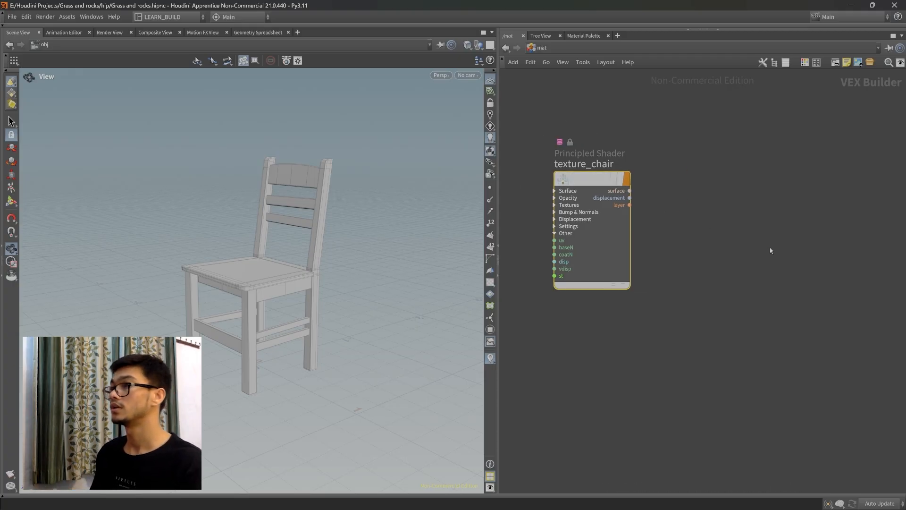
mouse_move(588, 183)
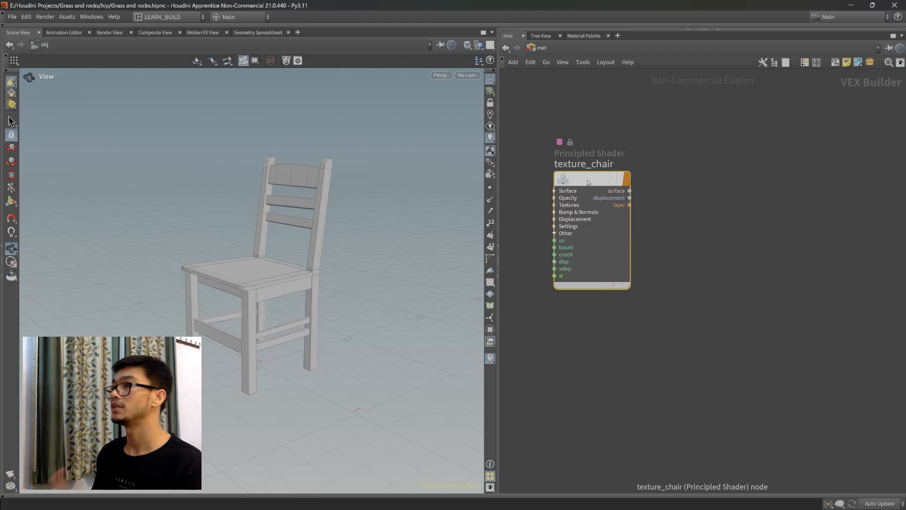
key(p)
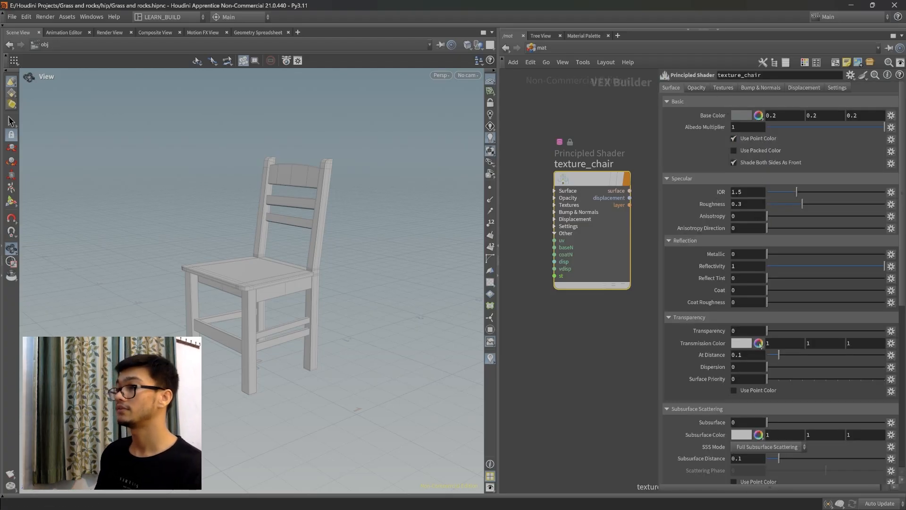
scroll(752, 313, down, 10)
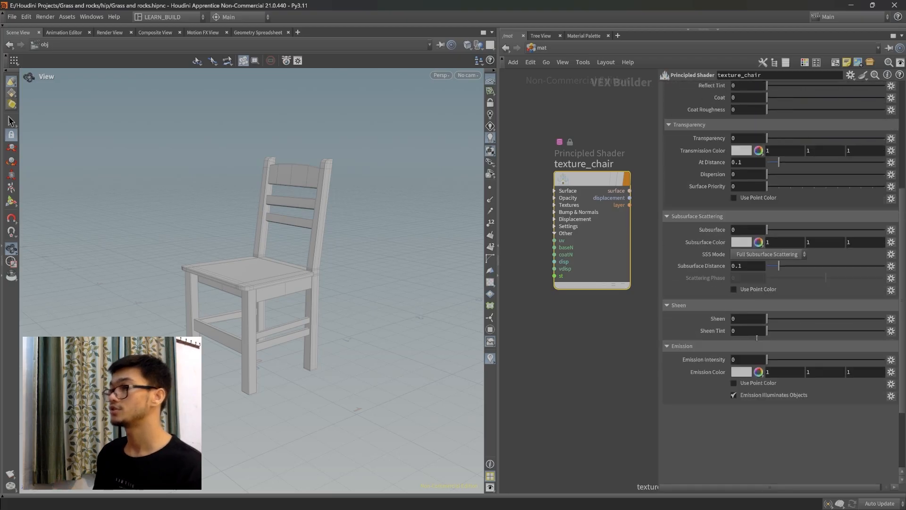
scroll(758, 336, up, 8)
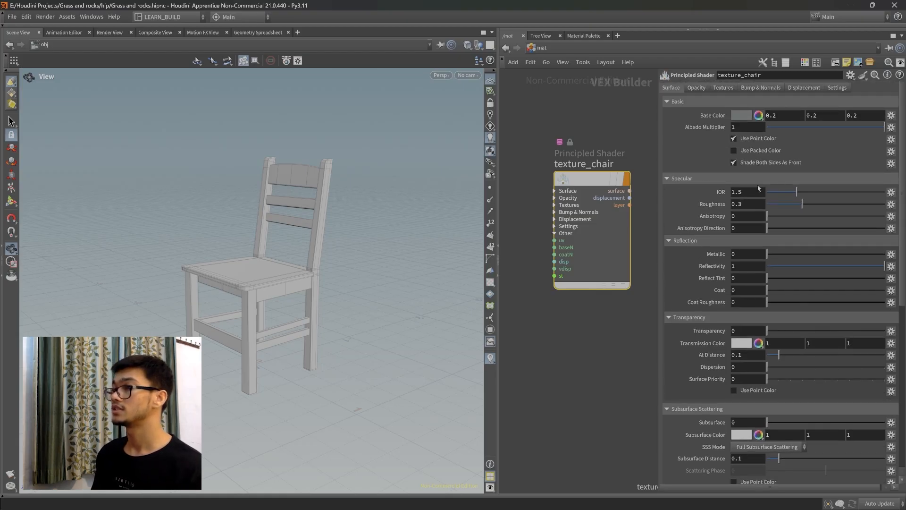
scroll(762, 273, down, 1)
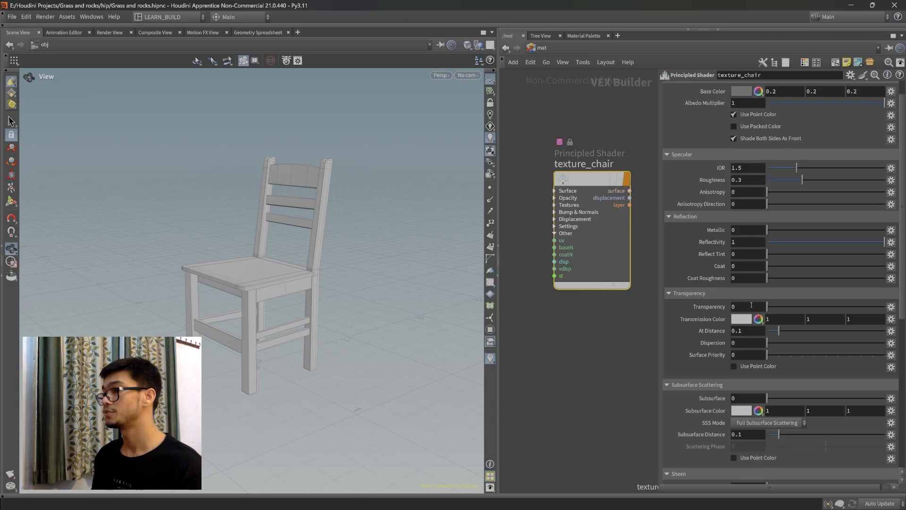
scroll(757, 292, up, 1)
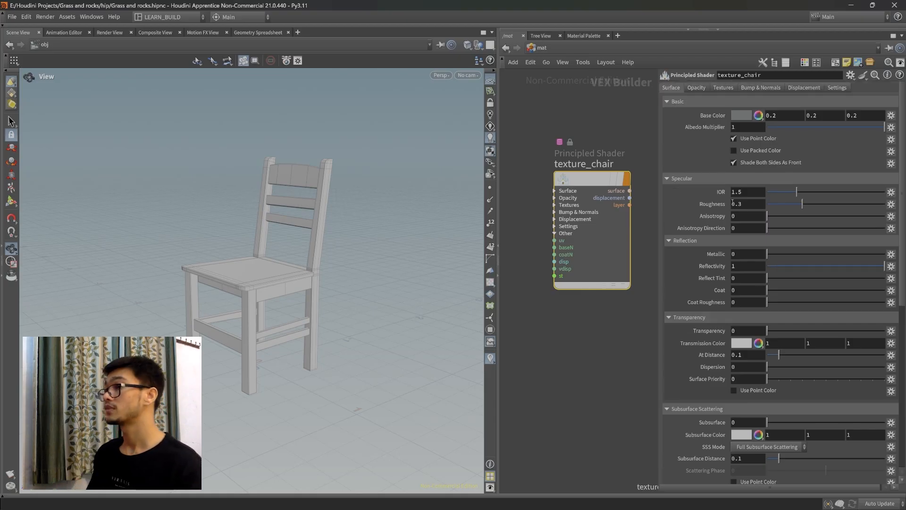
mouse_move(682, 269)
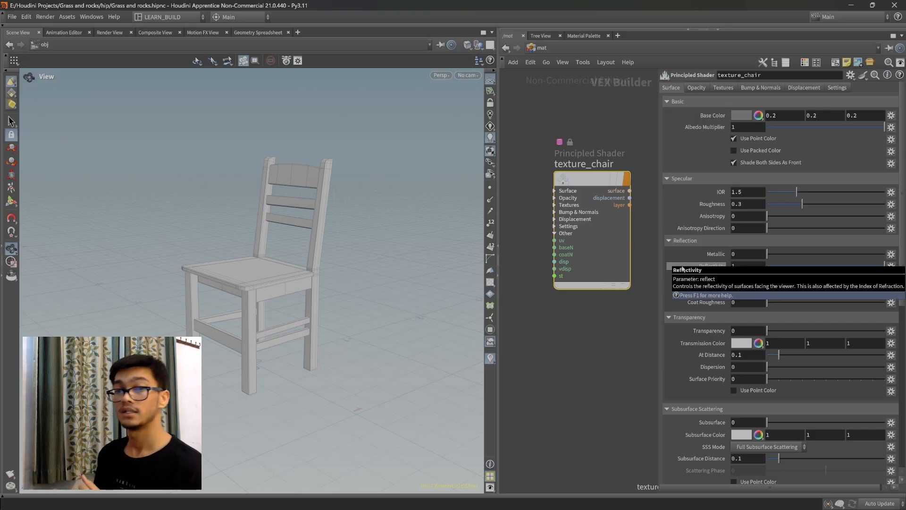
Enable the base color texture on texture_chair and load Chair_M_Chair_BaseColor.png from the CHAIR Textures folder.
click(723, 88)
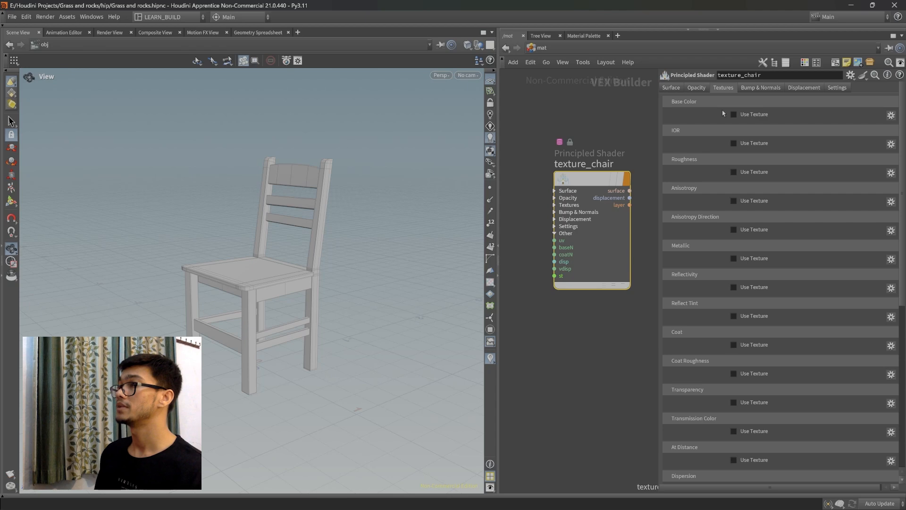
click(754, 115)
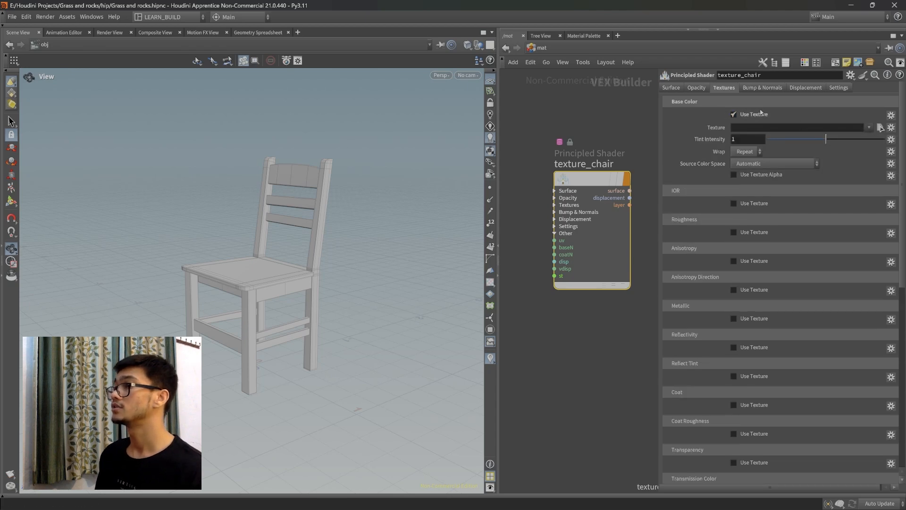
click(745, 113)
click(746, 113)
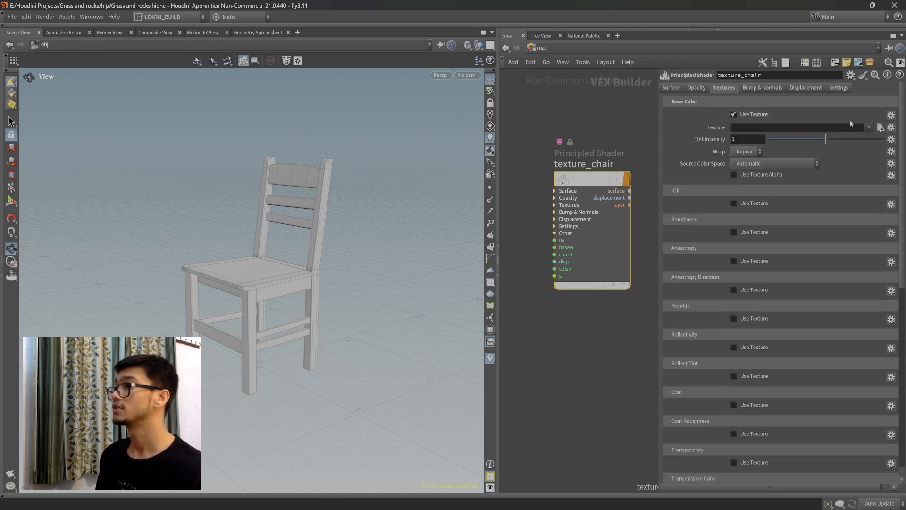
click(881, 127)
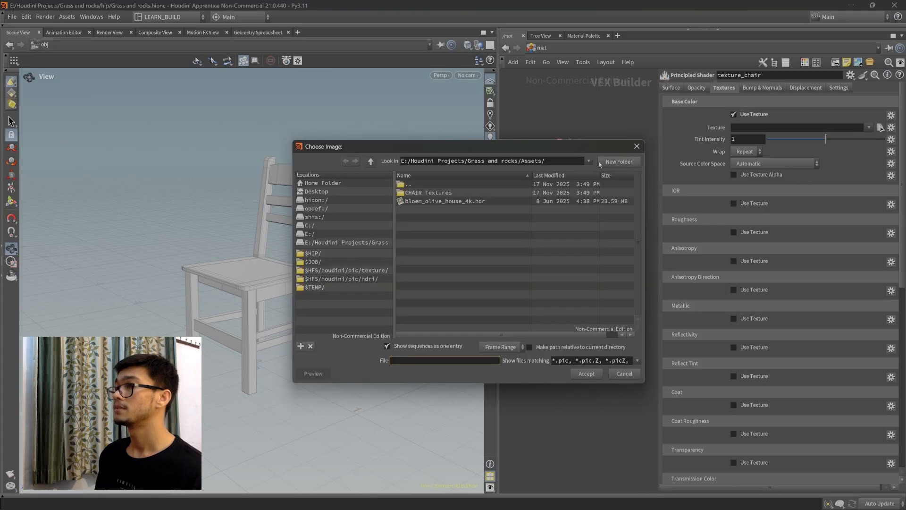
double_click(409, 179)
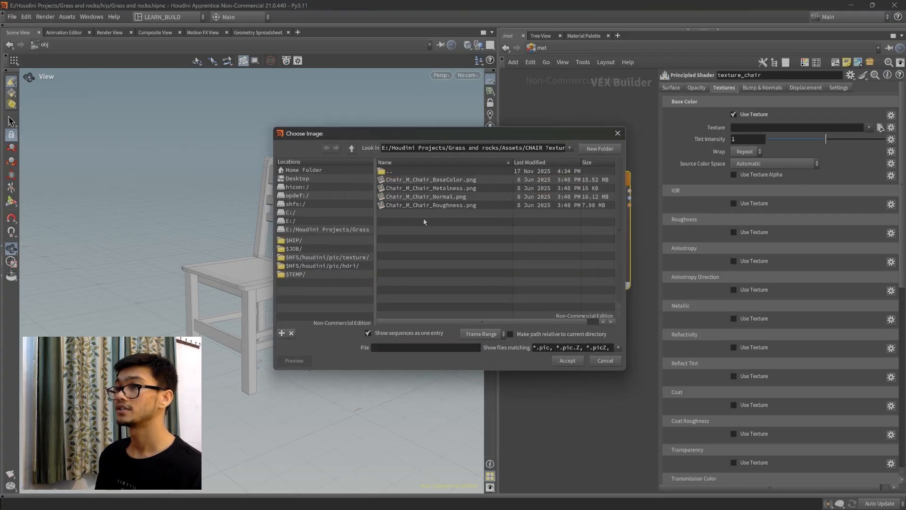
click(424, 180)
click(567, 361)
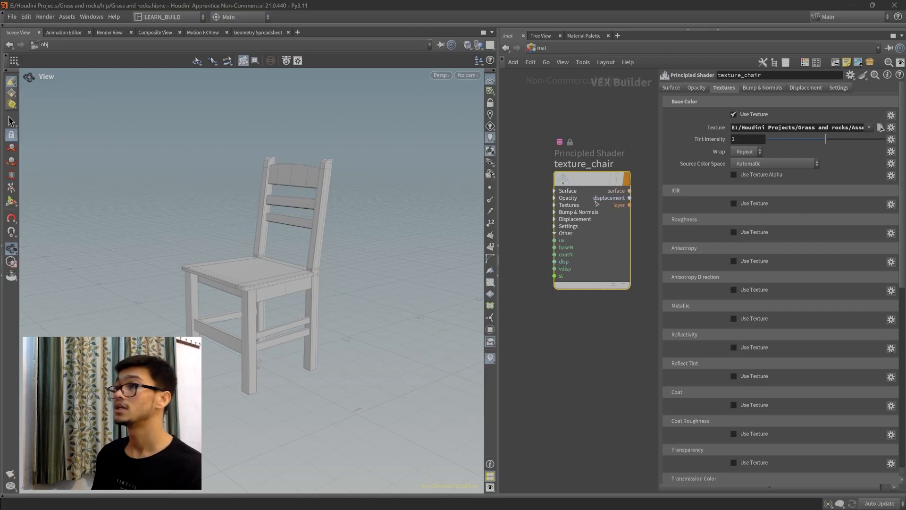
drag(592, 178, 585, 187)
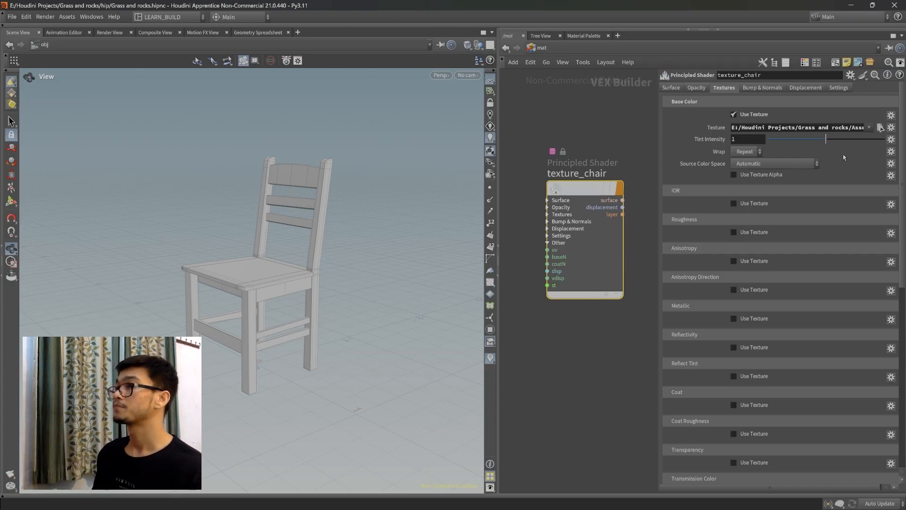
drag(583, 191, 581, 183)
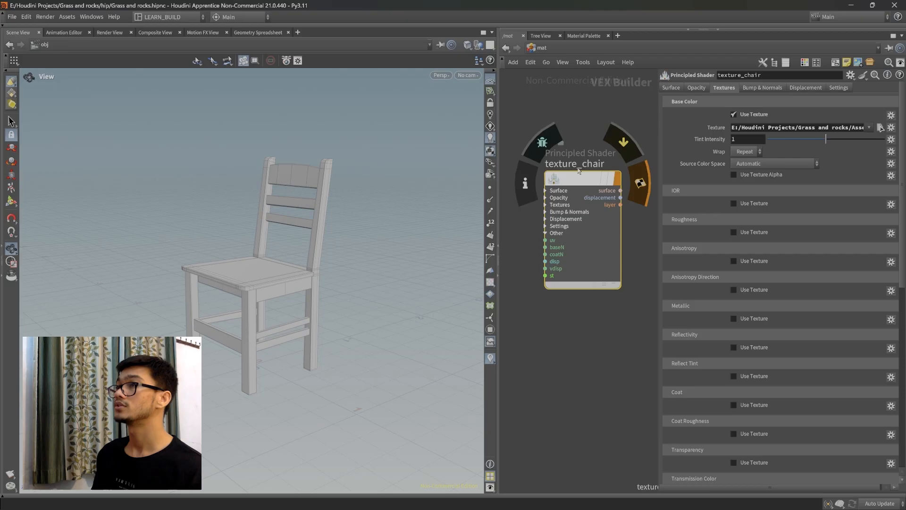
Return to the obj context, enter geo1 and delete the existing node between file1 and matchsize1.
click(536, 48)
click(558, 98)
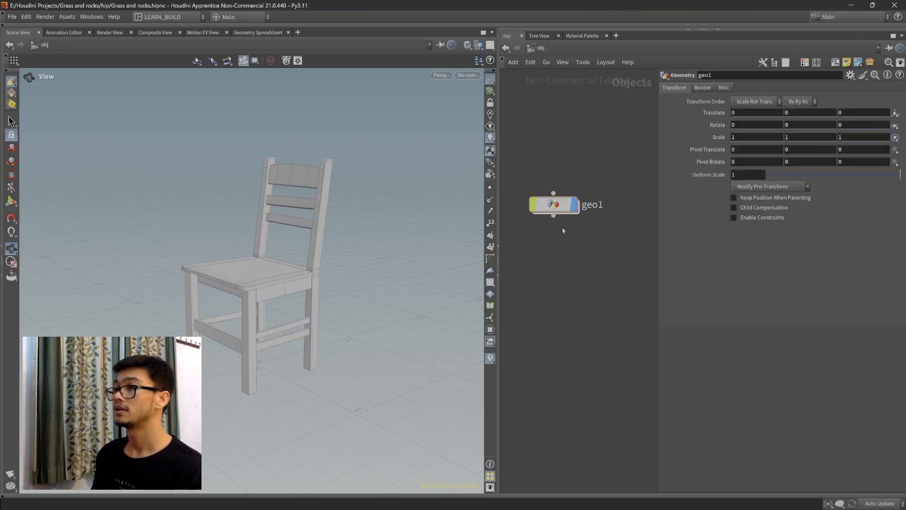
double_click(560, 206)
click(559, 246)
click(559, 246)
key(Delete)
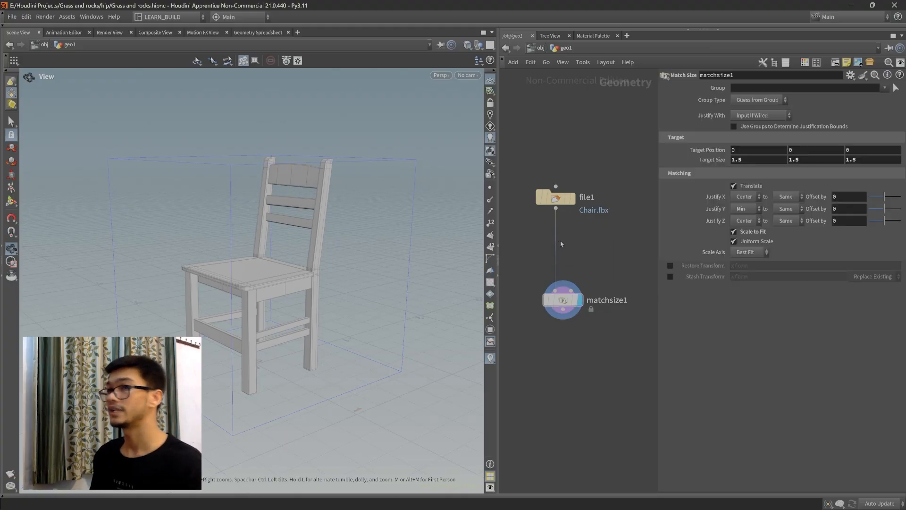
Insert a Material node on the connection between file1 and matchsize1.
key(Tab)
text(mae)
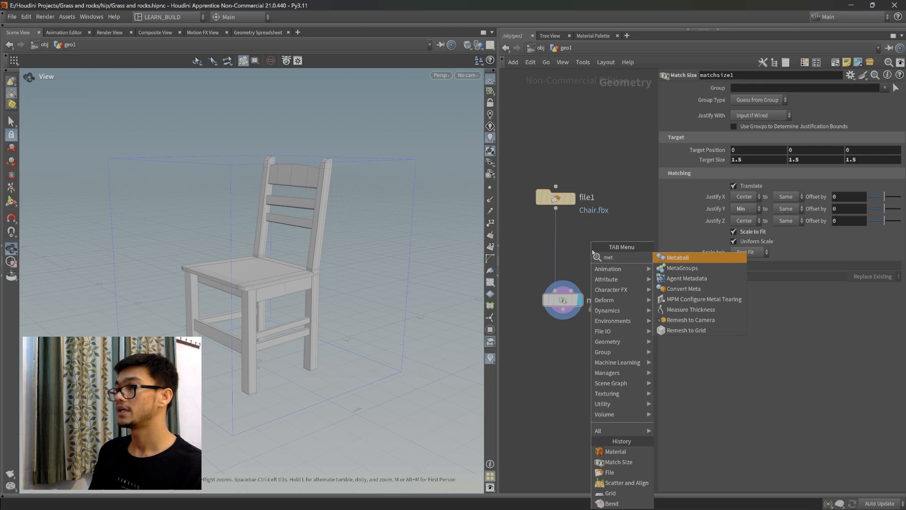
key(BackSpace)
text(te)
key(Return)
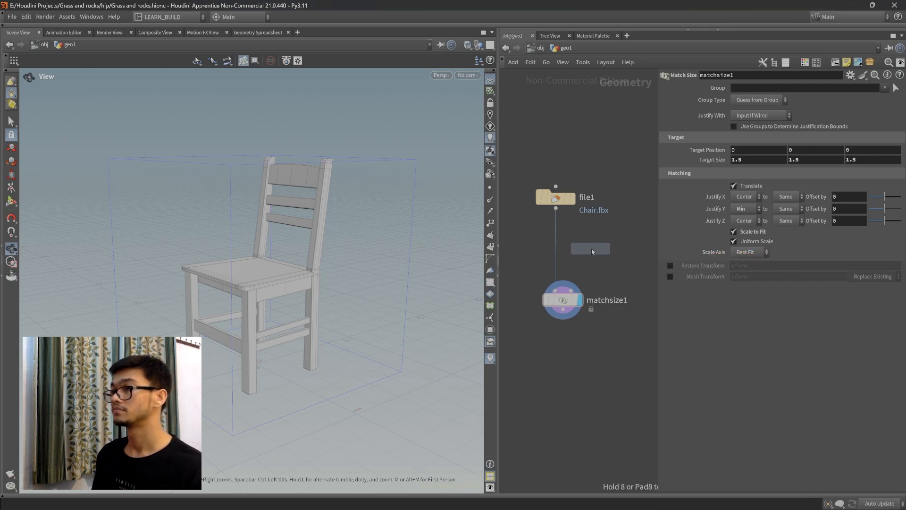
click(562, 251)
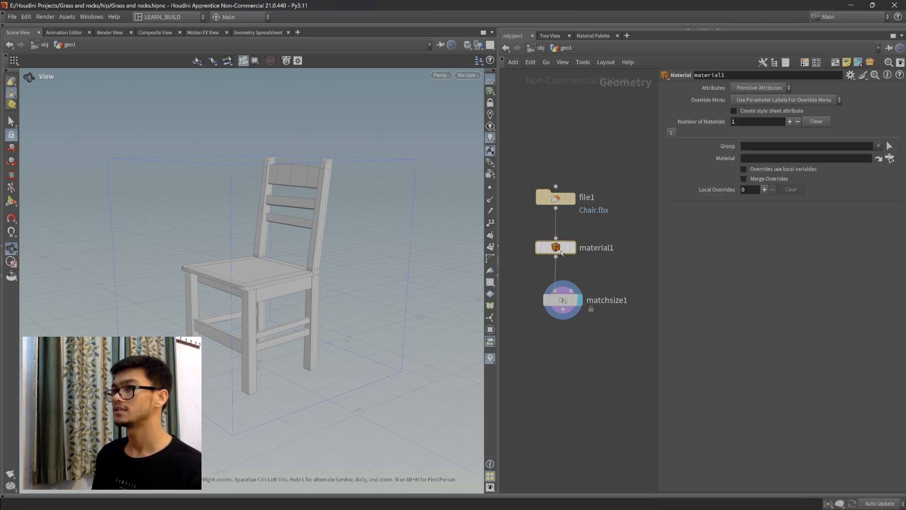
Try placing the material1 node after matchsize1 and rearrange the node chain.
drag(562, 253, 561, 361)
drag(566, 306, 563, 350)
mouse_move(571, 283)
mouse_down()
mouse_move(566, 273)
mouse_move(566, 293)
mouse_up()
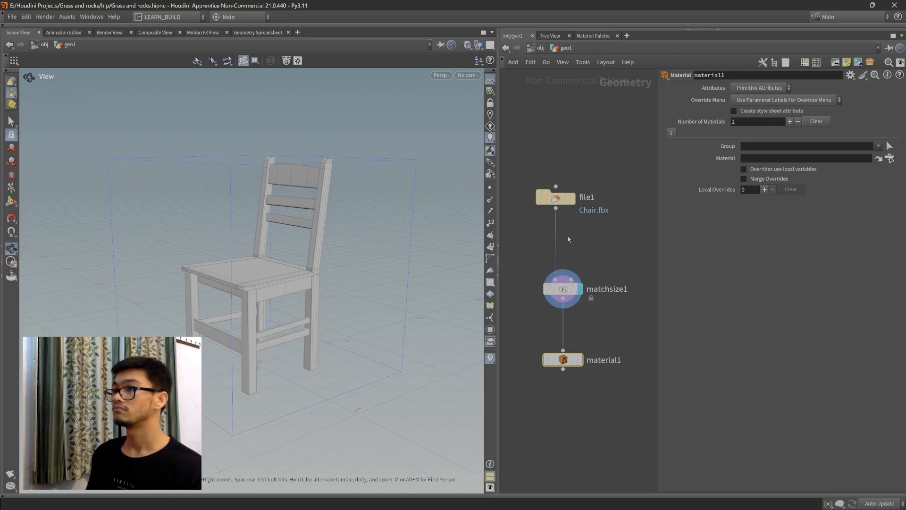
drag(558, 202, 567, 208)
mouse_move(565, 295)
drag(565, 296, 560, 277)
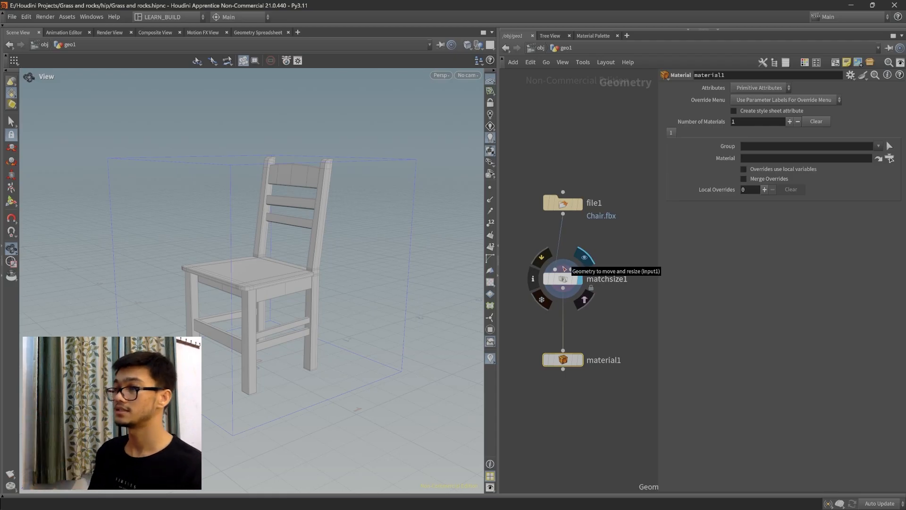
mouse_move(563, 361)
mouse_down()
mouse_move(575, 358)
mouse_move(569, 355)
mouse_up()
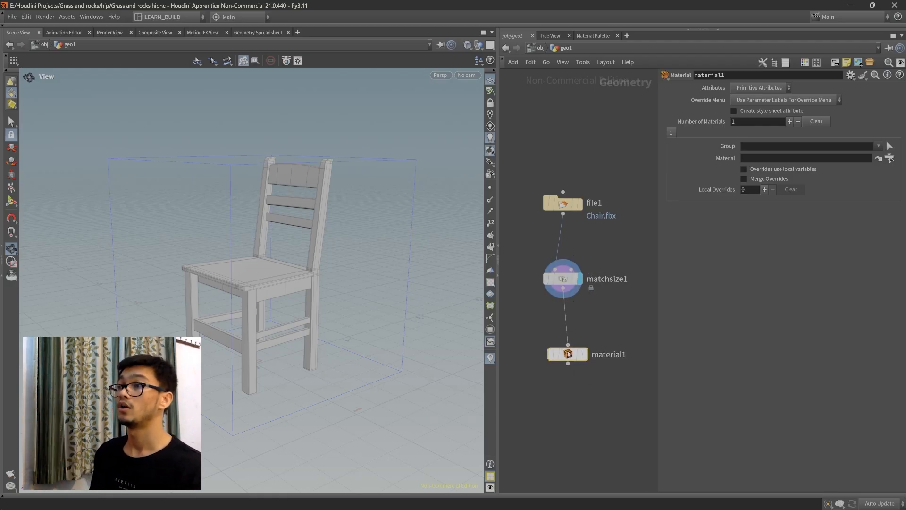
drag(571, 288, 571, 305)
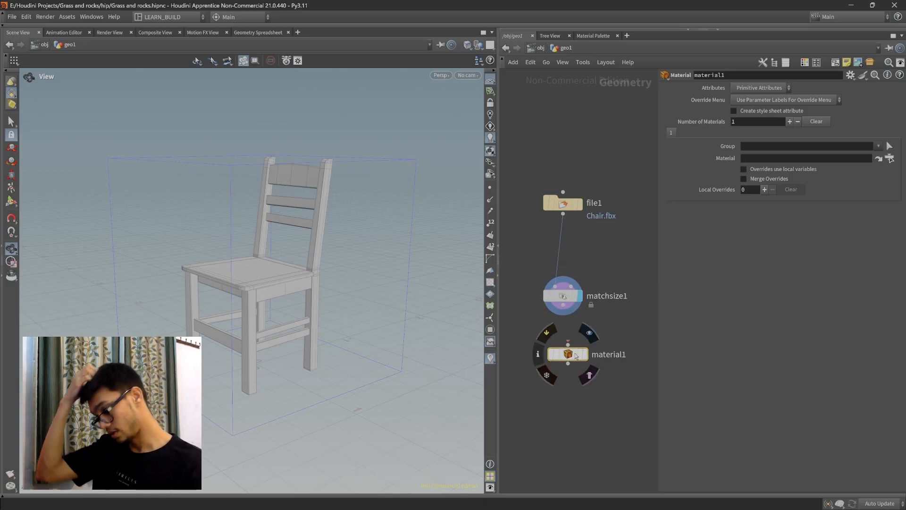
Reinsert material1 between file1 and matchsize1 and tidy the spacing of the three nodes.
drag(571, 355, 564, 252)
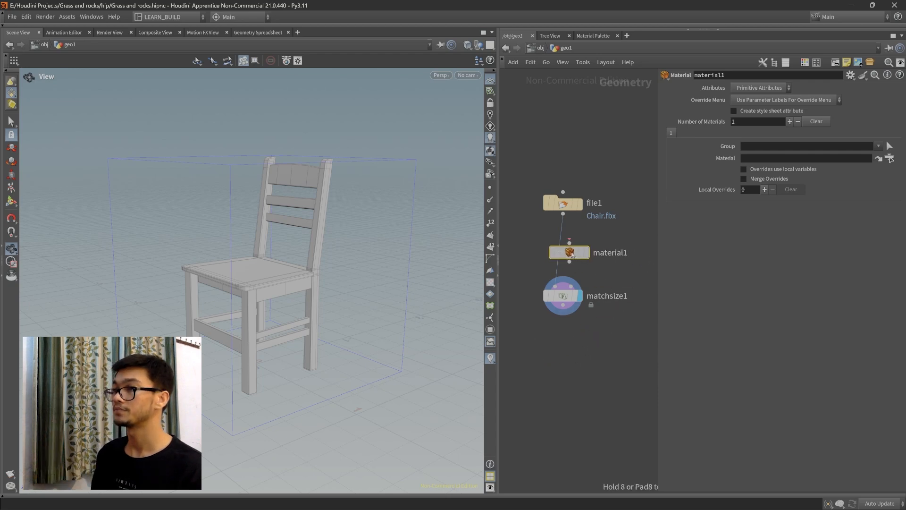
drag(565, 295, 569, 307)
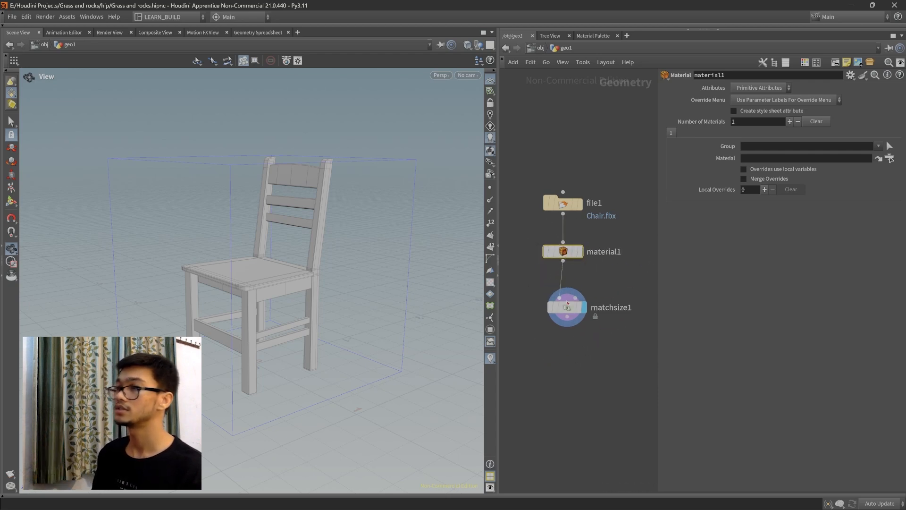
drag(563, 203, 559, 180)
drag(565, 252, 570, 246)
drag(566, 185, 570, 197)
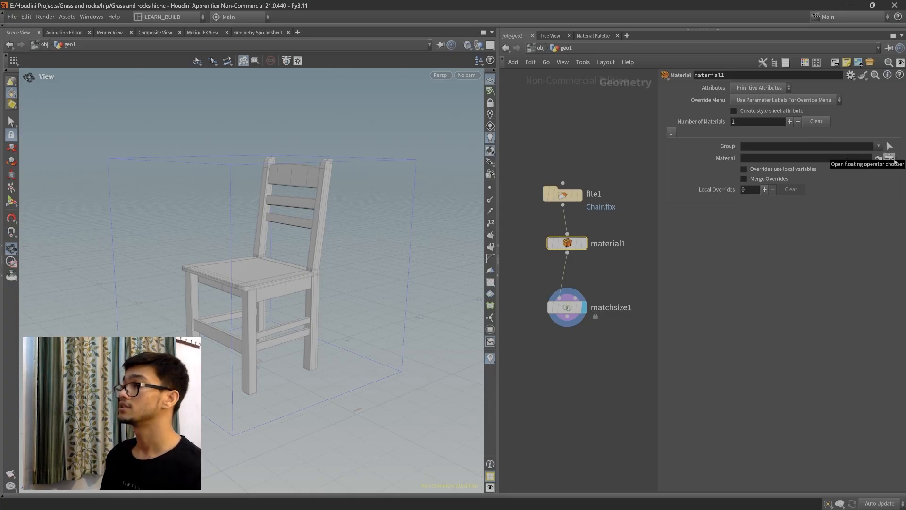
Assign the /mat/texture_chair shader as the material of the material1 node.
click(889, 158)
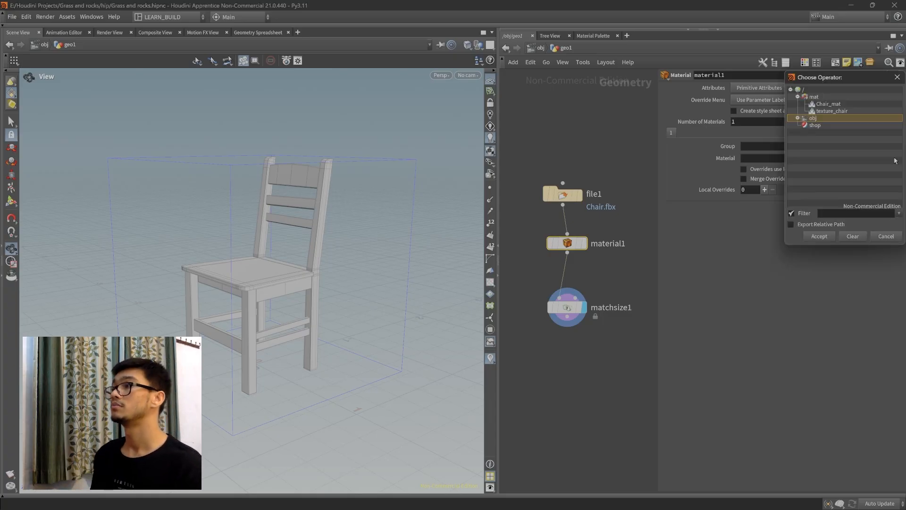
click(839, 113)
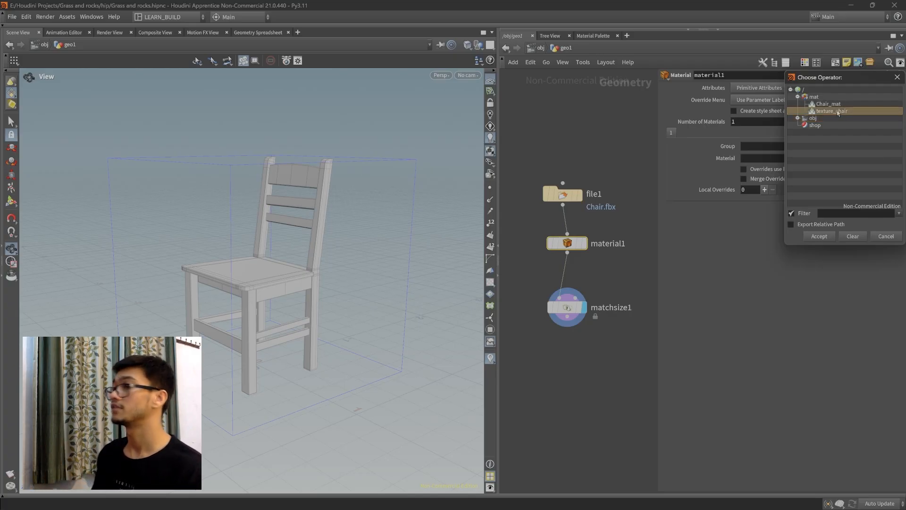
click(819, 237)
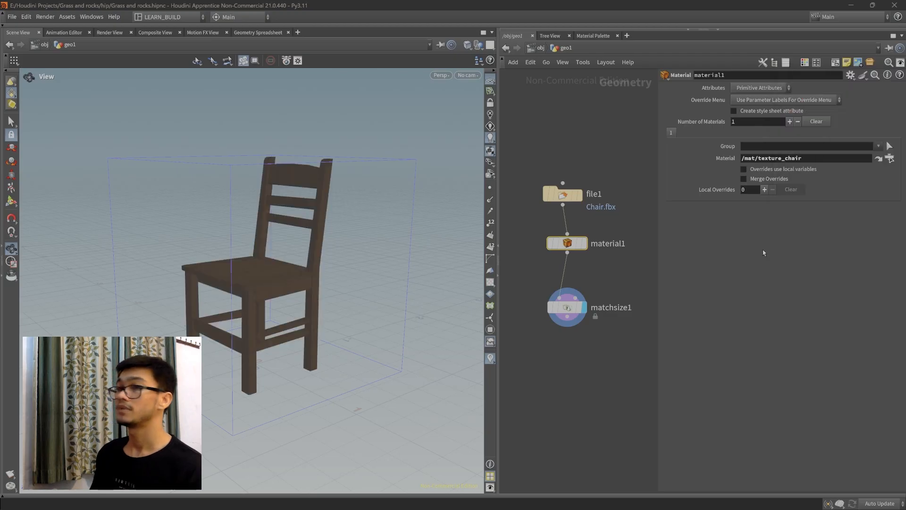
Inspect the wood texture on the chair's seat, backrest and legs from several angles and distances.
scroll(343, 296, up, 10)
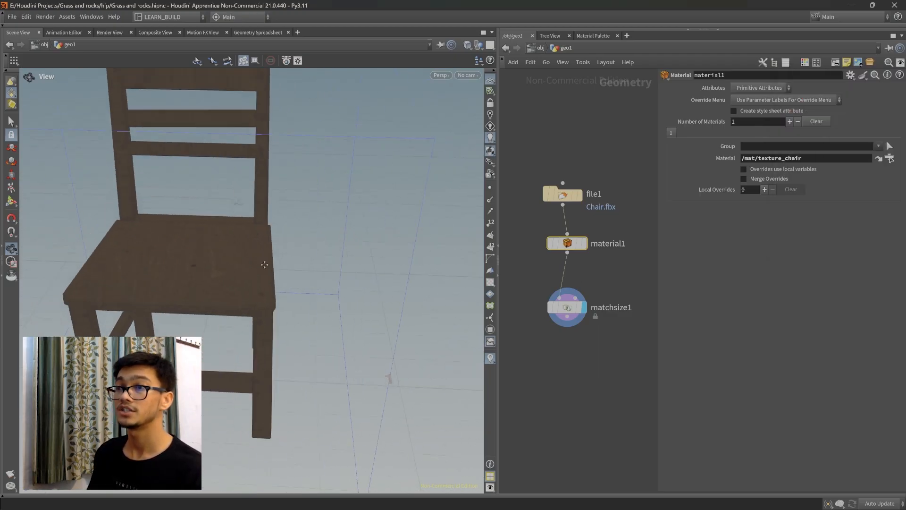
drag(305, 289, 263, 374)
scroll(275, 340, up, 4)
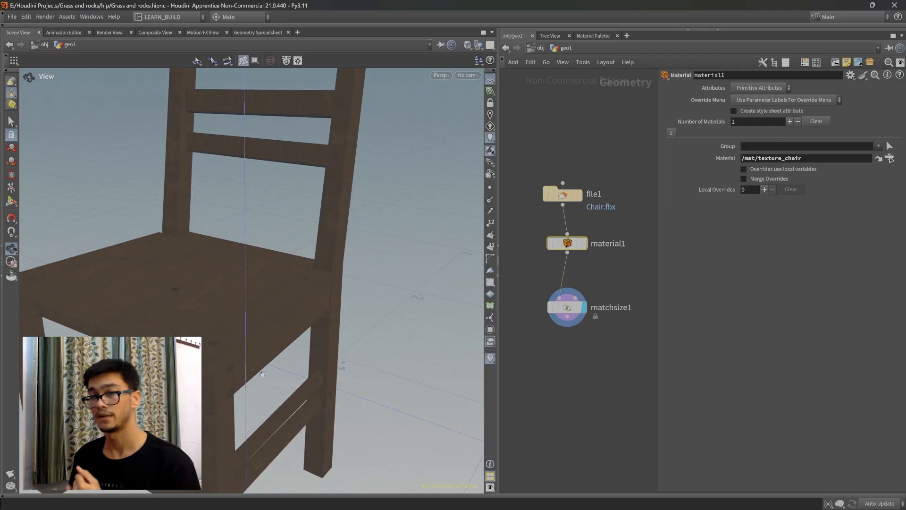
drag(262, 374, 261, 350)
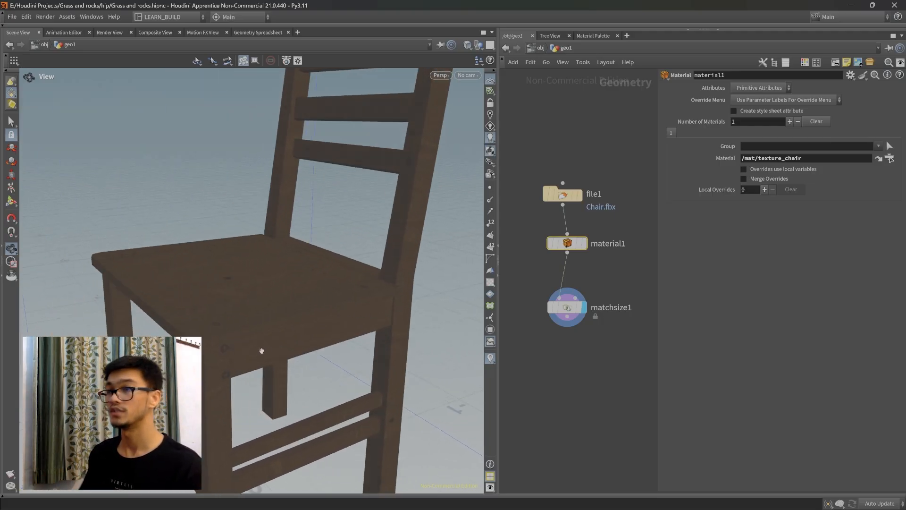
drag(327, 334, 278, 363)
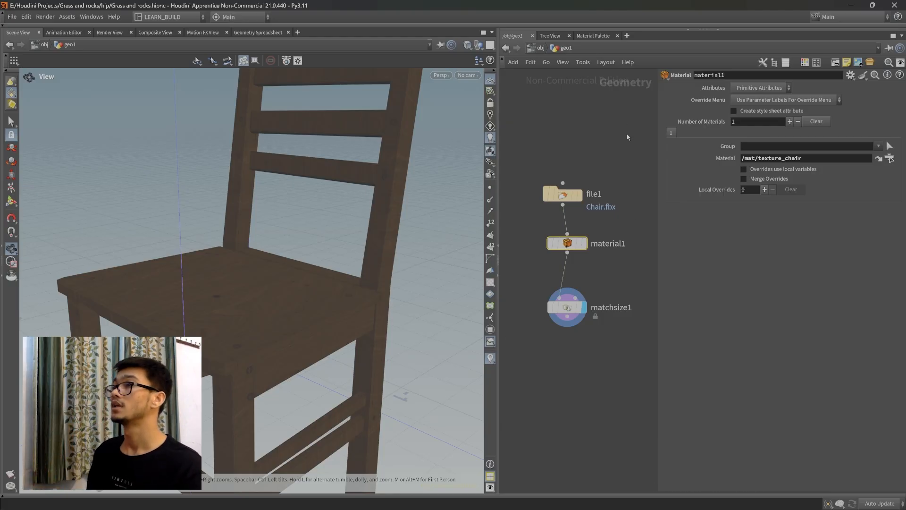
key(p)
key(u)
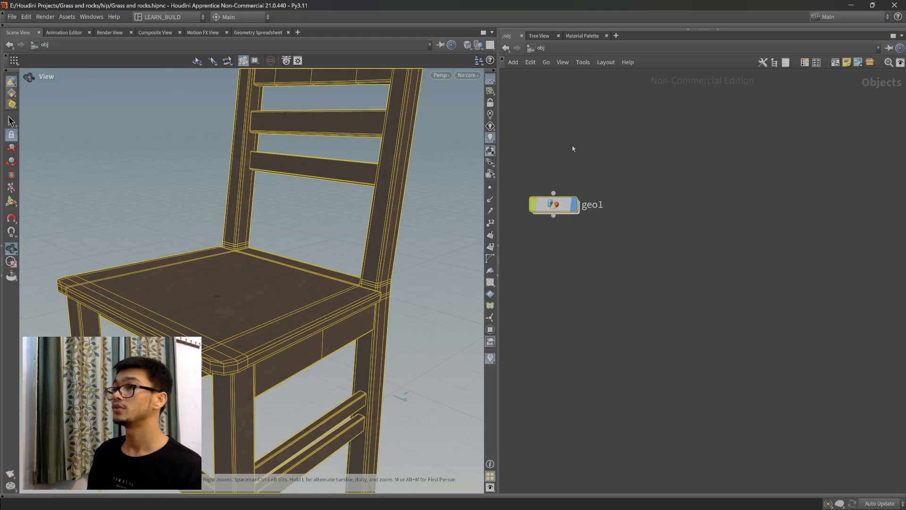
double_click(555, 208)
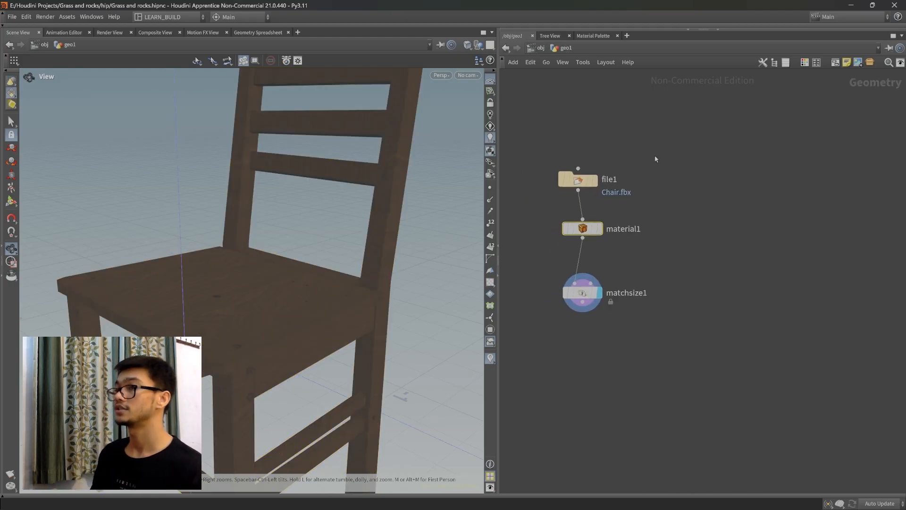
middle_drag(655, 159, 693, 192)
scroll(309, 296, down, 5)
middle_drag(325, 343, 306, 302)
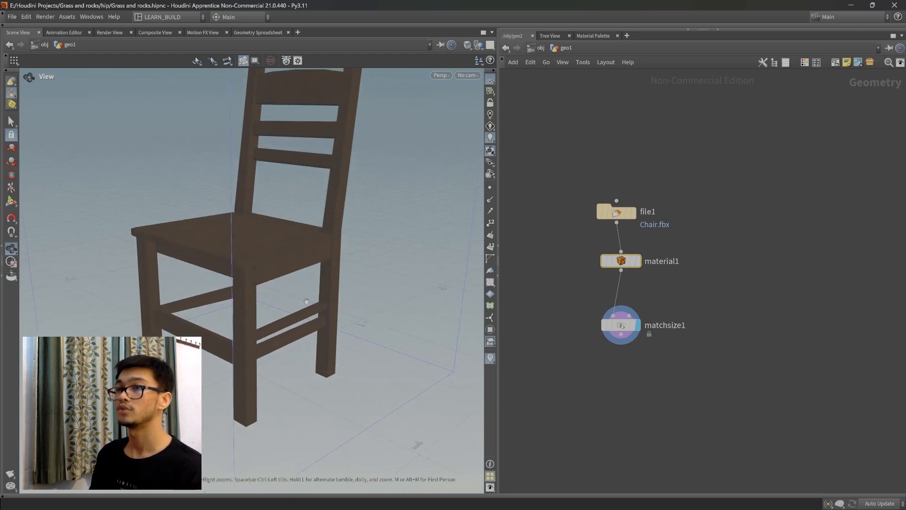
scroll(306, 301, down, 5)
Switch the network from obj to the mat context and show the texture_chair shader's parameters.
click(532, 48)
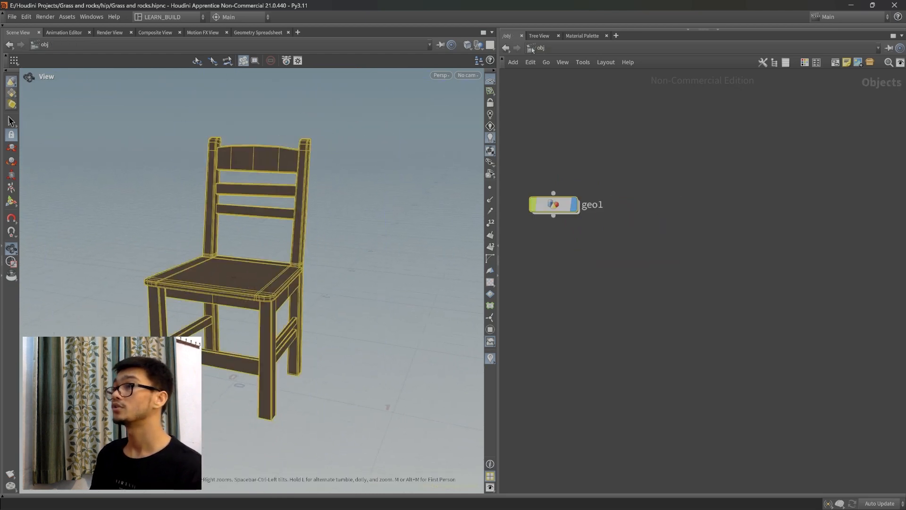
click(537, 47)
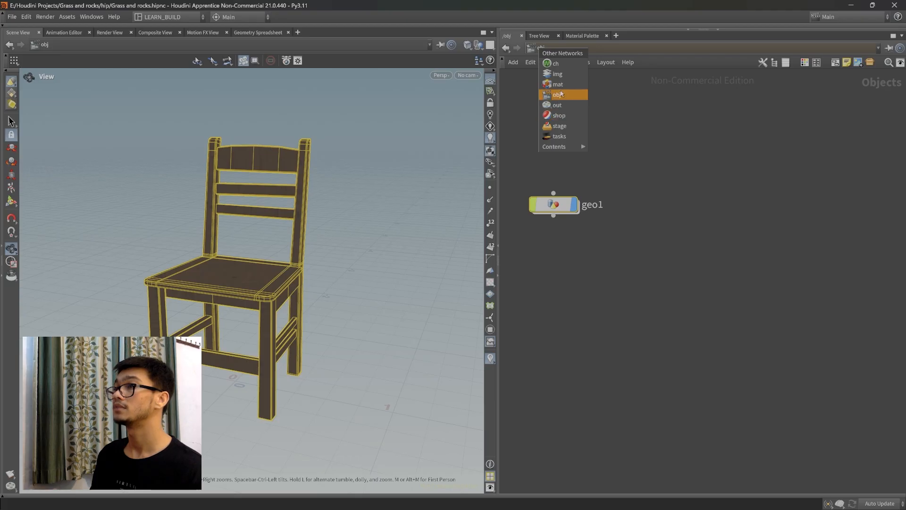
click(562, 90)
drag(580, 178, 573, 157)
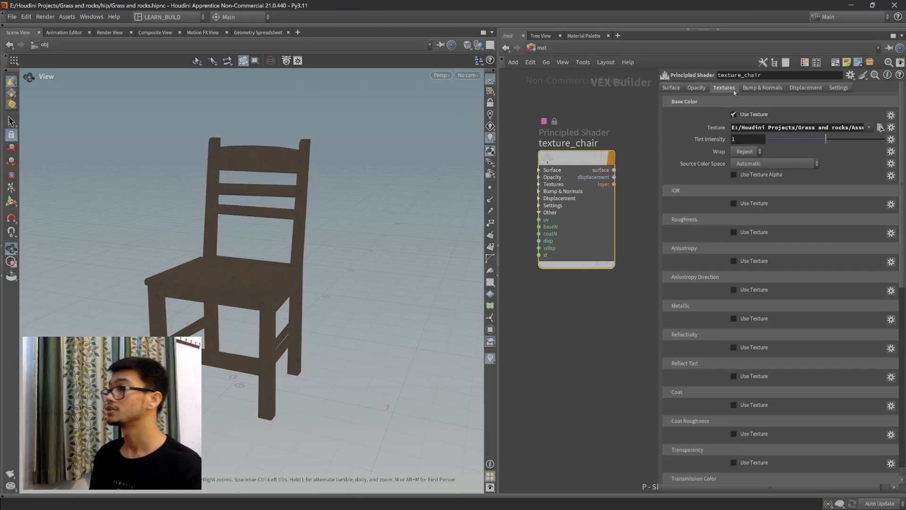
Enable the roughness texture on texture_chair and load Chair_M_Chair_Roughness.png from the CHAIR Textures folder.
scroll(738, 223, down, 1)
click(744, 210)
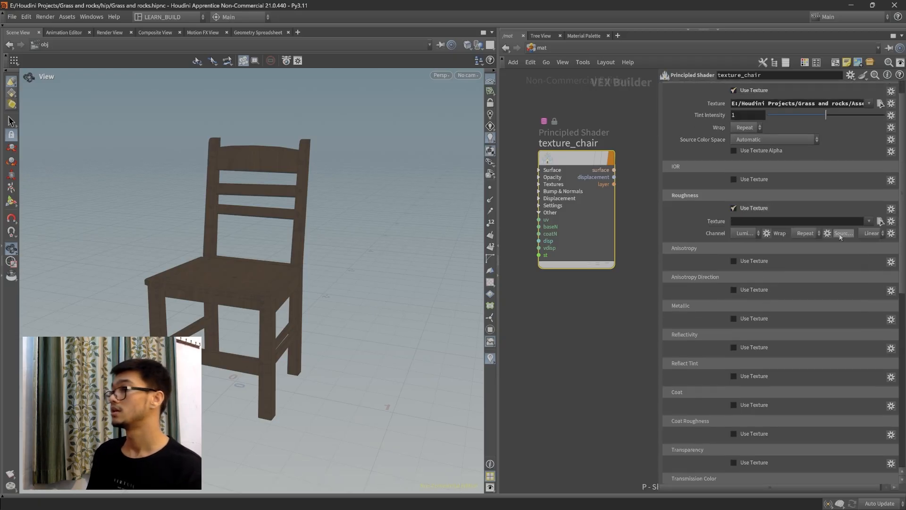
click(880, 221)
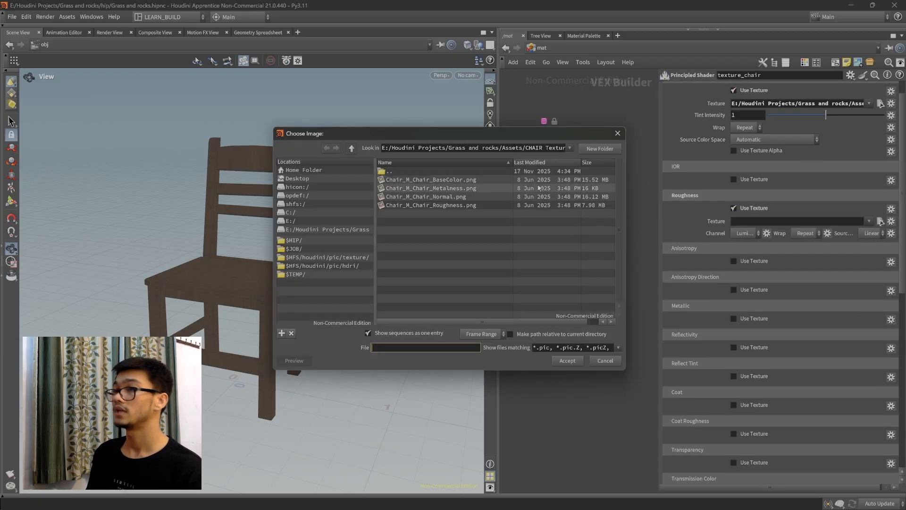
click(457, 205)
click(567, 360)
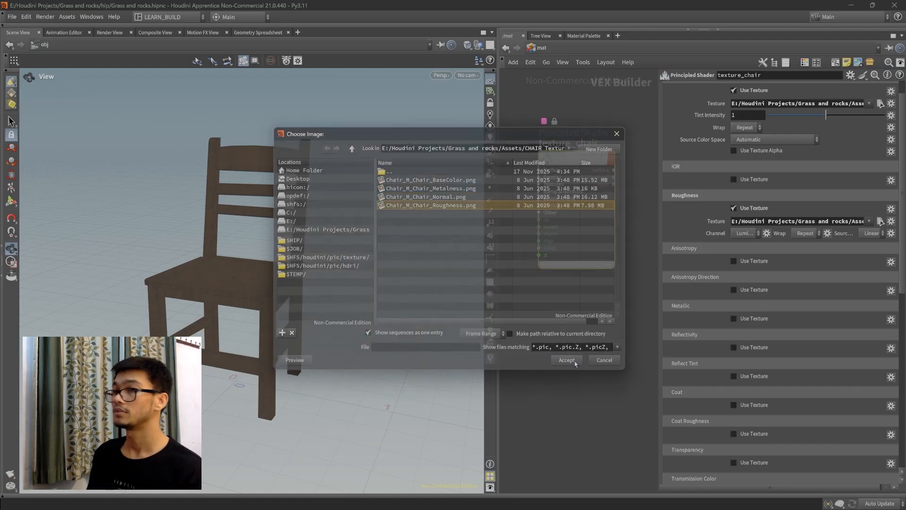
drag(283, 302, 317, 310)
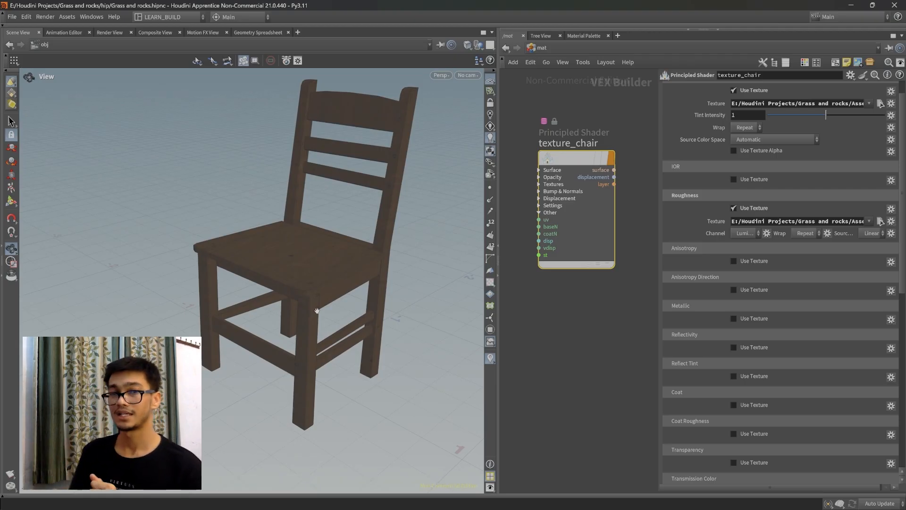
Review texture_chair's surface settings, including the Specular, Reflection and Transparency groups.
scroll(738, 233, up, 2)
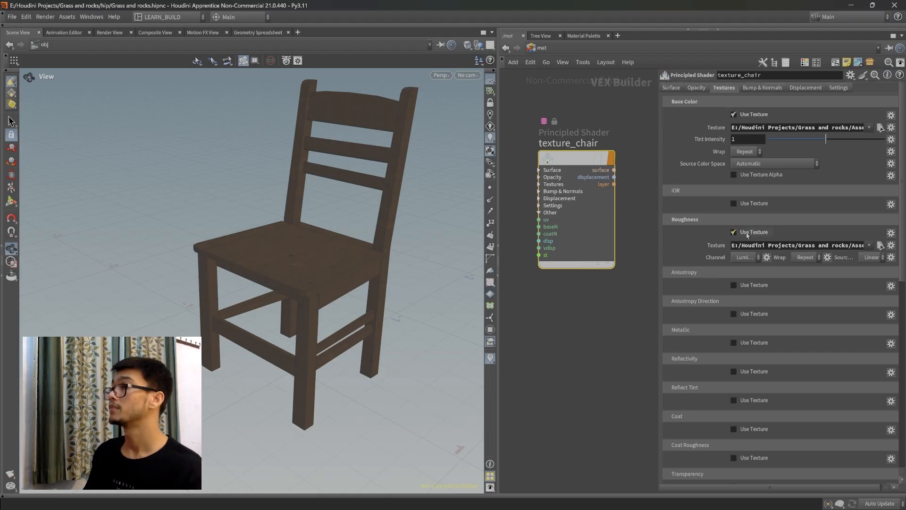
click(671, 88)
scroll(742, 291, down, 4)
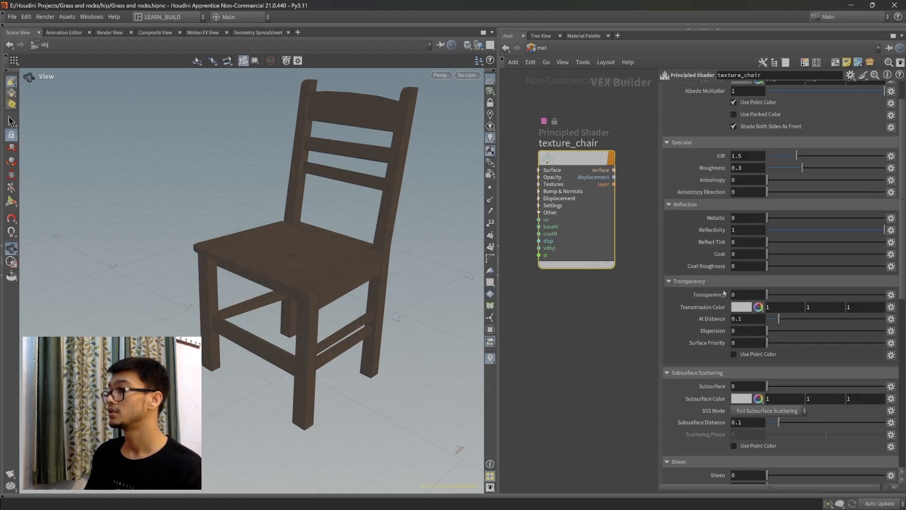
scroll(741, 292, up, 2)
scroll(775, 185, down, 3)
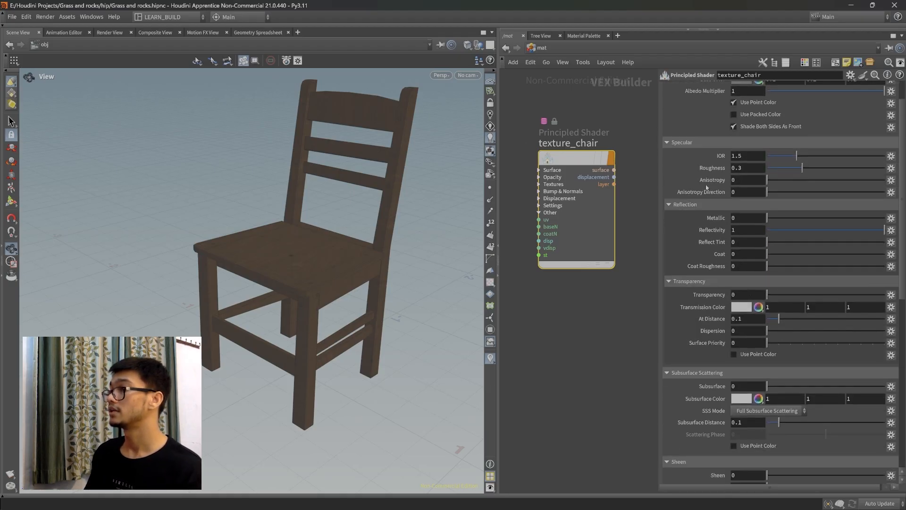
scroll(775, 185, up, 3)
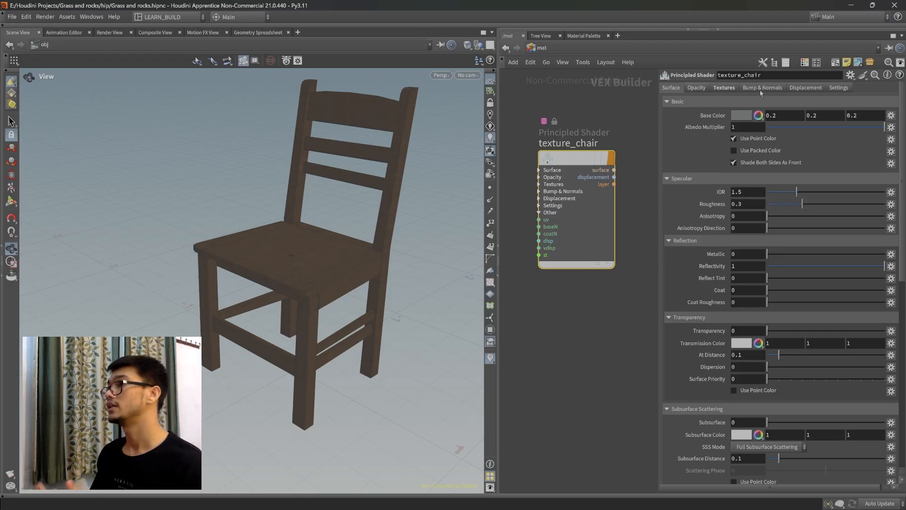
Enable the metallic texture on texture_chair and load Chair_M_Chair_Metalness.png from the CHAIR Textures folder.
click(738, 87)
scroll(770, 248, down, 2)
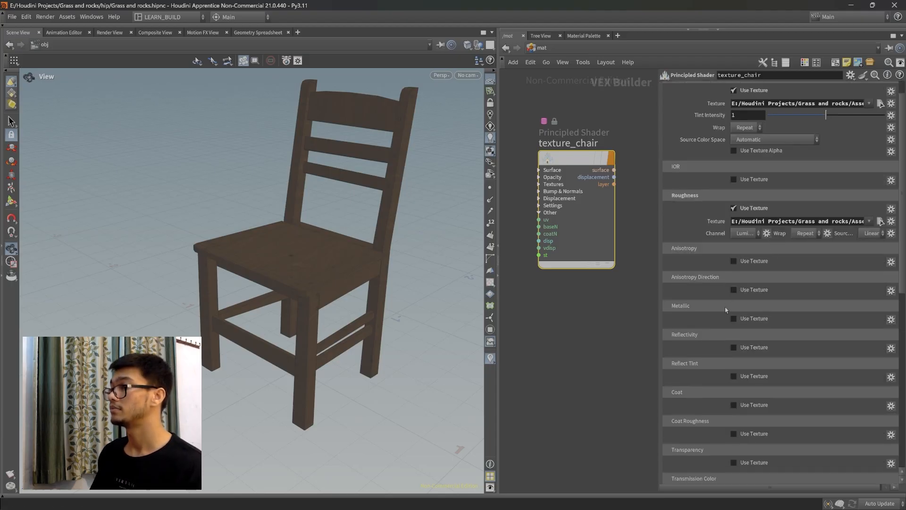
click(758, 320)
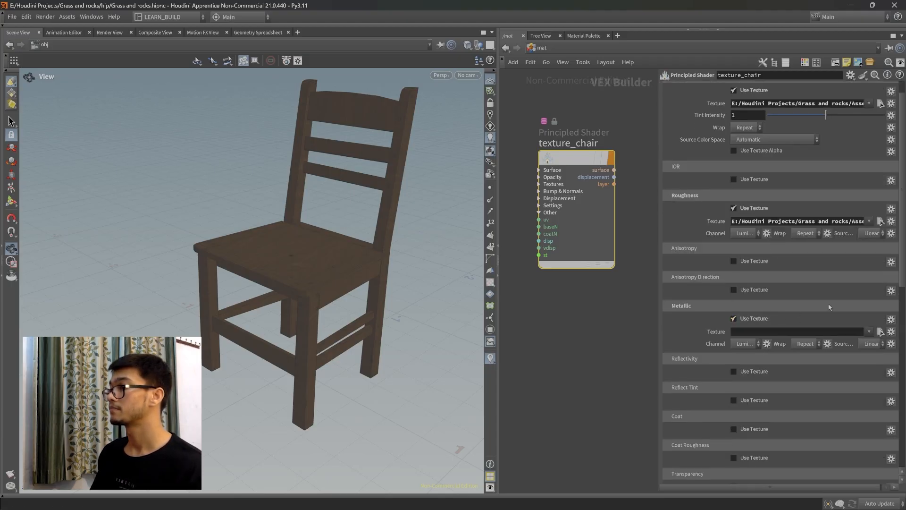
click(880, 332)
click(439, 187)
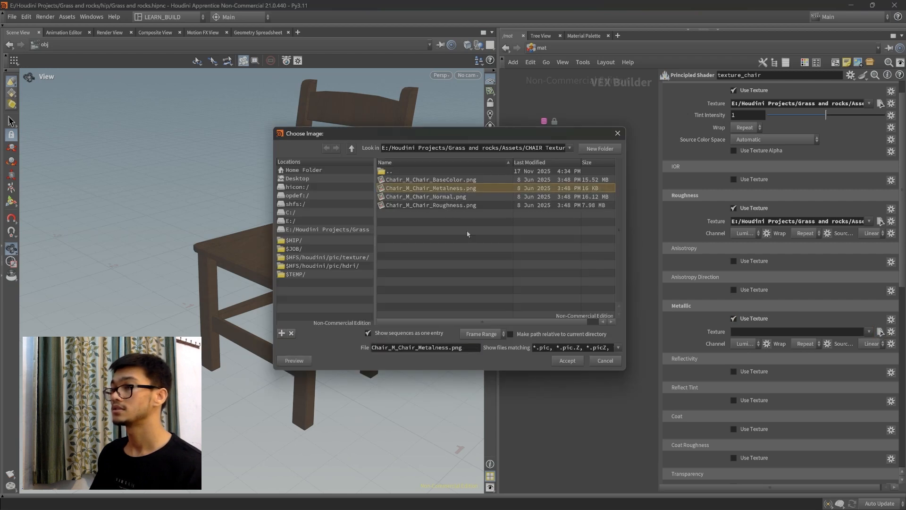
click(564, 360)
scroll(778, 347, down, 1)
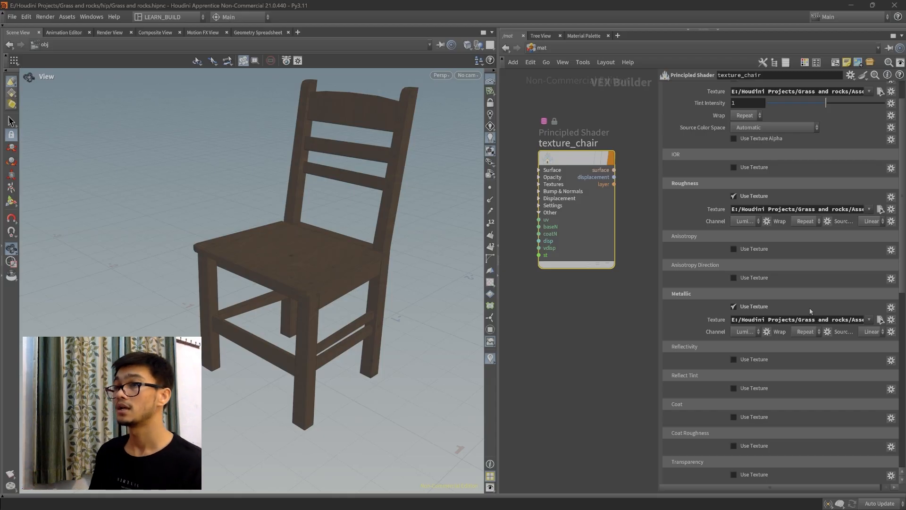
scroll(810, 311, up, 1)
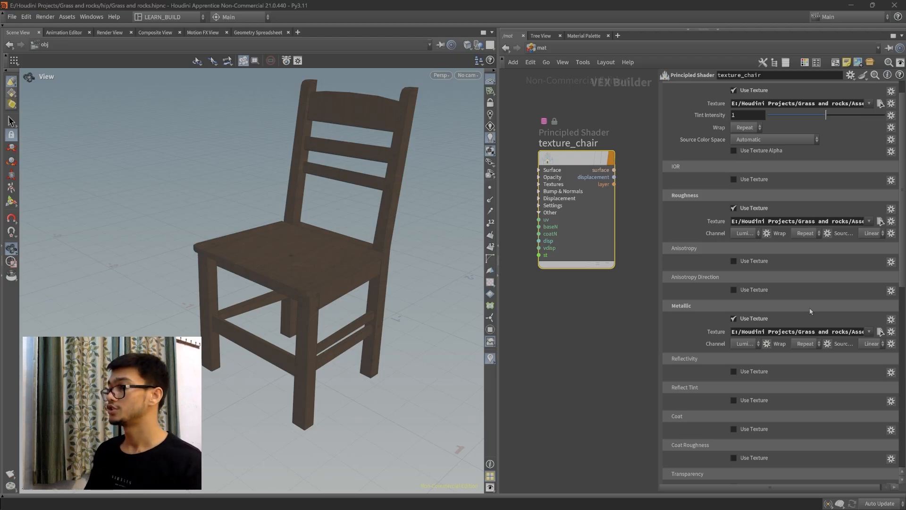
Enable the base normal map on texture_chair and load Chair_M_Chair_Normal.png from the CHAIR Textures folder.
scroll(810, 311, up, 2)
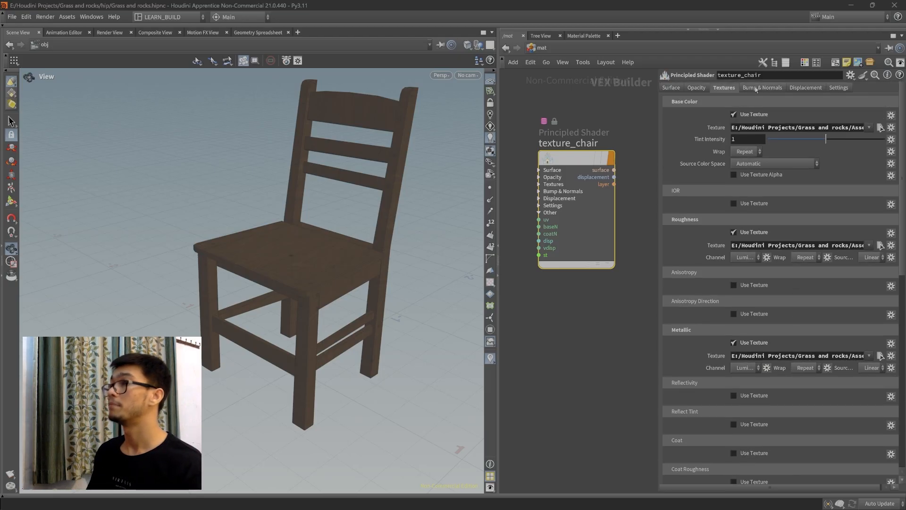
click(756, 88)
click(749, 127)
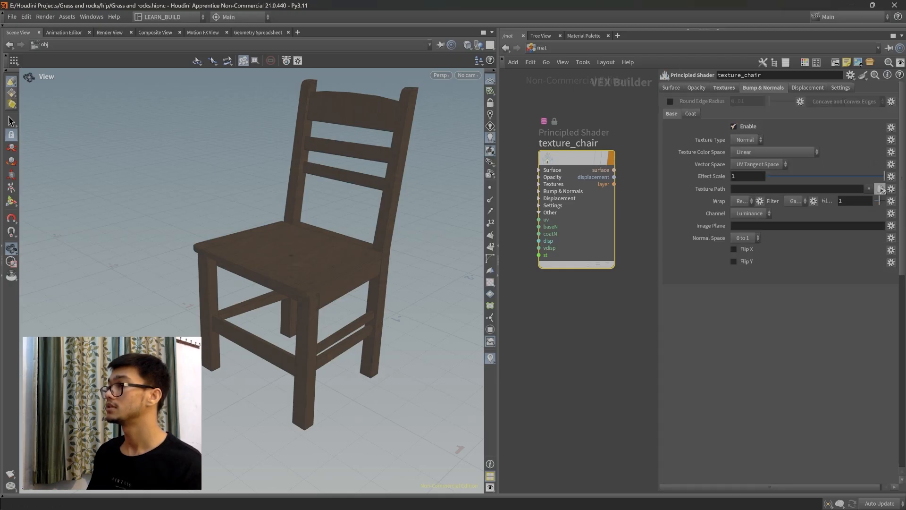
click(881, 189)
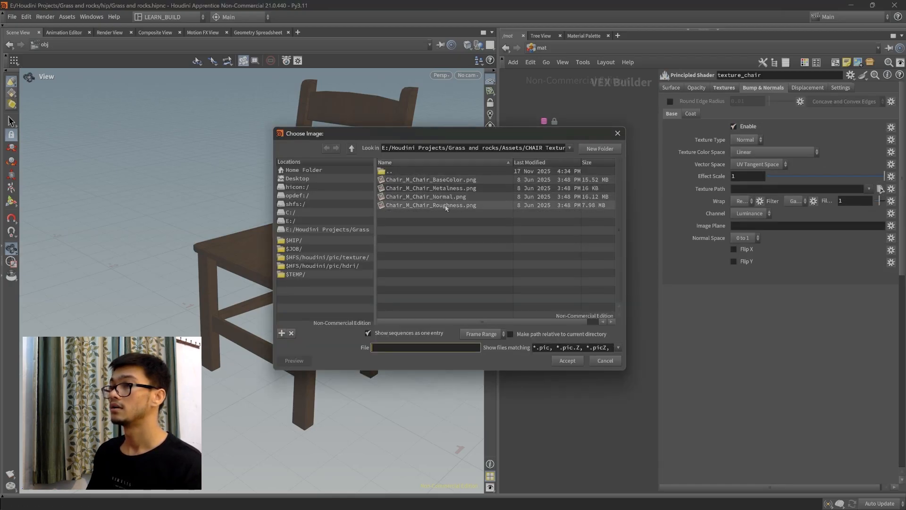
click(467, 197)
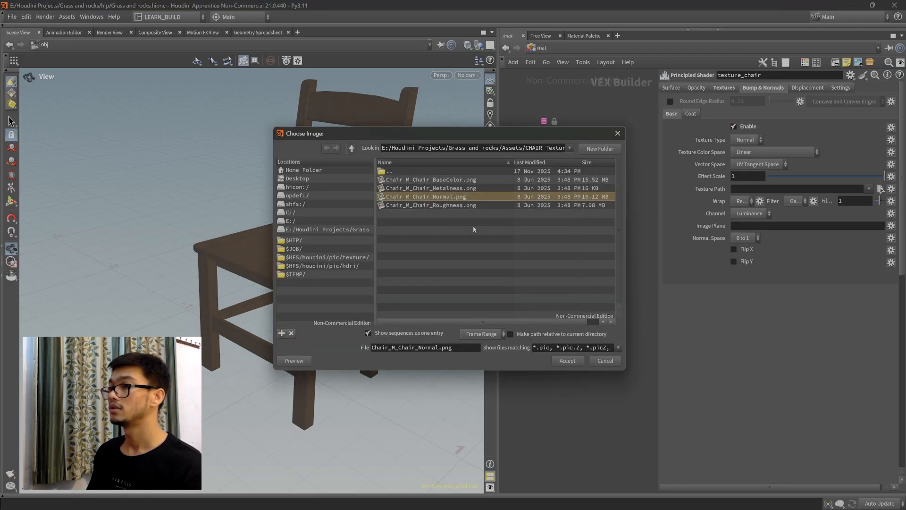
click(567, 363)
scroll(342, 288, up, 10)
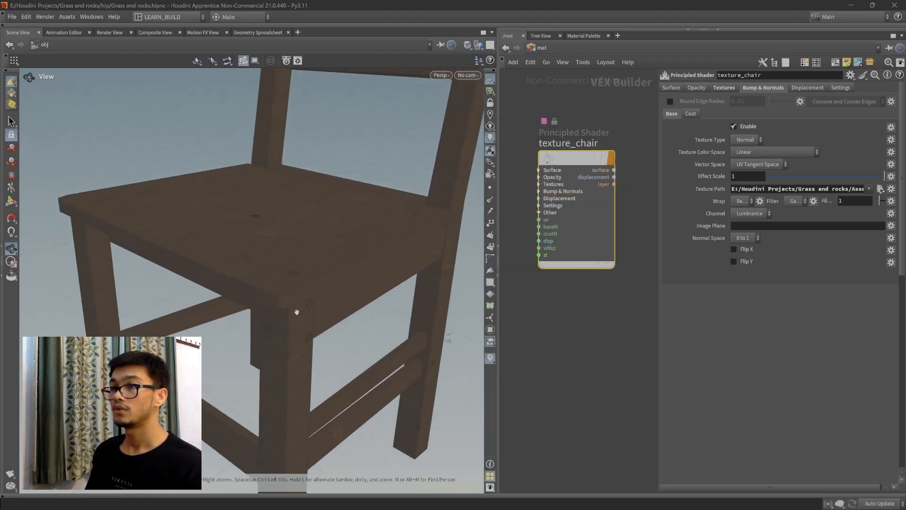
drag(307, 320, 337, 315)
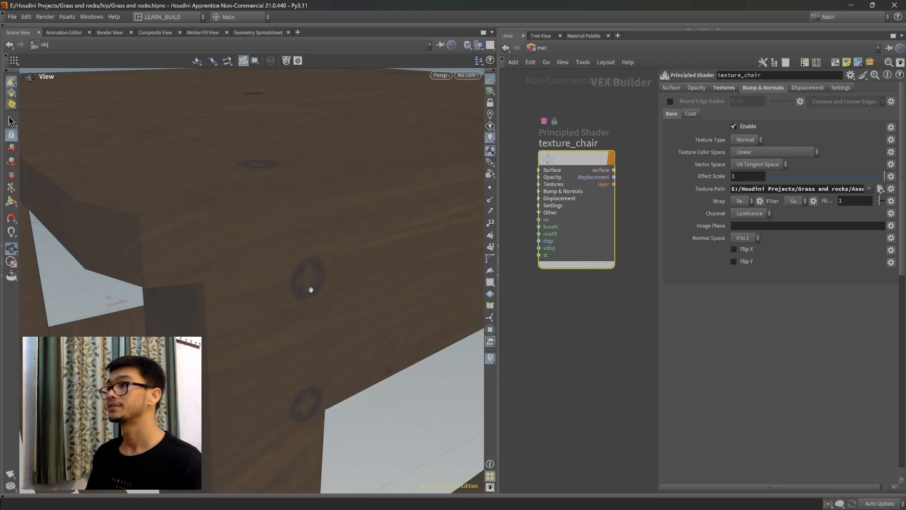
drag(338, 276, 221, 137)
drag(290, 197, 296, 195)
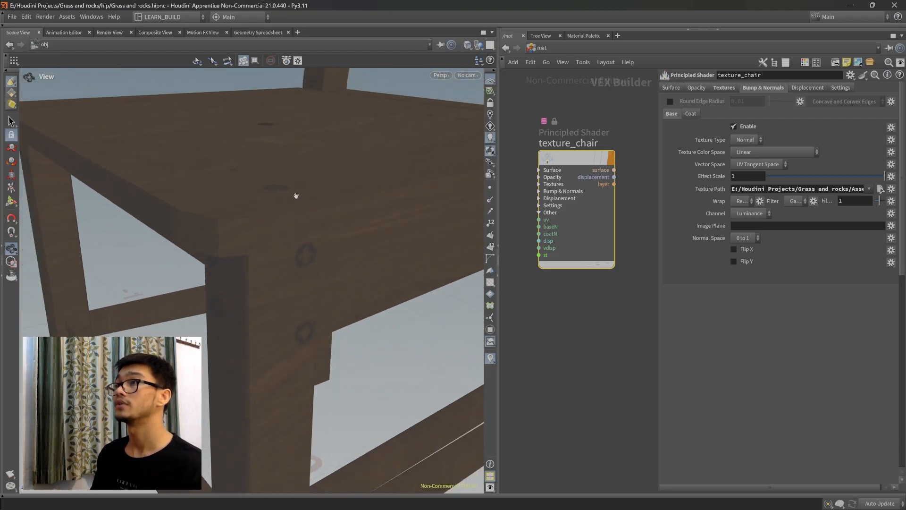
Switch the network from mat to the obj context and add an Environment Light beside geo1.
click(547, 62)
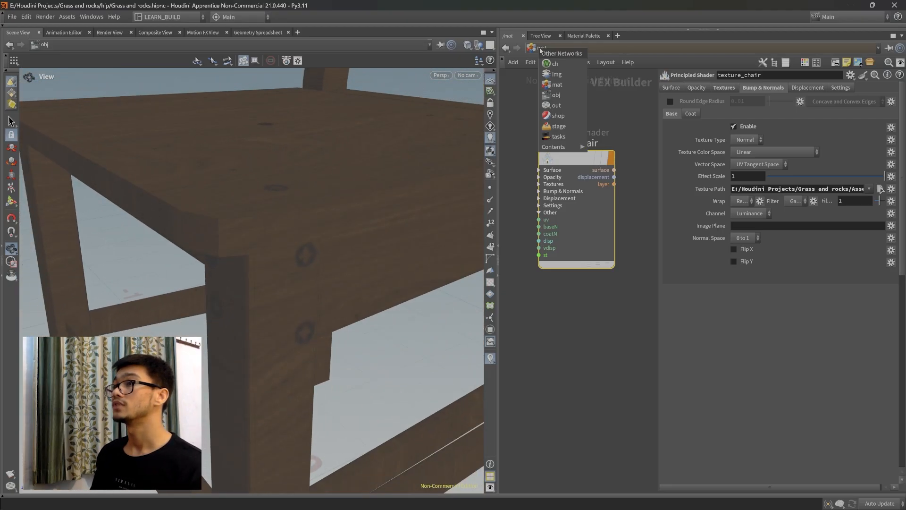
click(566, 99)
scroll(571, 255, down, 5)
scroll(607, 294, up, 5)
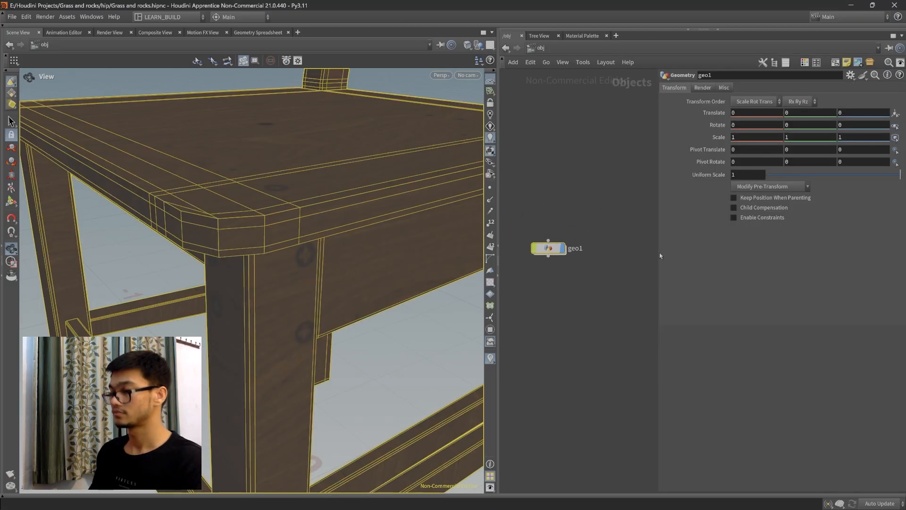
key(p)
key(Tab)
text(e)
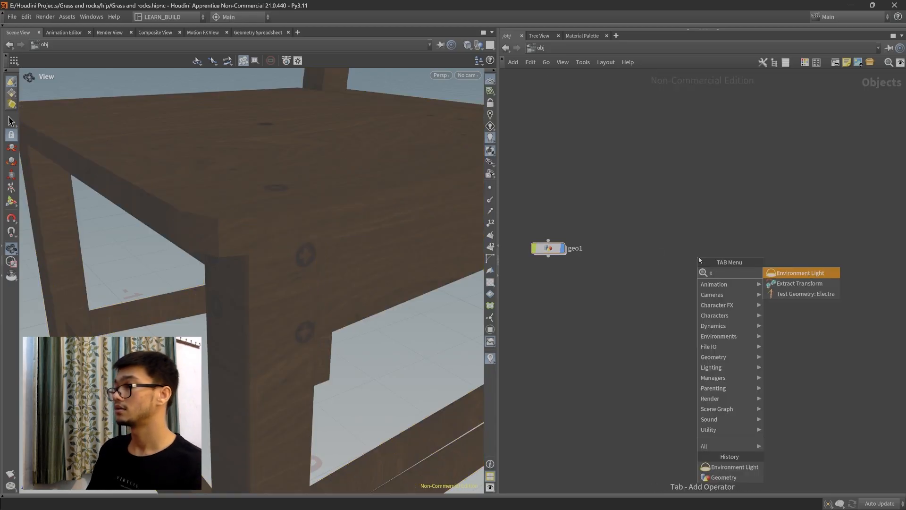
key(Return)
click(659, 243)
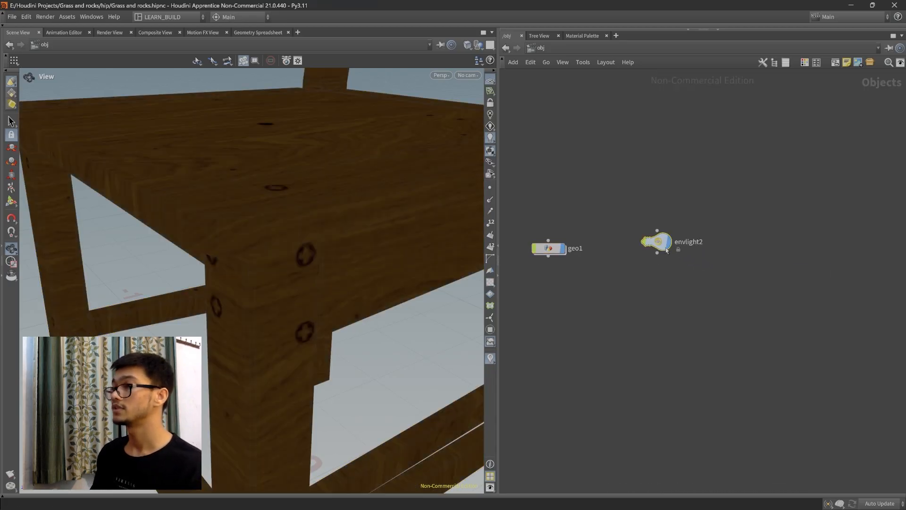
Load an image from the project's Assets folder as the new environment light's environment map.
key(p)
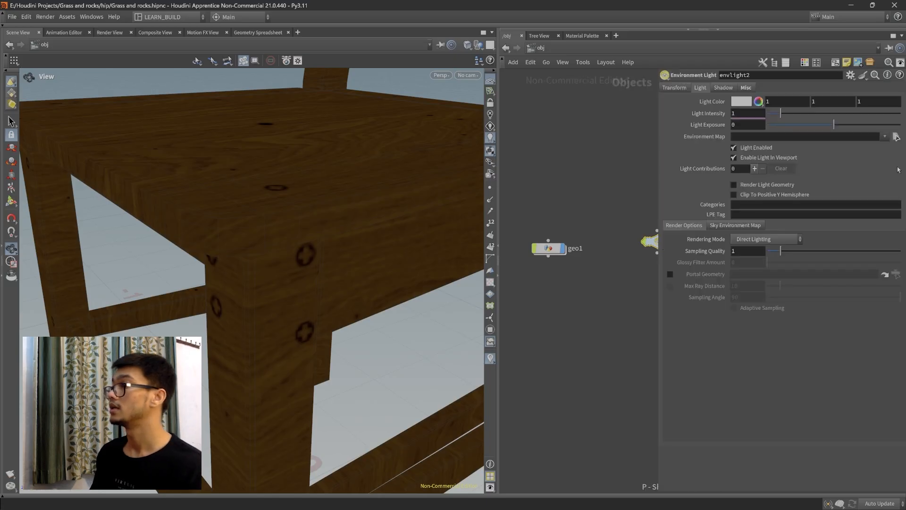
click(896, 136)
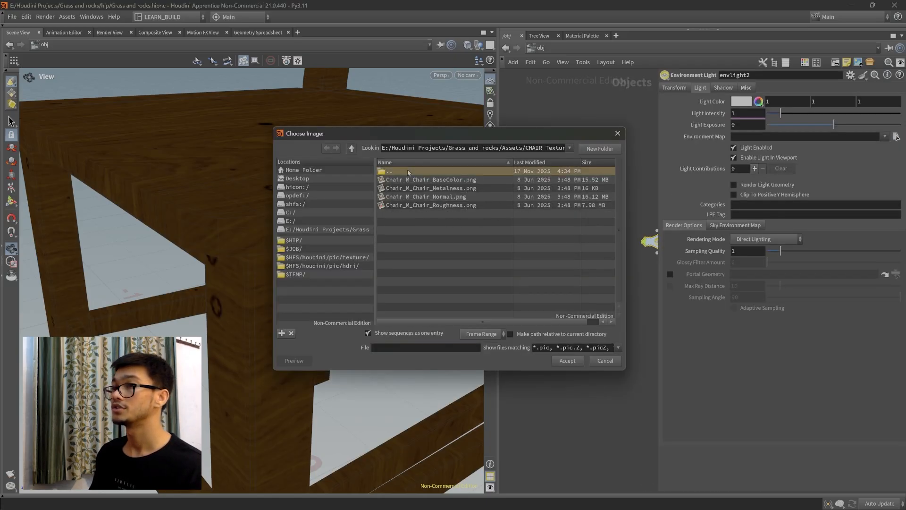
click(423, 173)
click(422, 188)
click(573, 362)
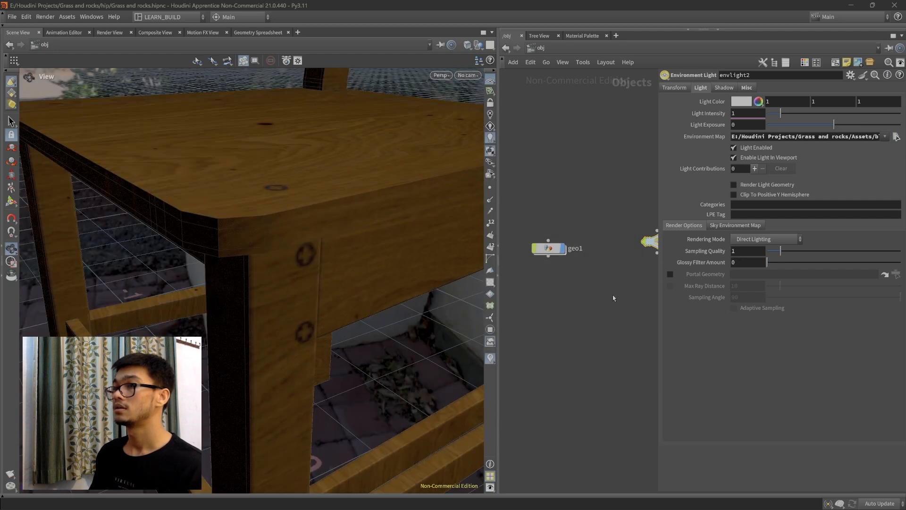
Reposition the geo1 node closer to envlight2 in the object network.
scroll(616, 297, down, 5)
scroll(326, 310, down, 6)
scroll(524, 325, up, 5)
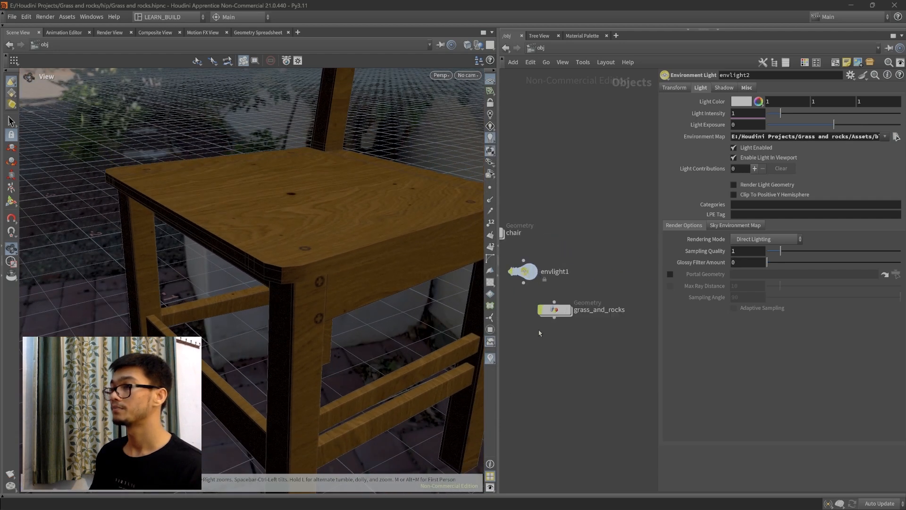
middle_drag(614, 356, 521, 391)
middle_drag(610, 348, 491, 402)
scroll(601, 367, down, 4)
middle_drag(602, 377, 601, 344)
scroll(601, 343, up, 2)
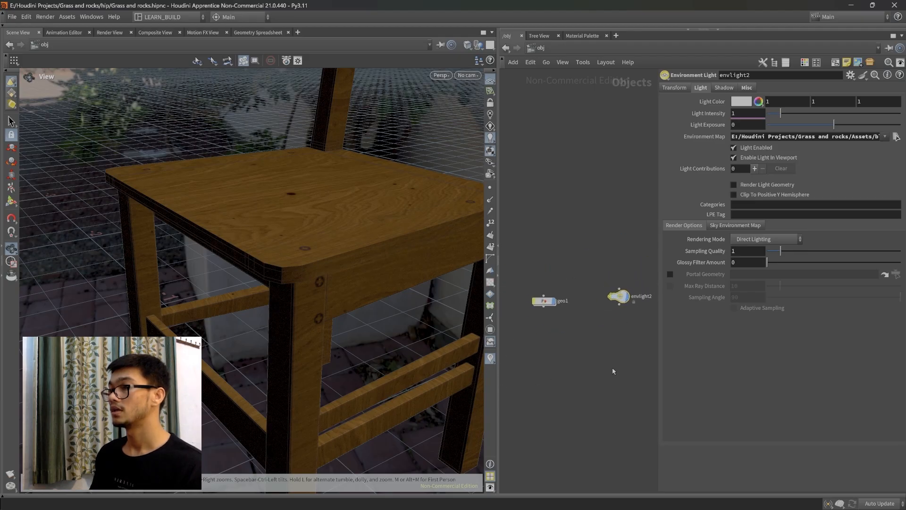
click(544, 301)
drag(545, 302, 580, 271)
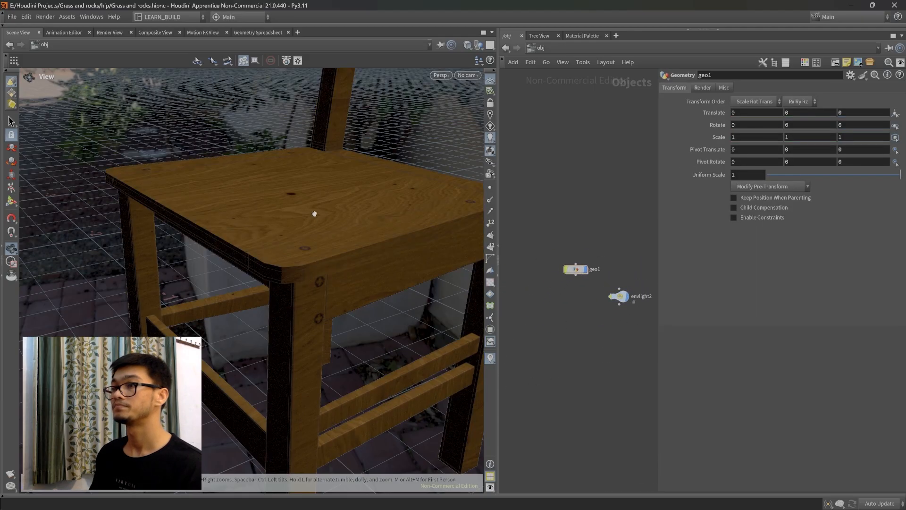
Enter geo1 to inspect the textured chair against the environment background, and return to the object level.
double_click(579, 272)
scroll(299, 241, down, 6)
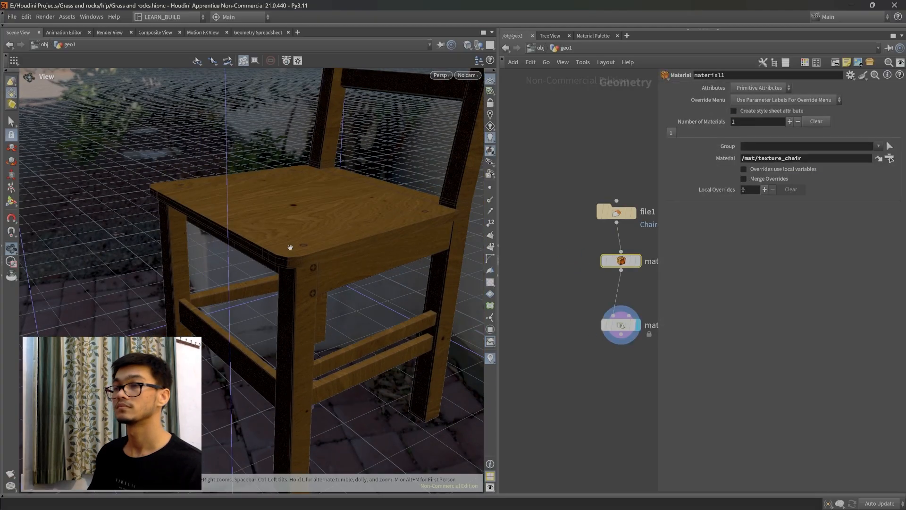
scroll(300, 234, down, 8)
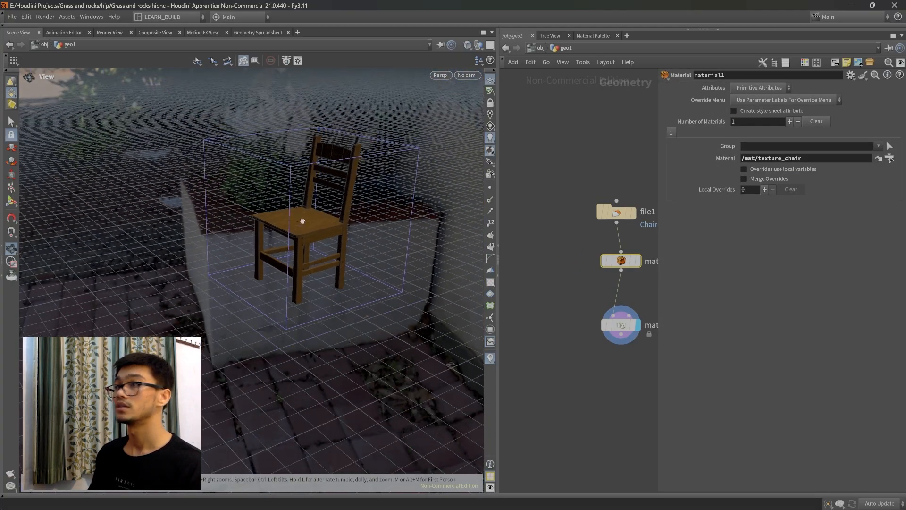
drag(325, 304, 358, 247)
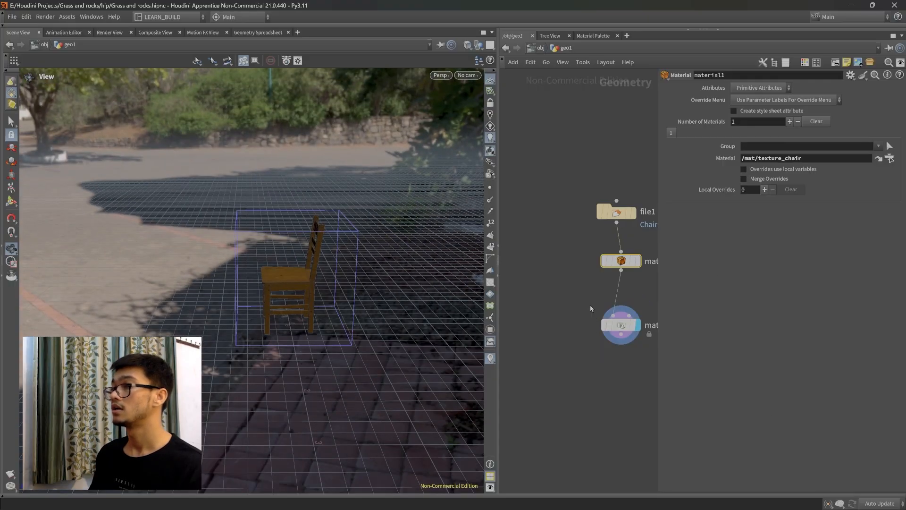
middle_drag(552, 269, 555, 276)
key(u)
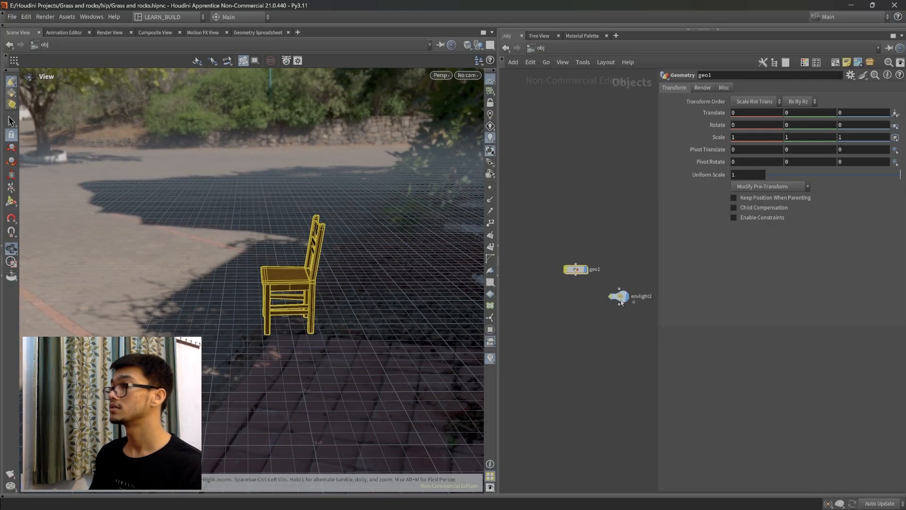
Turn off Enable Light In Viewport for envlight2 and frame the whole chair in a three-quarter view.
click(620, 297)
click(758, 196)
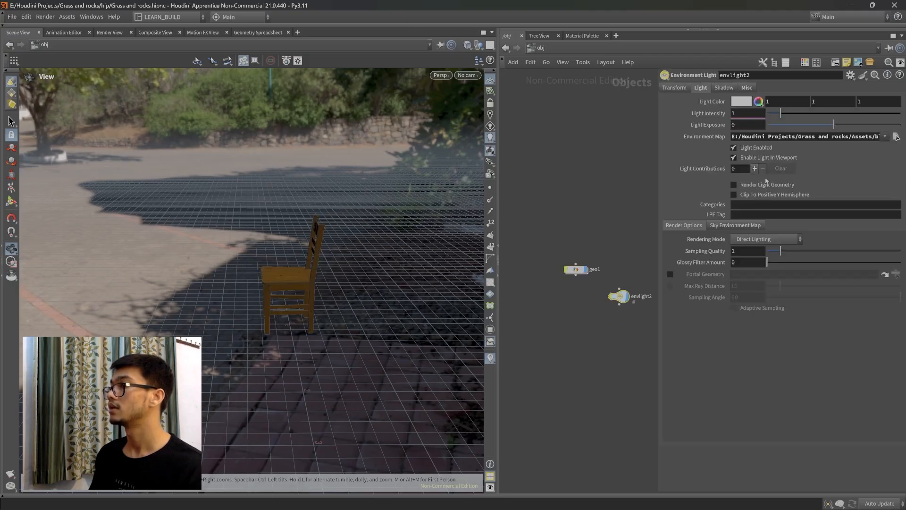
click(758, 161)
drag(242, 352, 338, 282)
right_drag(338, 282, 333, 317)
drag(332, 318, 335, 317)
middle_drag(335, 317, 351, 294)
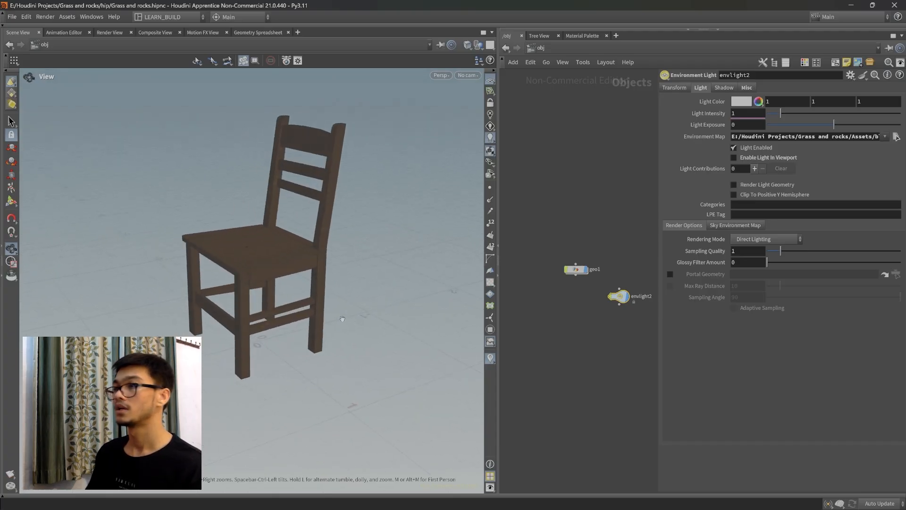
middle_drag(257, 228, 266, 237)
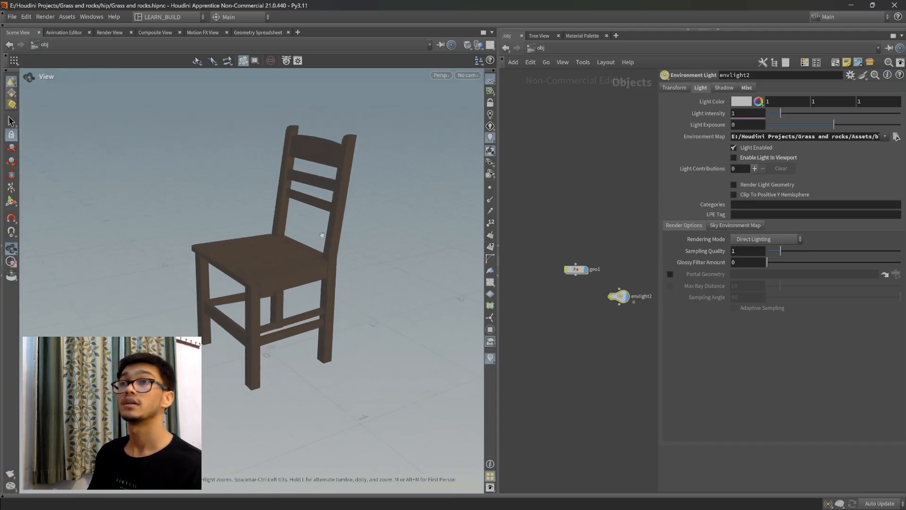
Render the chair with mantra_ipr and examine the wood grain and screws up close.
click(109, 33)
click(27, 46)
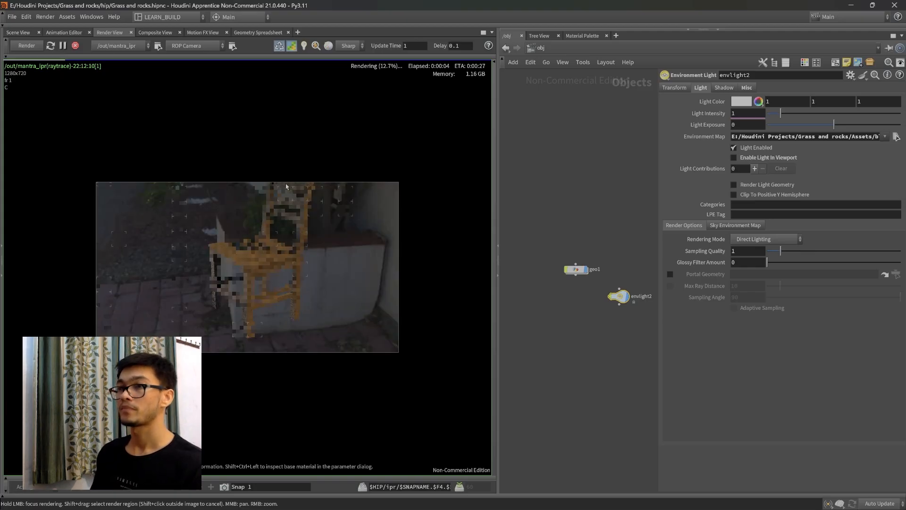
scroll(264, 266, up, 10)
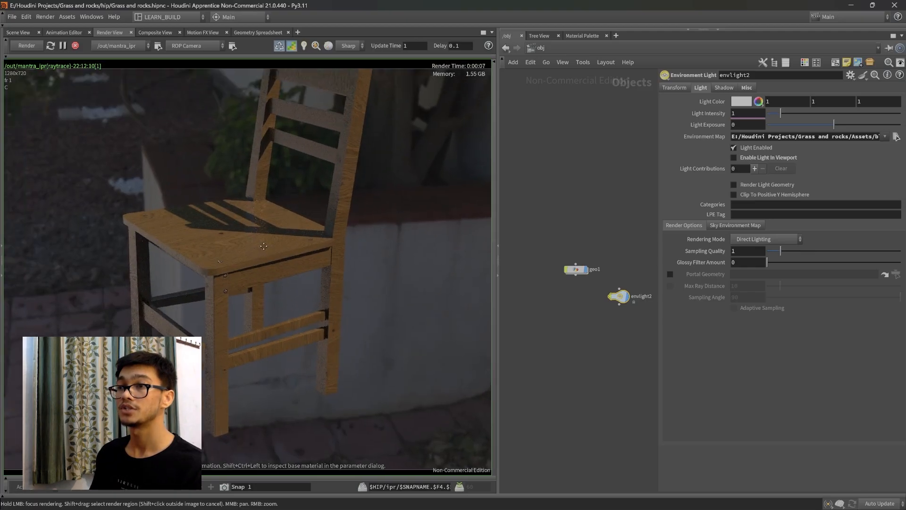
scroll(258, 291, up, 4)
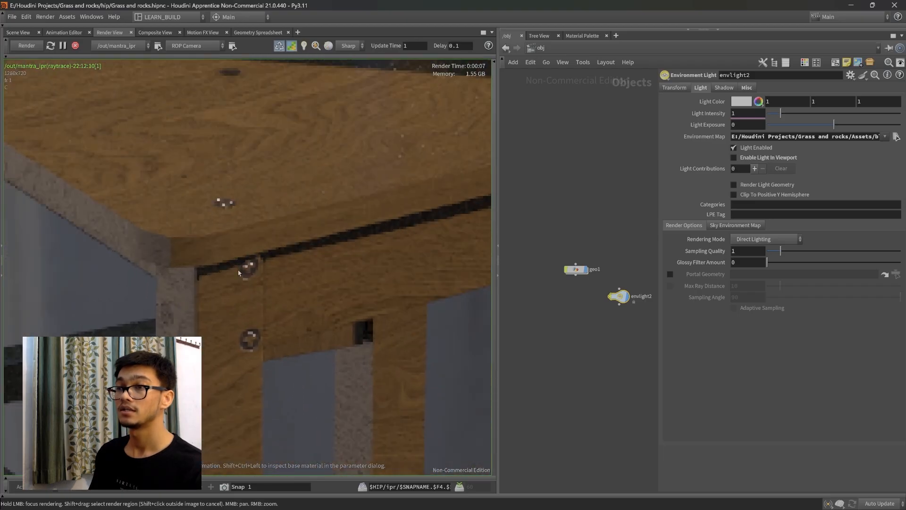
scroll(268, 302, down, 6)
scroll(268, 303, up, 7)
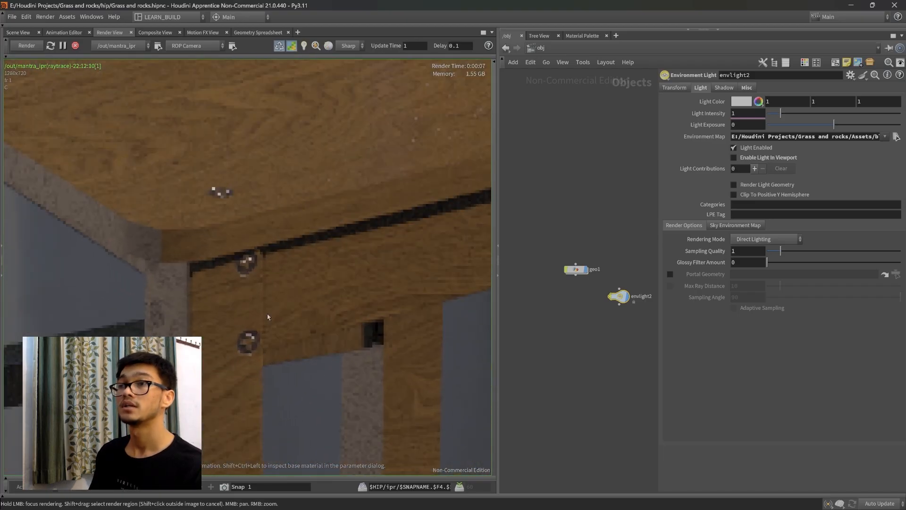
scroll(267, 317, down, 10)
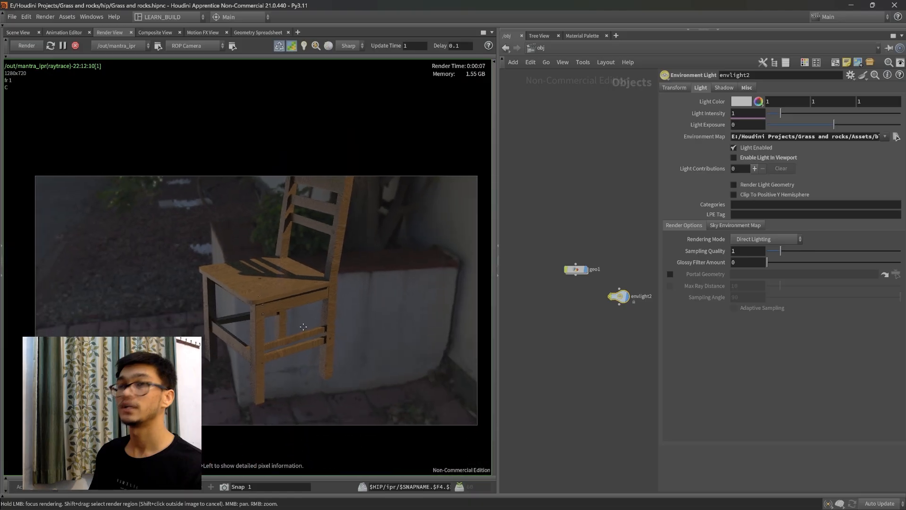
middle_drag(303, 326, 298, 310)
scroll(298, 309, down, 1)
Frame the chair's front seat corner closely in the scene and examine its screws and normal detail in a fresh render.
click(21, 33)
scroll(253, 302, up, 3)
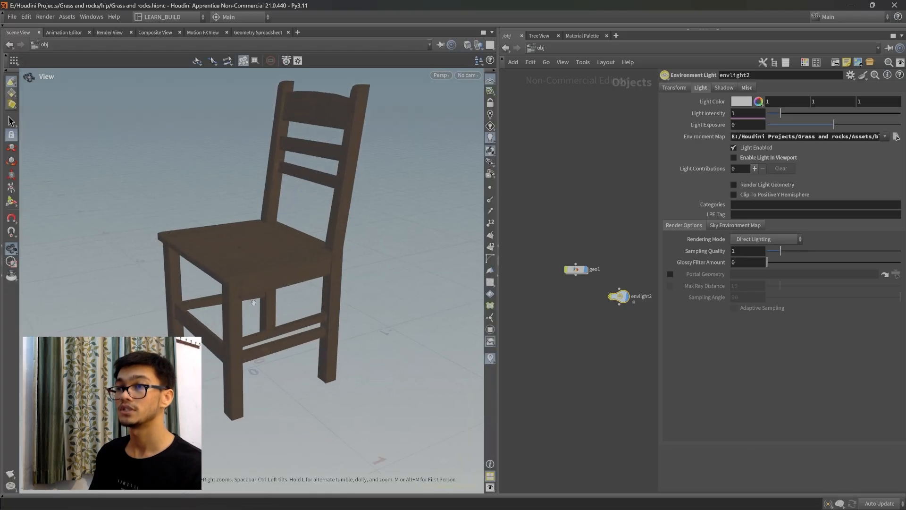
scroll(253, 302, up, 8)
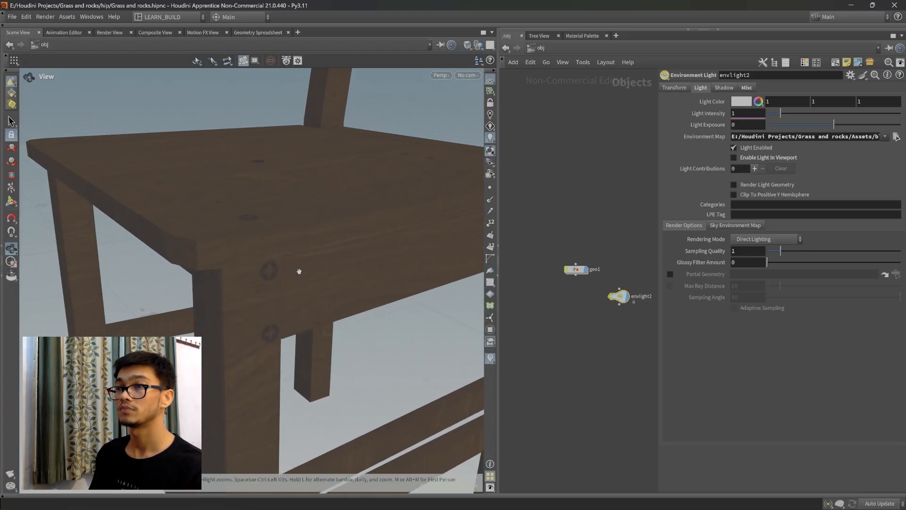
scroll(299, 271, up, 2)
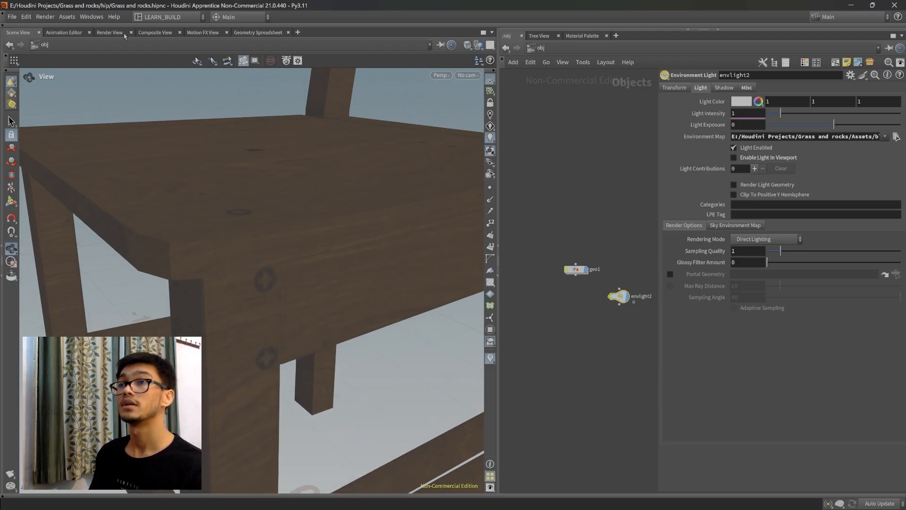
click(110, 32)
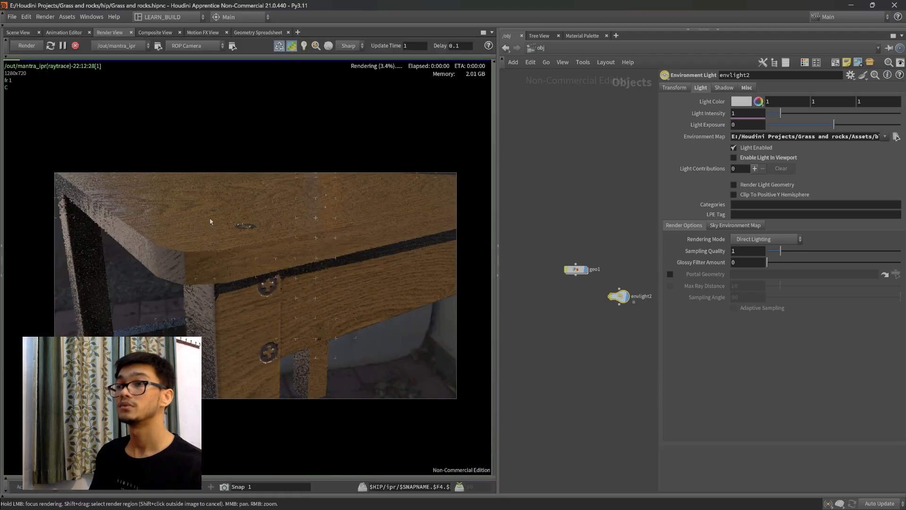
scroll(276, 295, up, 4)
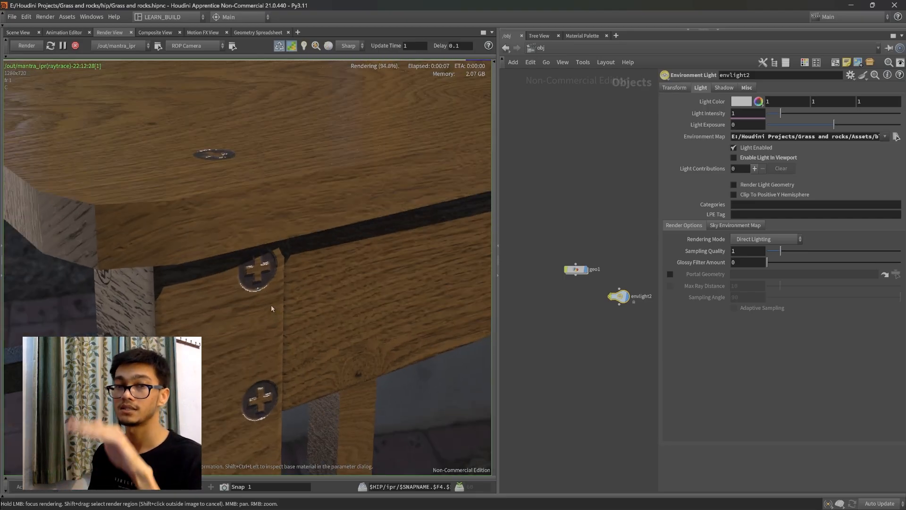
scroll(276, 314, down, 4)
middle_drag(285, 336, 293, 321)
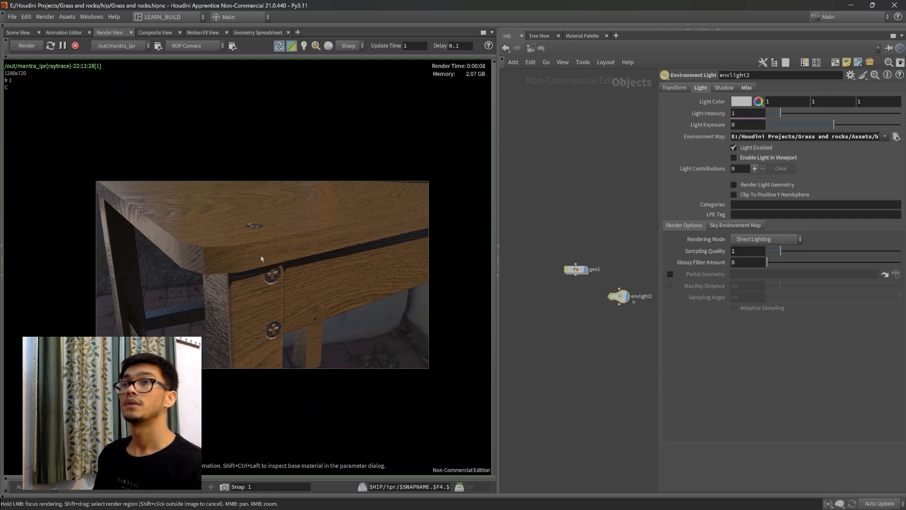
Frame the whole chair in the scene and check it in a fresh mantra_ipr render against the environment.
click(20, 34)
drag(227, 259, 297, 277)
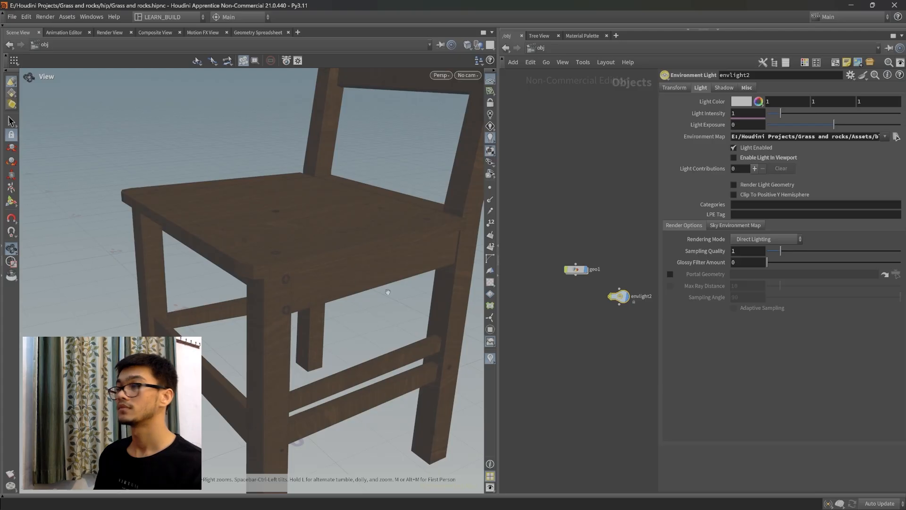
scroll(284, 242, down, 3)
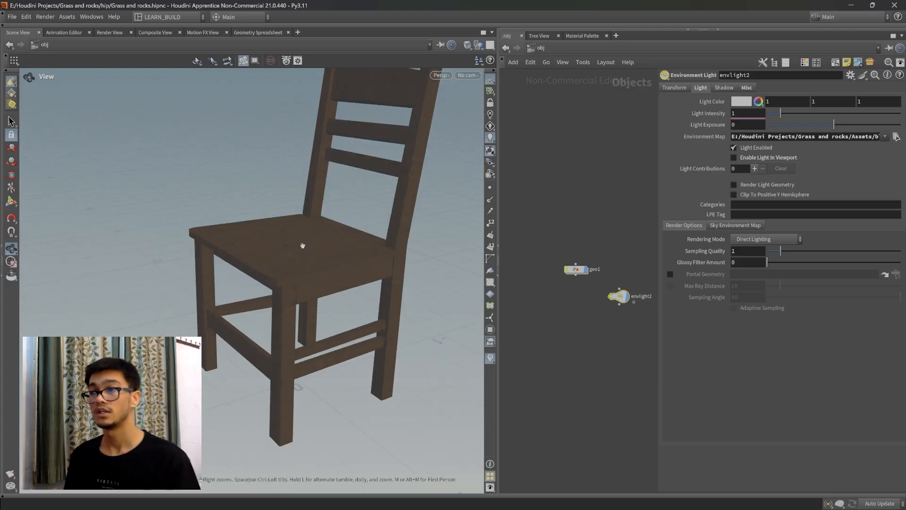
middle_drag(364, 196, 249, 267)
right_drag(249, 268, 236, 342)
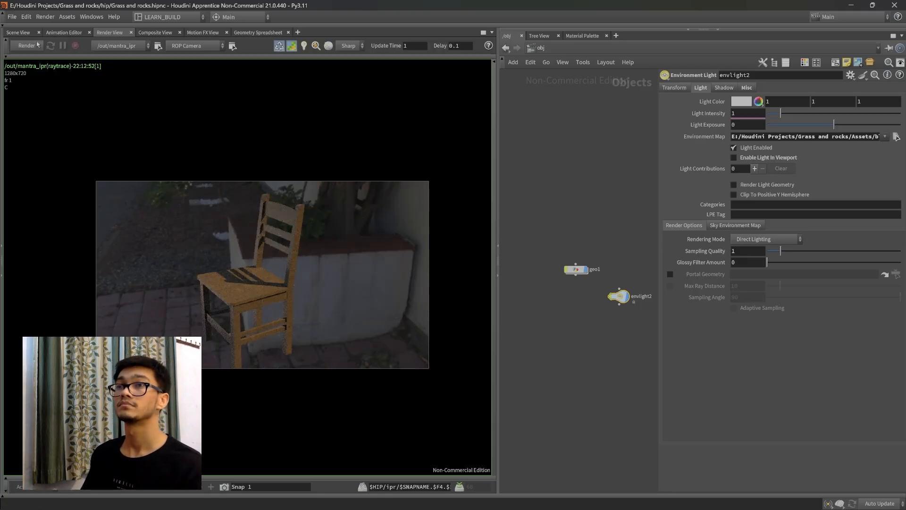
Return to the scene view and frame the whole chair from a front three-quarter angle.
click(20, 33)
scroll(324, 348, up, 2)
middle_drag(252, 372, 300, 361)
drag(301, 361, 306, 370)
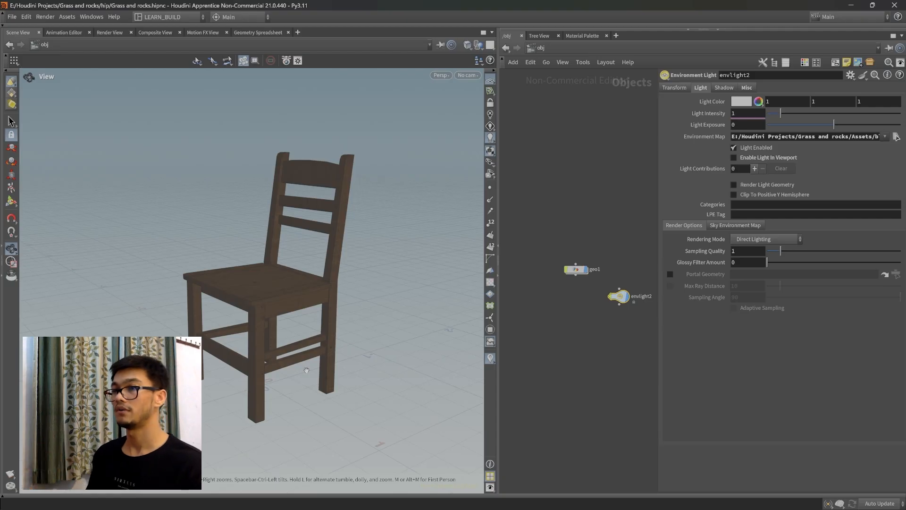
scroll(307, 370, down, 2)
drag(222, 330, 246, 322)
middle_drag(246, 321, 271, 345)
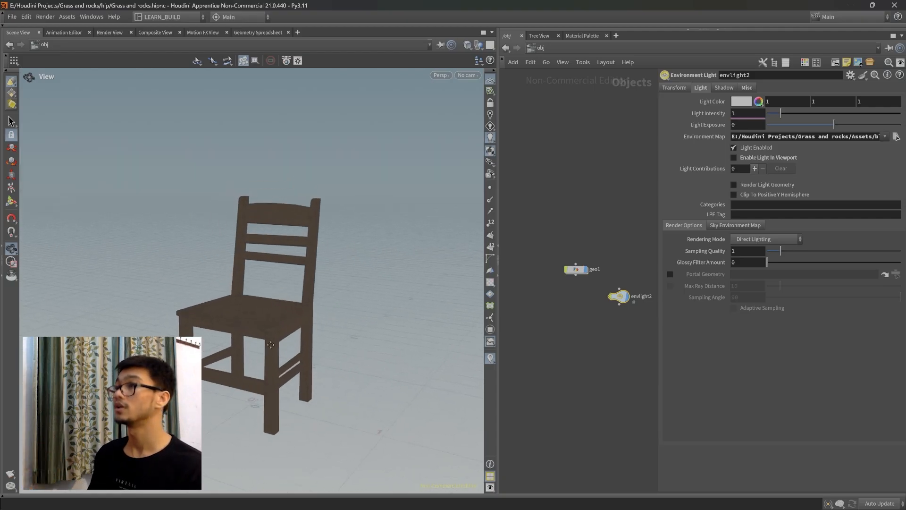
Enter geo1 and hide the node parameters to widen the network area around the chair nodes.
middle_drag(624, 203, 627, 201)
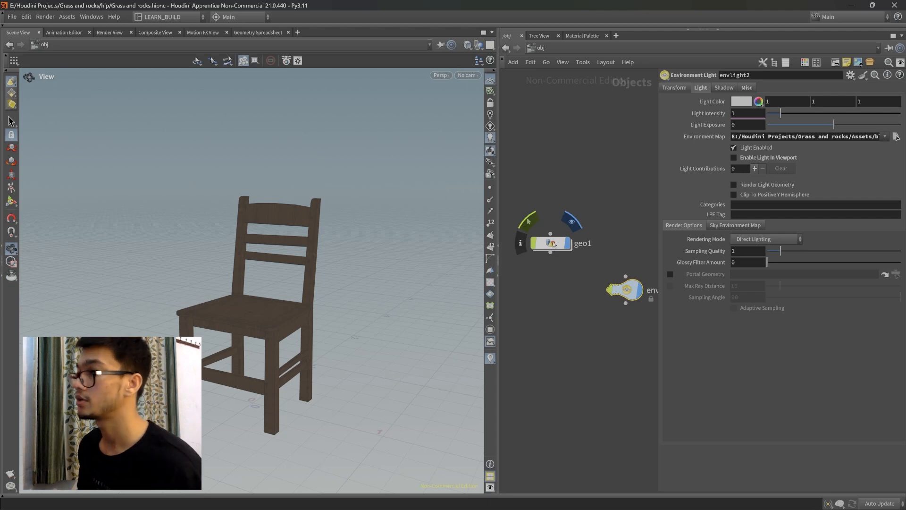
double_click(553, 243)
middle_drag(577, 262, 541, 257)
middle_drag(613, 291, 628, 313)
scroll(600, 296, down, 5)
scroll(589, 295, up, 4)
scroll(628, 312, down, 3)
scroll(613, 348, up, 4)
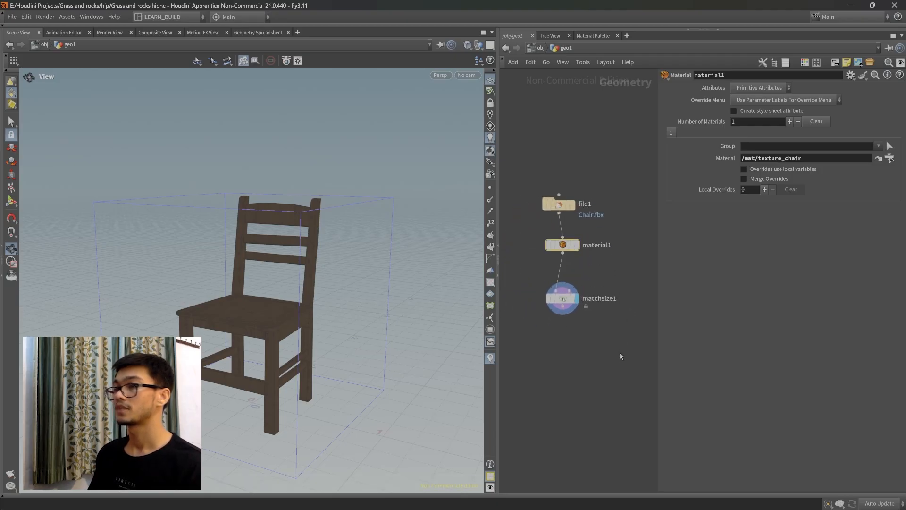
scroll(337, 307, down, 4)
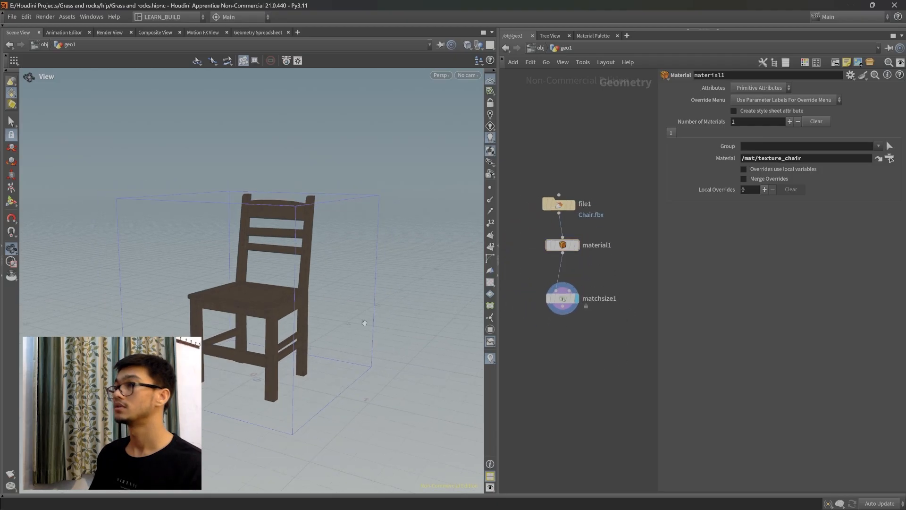
key(p)
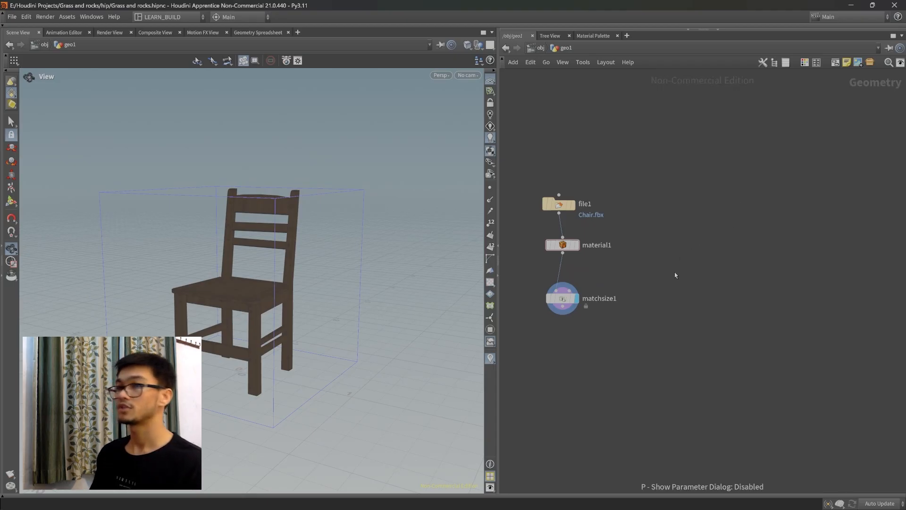
Add an empty sticky note beside the chair nodes and enlarge it to hold several lines of text.
middle_drag(676, 275, 697, 270)
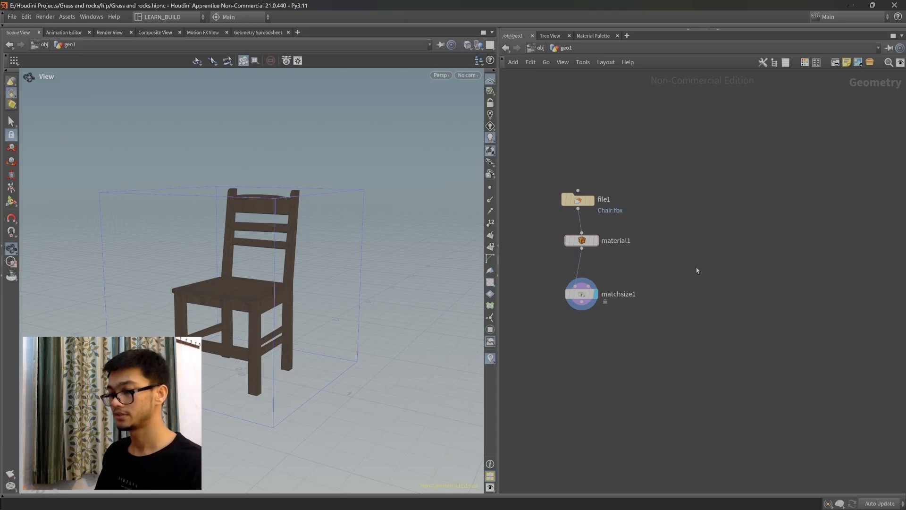
middle_drag(726, 254, 704, 247)
scroll(702, 244, down, 1)
scroll(724, 209, up, 1)
middle_drag(719, 203, 712, 219)
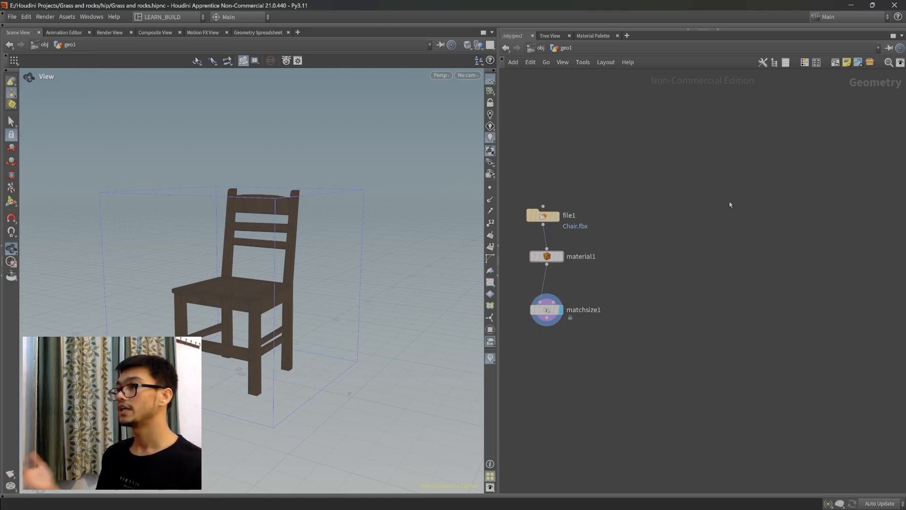
key(Tab)
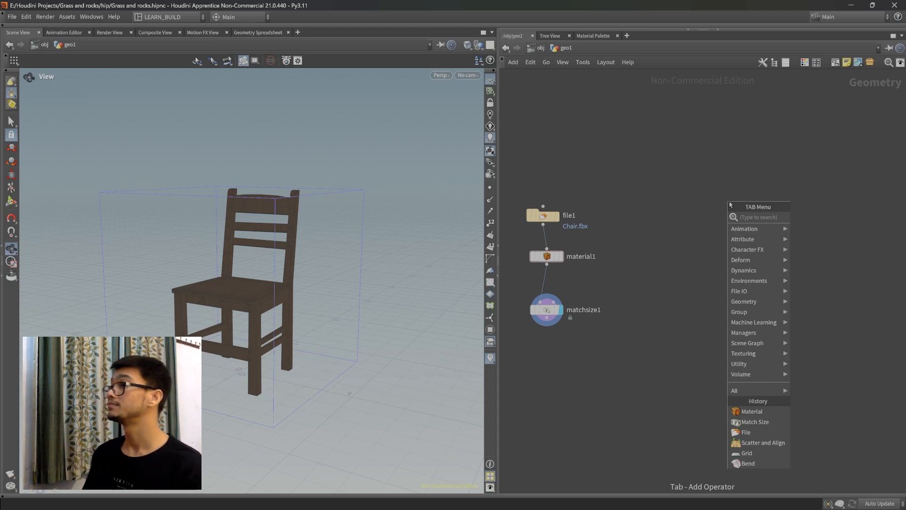
key(Escape)
key(shift+p)
drag(734, 197, 677, 147)
drag(729, 231, 826, 256)
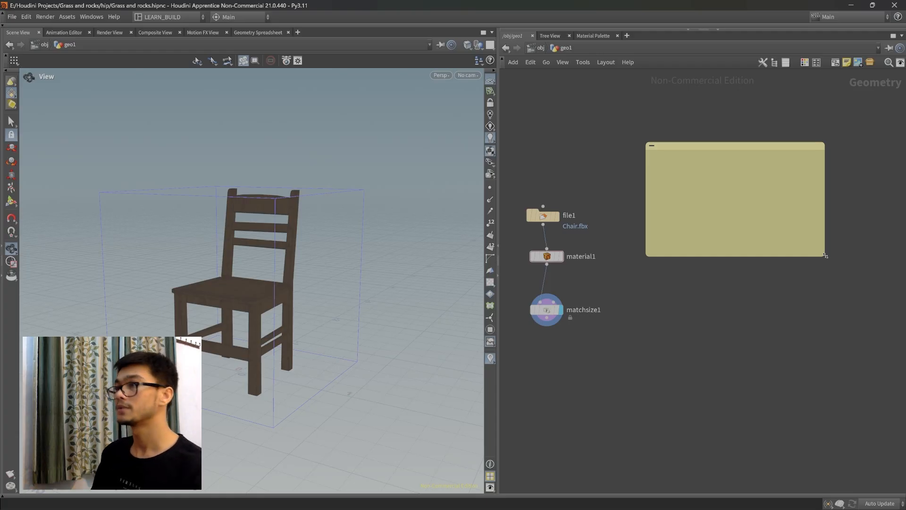
Write "grass blade, (what we are going to scatter on the plane)" as the sticky note's first line.
click(741, 180)
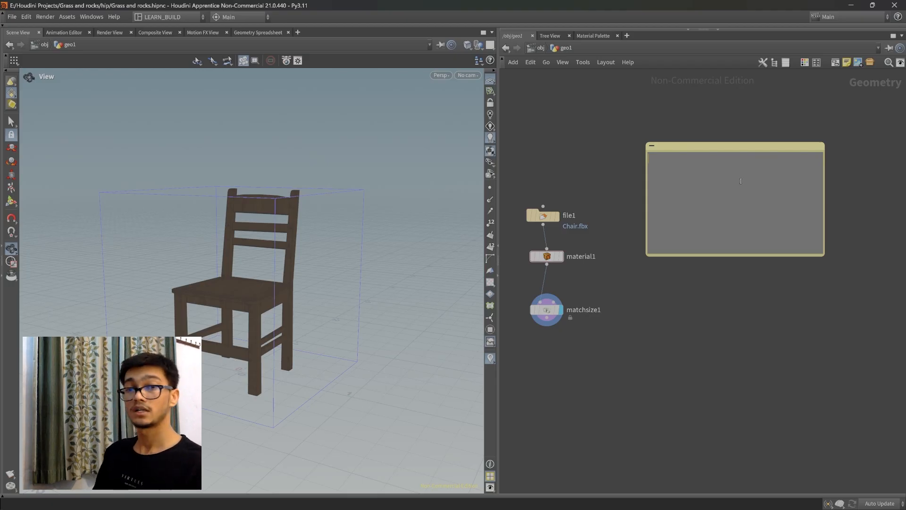
text(grass)
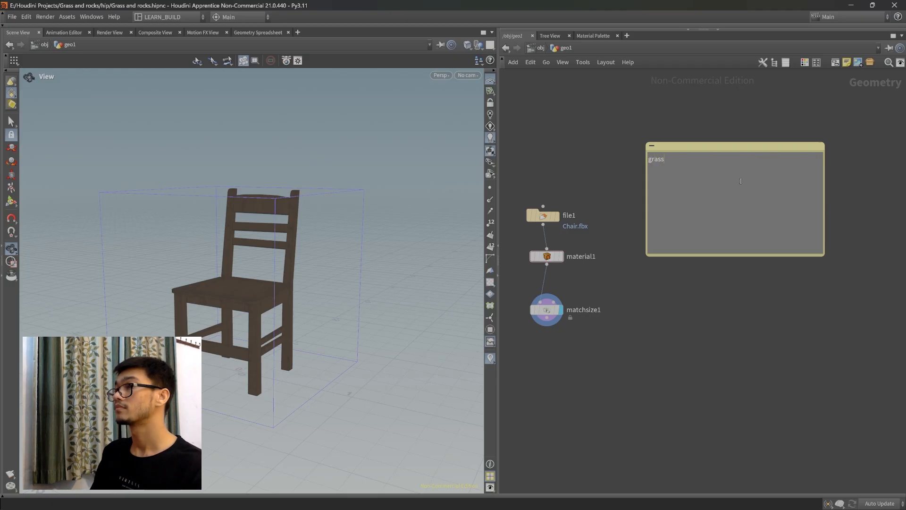
text( blade, (what we would)
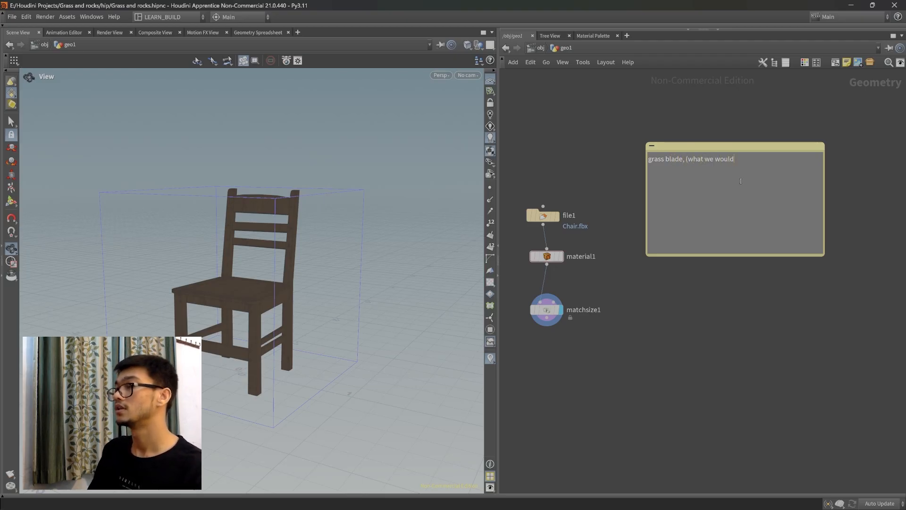
key(BackSpace)
key(BackSpace)
key(BackSpace)
key(BackSpace)
key(BackSpace)
text(are )
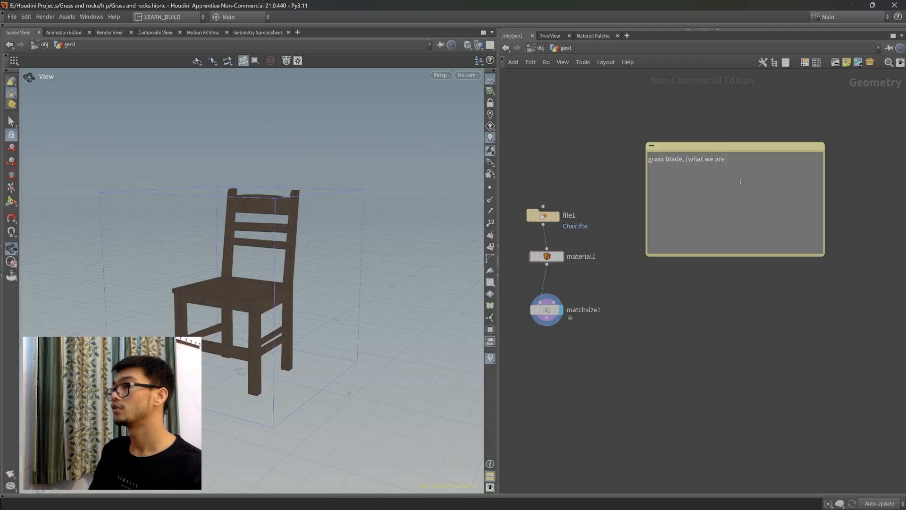
text(going to scatter on the place)
text(e)
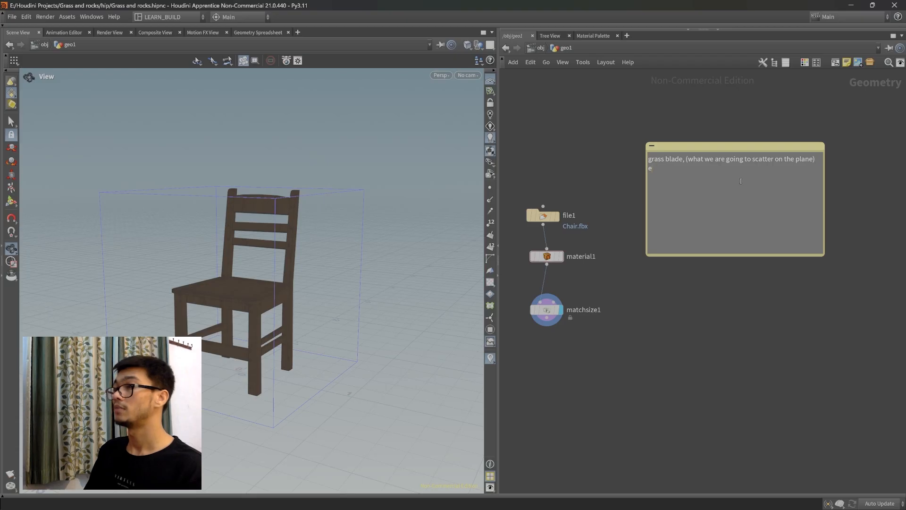
List "plane", "points," and "stones," on separate lines below the grass blade entry in the sticky note.
text(plane p)
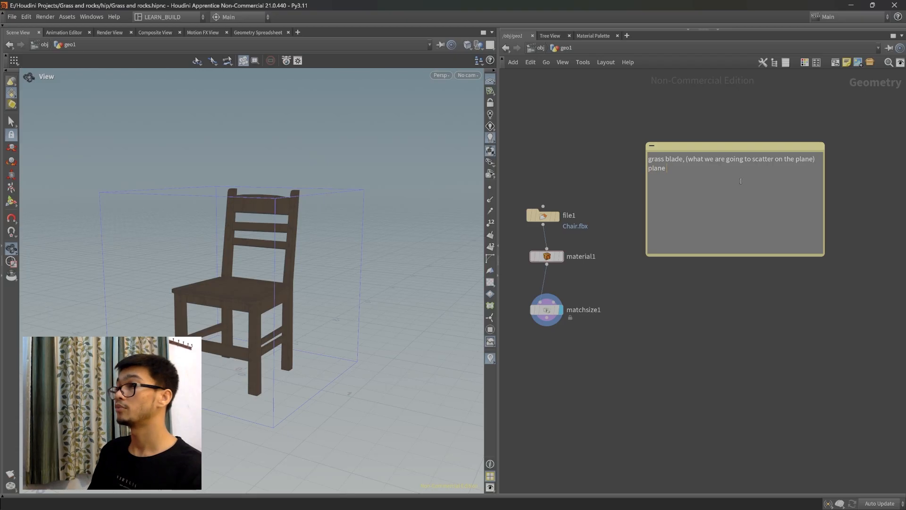
text(oints,)
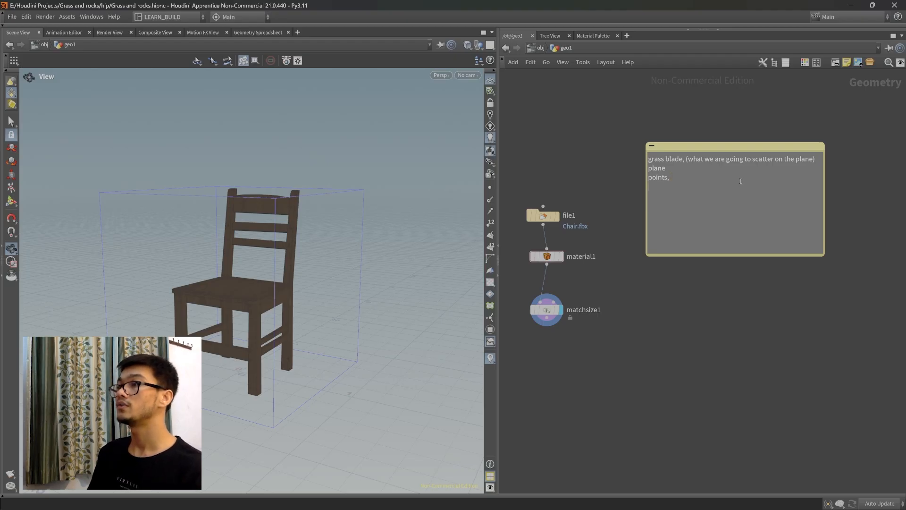
text(tones,)
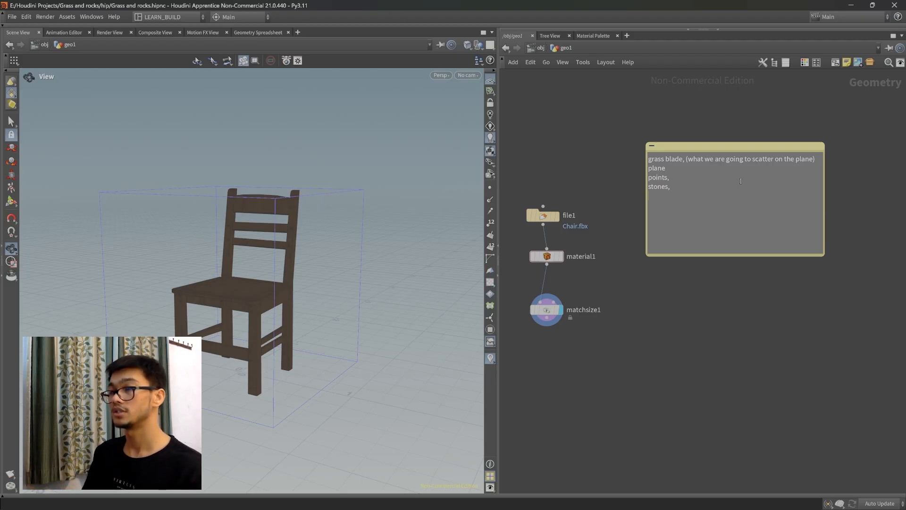
text(merge)
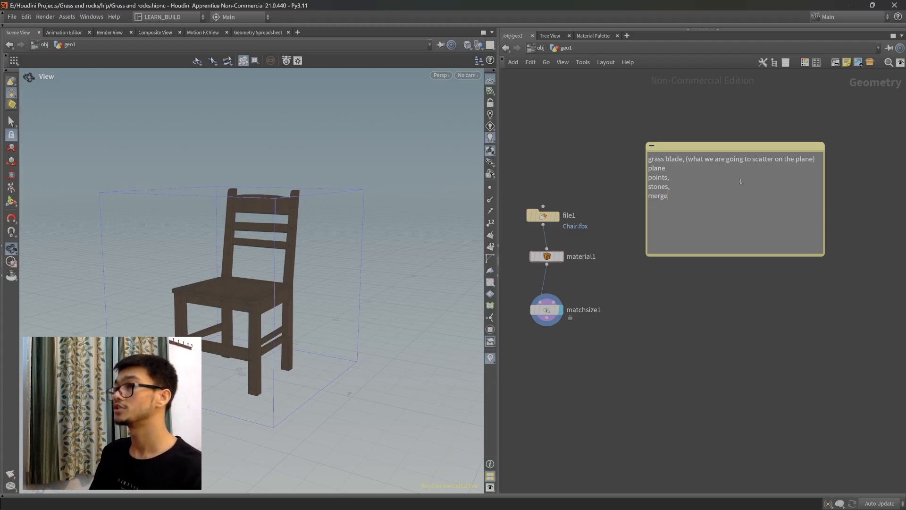
text( the stones and the gp)
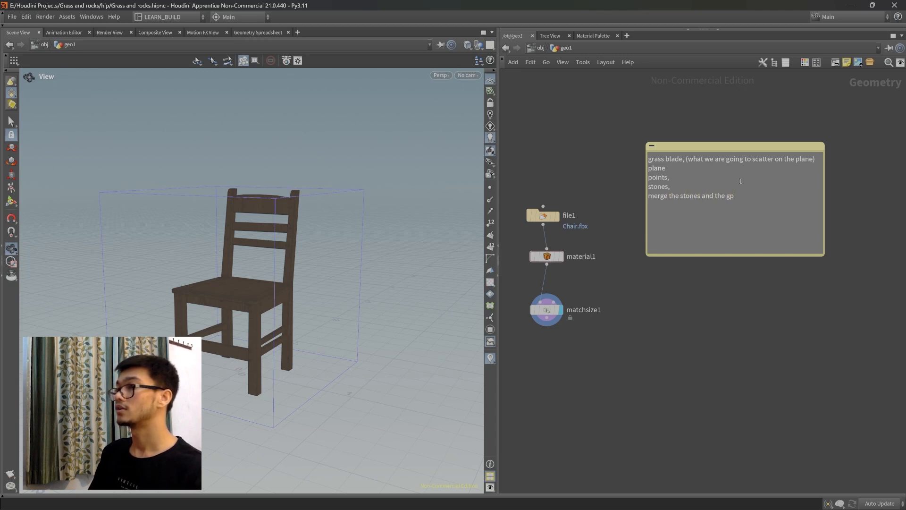
key(BackSpace)
text(lass blade t)
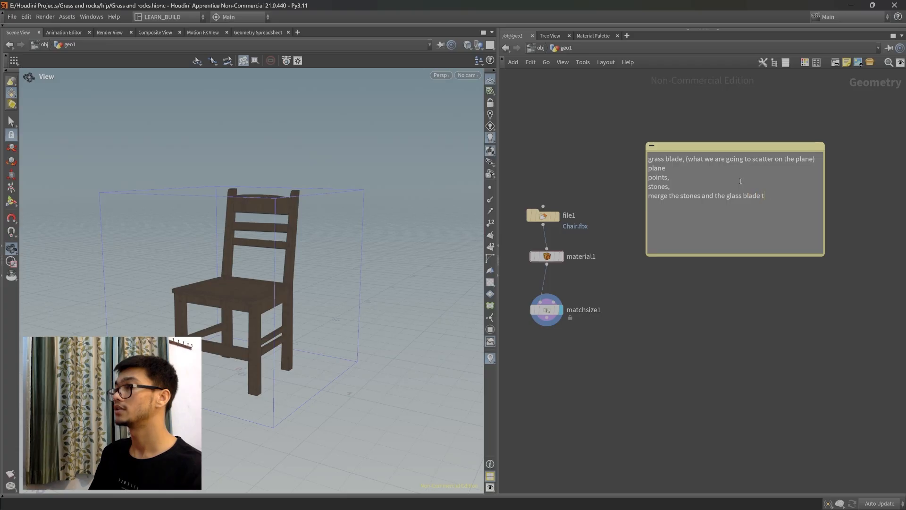
text(ogether)
key(BackSpace)
key(BackSpace)
key(BackSpace)
key(BackSpace)
key(BackSpace)
key(BackSpace)
key(BackSpace)
key(BackSpace)
key(BackSpace)
key(BackSpace)
key(BackSpace)
key(BackSpace)
key(BackSpace)
key(BackSpace)
key(BackSpace)
key(BackSpace)
key(BackSpace)
key(BackSpace)
key(BackSpace)
key(BackSpace)
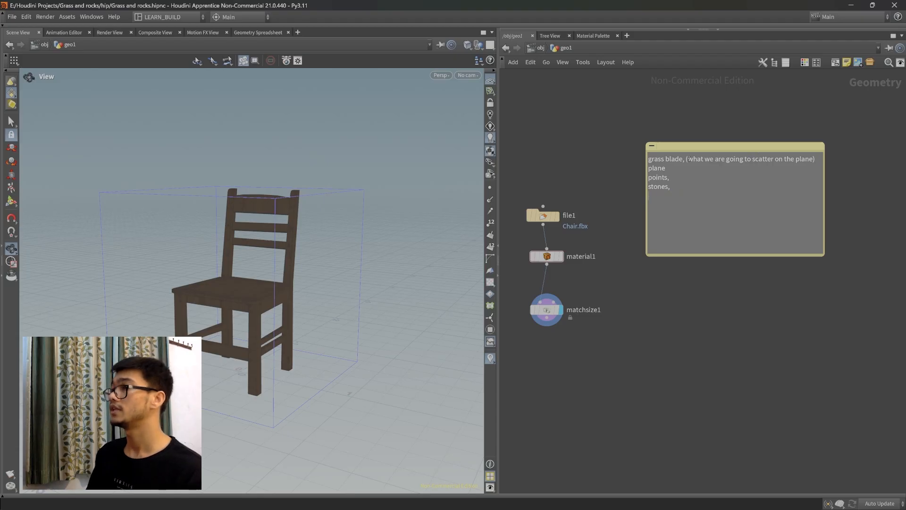
Shrink the sticky note's height to fit its text and move it clear of the node area, above the chair nodes.
click(652, 145)
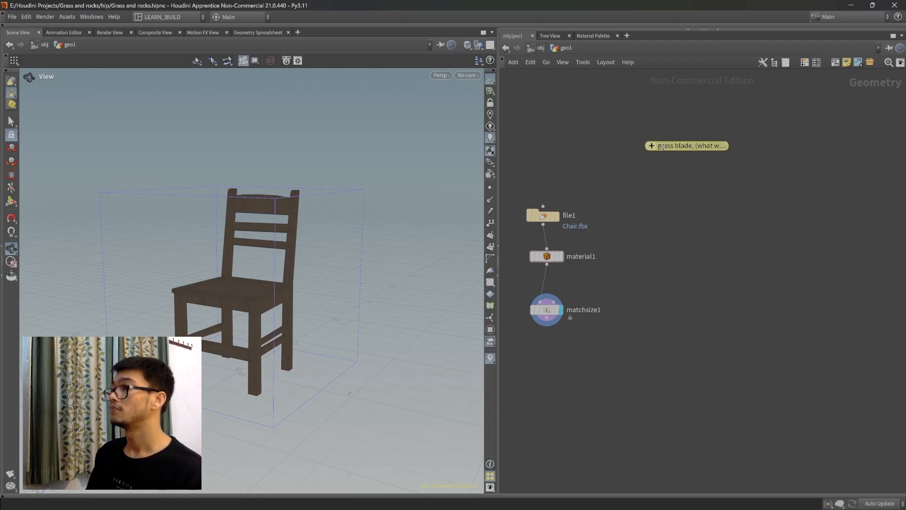
click(652, 145)
drag(804, 212, 804, 151)
drag(802, 103, 812, 78)
middle_drag(703, 286, 695, 300)
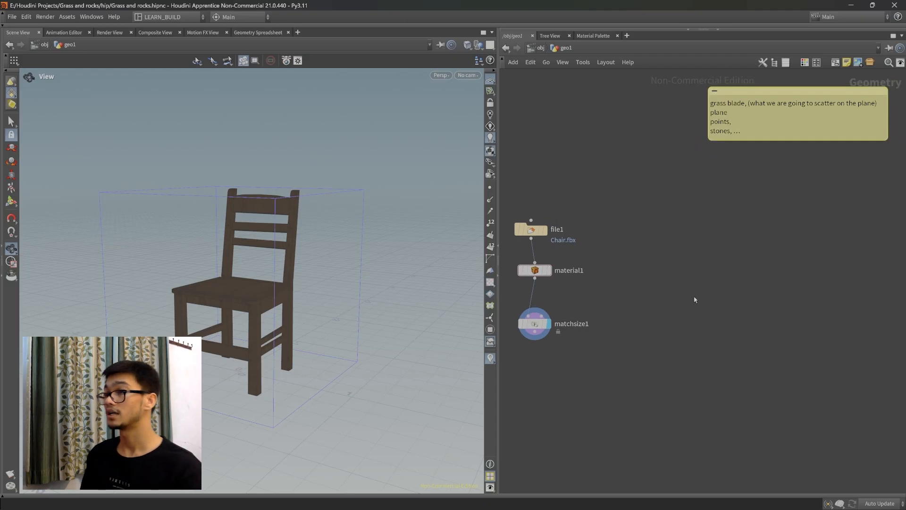
Add a Line node beside the chair nodes and display it in the viewport.
key(Tab)
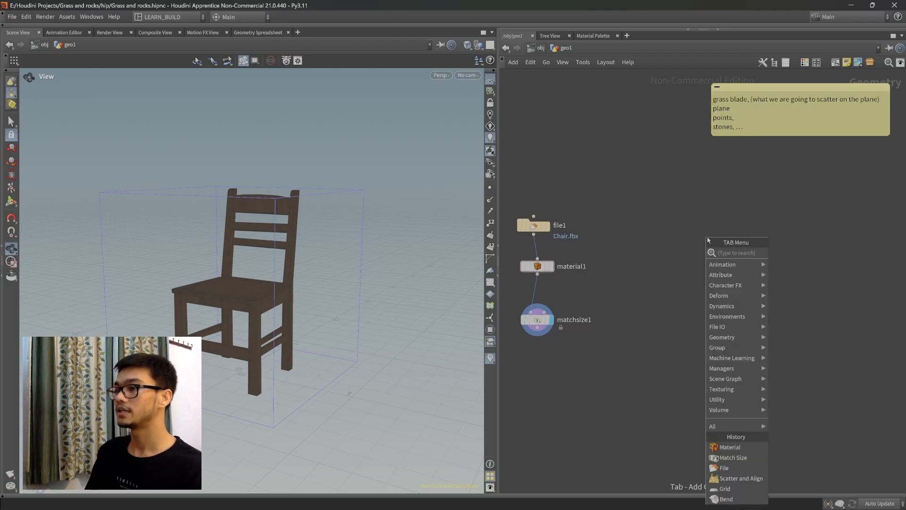
text(line)
key(Return)
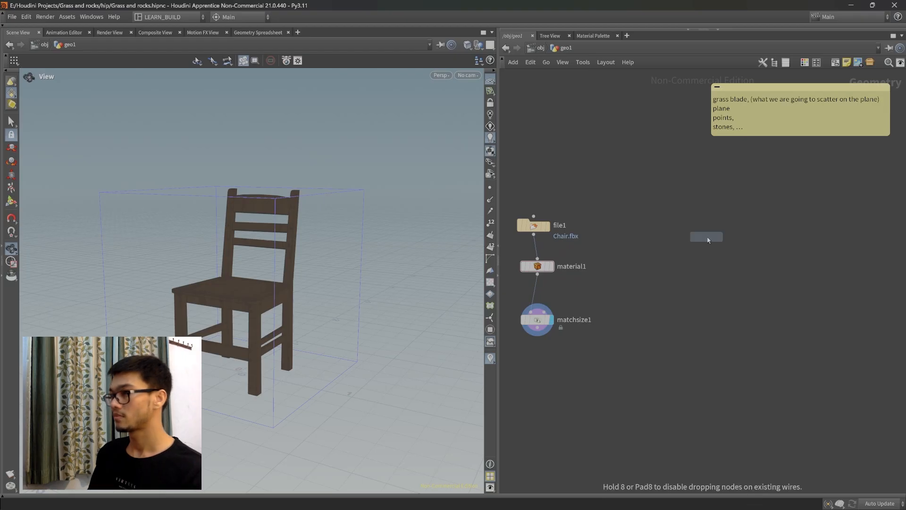
click(696, 226)
middle_drag(686, 269, 597, 284)
scroll(627, 270, up, 2)
middle_drag(659, 275, 706, 306)
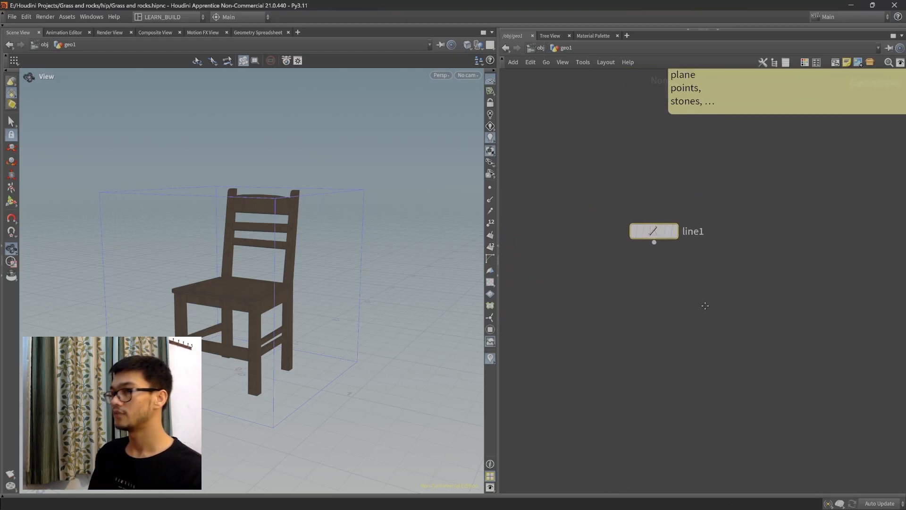
click(676, 231)
middle_drag(757, 274, 775, 269)
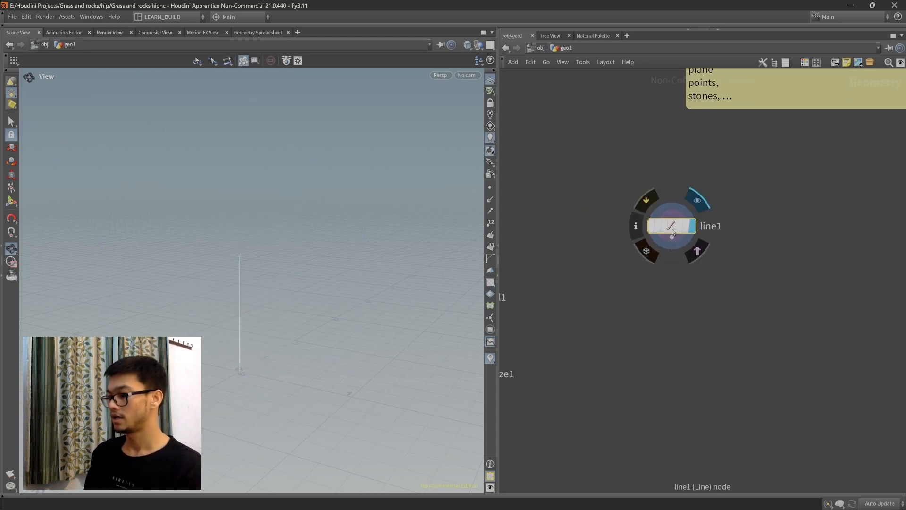
Bring back the node parameters and set line1's Length to 2.
key(p)
click(736, 119)
text(2)
key(Return)
Turn on point display for the line in the viewport and move line1 slightly closer to the sticky note.
drag(251, 172, 244, 153)
click(490, 187)
drag(271, 237, 285, 218)
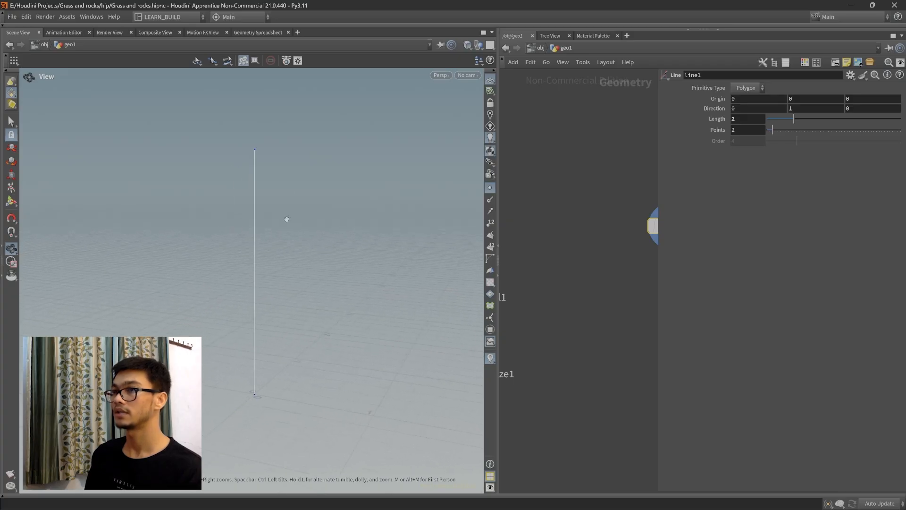
key(h)
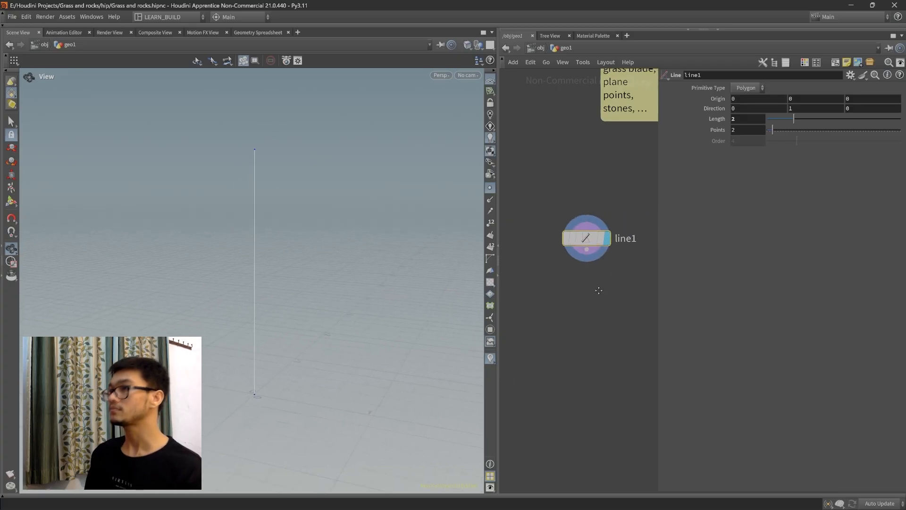
drag(304, 222, 299, 234)
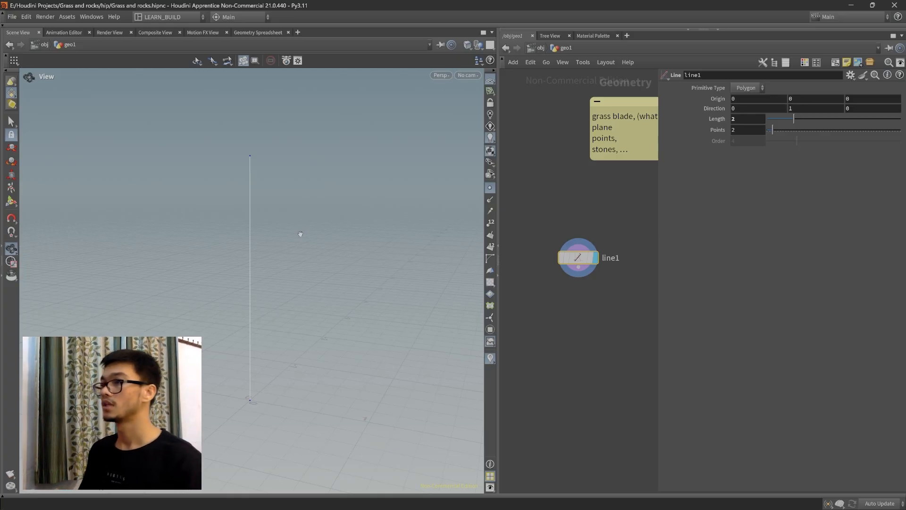
drag(578, 257, 574, 236)
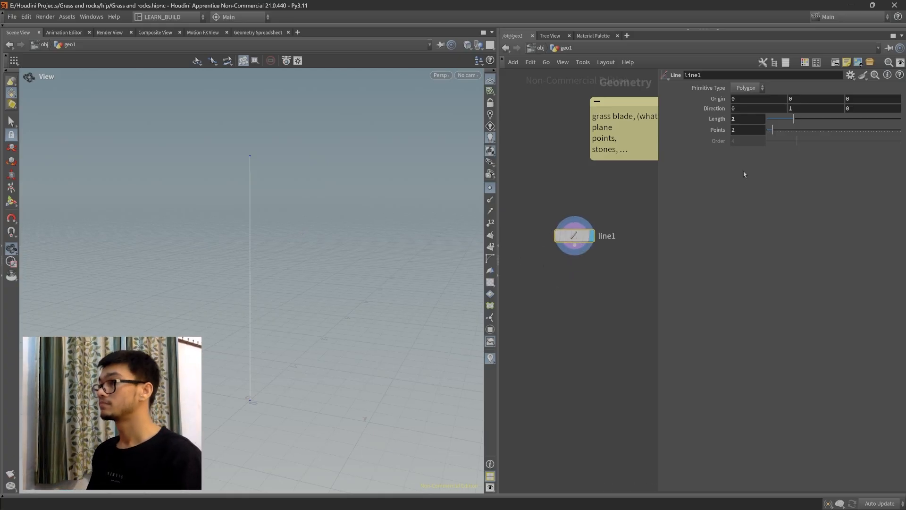
Hide the node parameters and move line1 so it sits beneath the sticky note.
key(p)
middle_drag(656, 266, 685, 257)
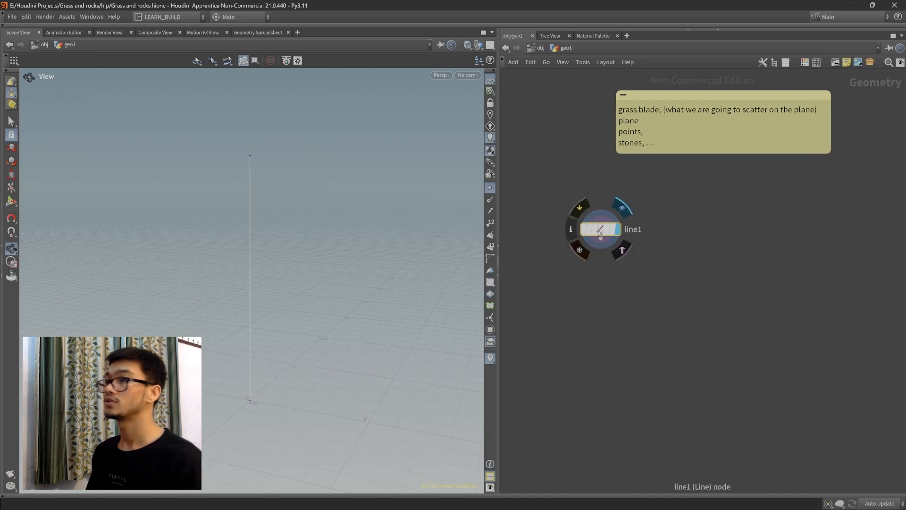
drag(596, 231, 640, 221)
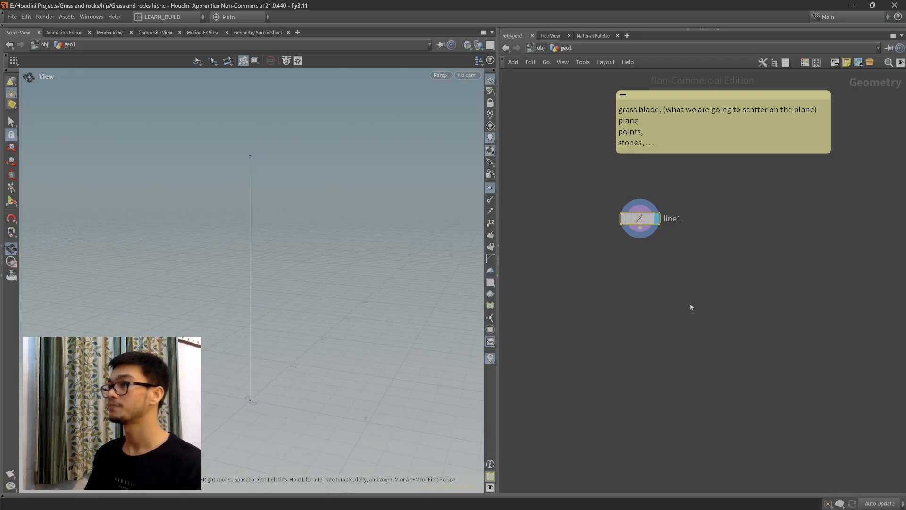
Add a Sweep node below line1 and connect line1's output to its first input.
middle_drag(690, 305, 672, 311)
key(Tab)
text(sweep)
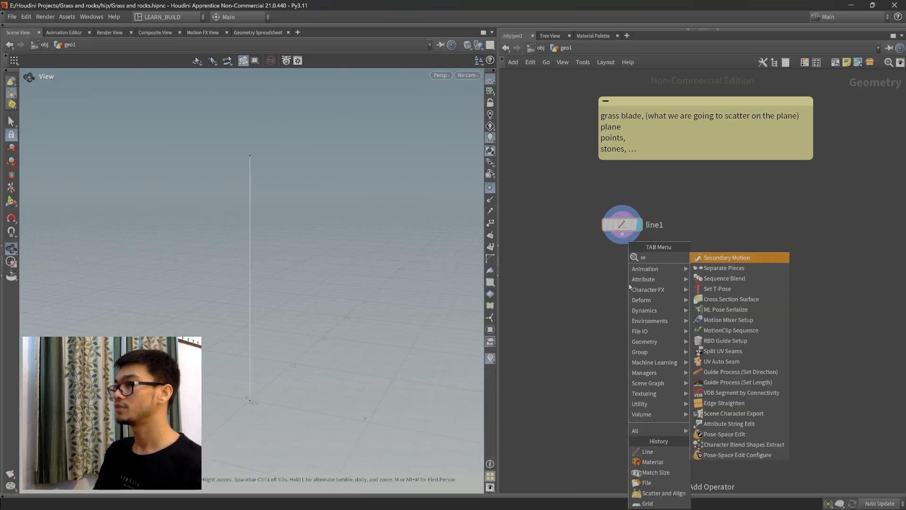
key(Return)
click(610, 297)
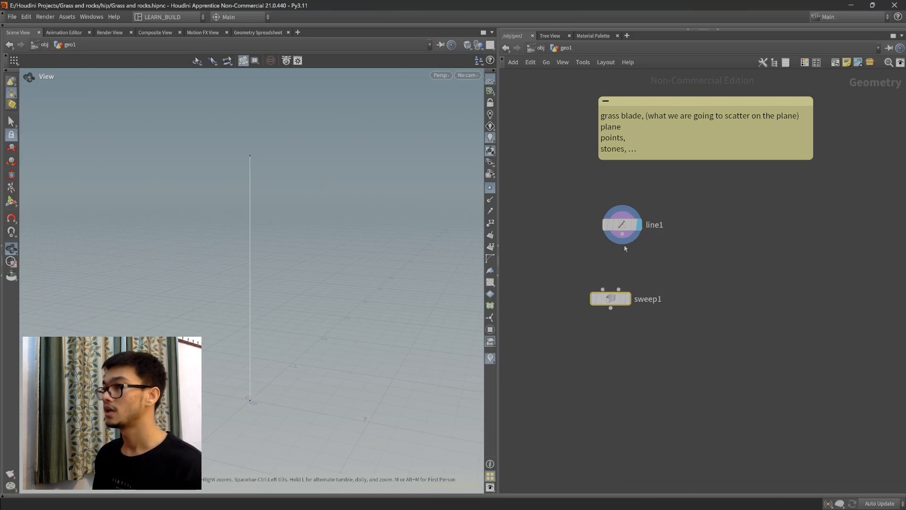
drag(623, 235, 599, 287)
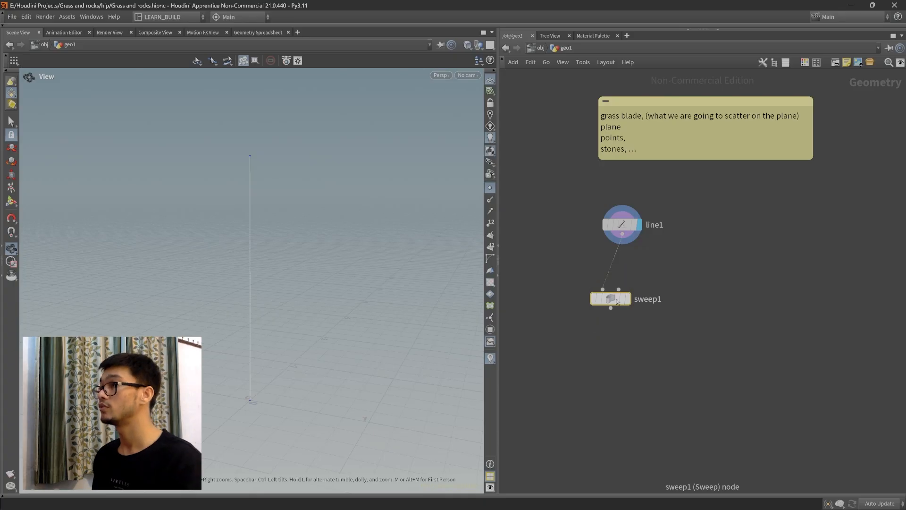
Bring back the node parameters, set sweep1's Surface Shape to Ribbon and display sweep1 in the viewport.
key(p)
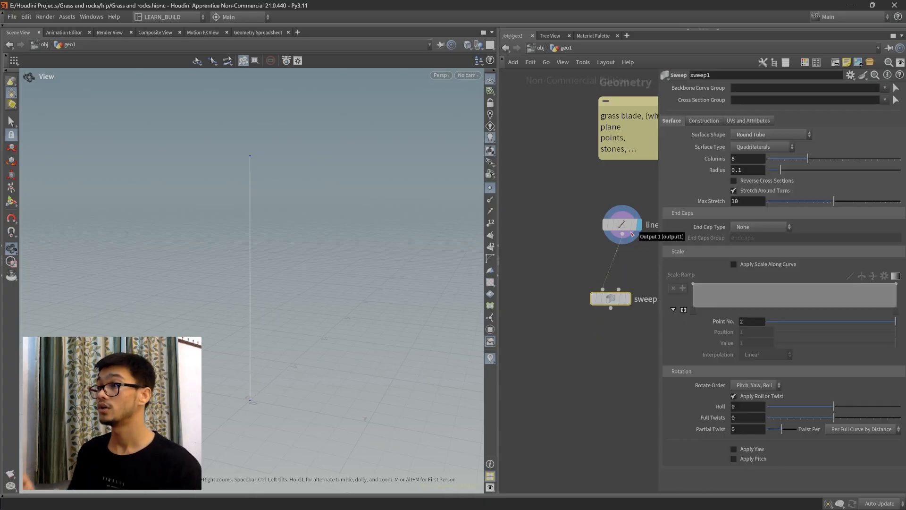
middle_drag(630, 281, 605, 293)
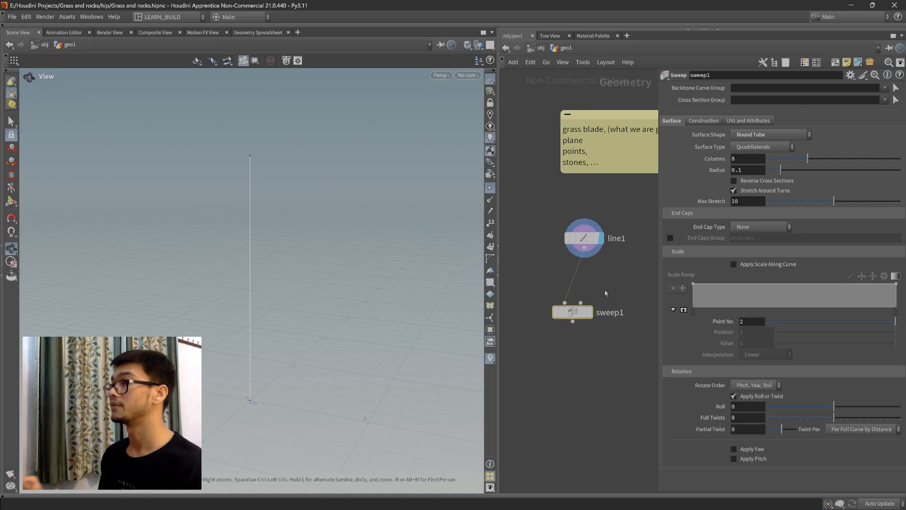
click(796, 139)
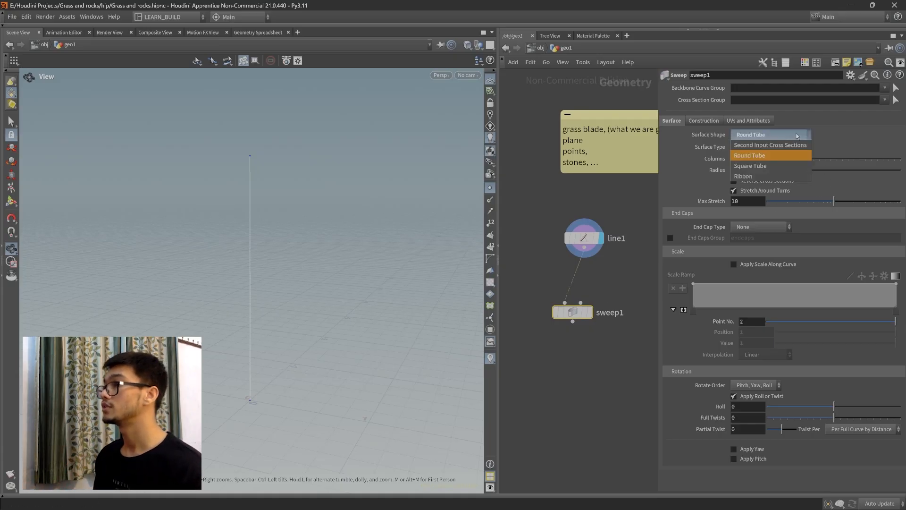
click(764, 178)
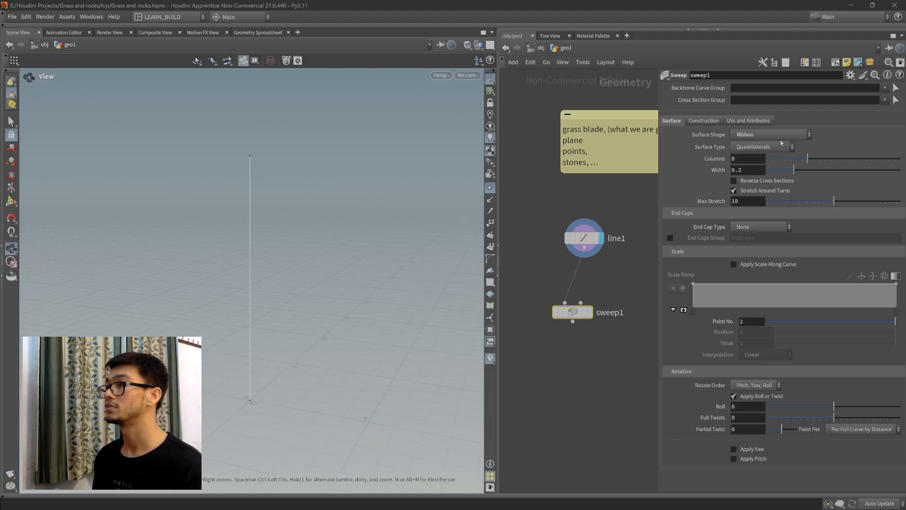
click(590, 312)
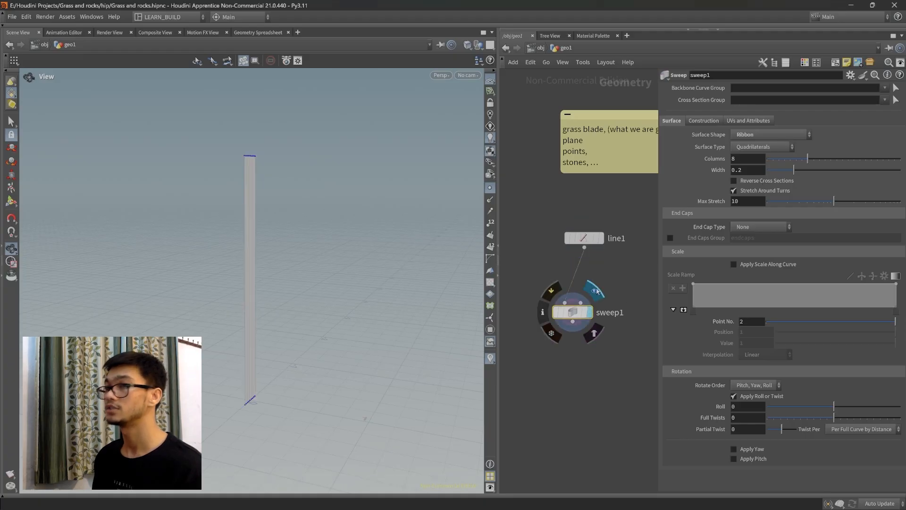
drag(294, 240, 299, 262)
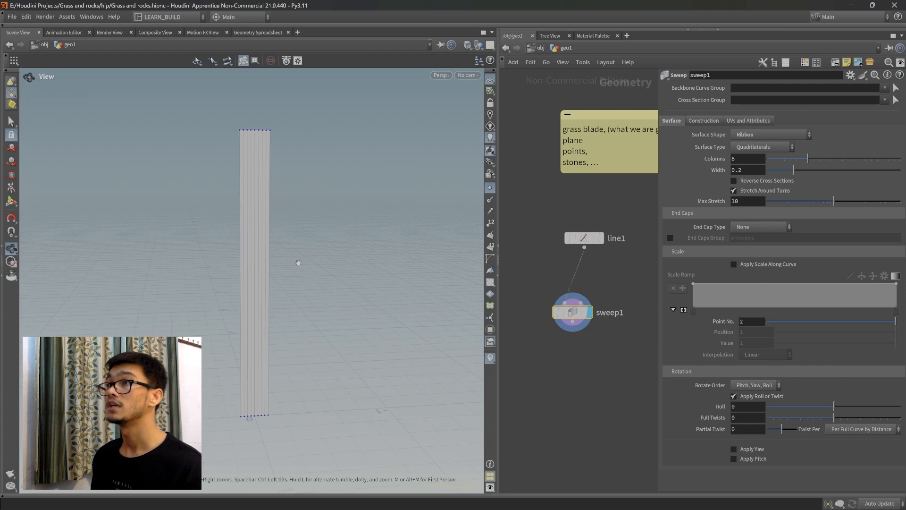
Set the viewport shading to Smooth Wire Shaded and inspect the ribbon from several angles.
click(468, 45)
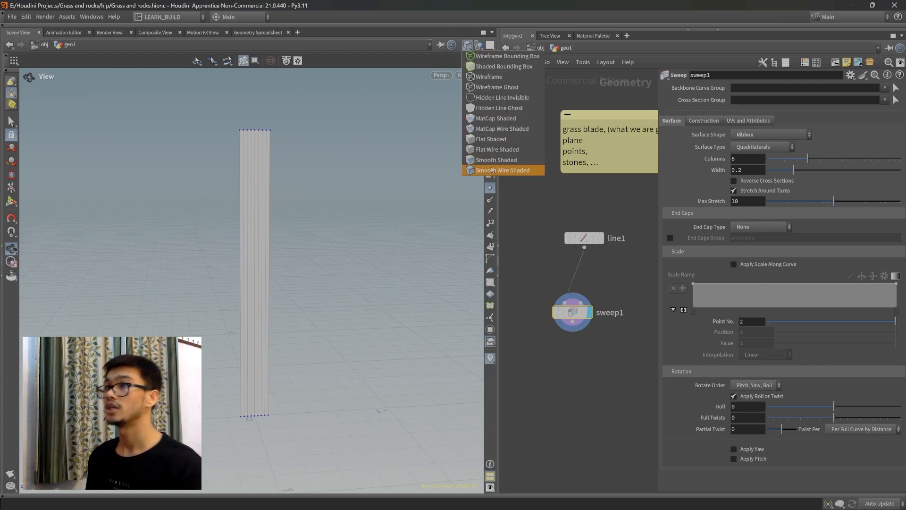
click(492, 170)
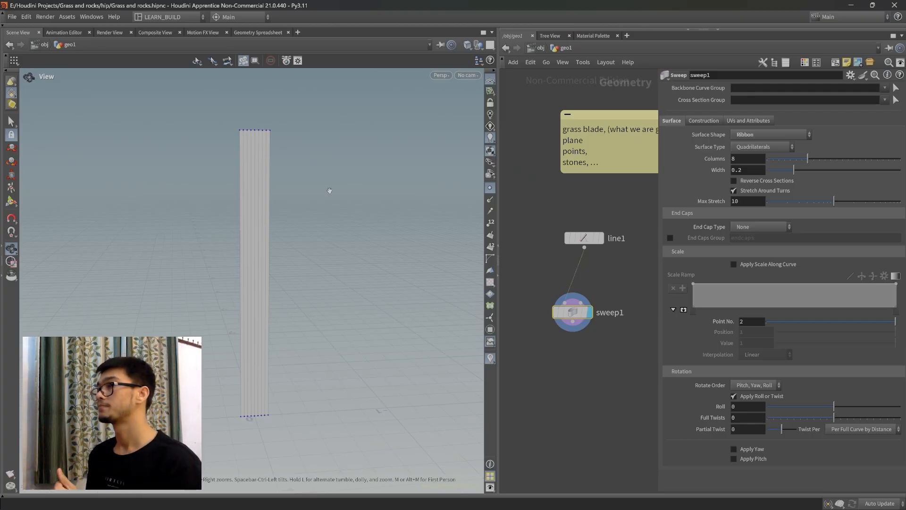
scroll(204, 159, up, 1)
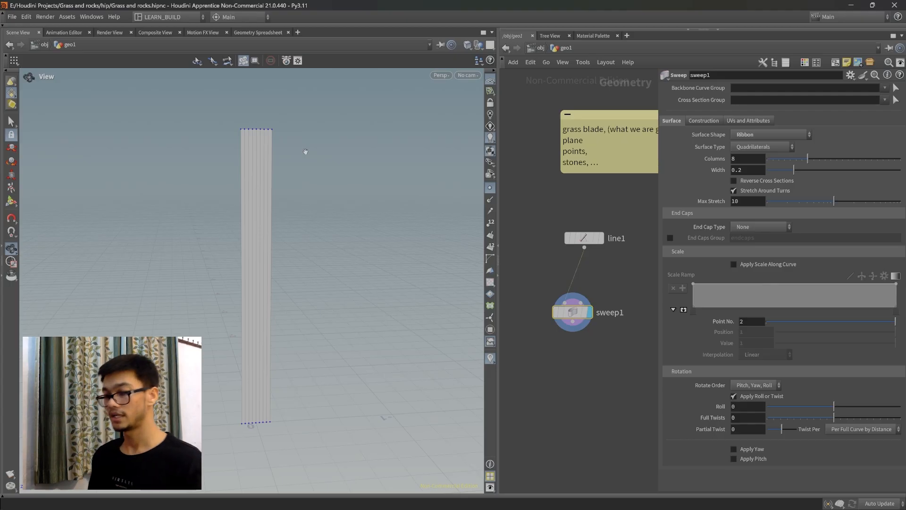
drag(312, 177, 338, 219)
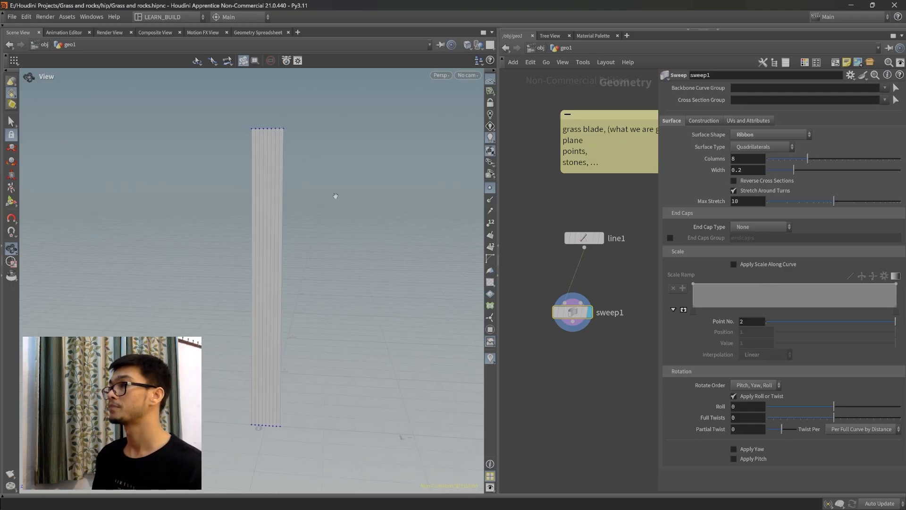
drag(335, 196, 371, 219)
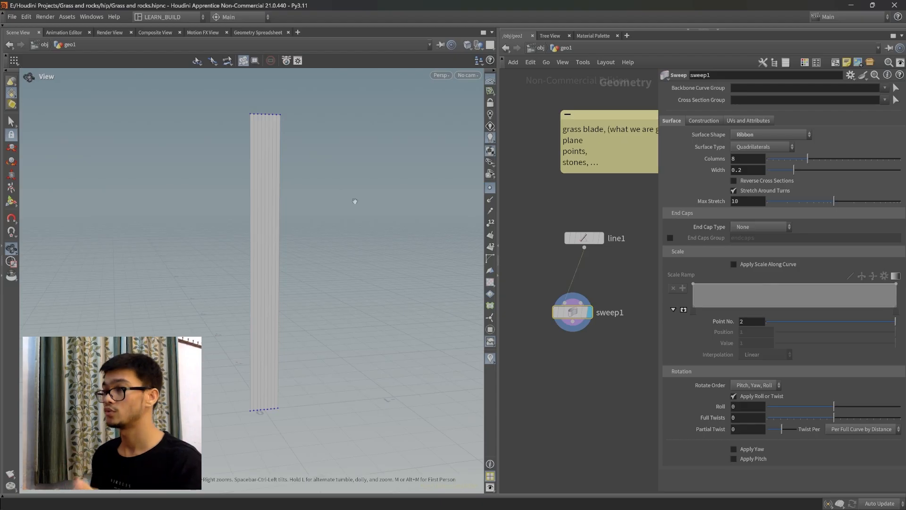
drag(361, 263, 358, 237)
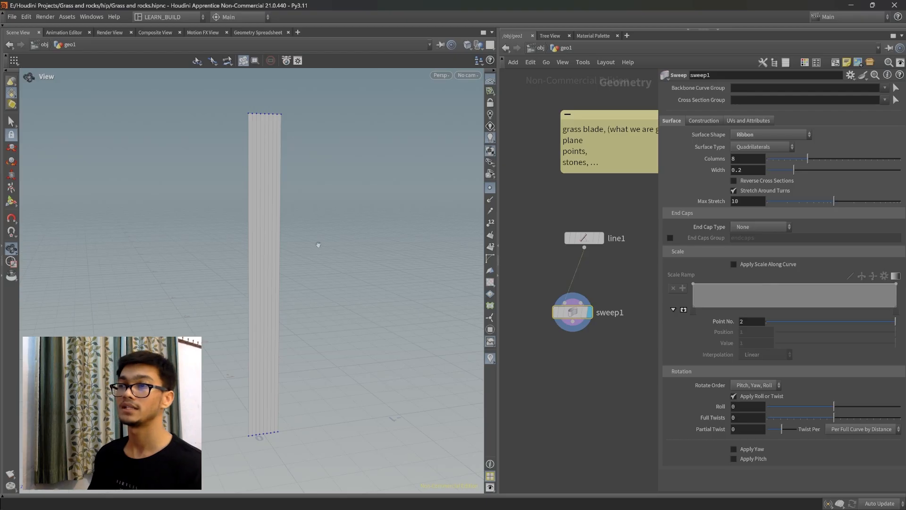
drag(341, 290, 308, 298)
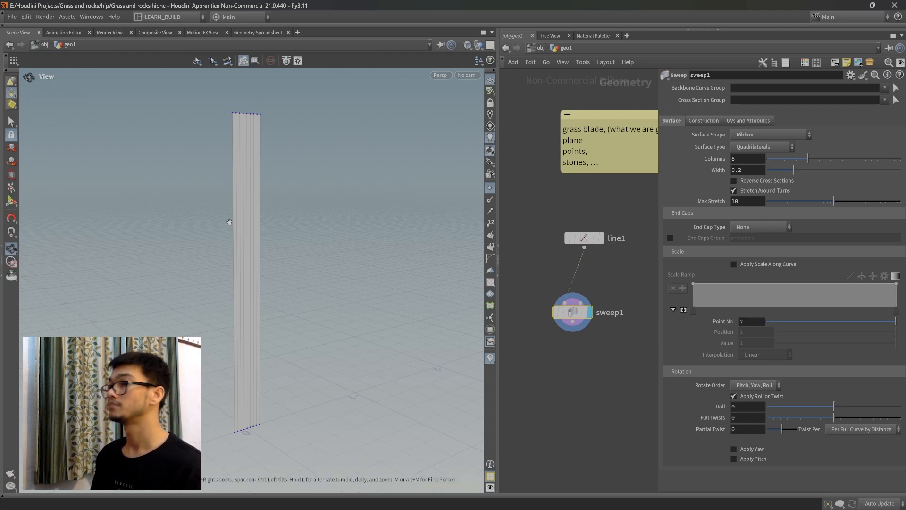
Set line1's Points to 10 and turn off point display in the viewport.
click(584, 237)
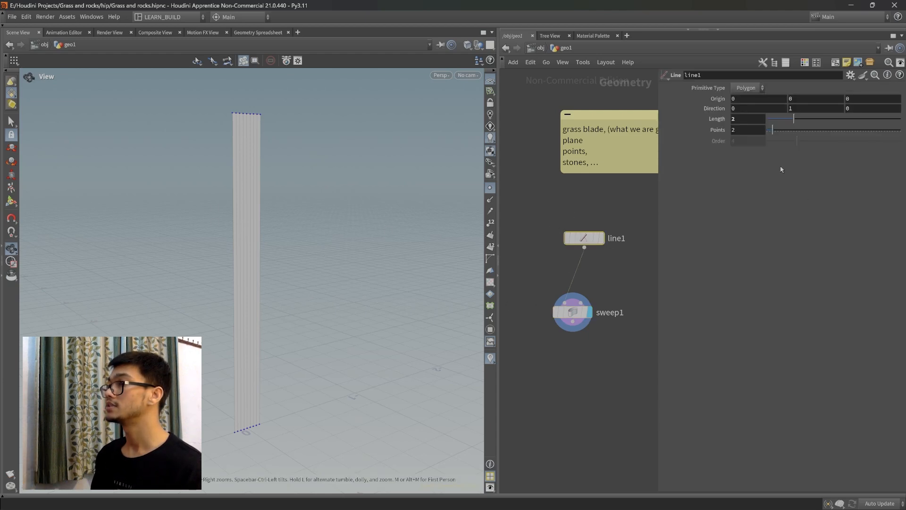
click(752, 130)
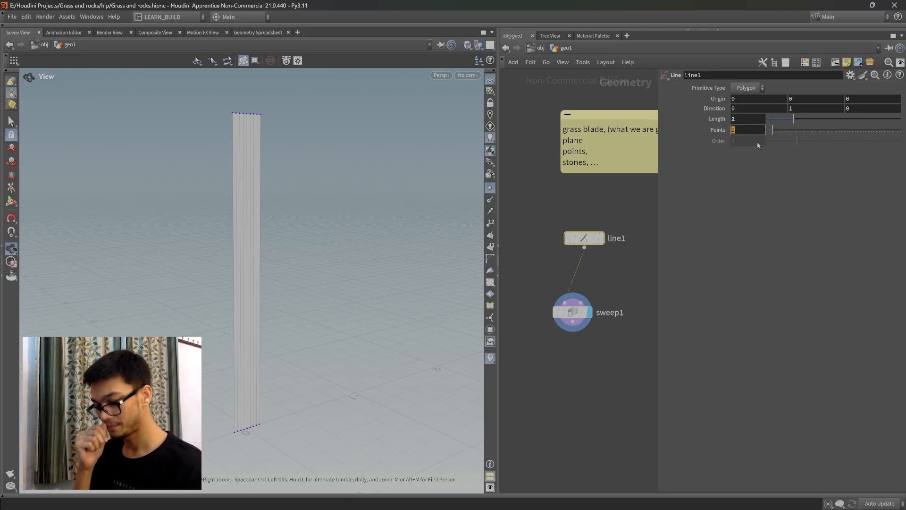
text(10)
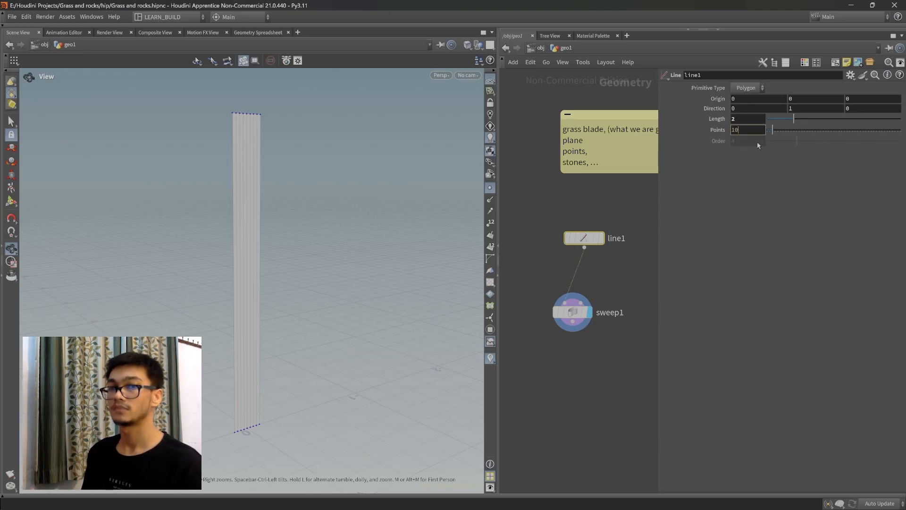
key(Return)
drag(397, 265, 367, 253)
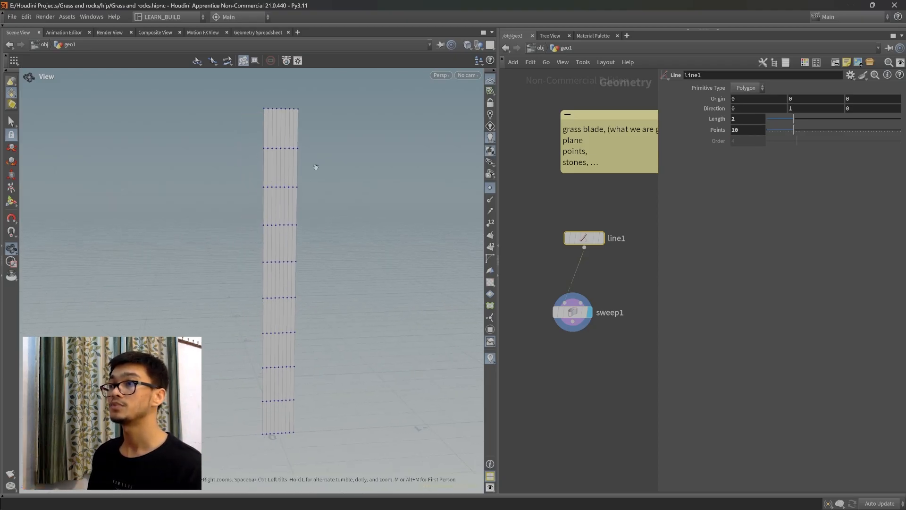
click(490, 187)
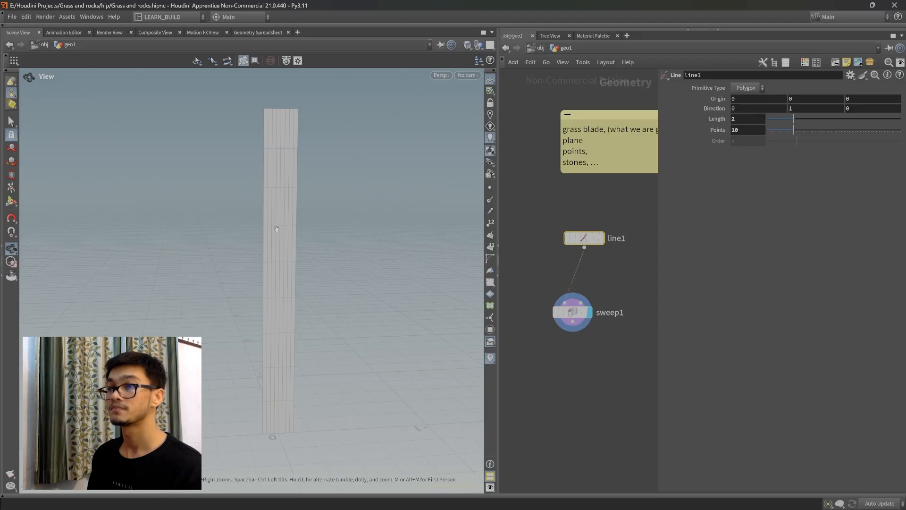
Enable Apply Scale Along Curve on sweep1 and lower the scale ramp's end point to about 0.1 to taper the tip.
click(573, 313)
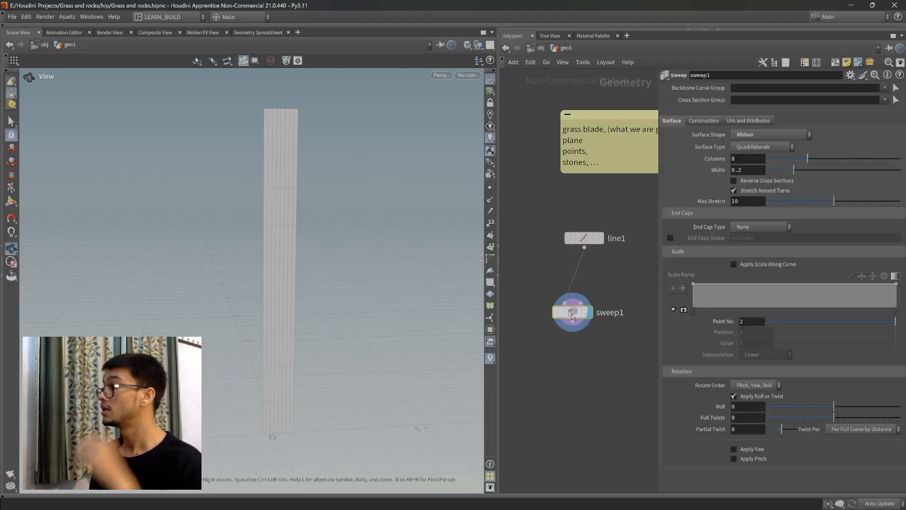
mouse_move(374, 275)
mouse_down()
mouse_move(365, 254)
mouse_move(339, 282)
mouse_move(374, 283)
mouse_up()
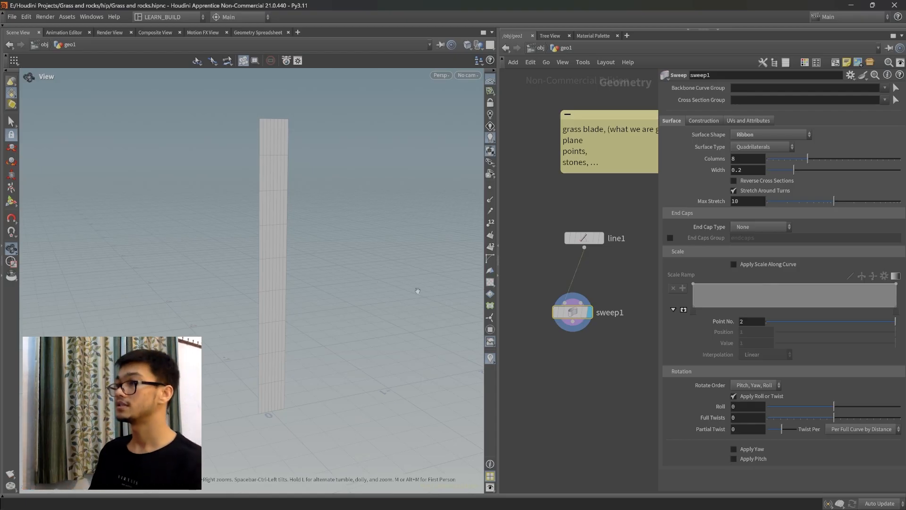
click(735, 265)
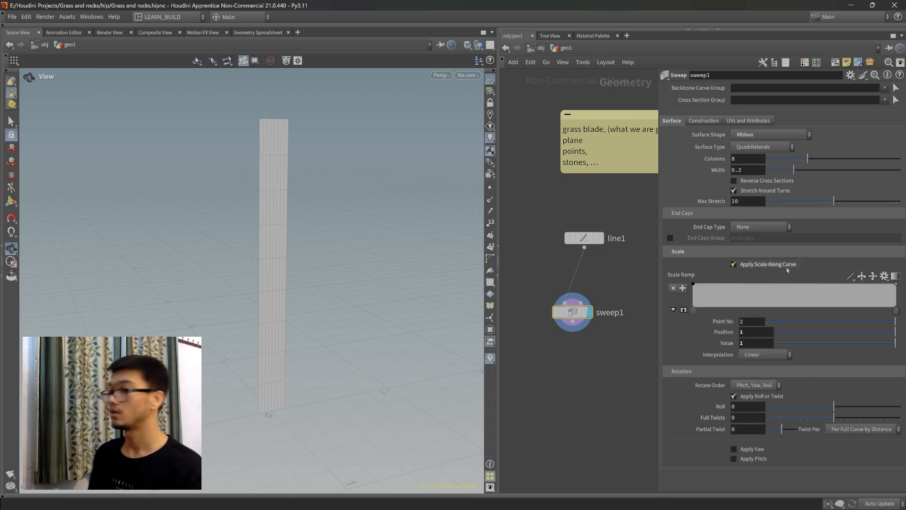
click(693, 285)
mouse_move(884, 346)
mouse_down()
mouse_move(789, 346)
mouse_move(896, 346)
mouse_up()
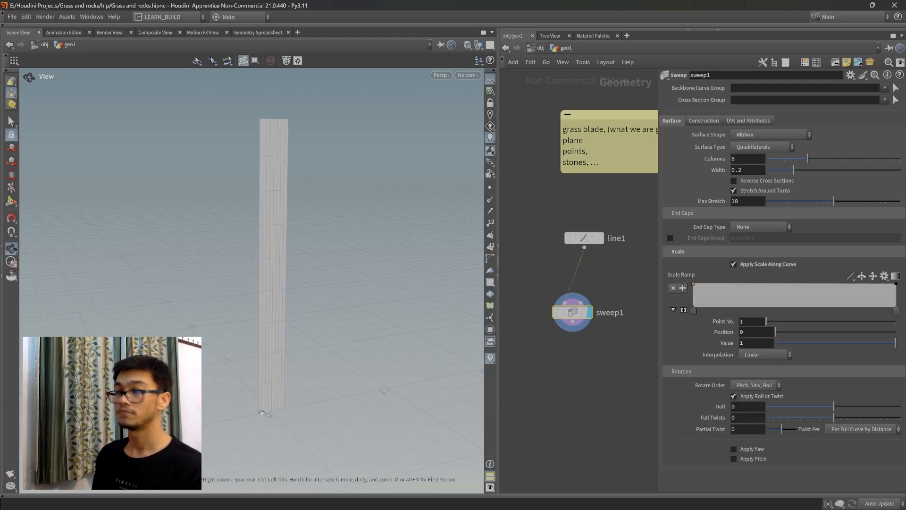
drag(896, 284, 903, 309)
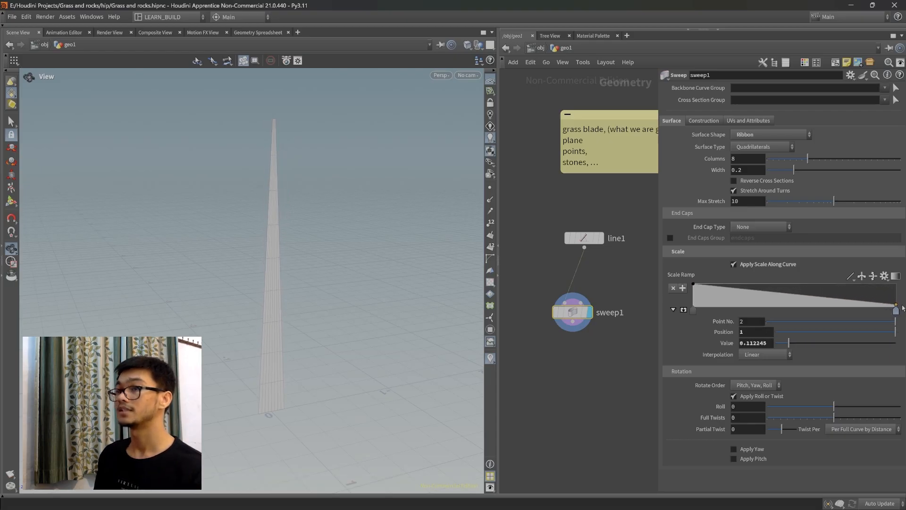
mouse_move(323, 371)
mouse_down()
mouse_move(346, 368)
mouse_move(300, 356)
mouse_move(339, 369)
mouse_up()
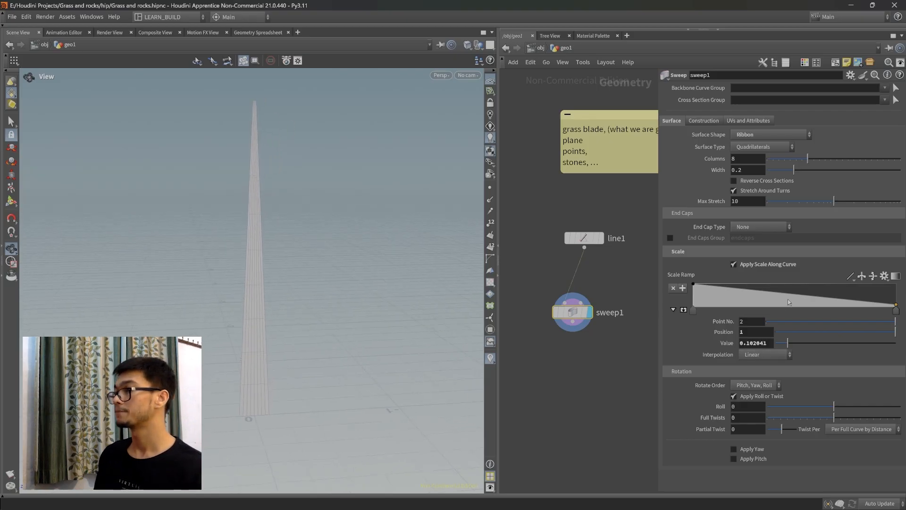
Add scale ramp points at positions about 0.55 (value about 0.83) and 0.18, and lower the start point to about 0.66.
click(776, 294)
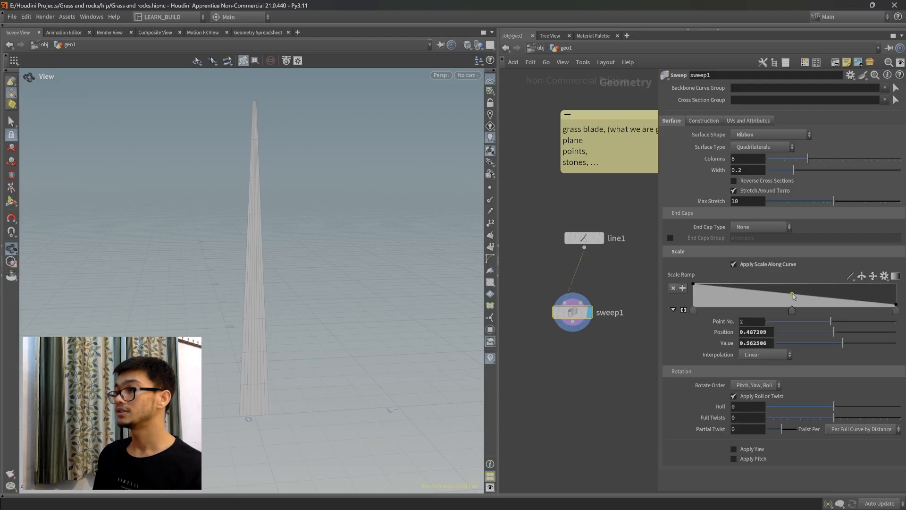
drag(778, 292, 805, 288)
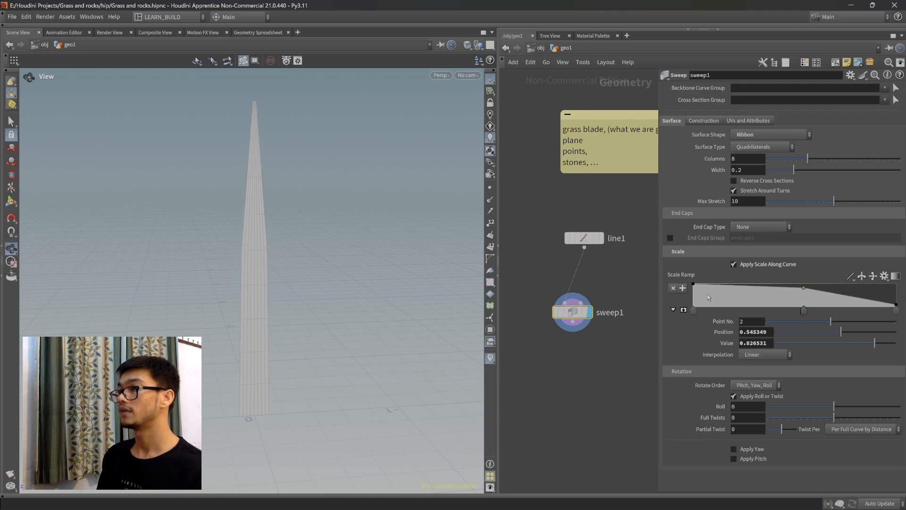
drag(726, 286, 695, 299)
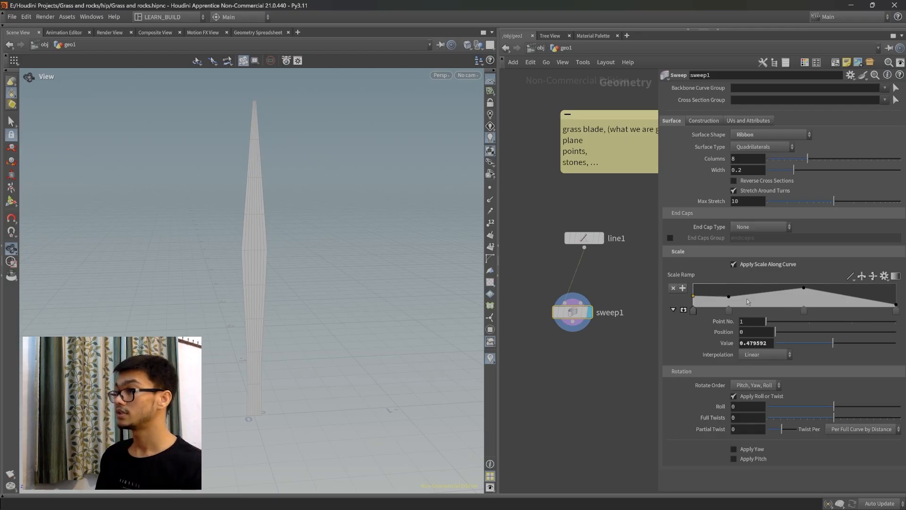
click(727, 298)
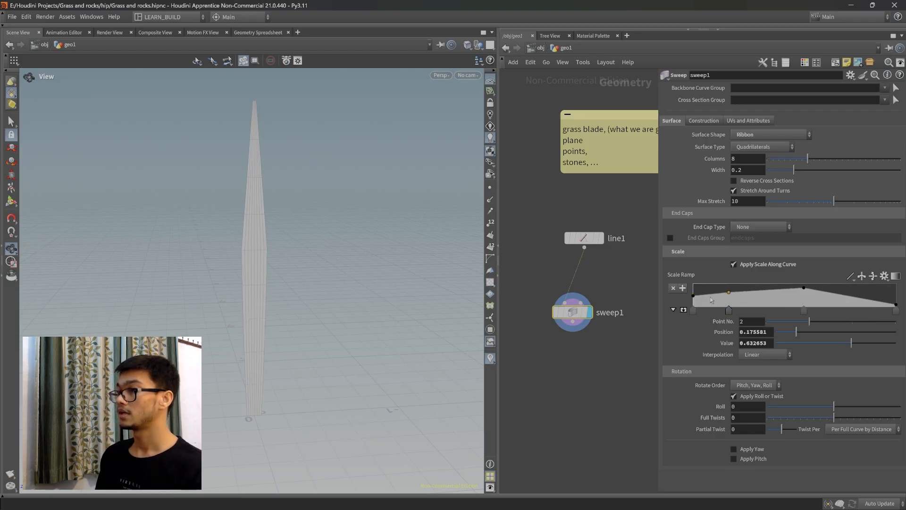
drag(731, 291, 695, 295)
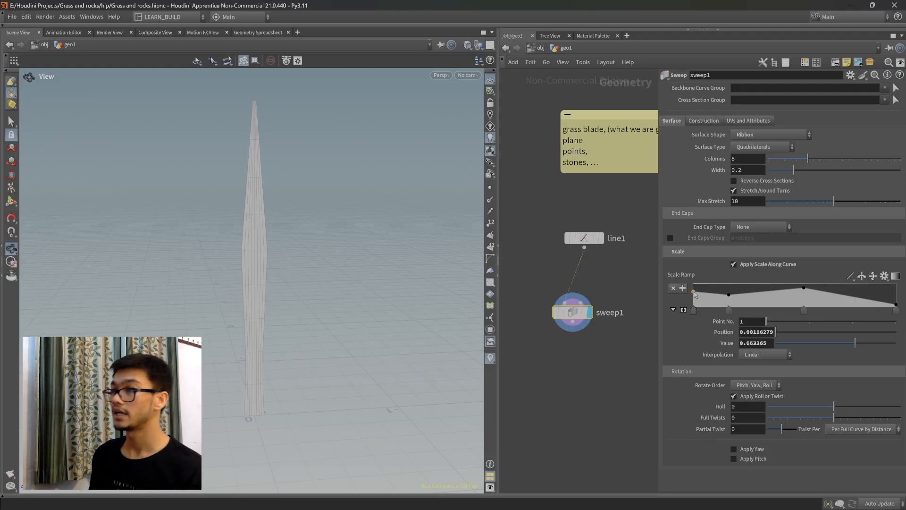
scroll(275, 260, up, 5)
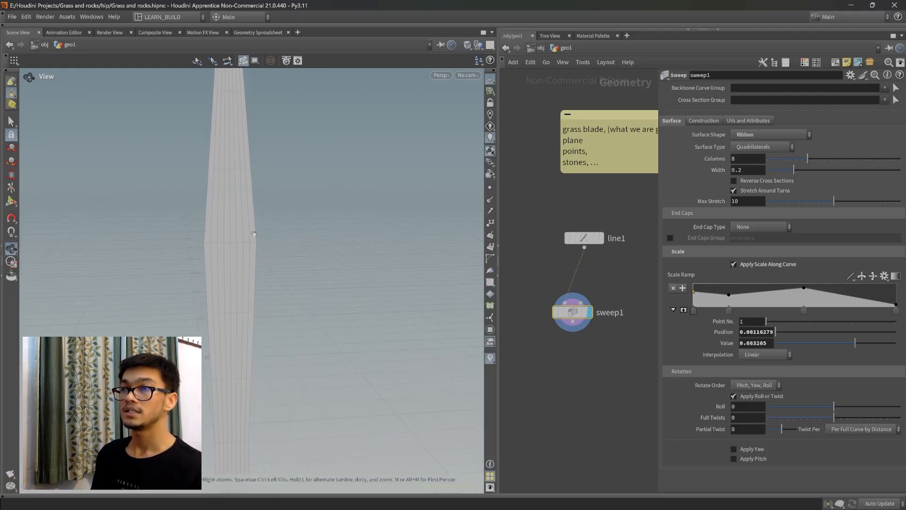
Set the interpolation of the first and second scale ramp points on sweep1 to B-Spline.
scroll(255, 248, up, 5)
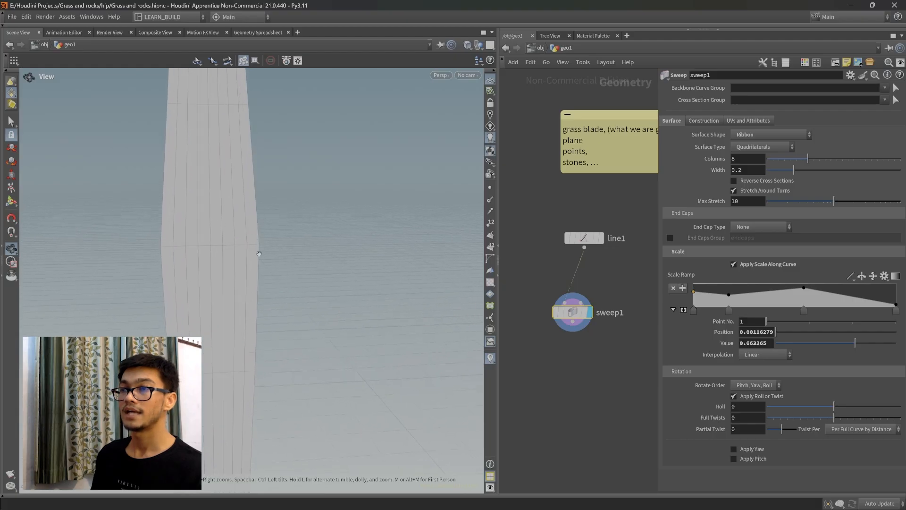
drag(308, 310, 326, 304)
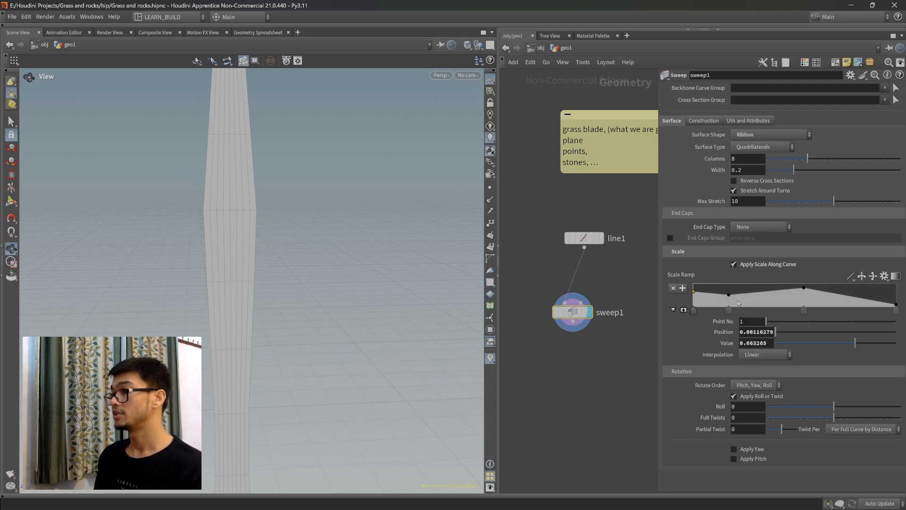
click(784, 356)
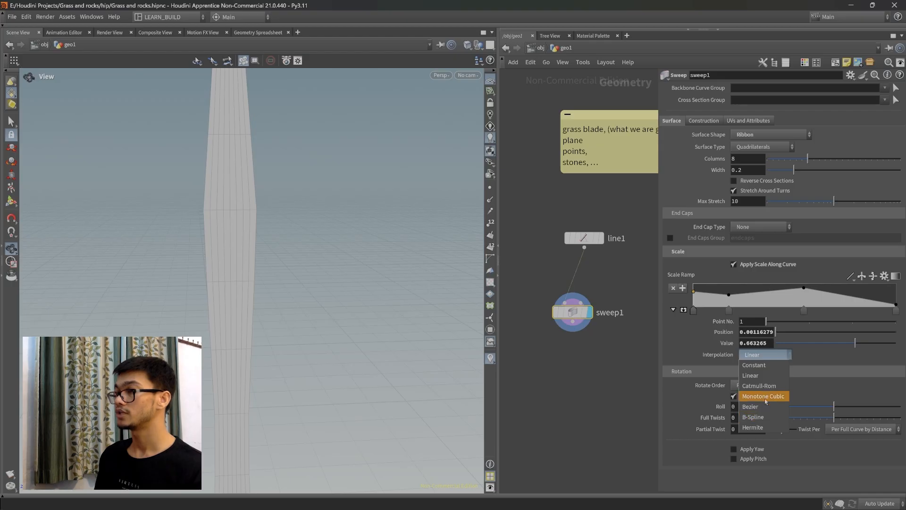
click(803, 360)
click(774, 357)
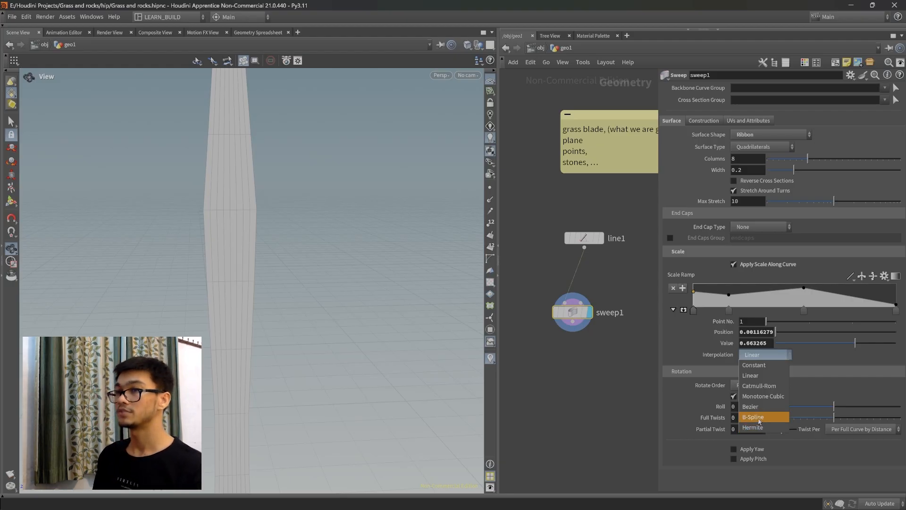
click(759, 418)
click(730, 296)
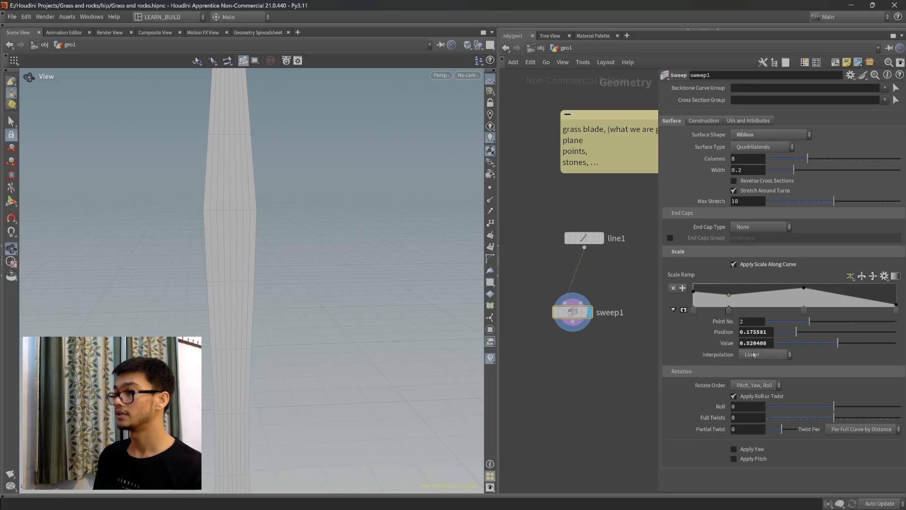
click(755, 355)
click(758, 417)
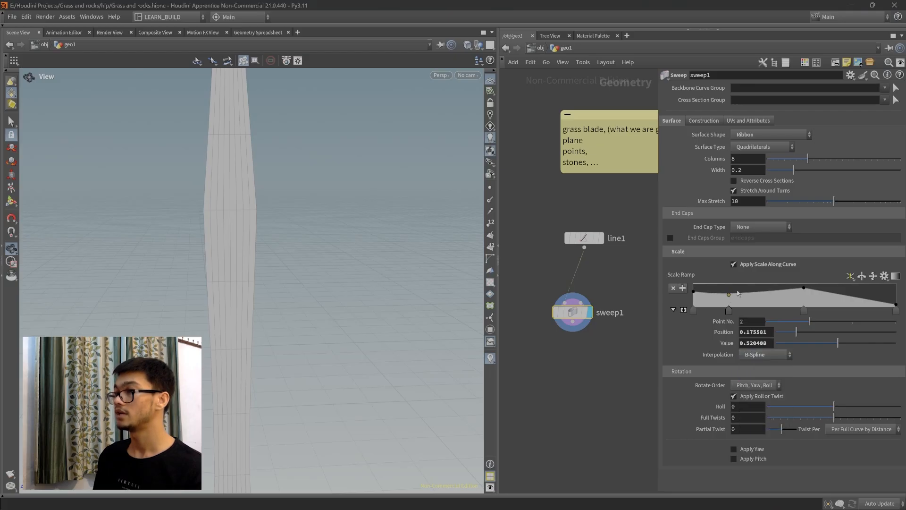
Set the third scale ramp point's interpolation to B-Spline and move it to position about 0.58 with value 1.
drag(694, 293, 693, 292)
click(803, 288)
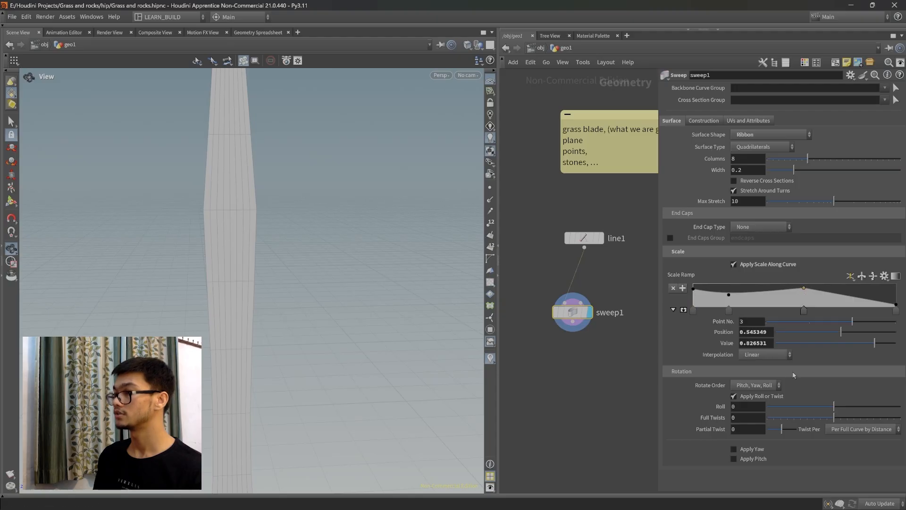
click(760, 355)
click(758, 417)
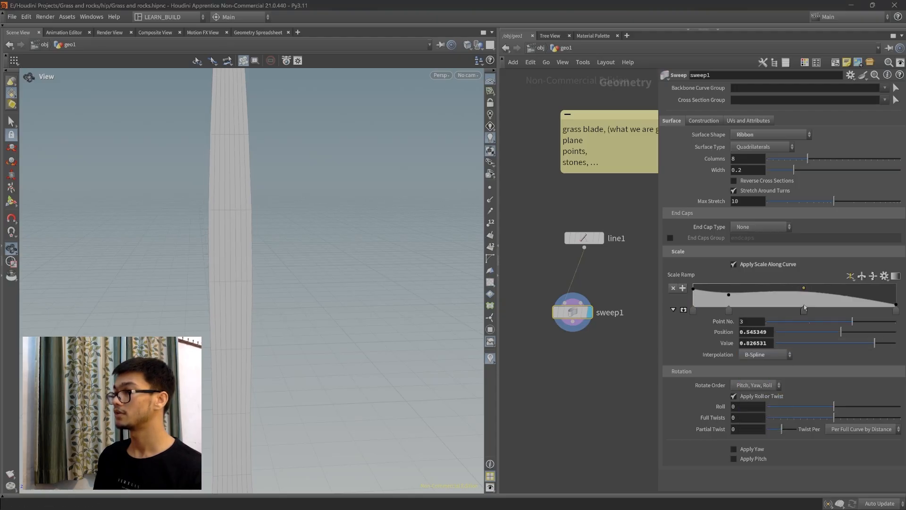
drag(804, 290, 812, 285)
Lower the scale ramp's start point and move the second point to position about 0.25, value about 0.46, narrowing the blade's base.
scroll(302, 267, down, 3)
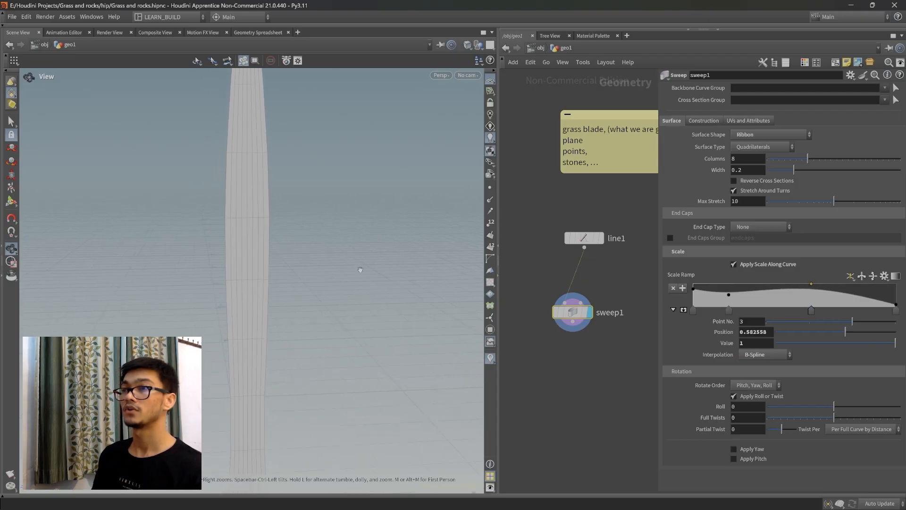
middle_drag(304, 268, 325, 269)
scroll(330, 302, down, 4)
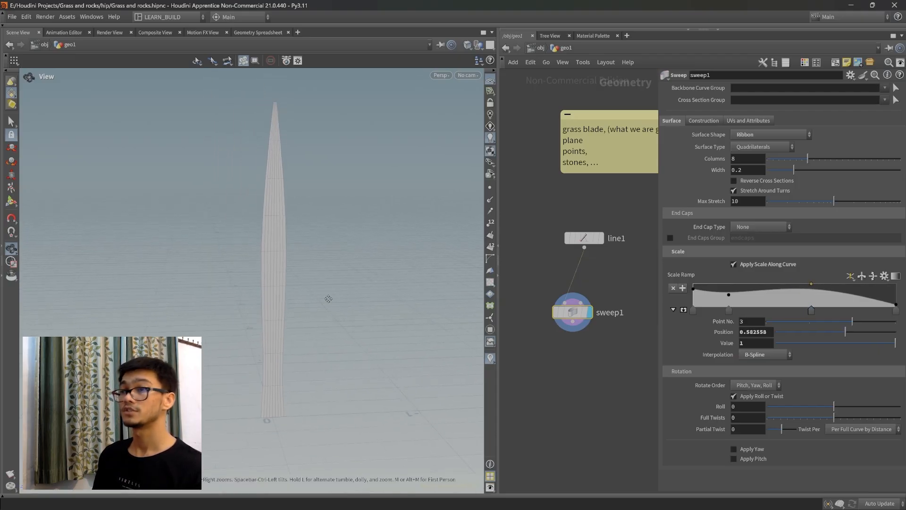
drag(693, 288, 745, 296)
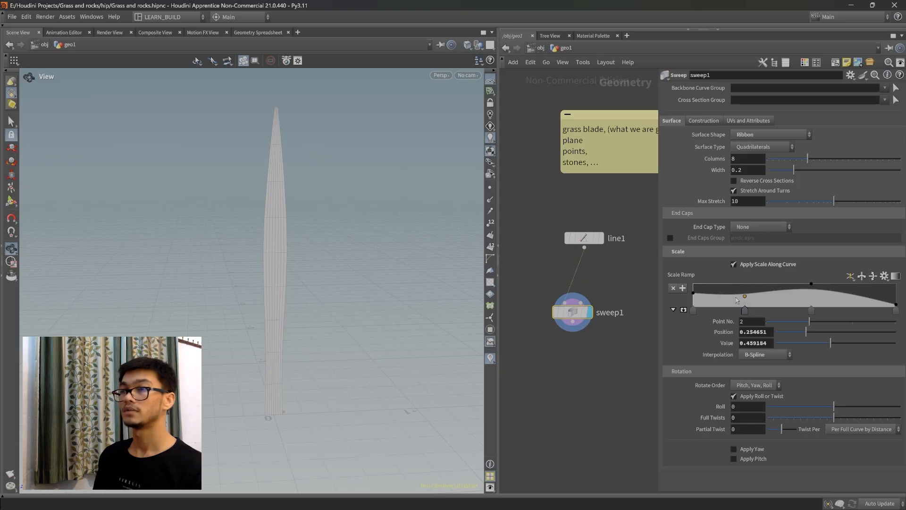
mouse_move(316, 307)
mouse_down()
mouse_move(295, 309)
mouse_move(318, 310)
mouse_move(303, 313)
mouse_up()
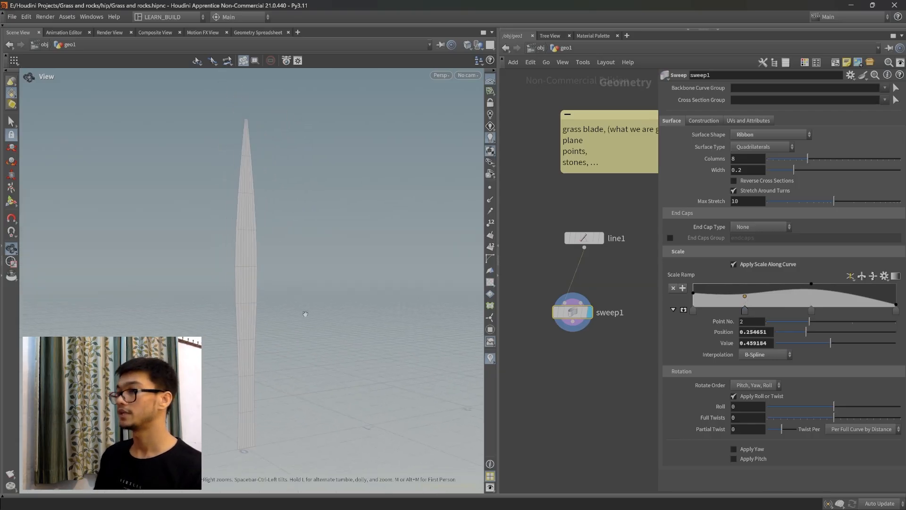
Add a Bend node below sweep1, connect sweep1's output to its first input and display the bend result.
middle_drag(628, 401, 603, 385)
mouse_move(549, 299)
mouse_down()
mouse_move(561, 294)
mouse_move(551, 294)
mouse_up()
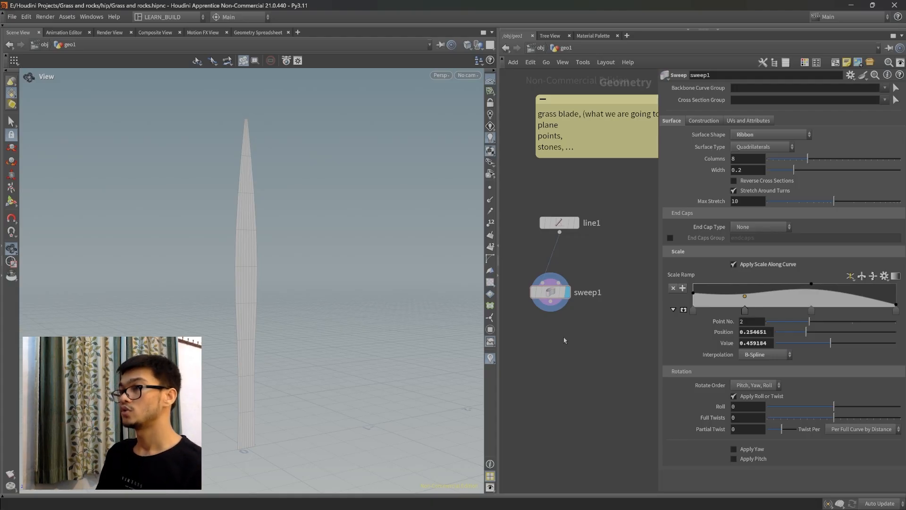
key(Tab)
text(bend)
key(Return)
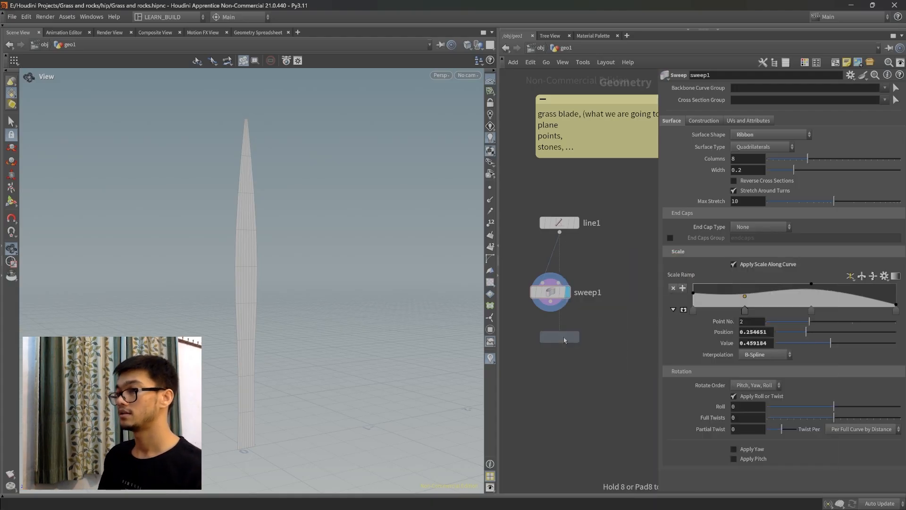
click(565, 340)
drag(543, 292, 536, 344)
key(p)
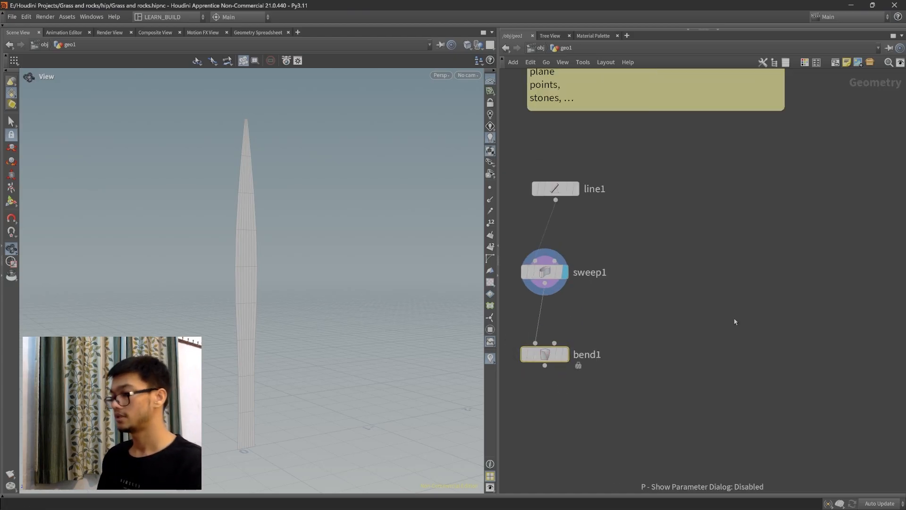
key(p)
click(570, 329)
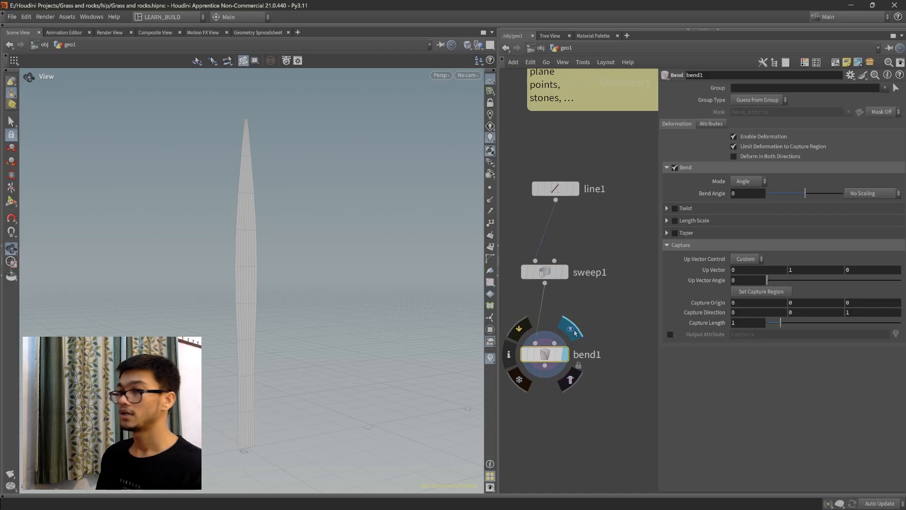
Show the Bend handles in the viewport and examine the capture region's direction relative to the blade from several angles.
mouse_move(338, 351)
mouse_down()
mouse_move(315, 350)
mouse_move(337, 350)
mouse_up()
middle_drag(297, 355, 323, 337)
click(12, 201)
alt+middle_drag(319, 391, 359, 348)
alt+drag(360, 348, 353, 366)
alt+drag(233, 252, 250, 265)
alt+drag(286, 402, 390, 357)
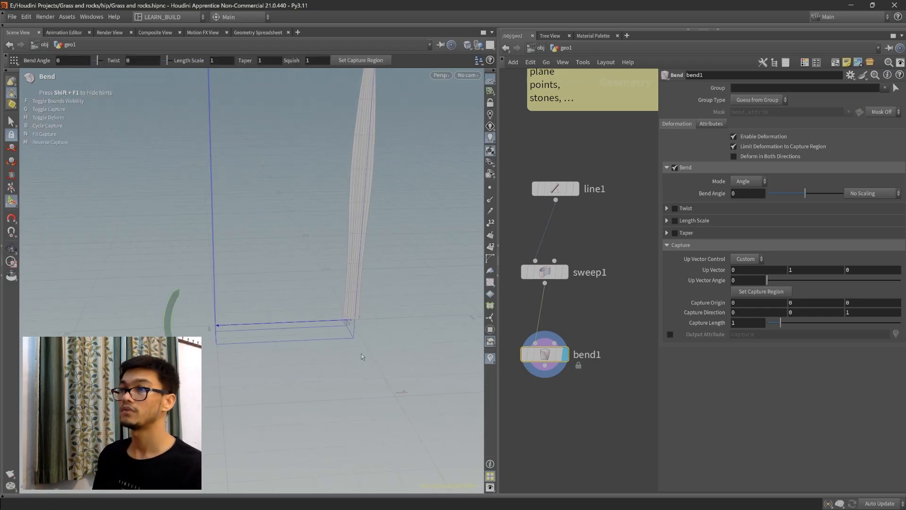
alt+drag(371, 333, 386, 305)
alt+right_drag(386, 306, 370, 325)
alt+drag(370, 325, 380, 316)
alt+middle_drag(381, 315, 362, 379)
alt+drag(361, 379, 368, 322)
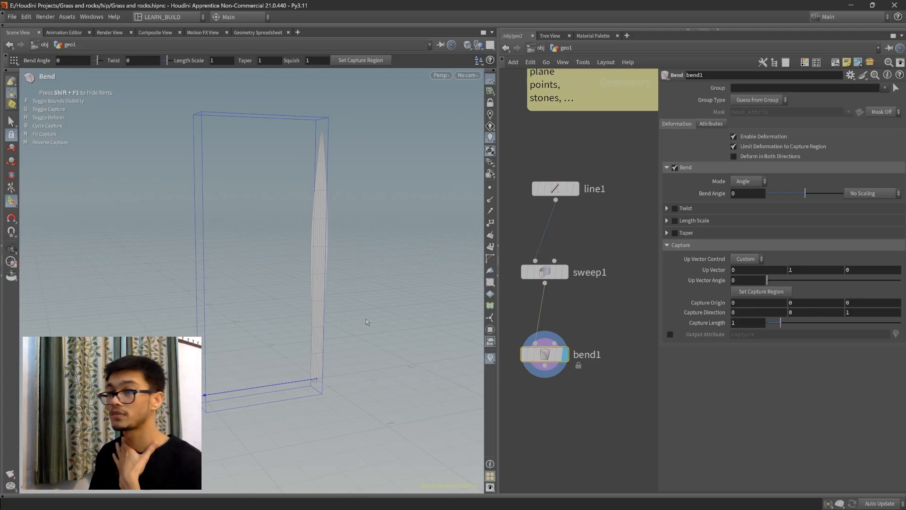
mouse_move(321, 358)
alt+mouse_down()
mouse_move(278, 374)
mouse_move(311, 335)
mouse_move(327, 366)
alt+mouse_up()
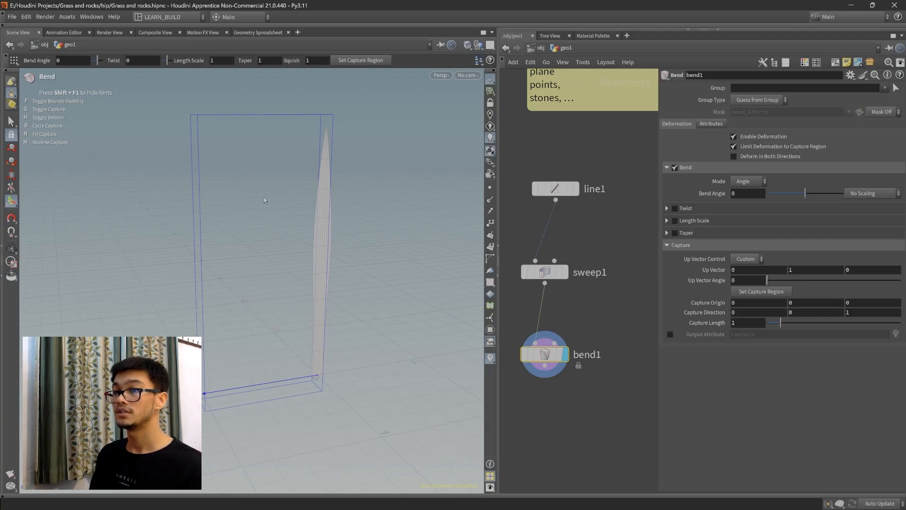
alt+drag(333, 327, 341, 295)
alt+drag(357, 366, 378, 340)
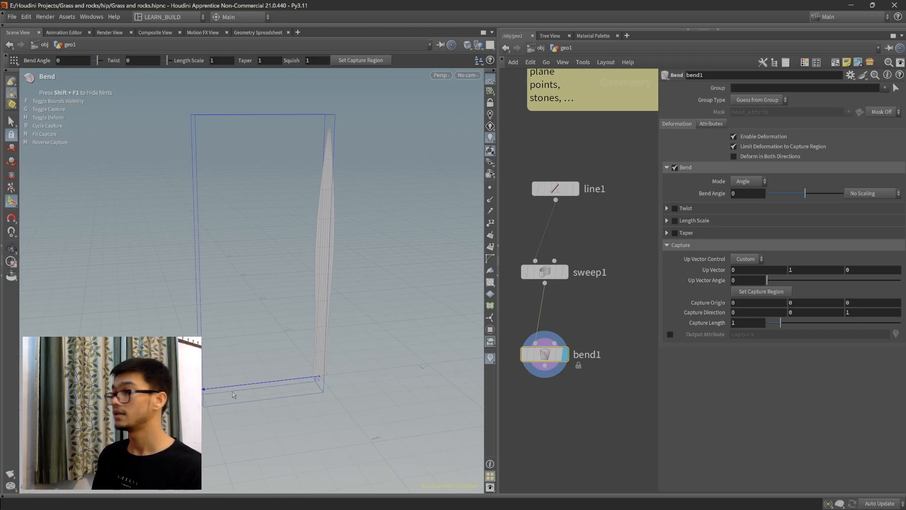
Set bend1's Capture Direction to 0, 1, 0 so the capture region runs up along the blade.
click(848, 312)
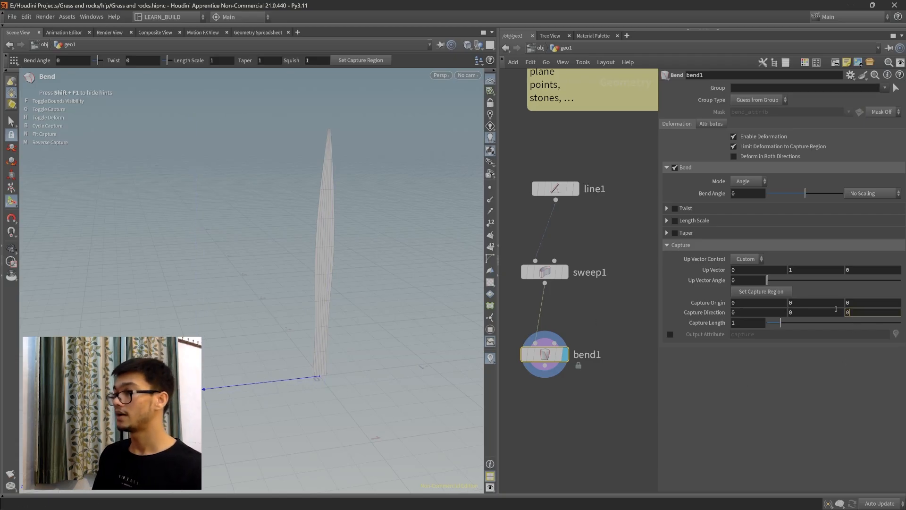
click(790, 312)
text(1)
key(Return)
alt+drag(348, 317, 324, 335)
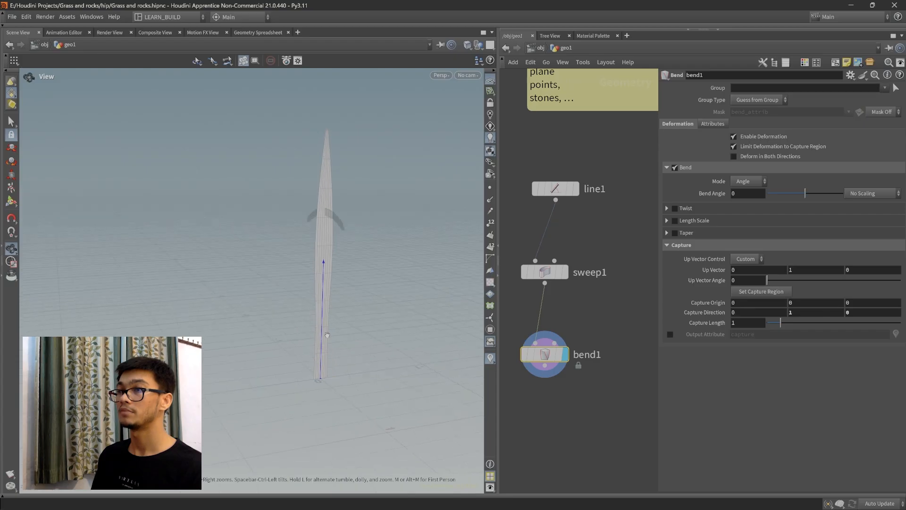
alt+drag(330, 231, 364, 275)
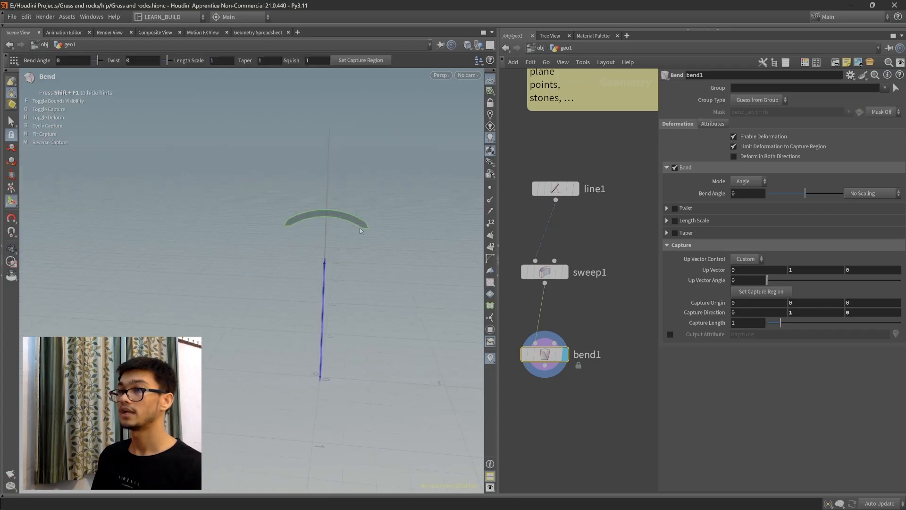
alt+drag(365, 241, 413, 295)
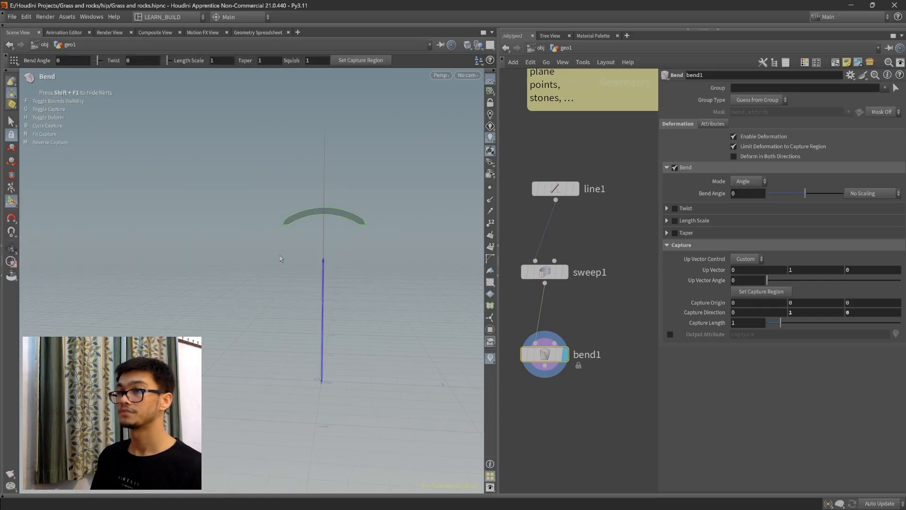
Bend the grass blade by setting bend1's Bend Angle to 21.
alt+drag(282, 255, 289, 302)
alt+drag(315, 261, 337, 254)
scroll(358, 245, up, 1)
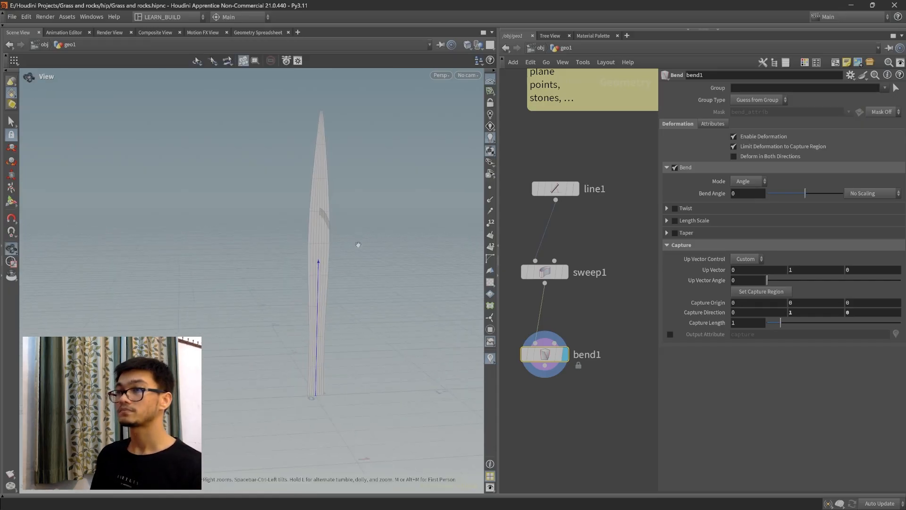
alt+middle_drag(356, 269, 322, 297)
alt+drag(321, 297, 279, 288)
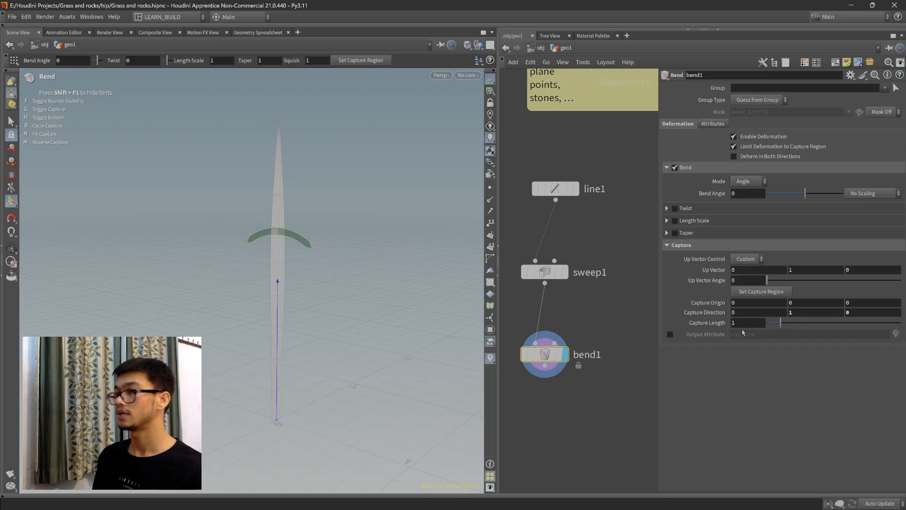
mouse_move(302, 289)
alt+mouse_down()
mouse_move(312, 289)
mouse_move(294, 288)
alt+mouse_up()
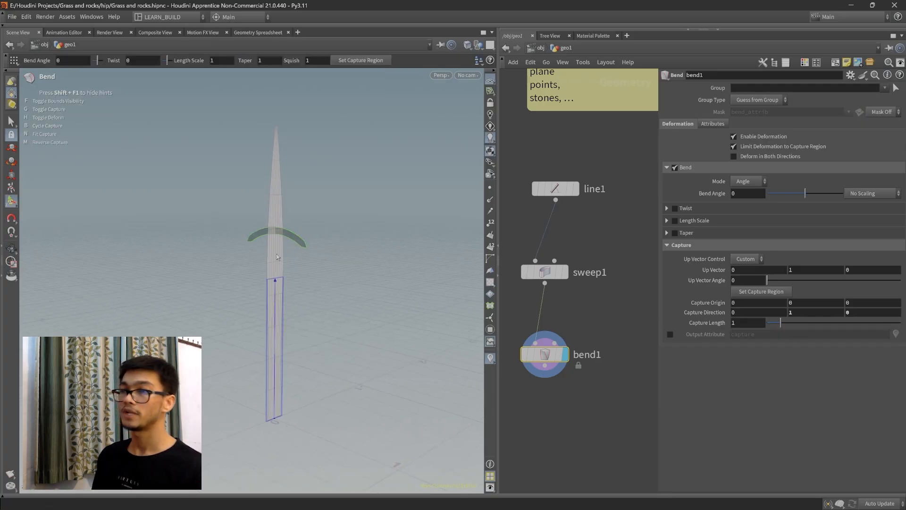
alt+drag(276, 280, 306, 337)
key(Return)
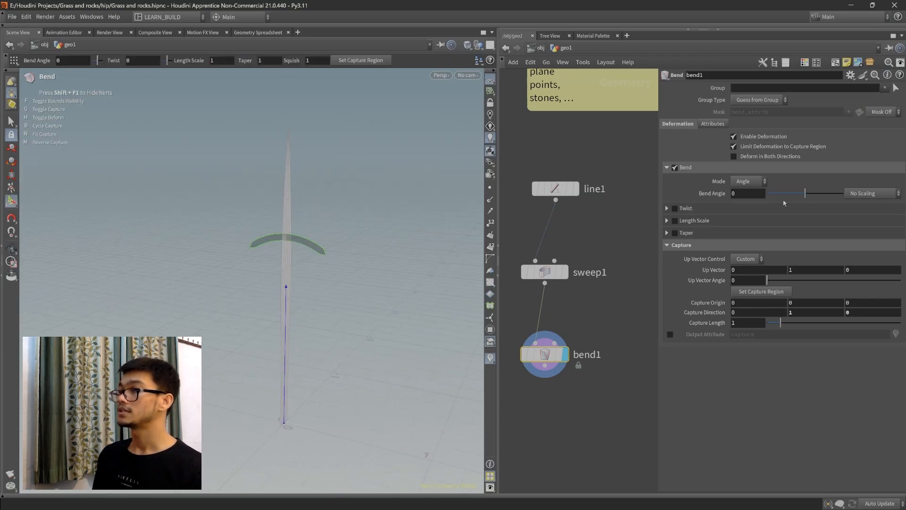
drag(806, 194, 813, 194)
alt+drag(351, 274, 316, 310)
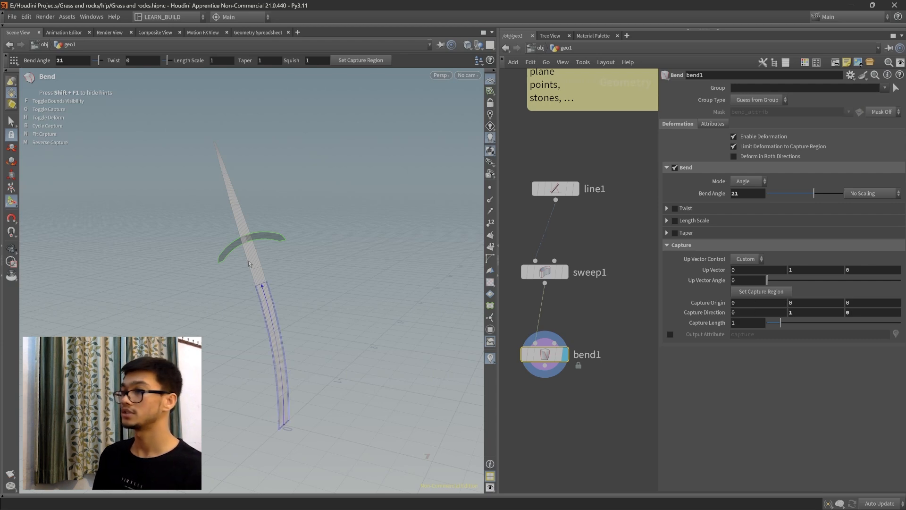
Raise the bend's capture region above the blade's base by setting the Capture Origin Y value to 0.2.
middle_drag(788, 302, 808, 302)
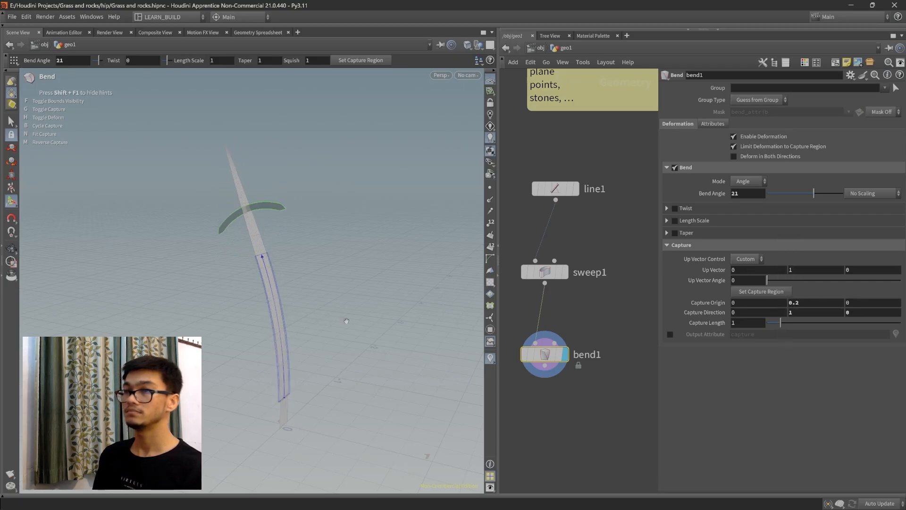
key(Escape)
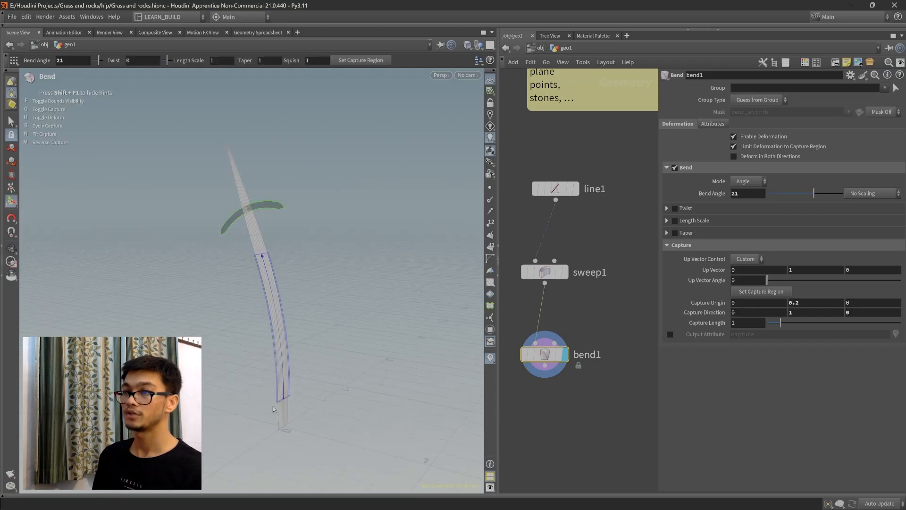
alt+drag(353, 373, 329, 374)
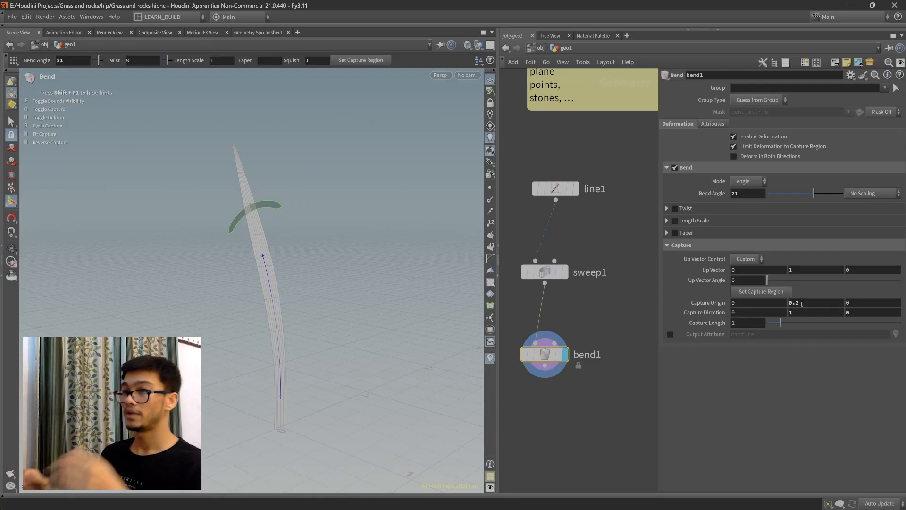
key(Escape)
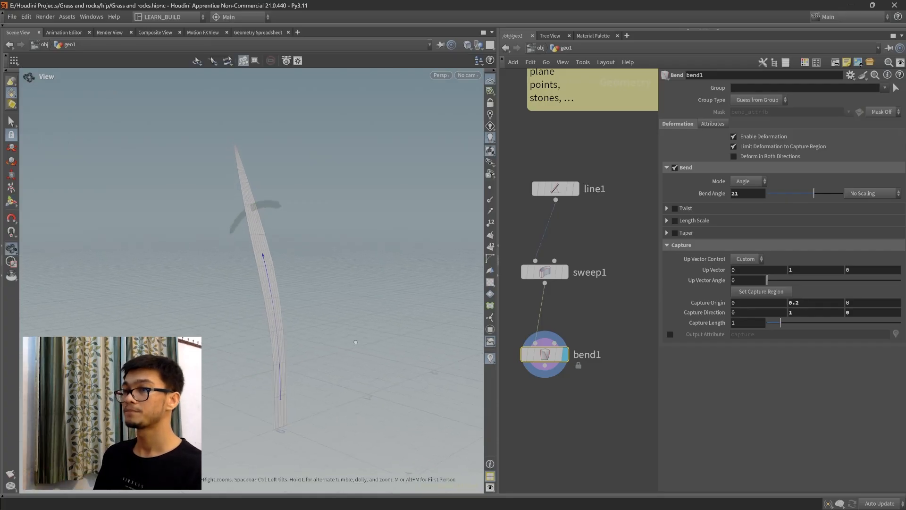
key(Return)
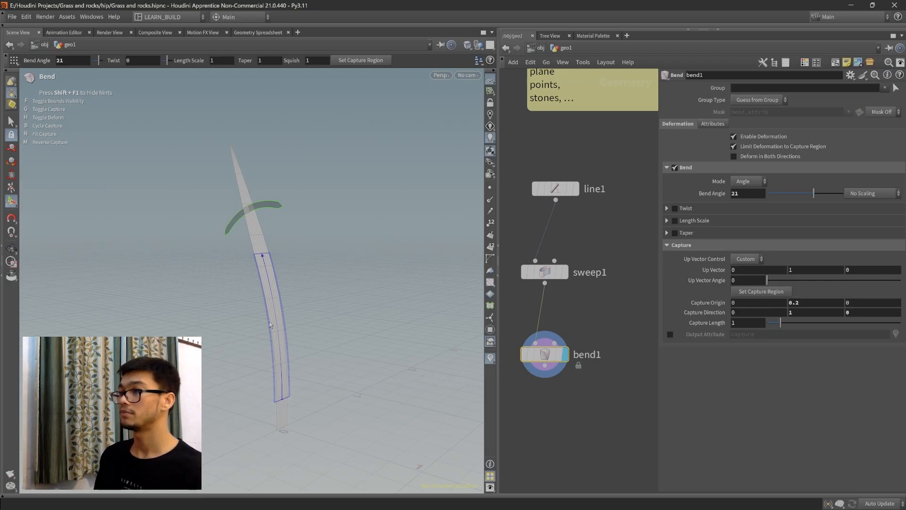
Extend the bend's capture region along the grass blade by setting the Capture Length to 1.43.
alt+drag(383, 349, 363, 346)
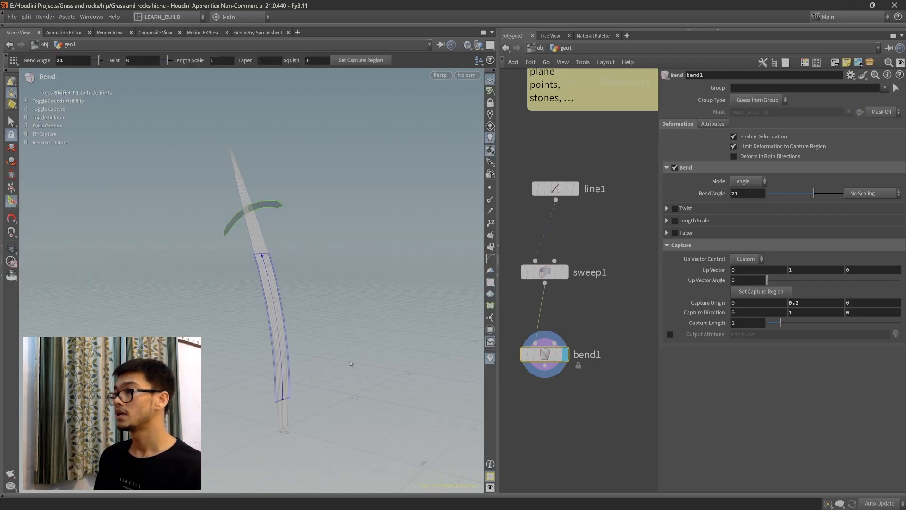
drag(781, 323, 787, 324)
key(Escape)
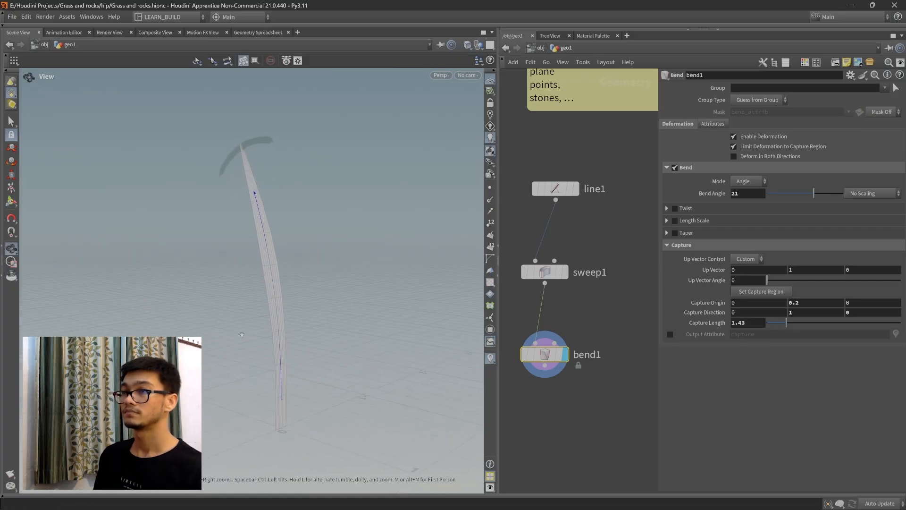
drag(248, 335, 328, 328)
scroll(311, 350, down, 2)
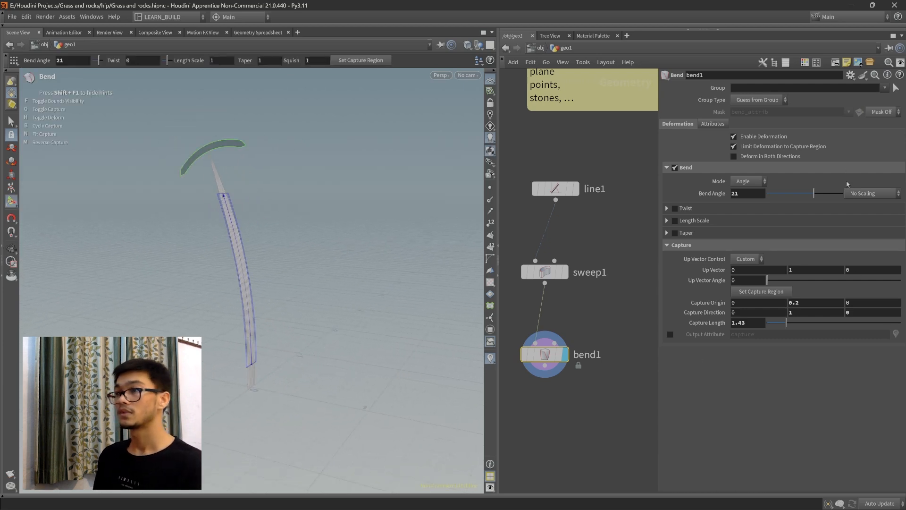
Hide the bend parameters, display the chair branch's matchsize1 output for a check, and return the display to bend1.
key(p)
key(h)
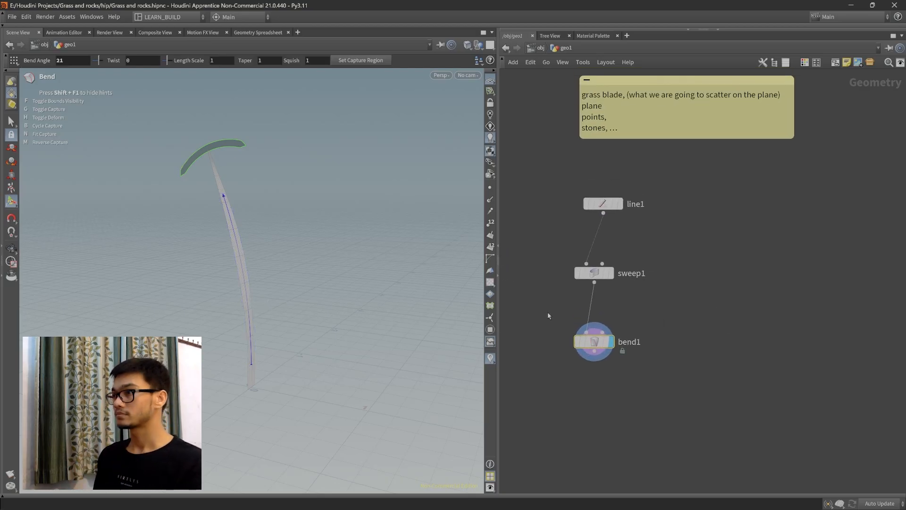
key(h)
scroll(656, 304, down, 2)
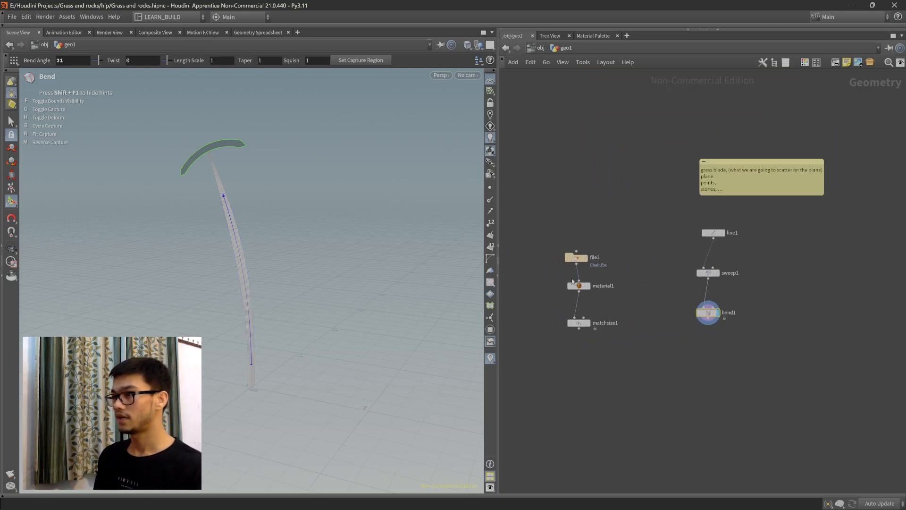
scroll(596, 319, up, 3)
mouse_move(581, 325)
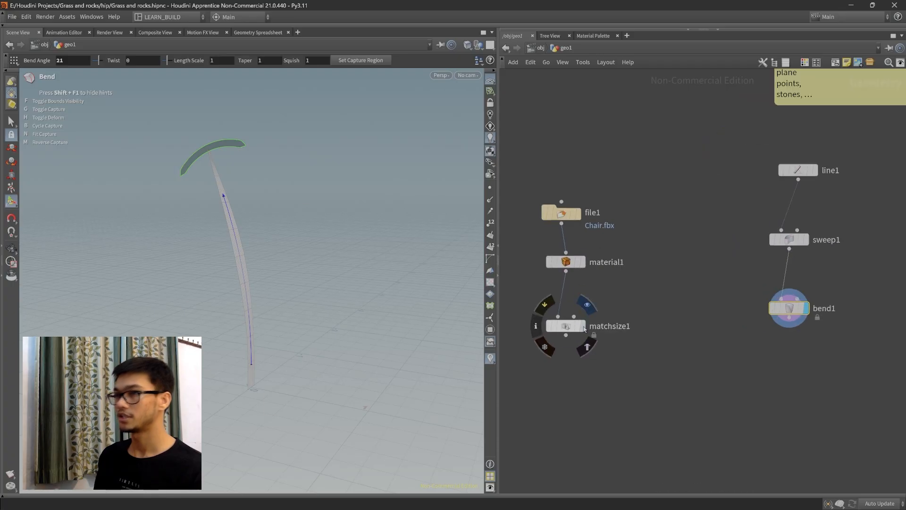
click(587, 305)
click(810, 287)
Add a Grid node beside line1 as the ground plane for the grass.
middle_drag(836, 296, 734, 324)
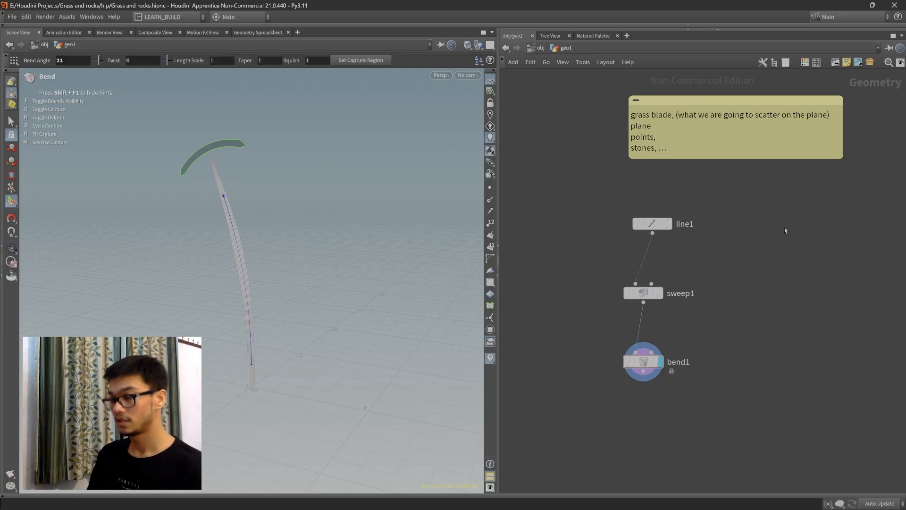
key(Tab)
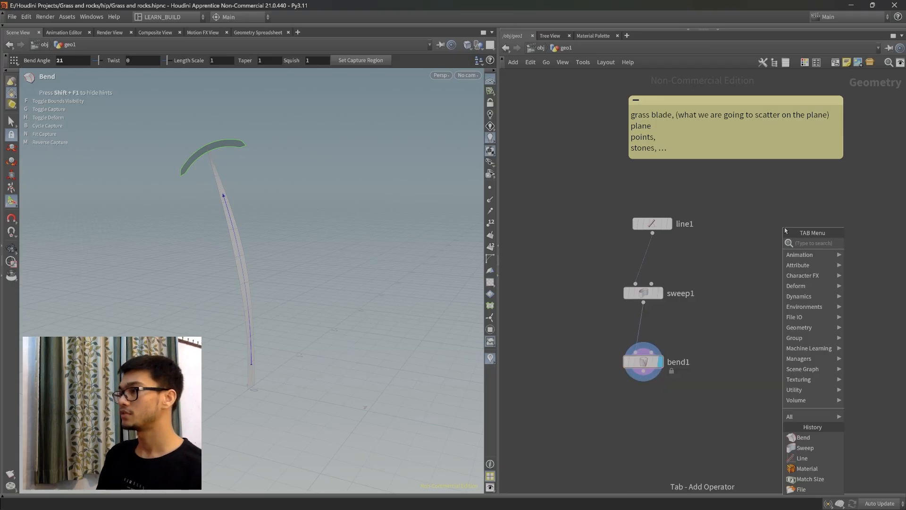
text(grid)
key(Return)
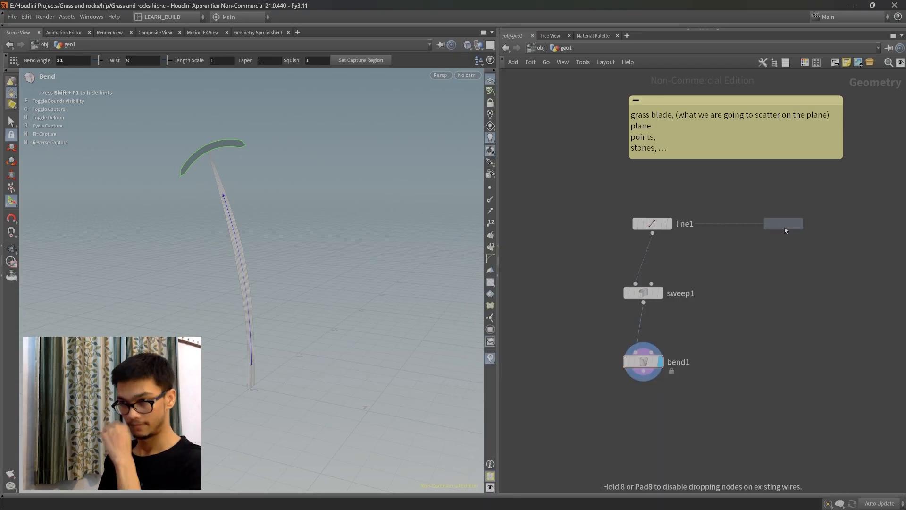
click(785, 231)
alt+drag(296, 328, 319, 375)
alt+middle_drag(319, 375, 256, 293)
alt+right_drag(256, 293, 352, 320)
Add a Scatter and Align node below grid1 and connect grid1's output to its first input.
key(Tab)
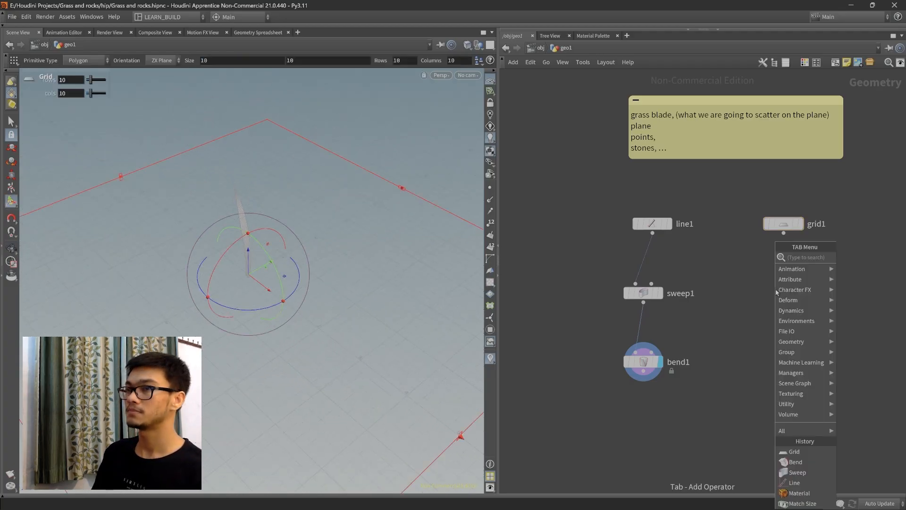
text(scatter)
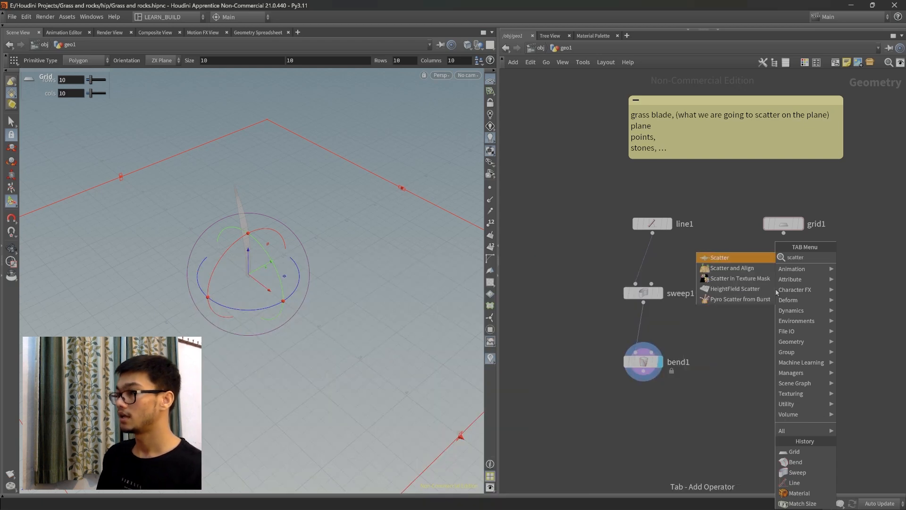
click(736, 268)
click(783, 278)
drag(784, 234, 776, 268)
key(Escape)
scroll(749, 370, up, 2)
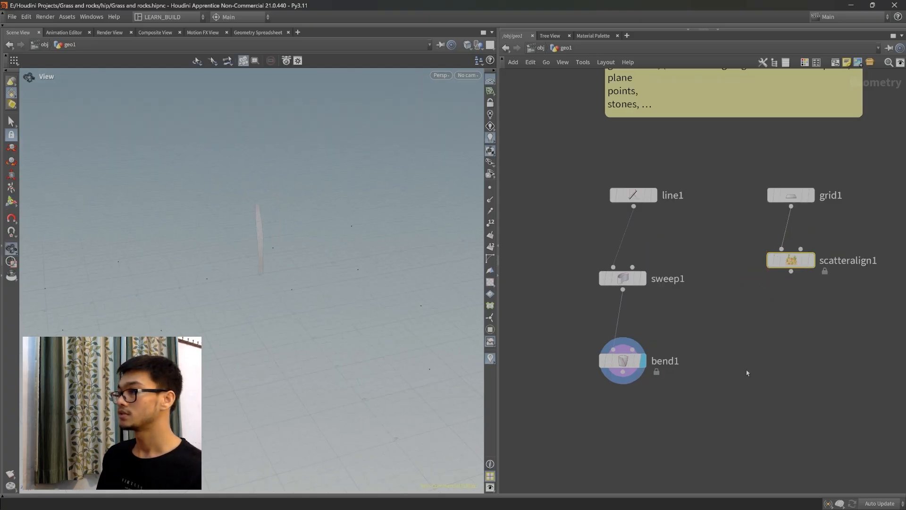
Display the scatteralign1 points, compare them with grid1's plane, and leave scatteralign1 as the displayed node.
click(814, 260)
key(Escape)
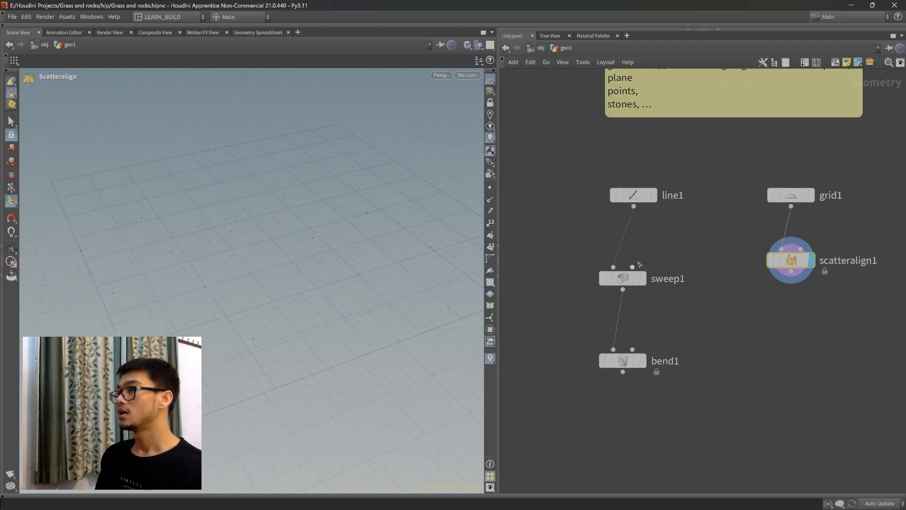
drag(809, 201, 796, 200)
click(800, 200)
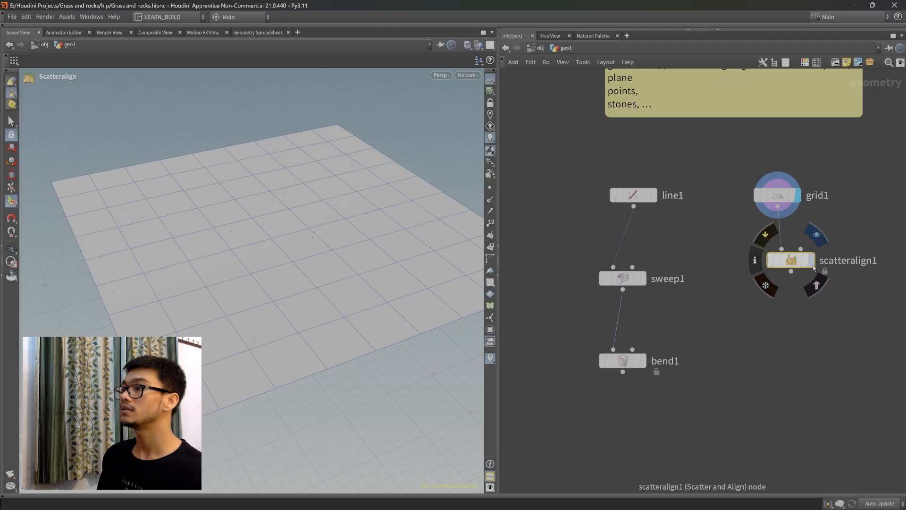
click(806, 262)
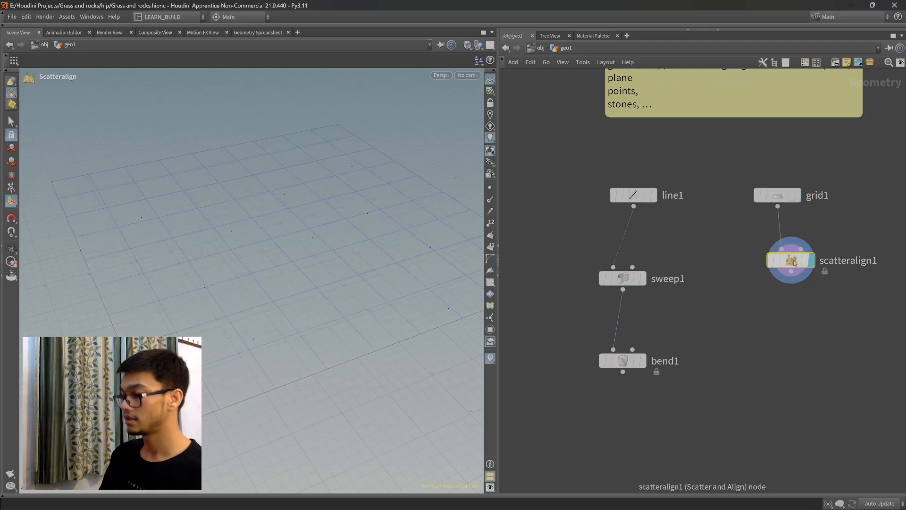
Show the scatteralign1 parameters and set its Coverage to 1.
key(p)
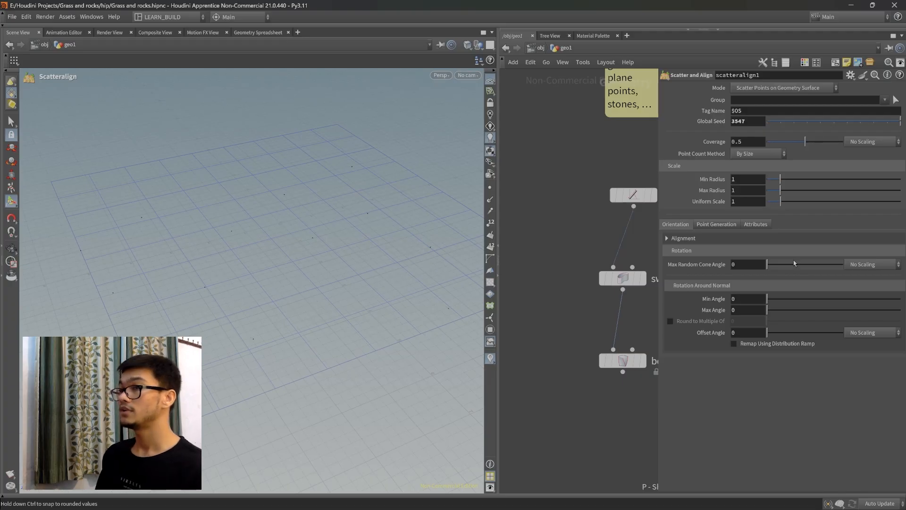
scroll(566, 302, down, 5)
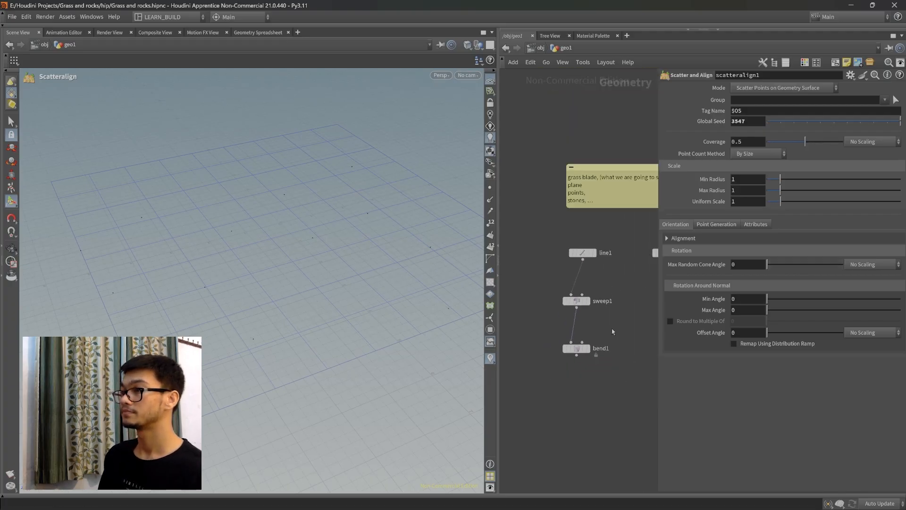
scroll(600, 341, up, 5)
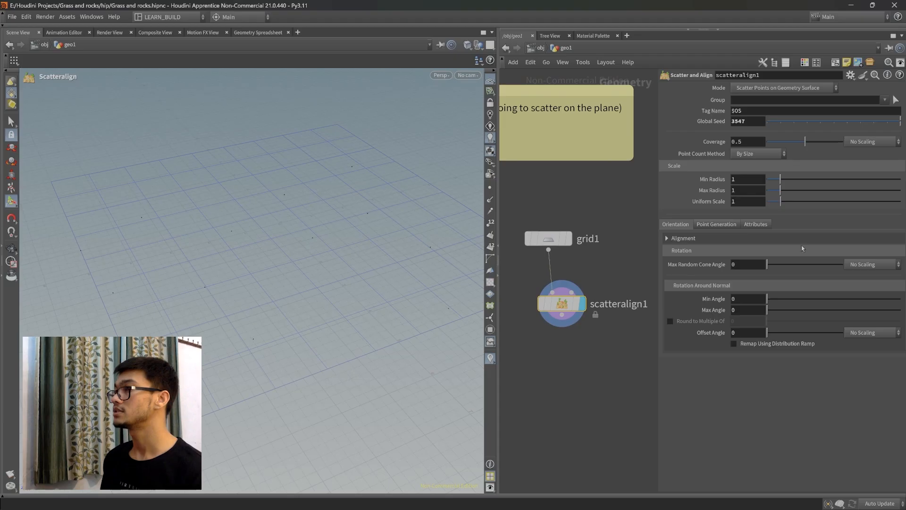
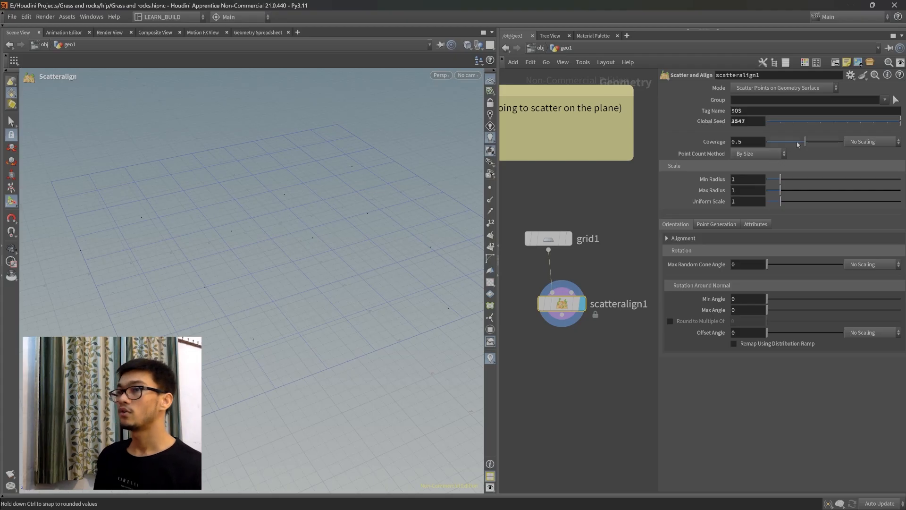
drag(804, 143, 845, 142)
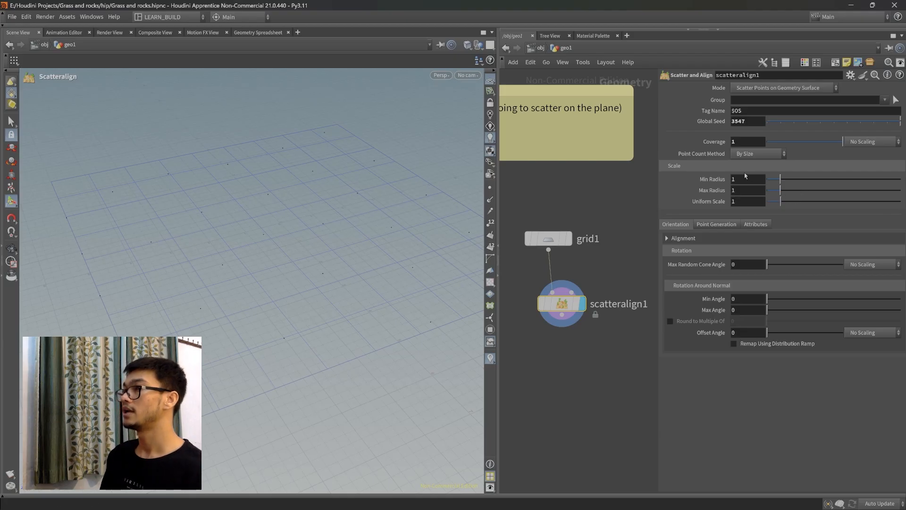
Switch scatteralign1's Point Count Method to By Density and set the Density Scale to 10.
click(755, 154)
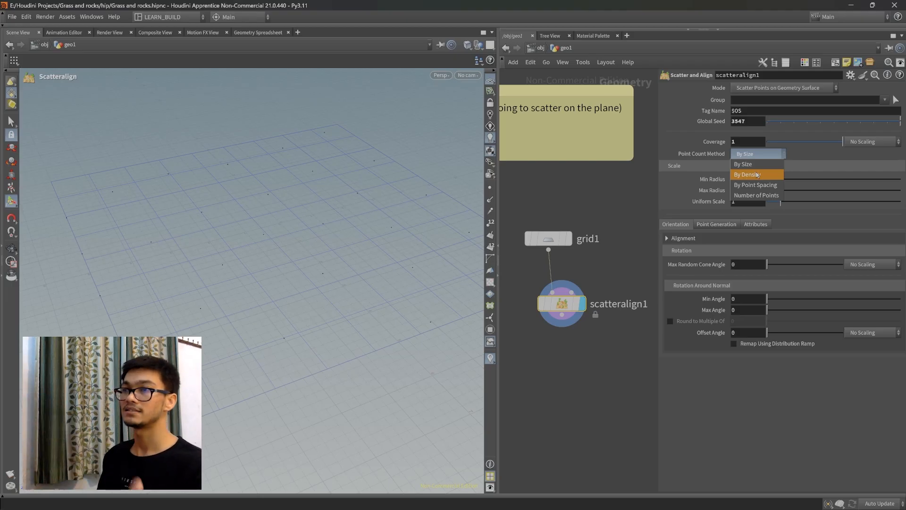
click(757, 175)
alt+drag(347, 267, 313, 286)
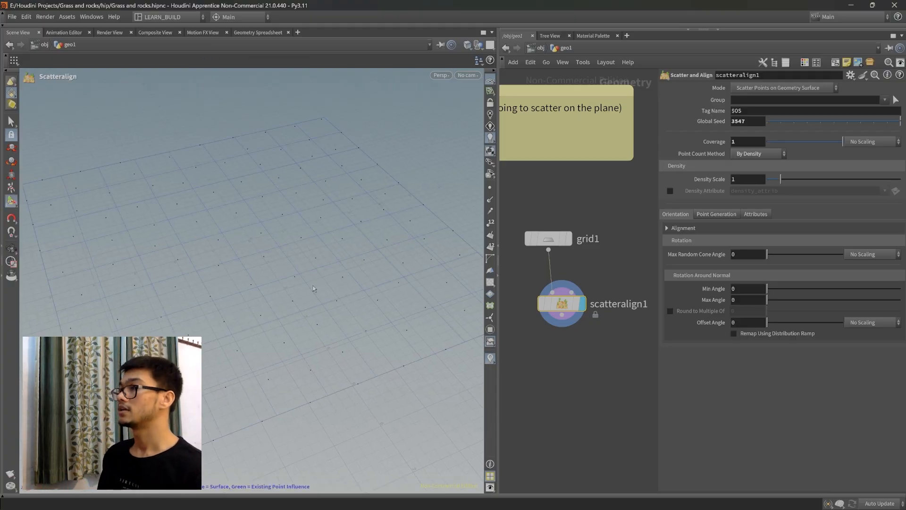
drag(780, 179, 901, 184)
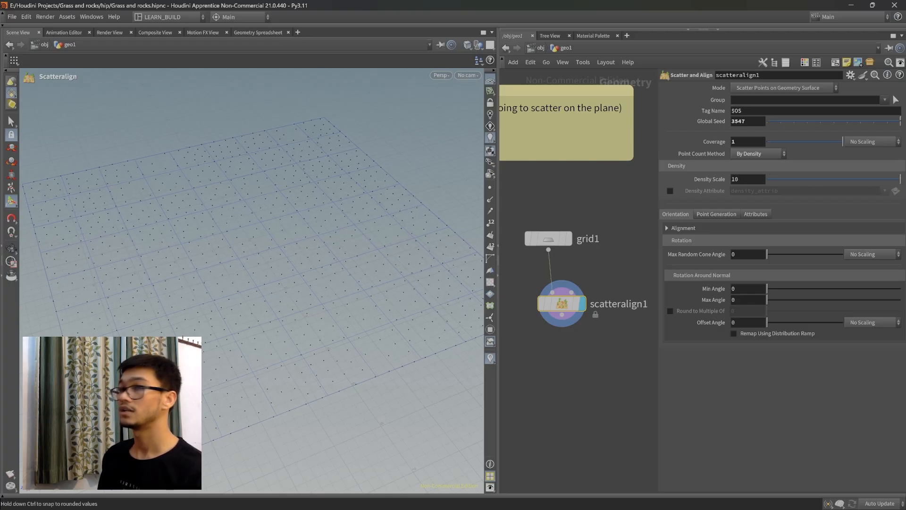
key(Escape)
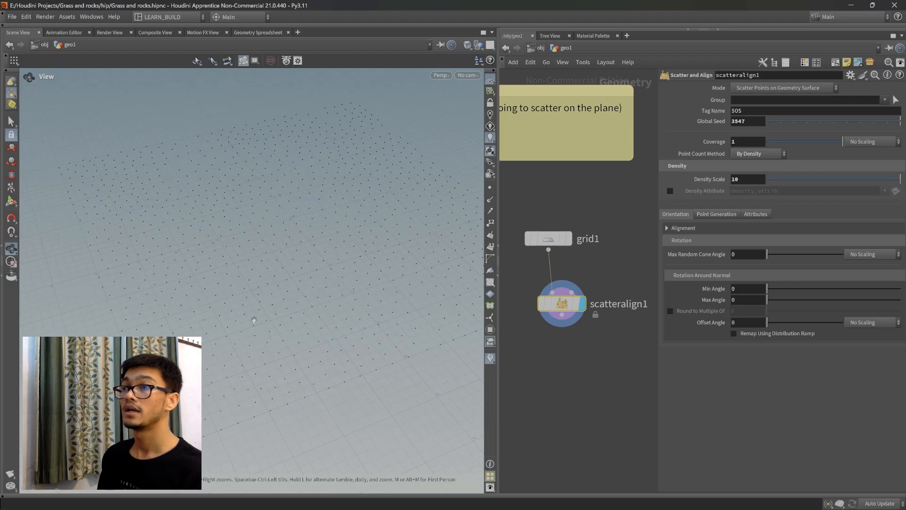
key(Return)
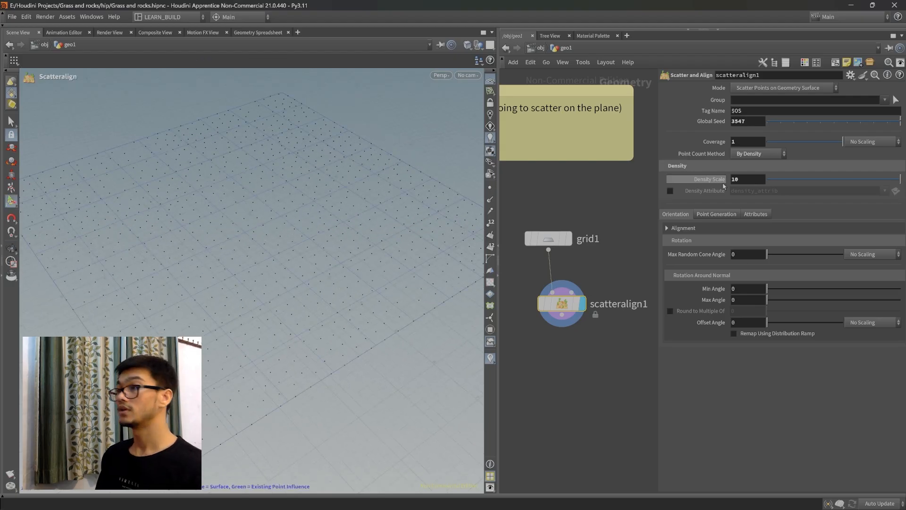
Show scatteralign1's Point Generation parameters and raise Relax Iterations to 15.
click(716, 214)
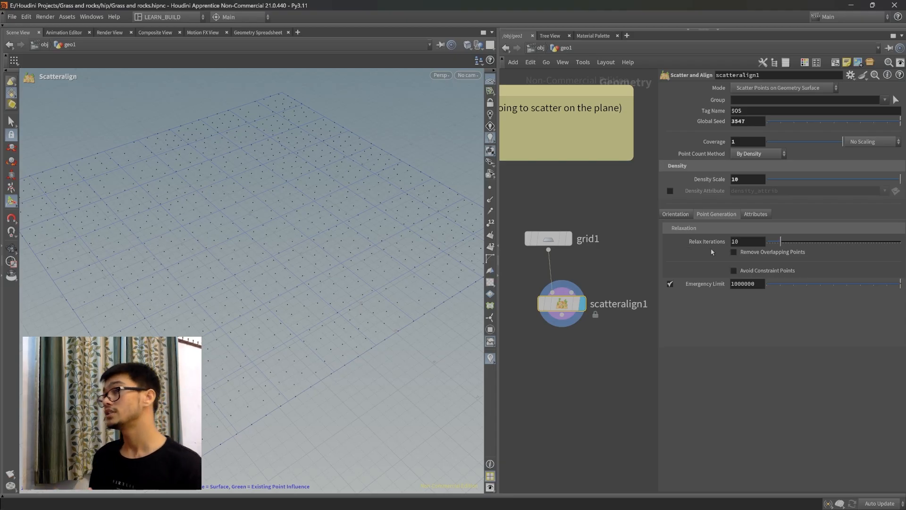
alt+drag(281, 250, 299, 251)
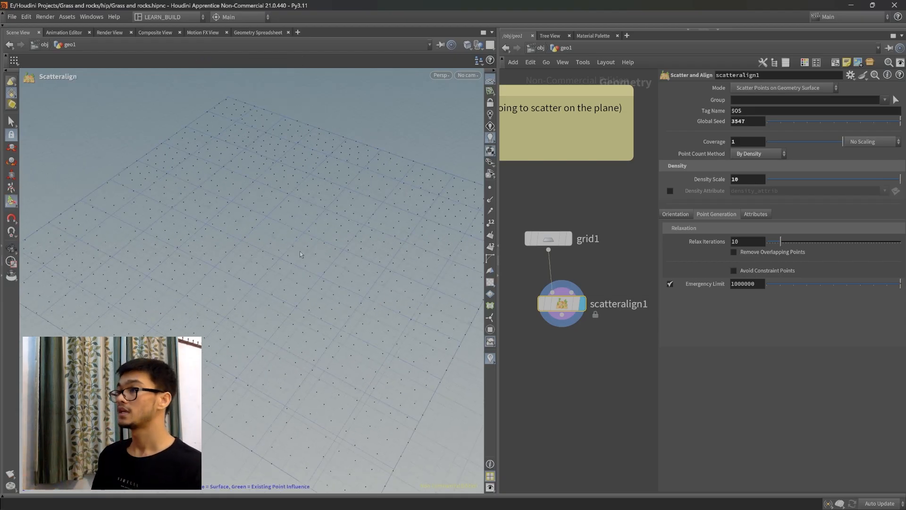
drag(780, 243, 788, 246)
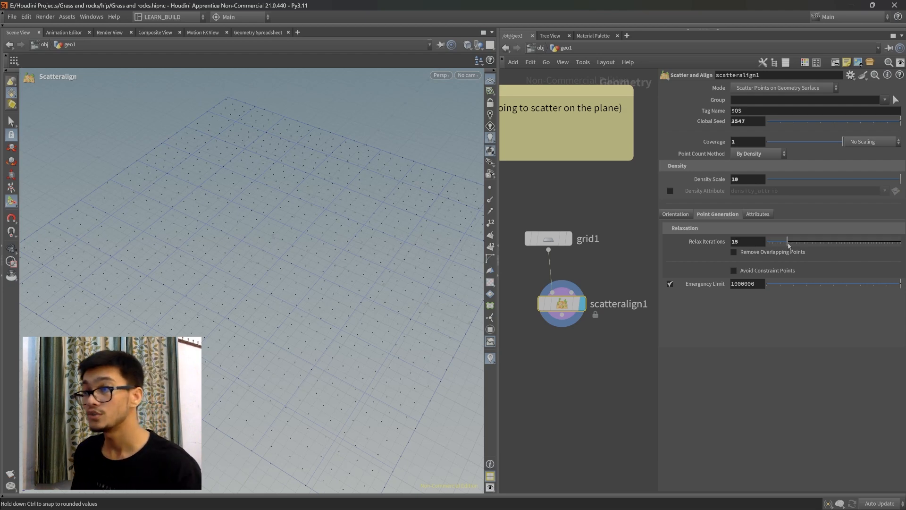
Examine the spacing of the relaxed scatter points on the grid up close and across the whole plane.
alt+right_drag(376, 241, 368, 271)
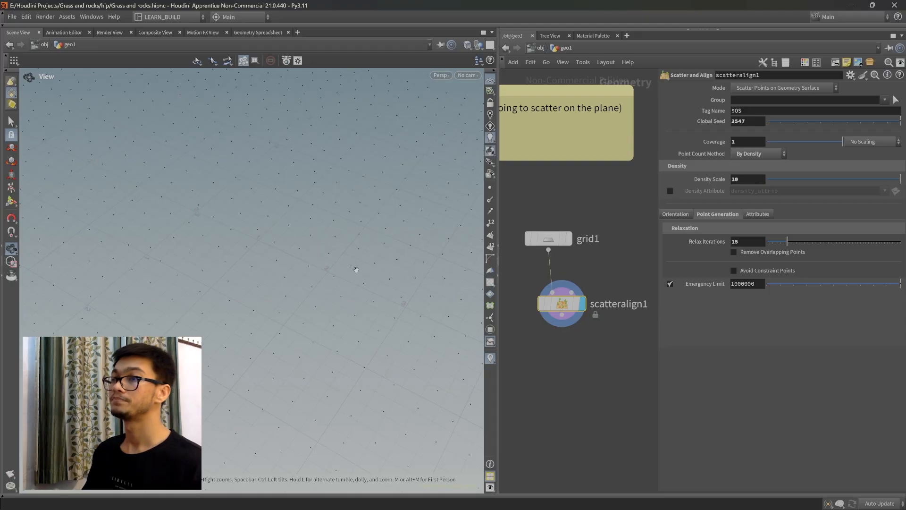
alt+middle_drag(357, 270, 327, 275)
alt+right_drag(328, 275, 266, 296)
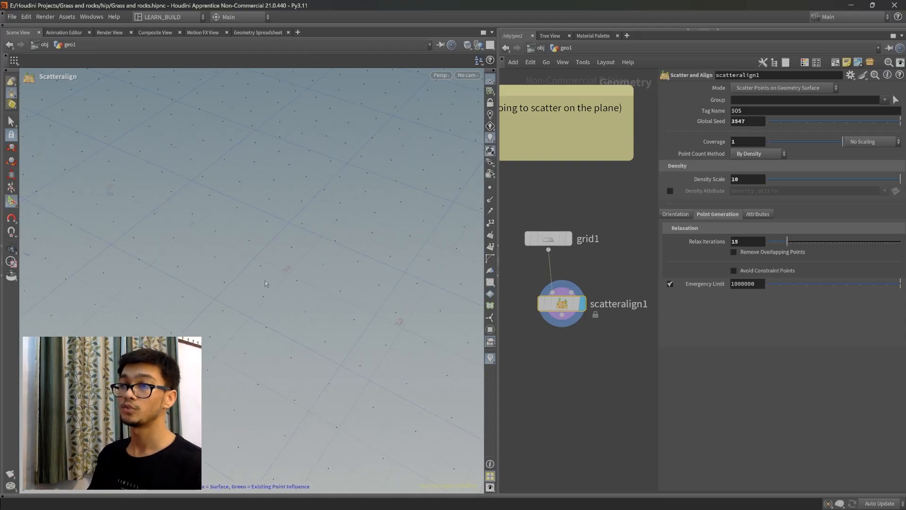
alt+drag(281, 295, 305, 292)
alt+right_drag(300, 274, 321, 304)
alt+middle_drag(321, 304, 294, 278)
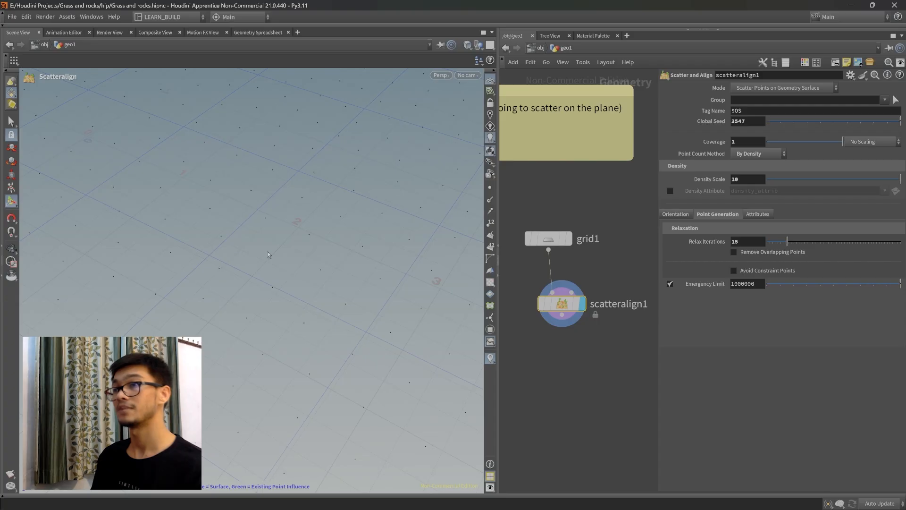
alt+drag(267, 257, 273, 276)
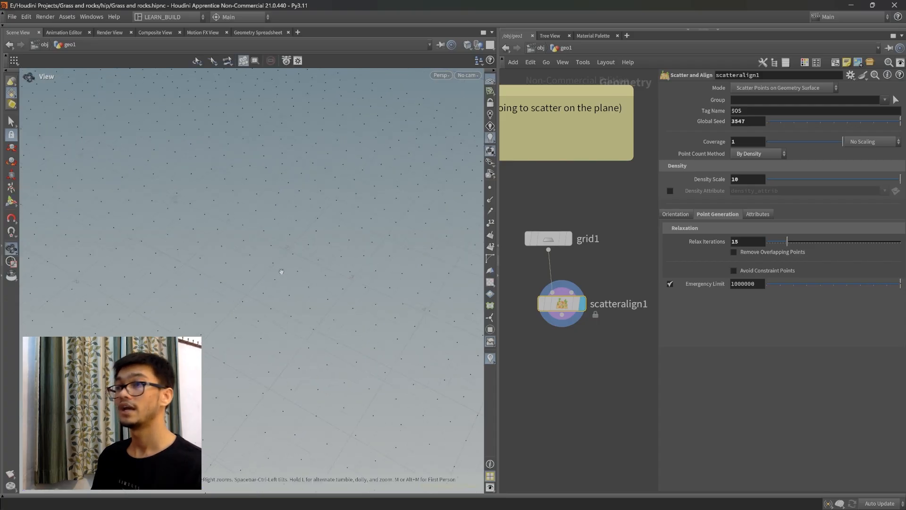
alt+drag(255, 294, 296, 282)
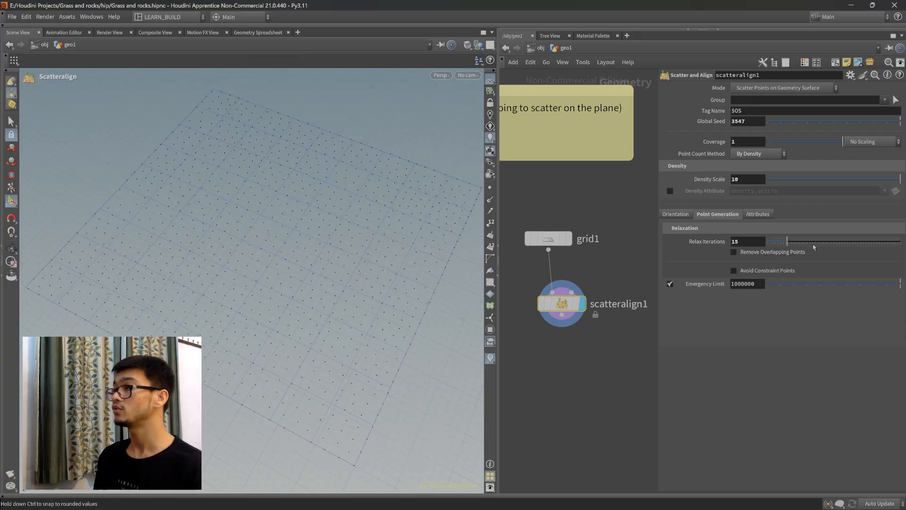
Set scatteralign1's Relax Iterations to 0, check the point distribution, and show its Orientation parameters.
drag(786, 244, 767, 244)
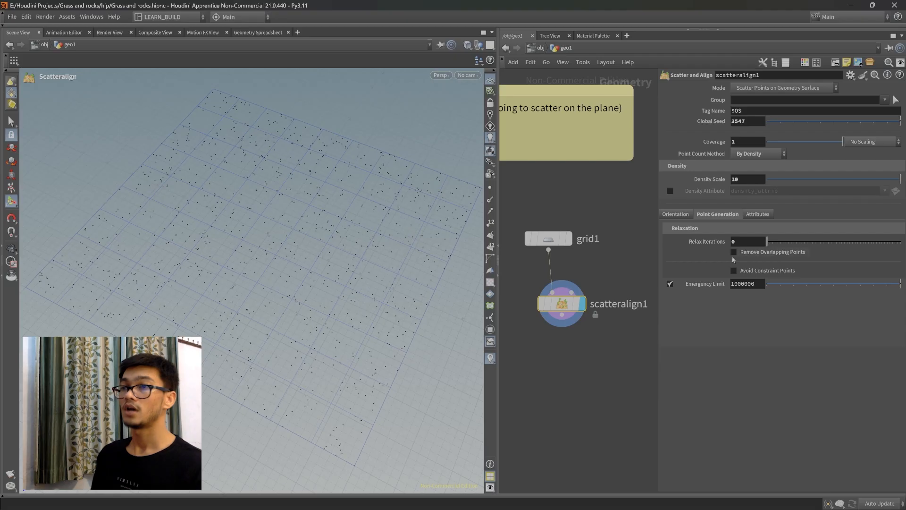
key(Escape)
key(Return)
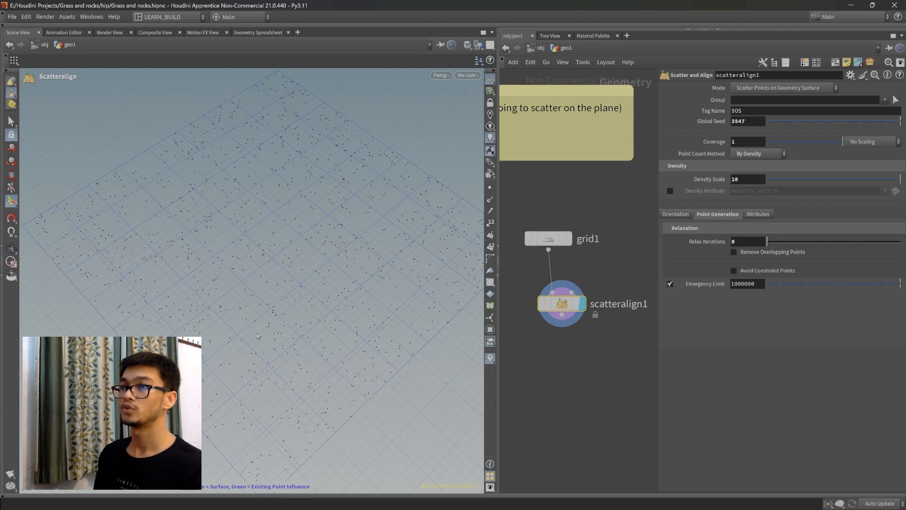
alt+middle_drag(263, 335, 273, 327)
alt+drag(290, 303, 273, 282)
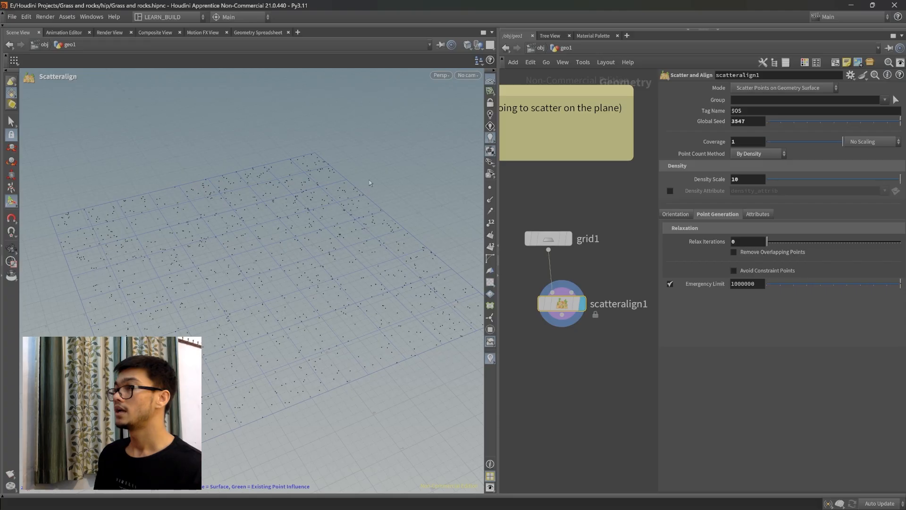
click(686, 214)
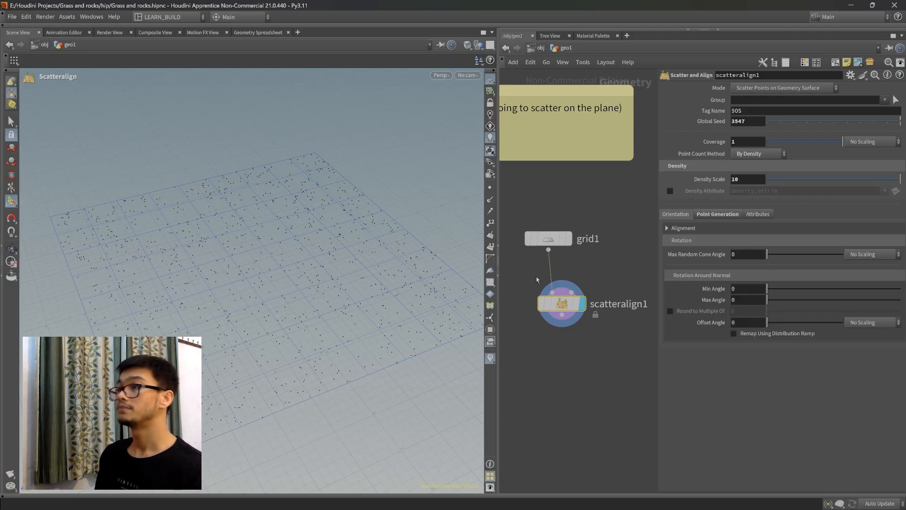
Add a Copy to Points node below and between bend1 and scatteralign1.
middle_drag(554, 388, 573, 374)
scroll(569, 420, down, 3)
middle_drag(568, 421, 591, 366)
key(Tab)
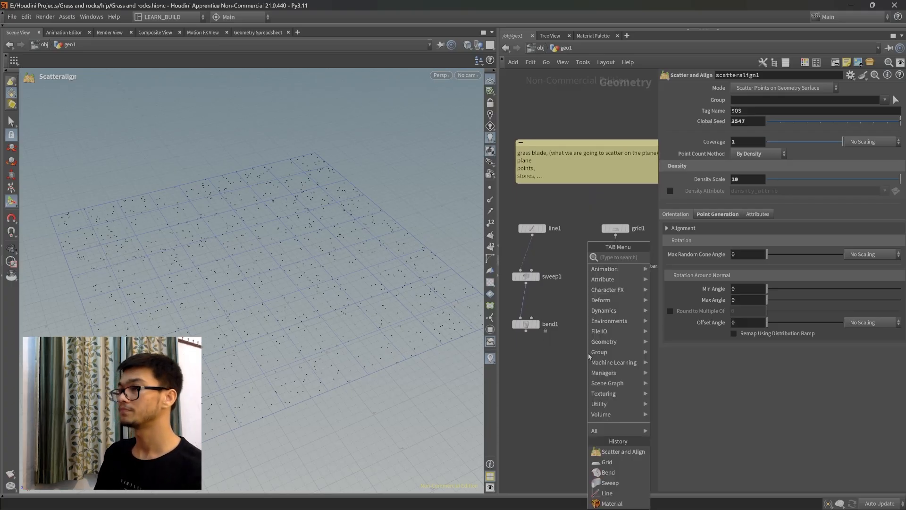
text(cop)
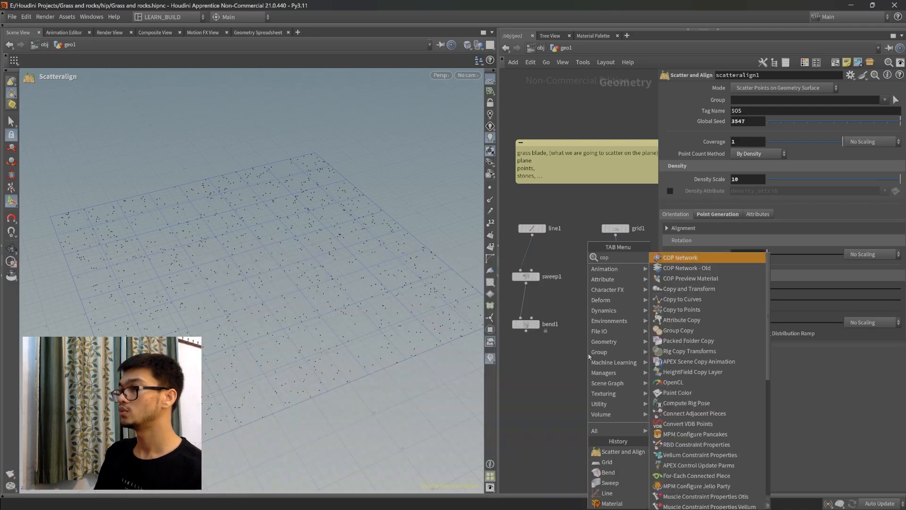
text(y)
key(Down)
key(Down)
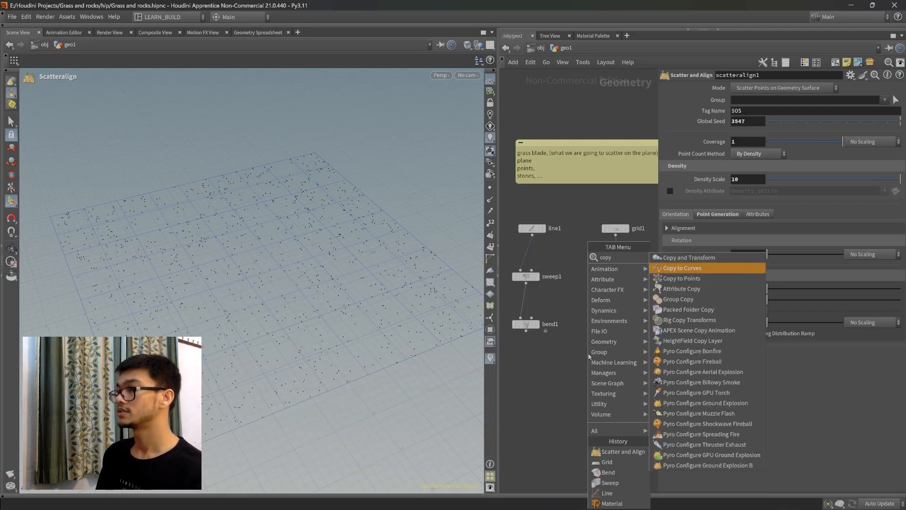
key(Return)
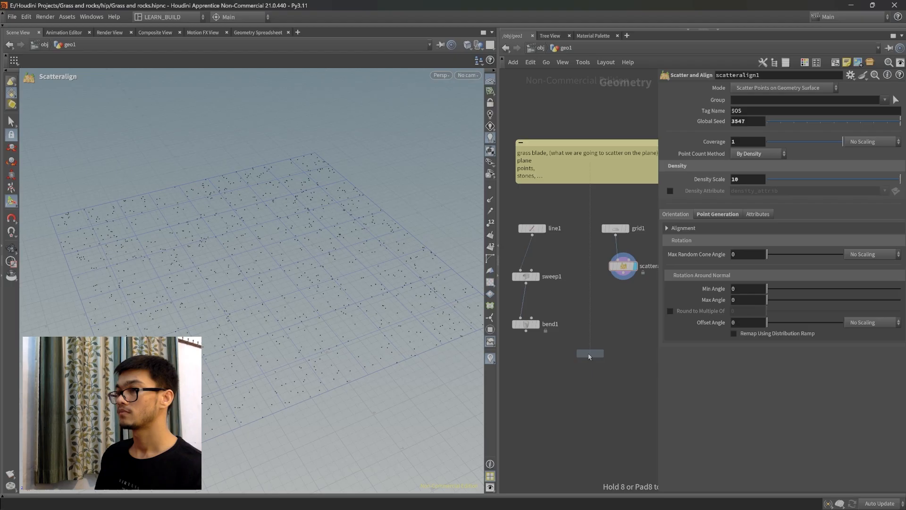
click(589, 356)
Connect bend1 to the first and scatteralign1 to the second input of copytopoints1, and display copytopoints1.
drag(528, 334, 623, 272)
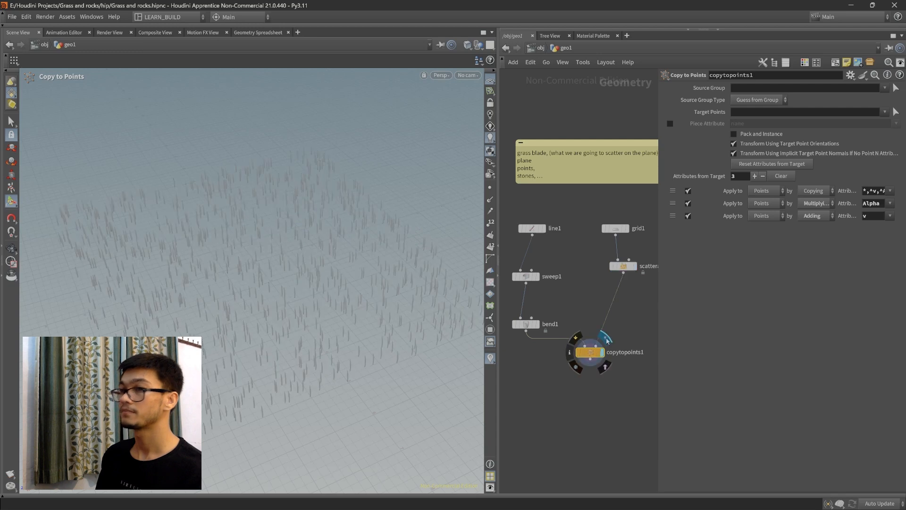
key(Escape)
drag(222, 339, 264, 337)
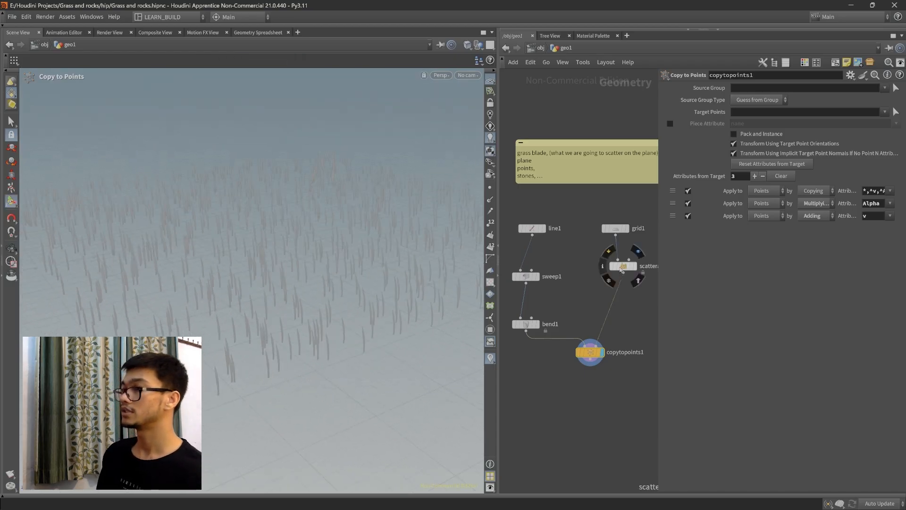
Select scatteralign1, shift it down slightly, and turn off its pscale Radius Attribute.
drag(623, 267, 618, 296)
mouse_move(618, 297)
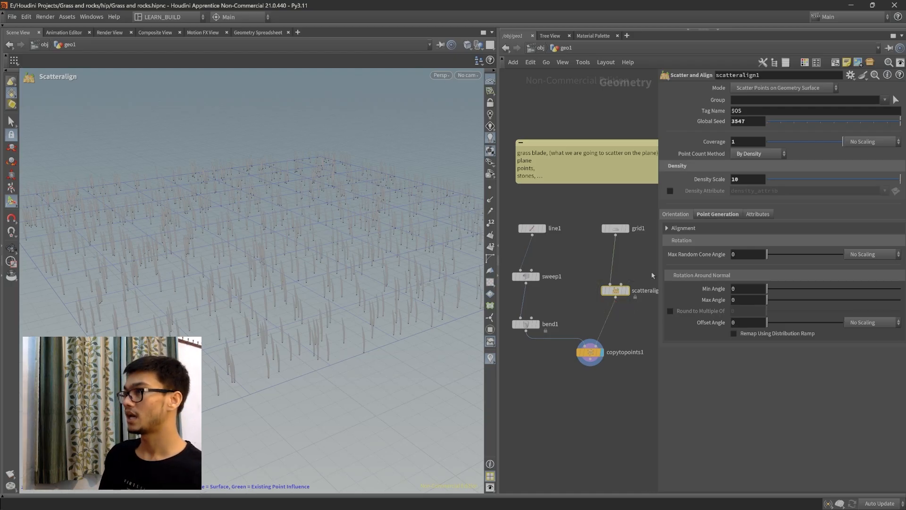
click(758, 213)
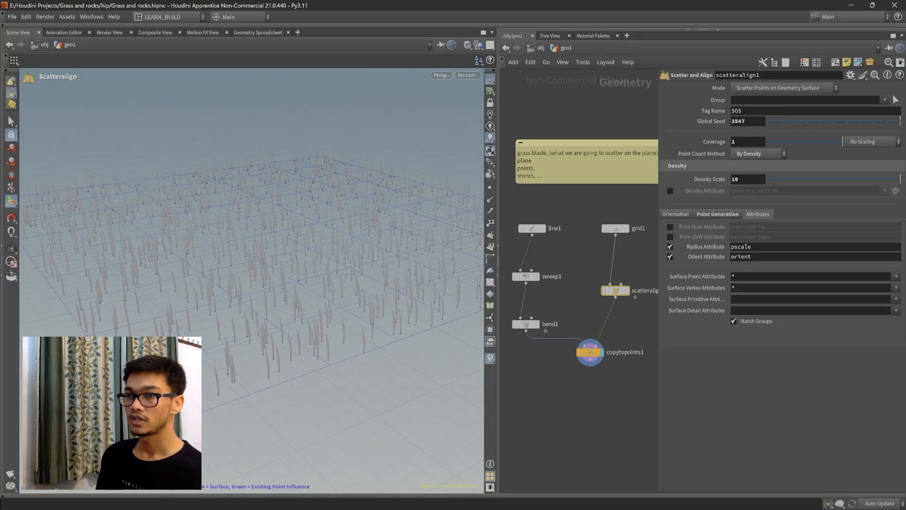
alt+drag(262, 325, 312, 360)
scroll(259, 322, up, 4)
alt+drag(226, 343, 270, 365)
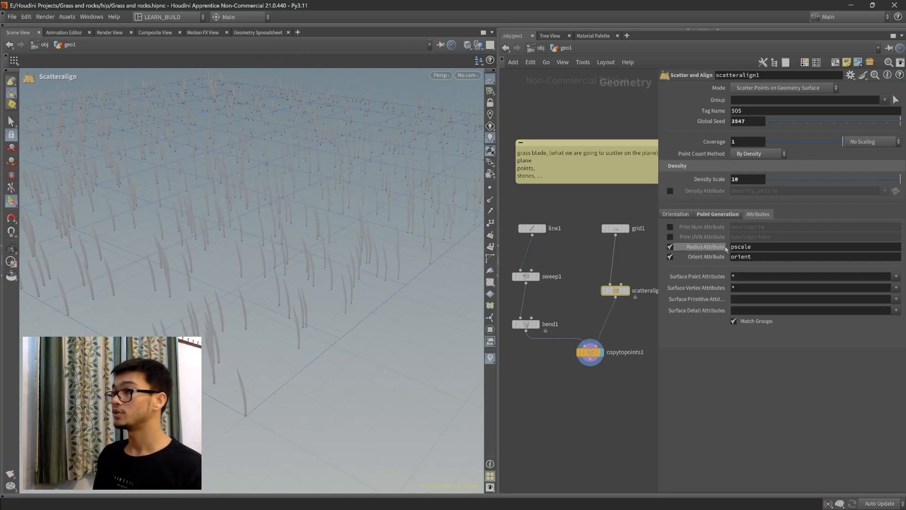
alt+drag(345, 373, 360, 385)
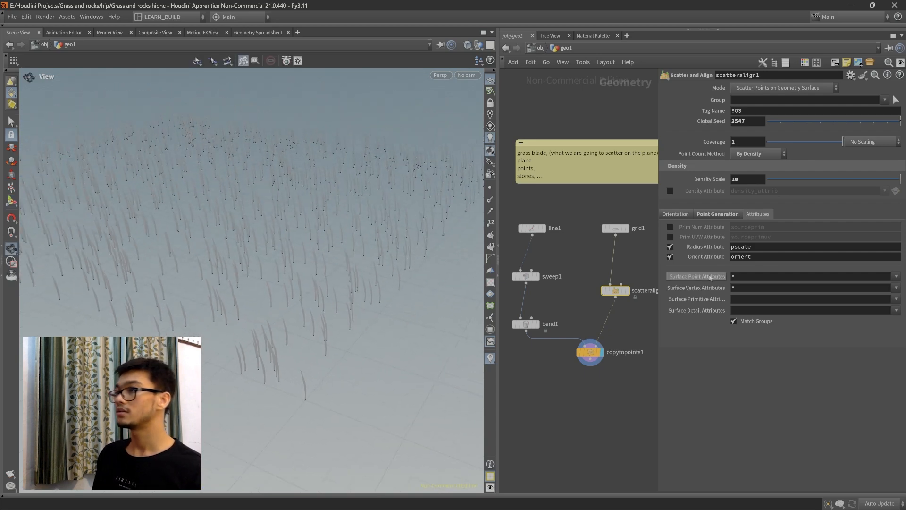
click(671, 247)
alt+drag(302, 264, 378, 294)
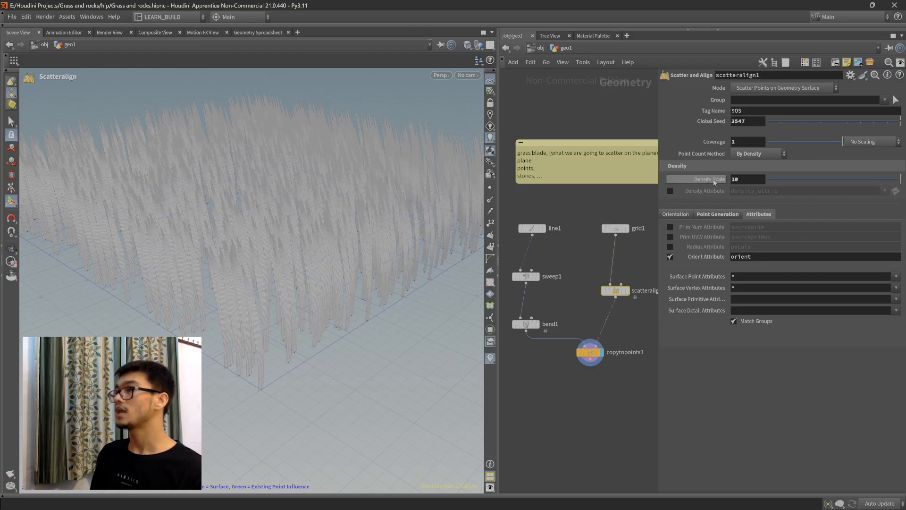
Move scatteralign1 up a little and set its Rotation Around Normal Max Angle to 360.
scroll(623, 321, up, 2)
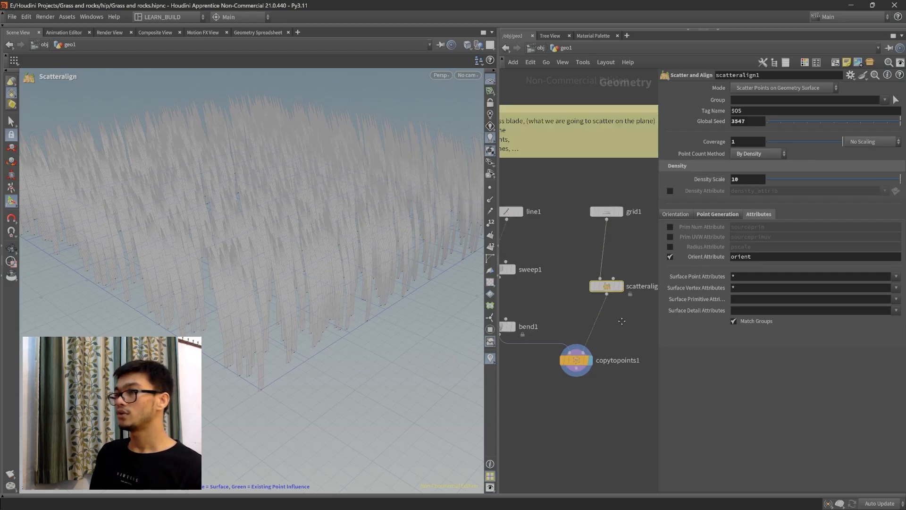
drag(615, 292, 616, 274)
alt+drag(264, 264, 288, 275)
click(608, 271)
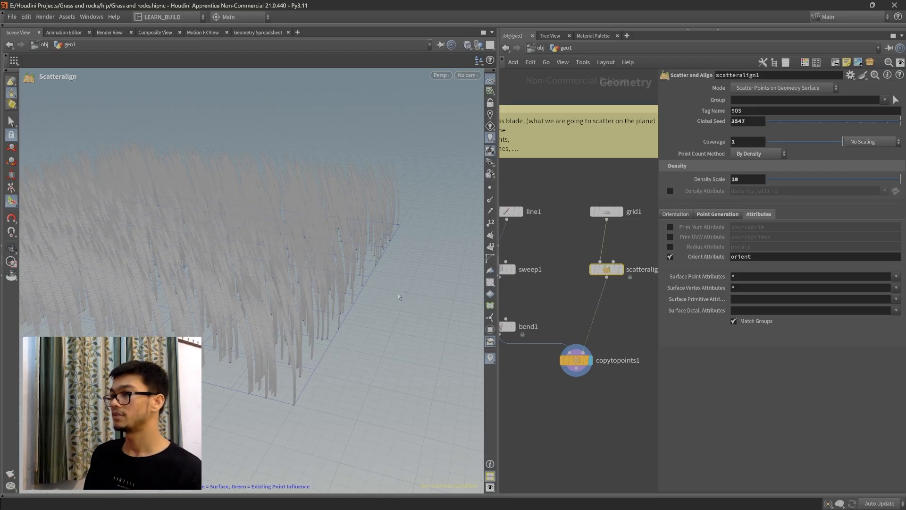
mouse_move(609, 271)
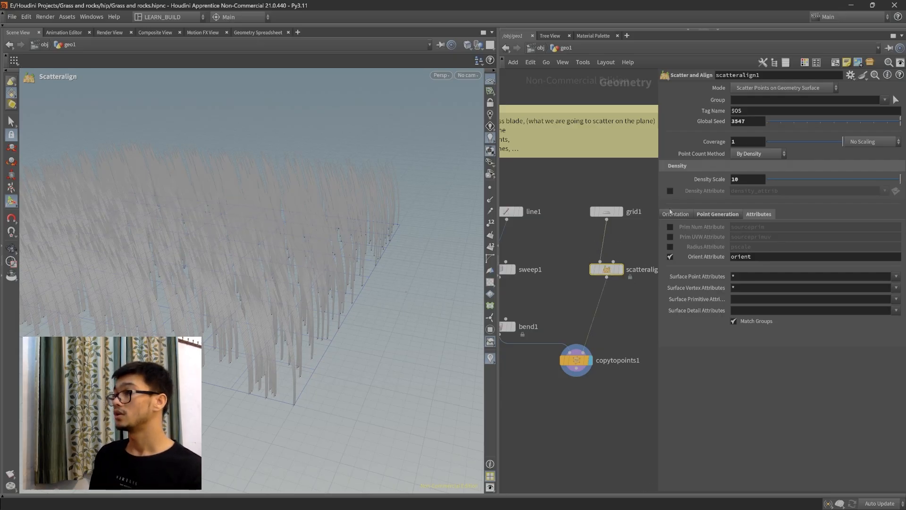
click(673, 213)
drag(767, 302, 901, 303)
alt+drag(340, 279, 273, 297)
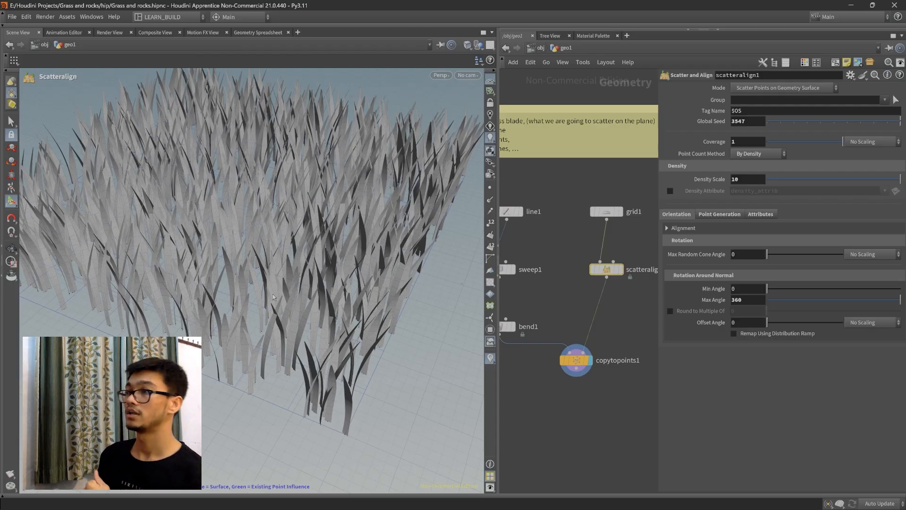
Compare the grass with scatteralign1's Max Angle at 0, and return the Max Angle to 360.
drag(778, 302, 758, 304)
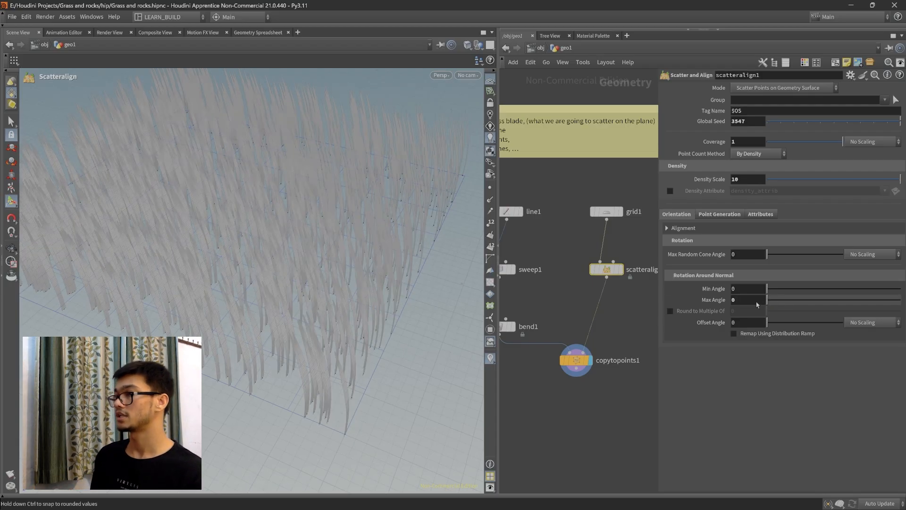
drag(756, 304, 904, 303)
mouse_move(250, 328)
alt+mouse_down()
mouse_move(269, 284)
mouse_move(240, 325)
alt+mouse_up()
key(Return)
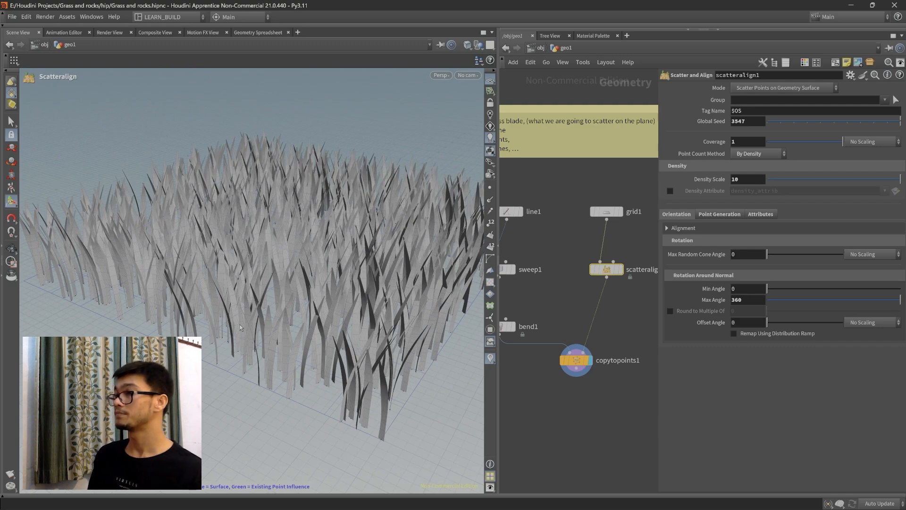
Tilt the blades randomly by setting scatteralign1's Max Random Cone Angle to 15.7, and raise it to 19.1.
drag(767, 254, 774, 254)
alt+drag(292, 264, 253, 289)
scroll(257, 302, up, 2)
alt+middle_drag(271, 439, 269, 361)
key(Return)
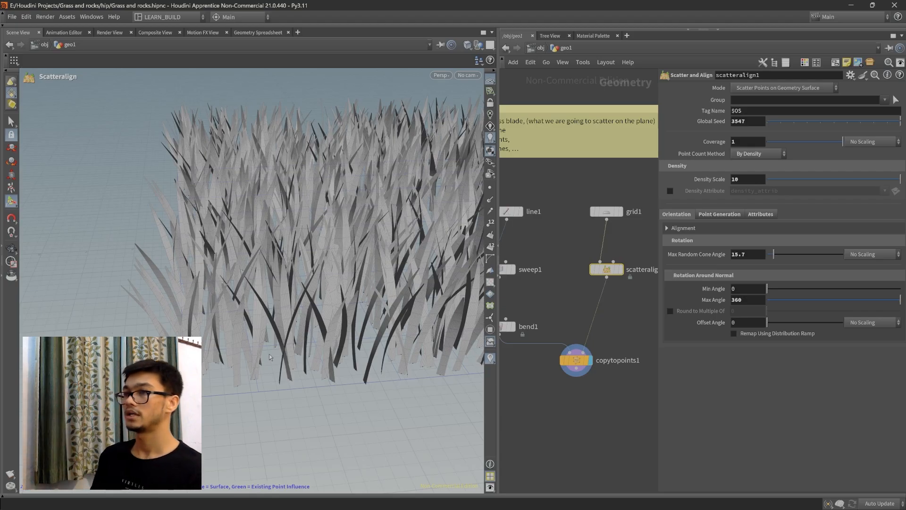
alt+drag(265, 360, 292, 321)
drag(778, 256, 779, 257)
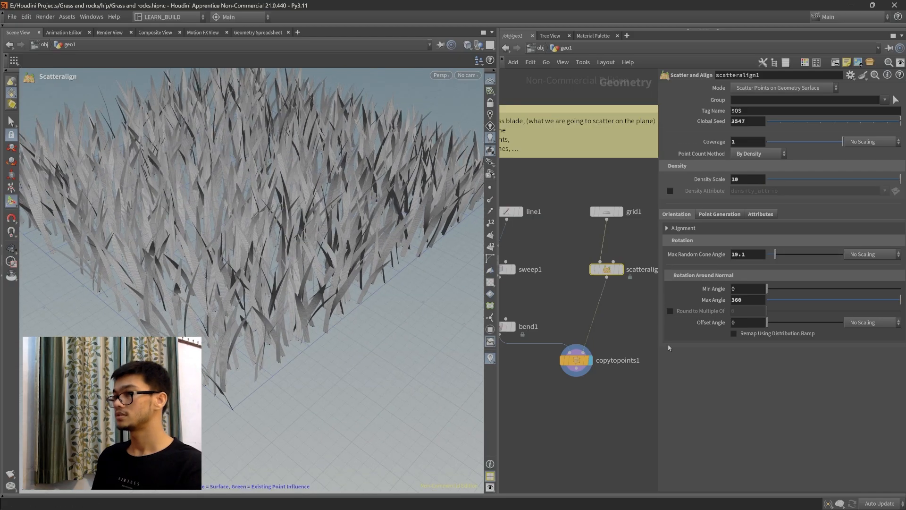
Hide the node parameters, nudge scatteralign1 up slightly, and view the grass patch from several angles.
key(p)
alt+drag(245, 309, 312, 295)
mouse_move(609, 270)
mouse_down()
mouse_move(609, 278)
mouse_move(610, 265)
mouse_up()
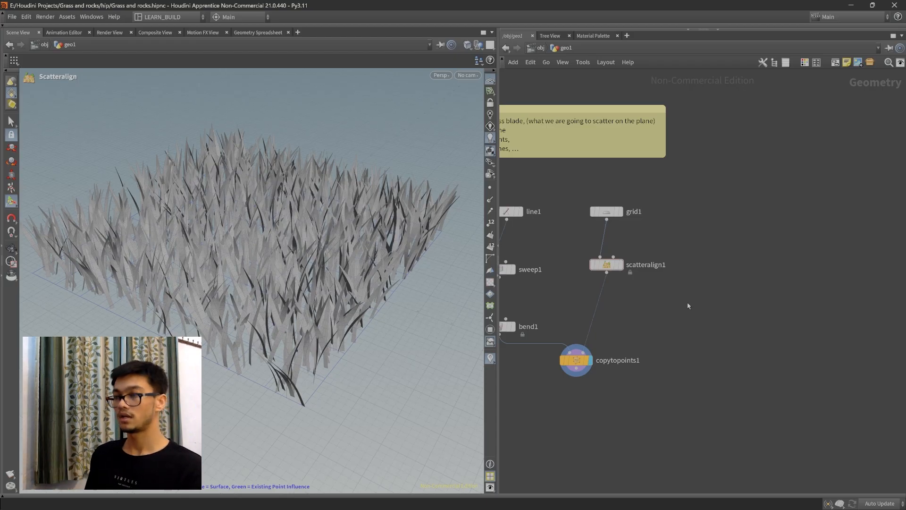
alt+drag(298, 289, 318, 257)
scroll(318, 256, up, 1)
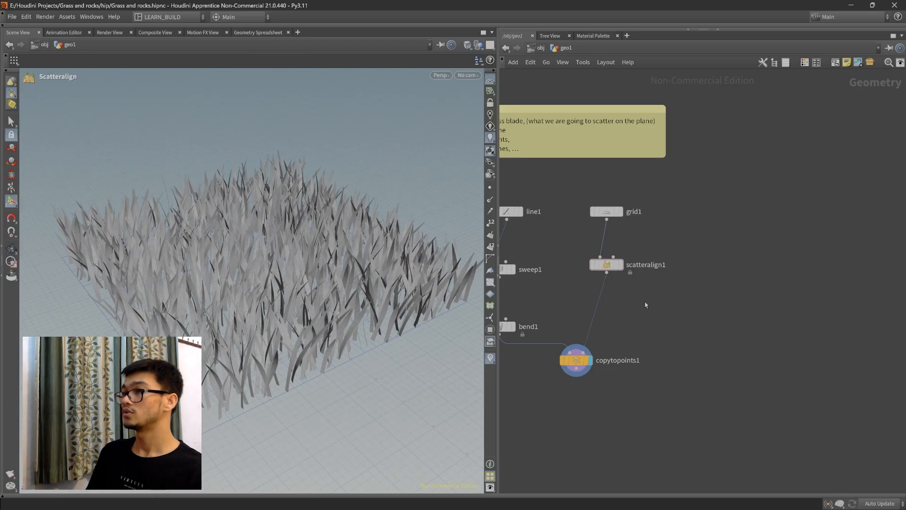
Insert an Attribute Randomize node between scatteralign1 and copytopoints1 so it gives the blades random Cd colours.
key(Tab)
text(attri)
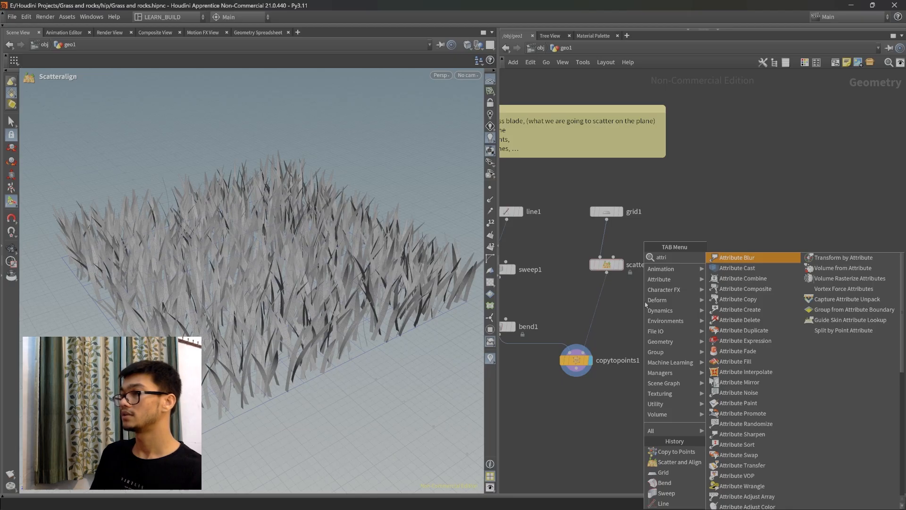
key(BackSpace)
key(BackSpace)
key(BackSpace)
key(BackSpace)
text(ttri)
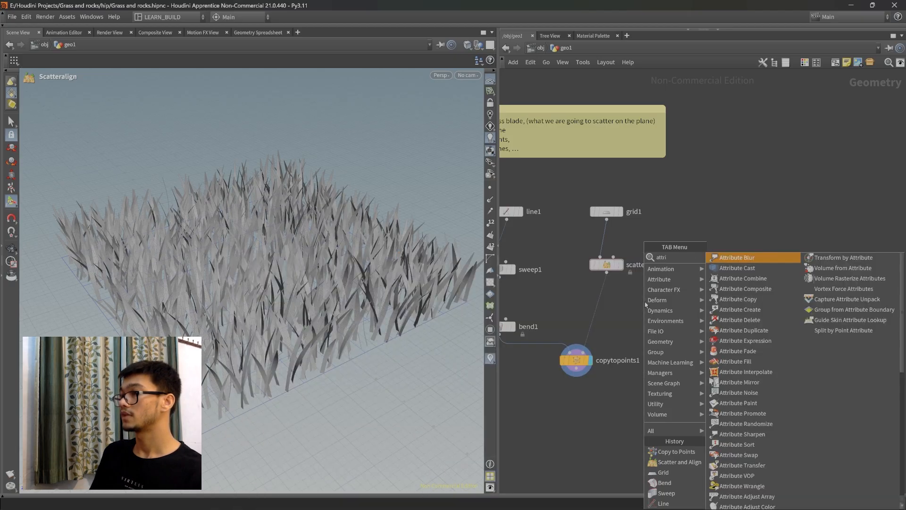
text(bute ran)
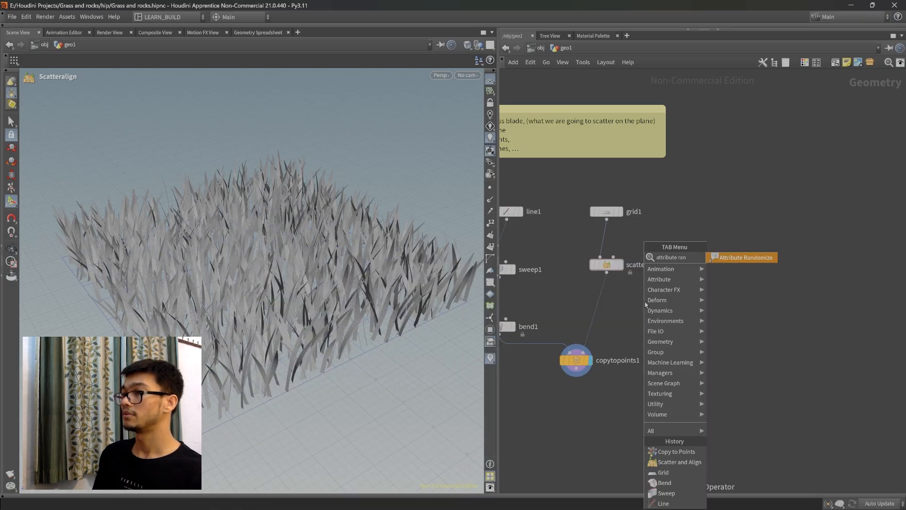
key(Return)
click(598, 310)
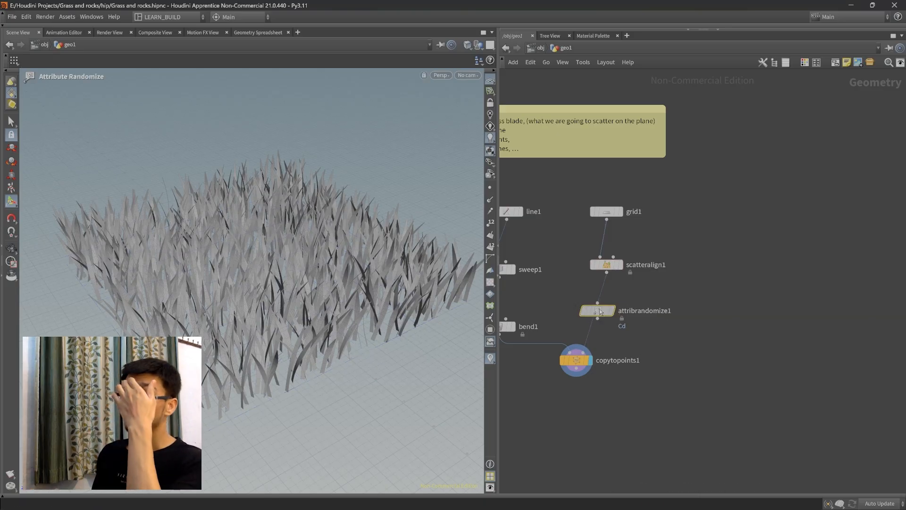
drag(595, 315, 601, 315)
alt+middle_drag(230, 321, 286, 295)
scroll(286, 295, up, 2)
alt+drag(286, 296, 303, 284)
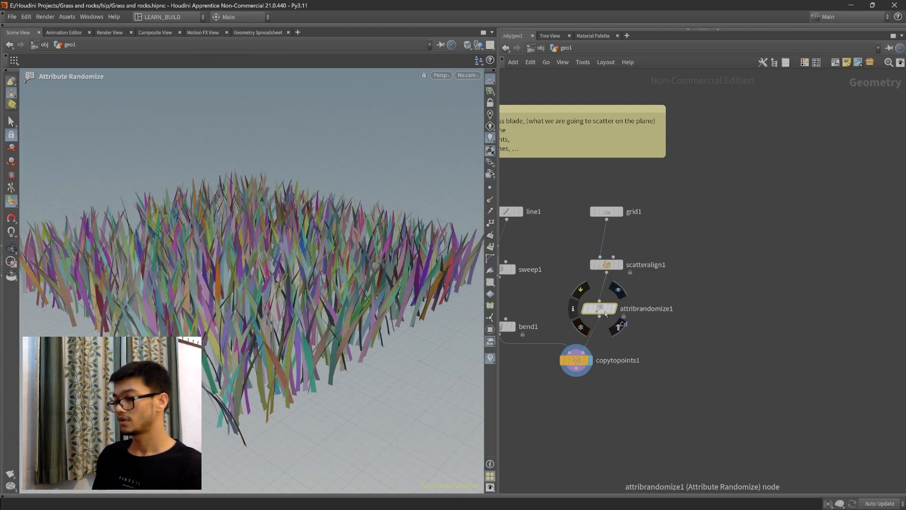
Change attribrandomize1's Attribute Name to pscale and view the varied blade sizes from several angles.
key(p)
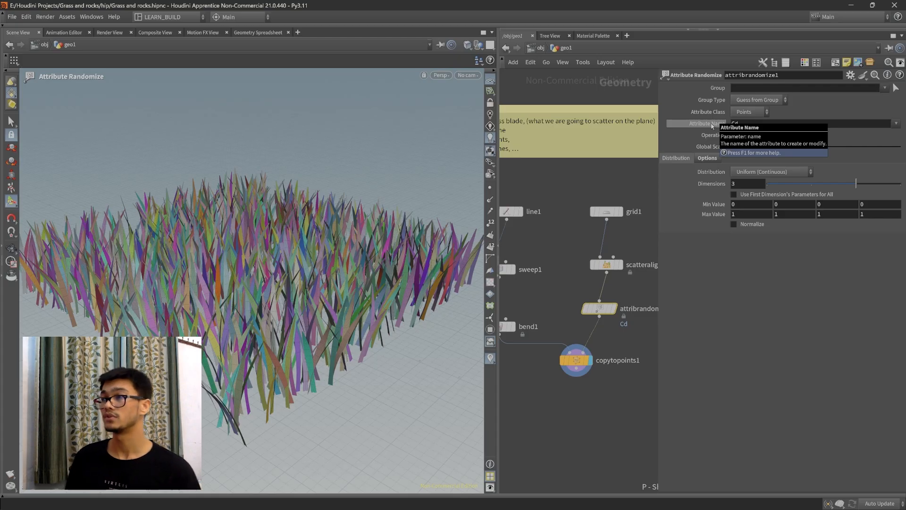
click(743, 125)
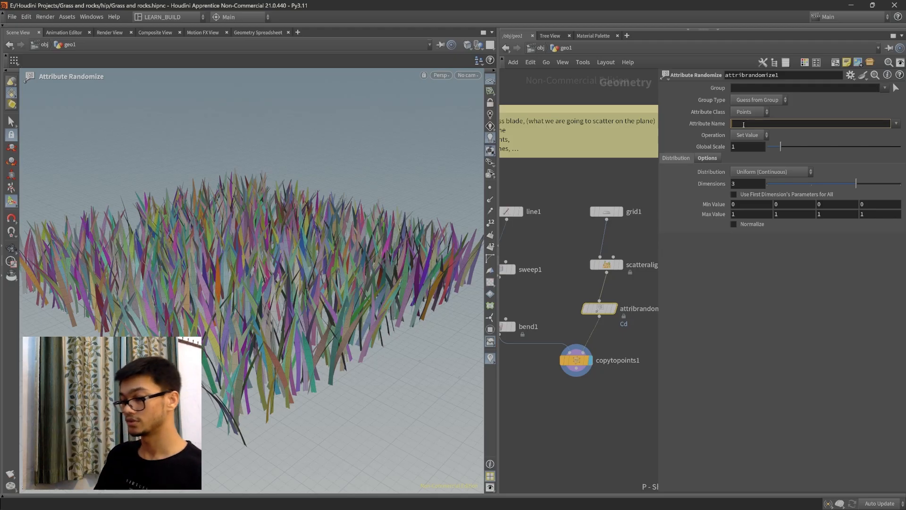
text(cale)
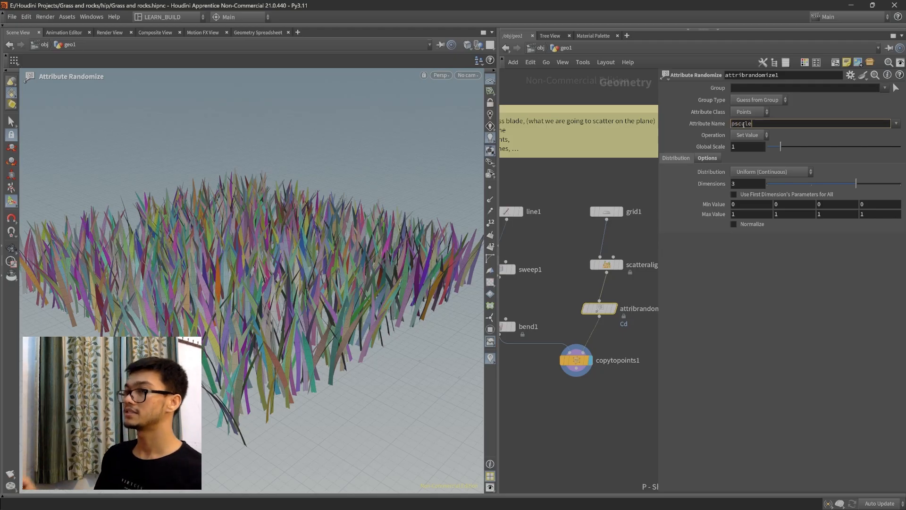
key(Return)
key(Escape)
alt+drag(425, 211, 443, 274)
alt+middle_drag(443, 274, 481, 226)
drag(586, 316, 586, 315)
alt+drag(336, 307, 284, 342)
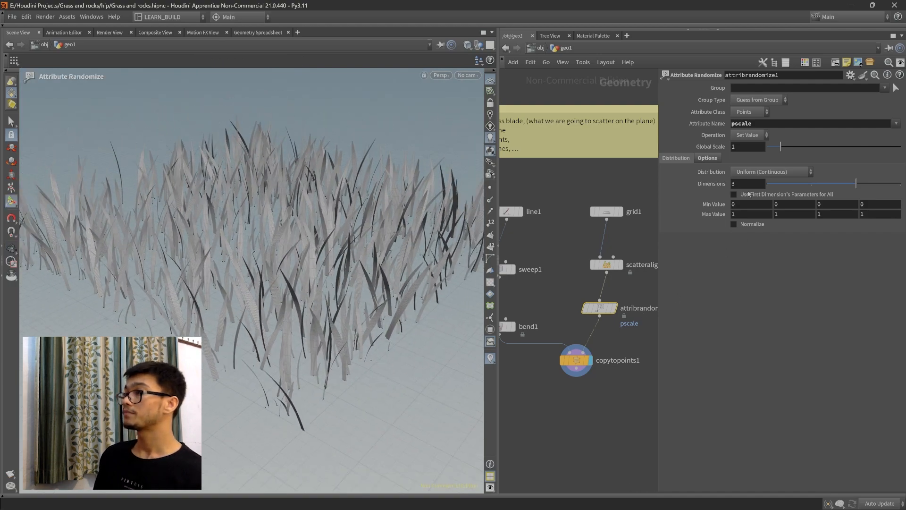
Set attribrandomize1's Dimensions to 1 and its Global Scale to 0.6.
drag(791, 187, 822, 187)
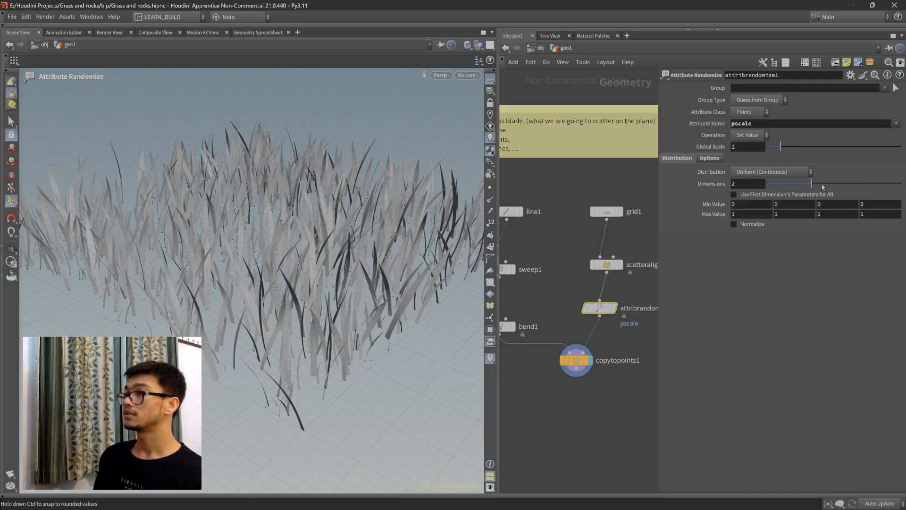
mouse_move(780, 147)
mouse_down()
mouse_move(807, 150)
mouse_move(780, 151)
mouse_up()
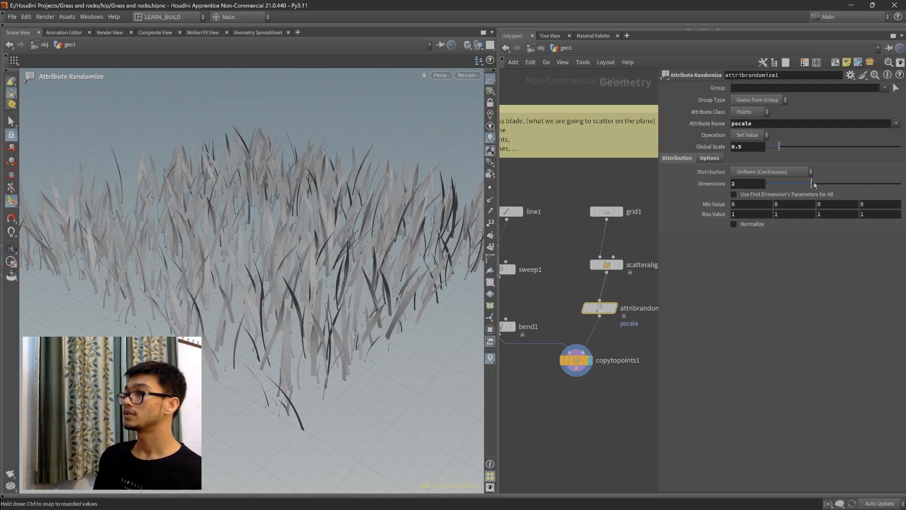
drag(817, 187, 772, 186)
drag(780, 146, 790, 152)
alt+drag(397, 255, 680, 259)
drag(785, 147, 777, 150)
alt+drag(366, 258, 460, 284)
Switch attribrandomize1's Distribution to Exponential and set its Global Scale to 0.39.
click(758, 173)
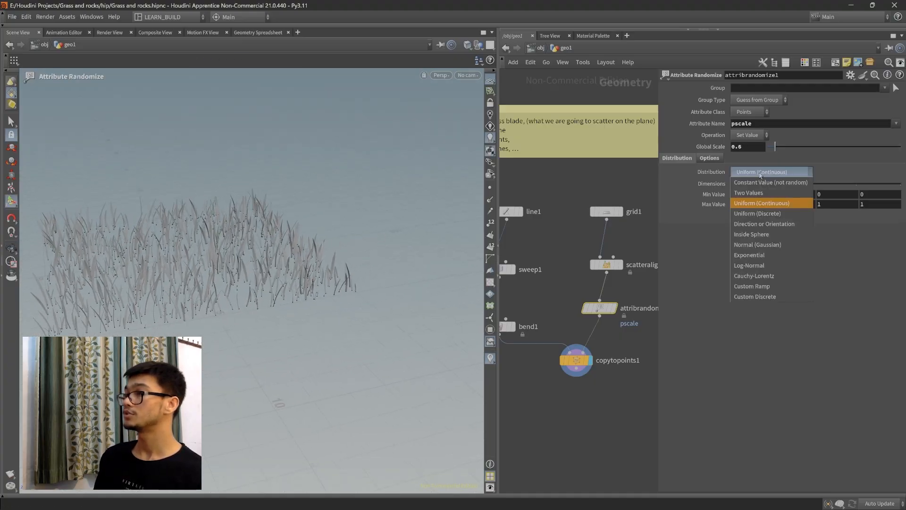
click(774, 258)
key(Escape)
alt+drag(338, 280, 344, 306)
drag(777, 152, 773, 151)
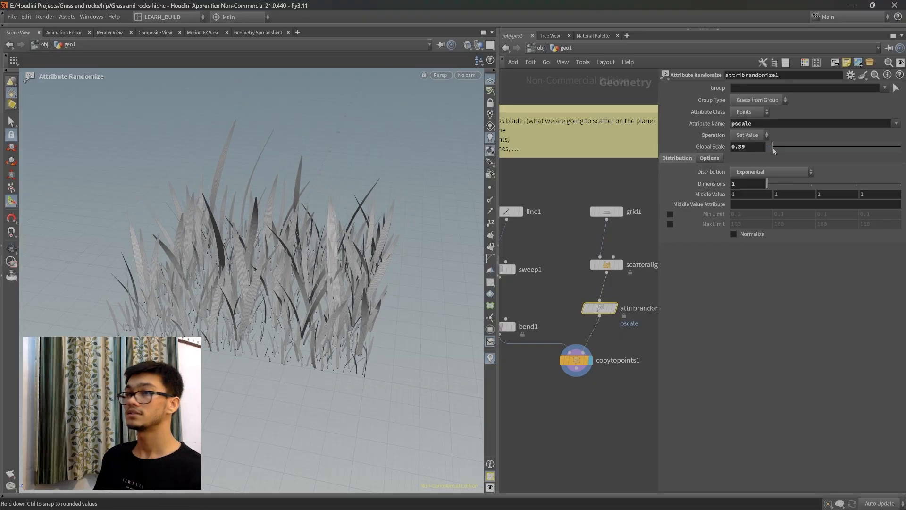
alt+drag(460, 326, 435, 334)
alt+middle_drag(435, 335, 346, 286)
alt+drag(345, 286, 271, 307)
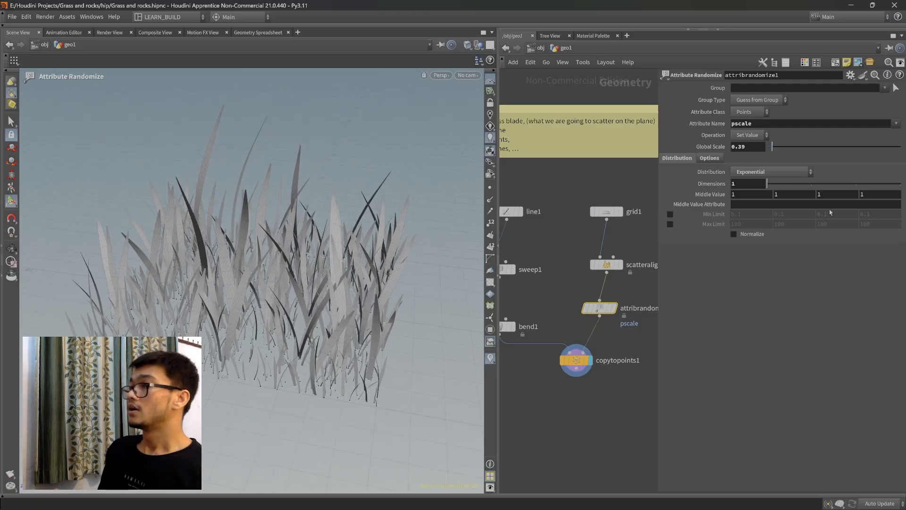
Shrink the blades by lowering attribrandomize1's Global Scale to 0.25.
middle_drag(648, 188, 635, 187)
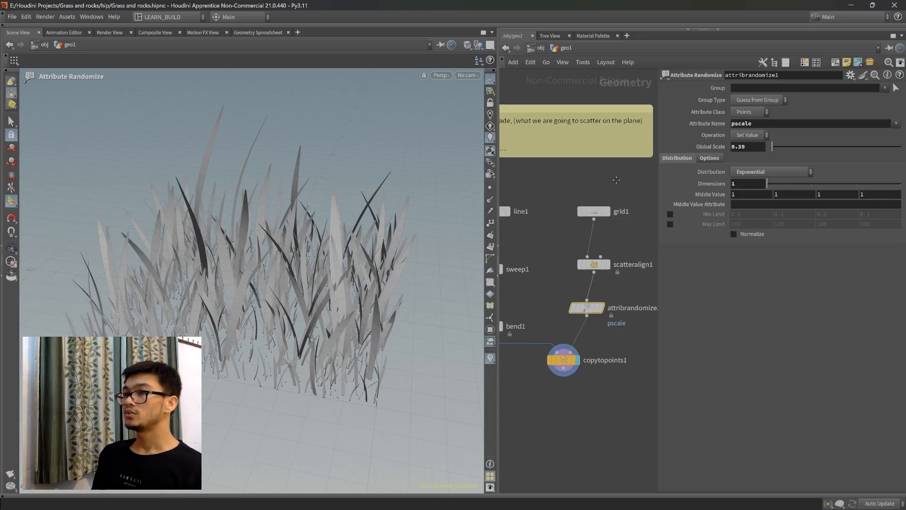
alt+drag(406, 356, 222, 335)
drag(771, 150, 772, 150)
alt+drag(392, 349, 317, 348)
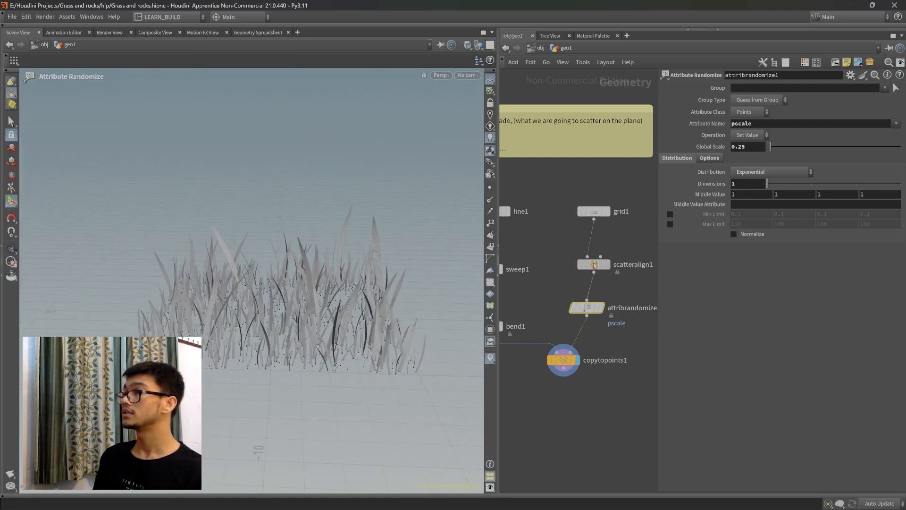
Thicken the grass by setting scatteralign1's Density Scale to 50, and raise it to 100.
click(594, 265)
drag(746, 180, 726, 180)
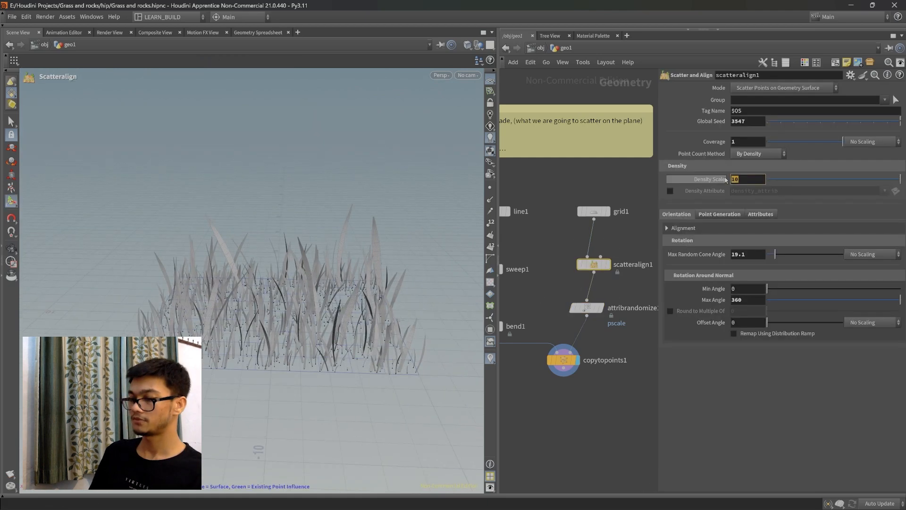
text(50)
key(Return)
alt+drag(347, 295, 317, 333)
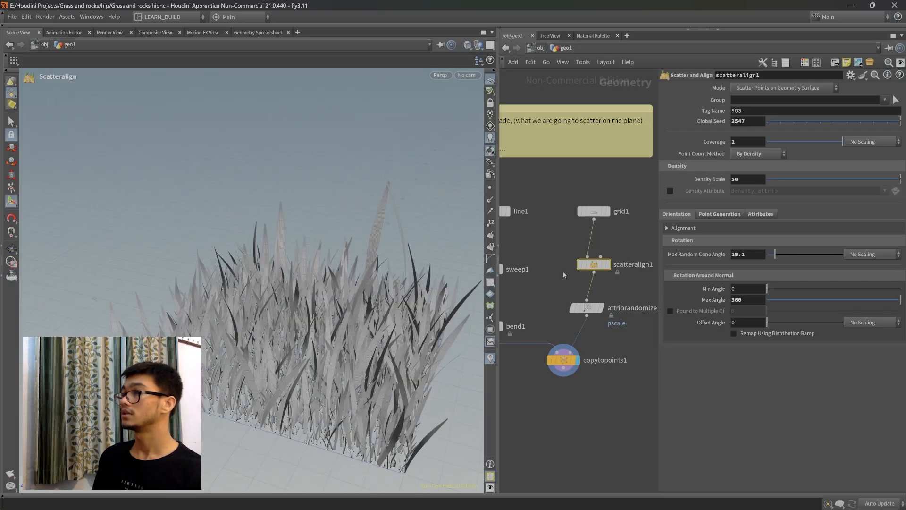
text(100)
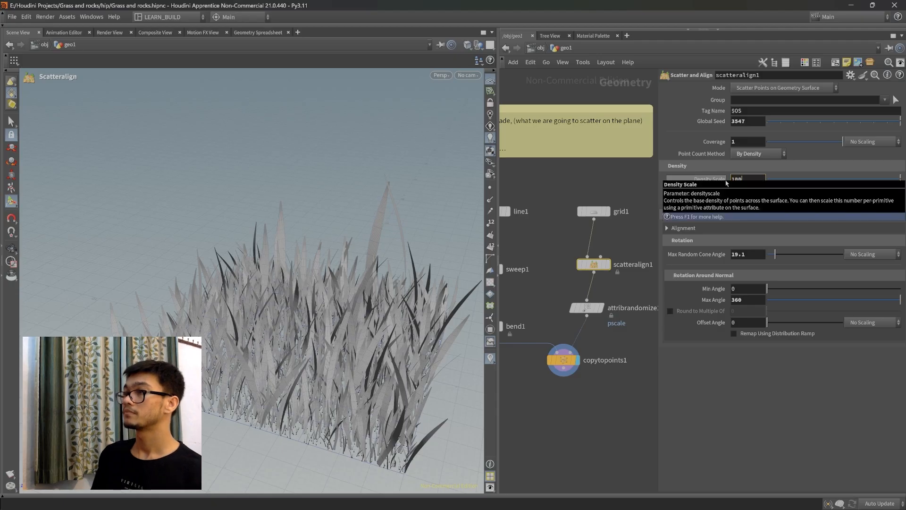
key(Return)
alt+drag(314, 275, 284, 307)
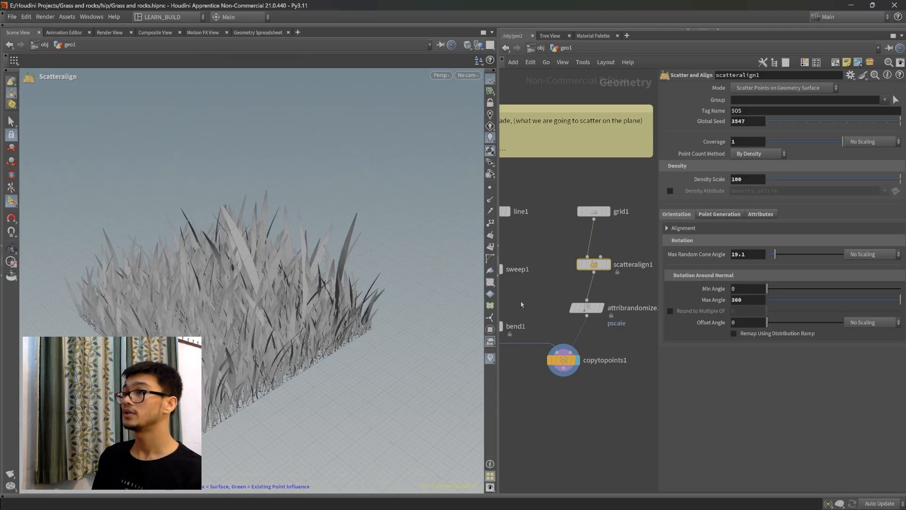
Nudge grid1 up slightly in the network and enlarge its Size to 20 by 20.
click(597, 214)
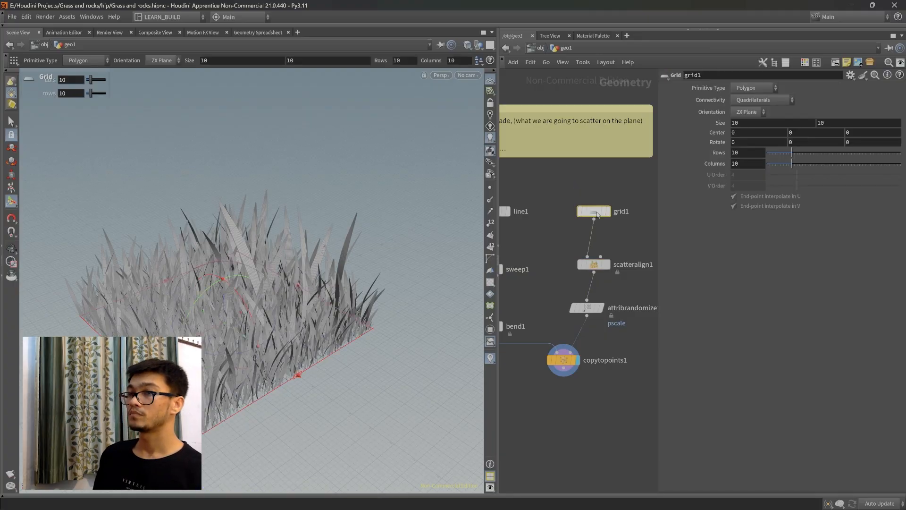
alt+drag(212, 394, 265, 304)
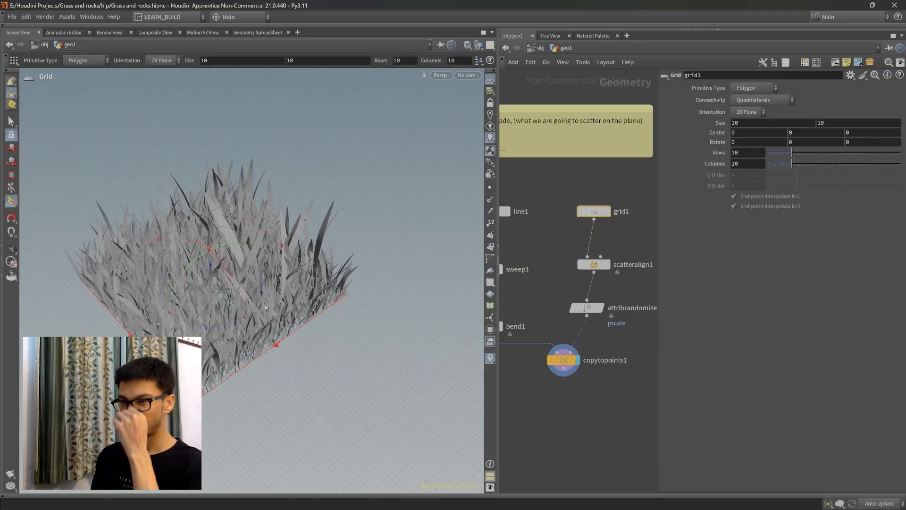
alt+drag(335, 364, 332, 321)
alt+middle_drag(231, 347, 337, 370)
mouse_move(336, 370)
mouse_down()
mouse_move(379, 366)
mouse_move(341, 367)
mouse_up()
scroll(288, 311, down, 5)
drag(226, 289, 384, 330)
key(Return)
mouse_move(598, 215)
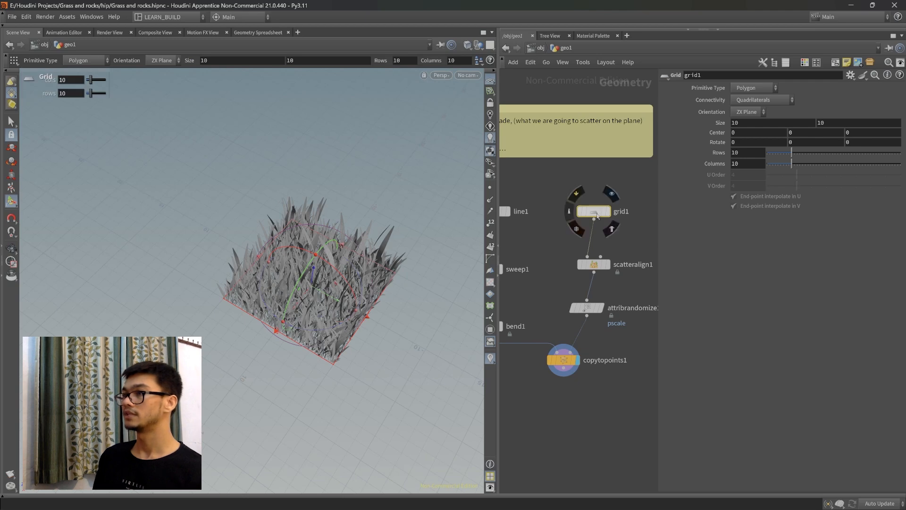
drag(597, 215, 594, 210)
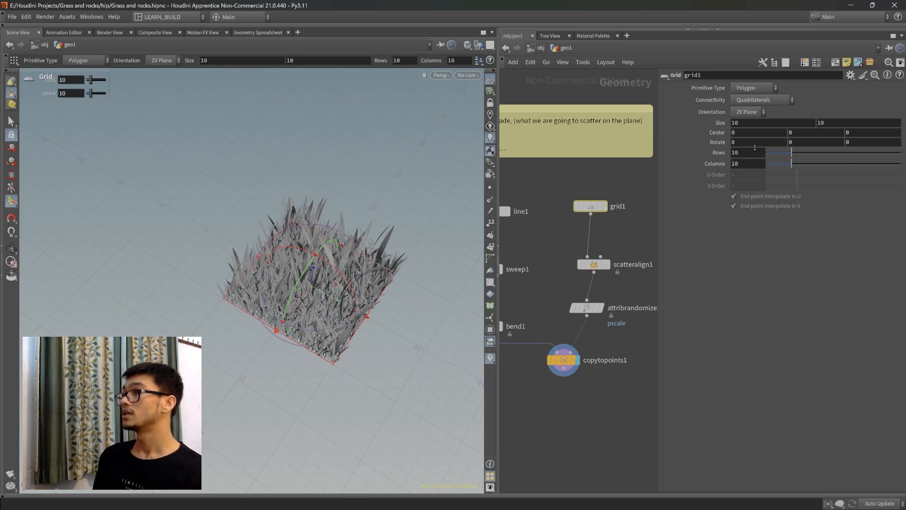
middle_click(721, 123)
middle_drag(751, 120, 775, 133)
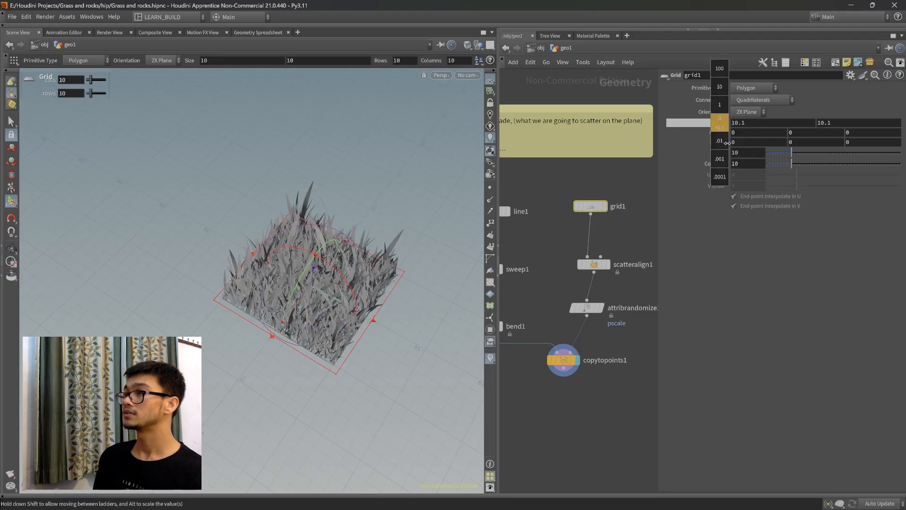
middle_drag(718, 141, 717, 88)
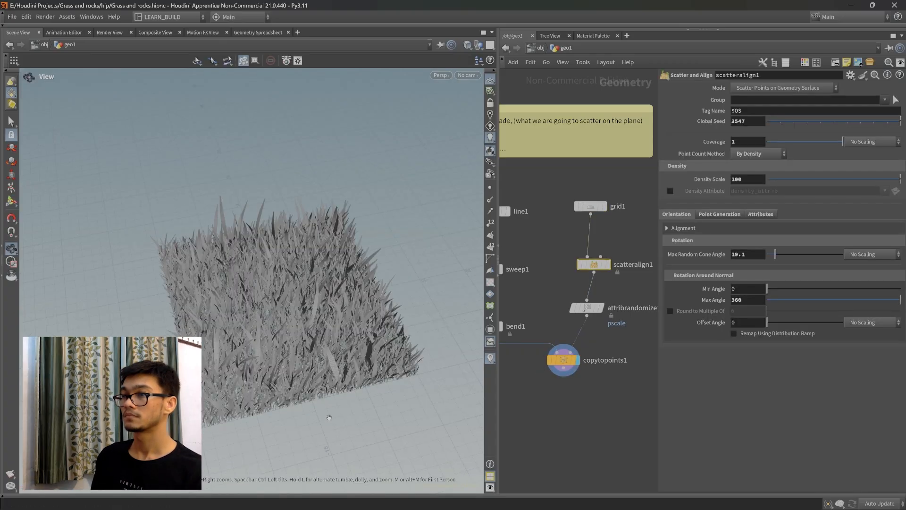
Move scatteralign1 and attribrandomize1 up slightly in the network while viewing the enlarged grass patch from several angles.
drag(329, 417, 309, 342)
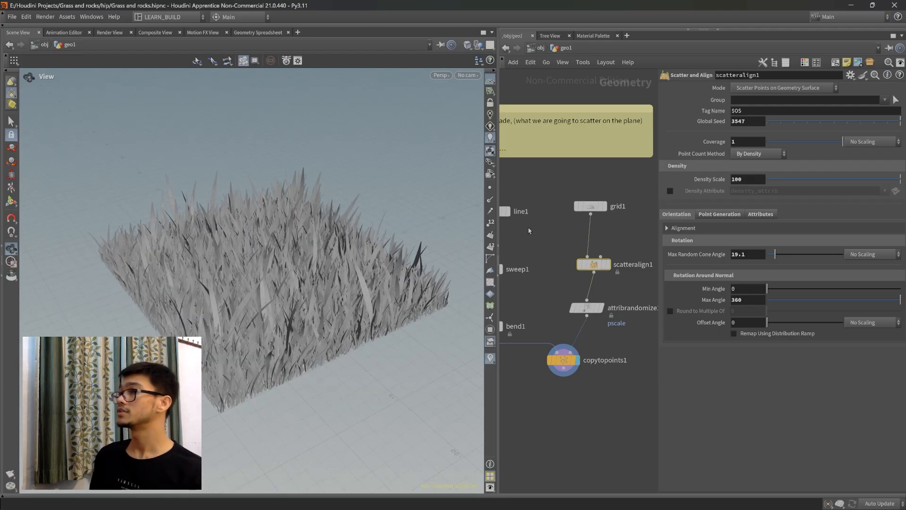
click(590, 206)
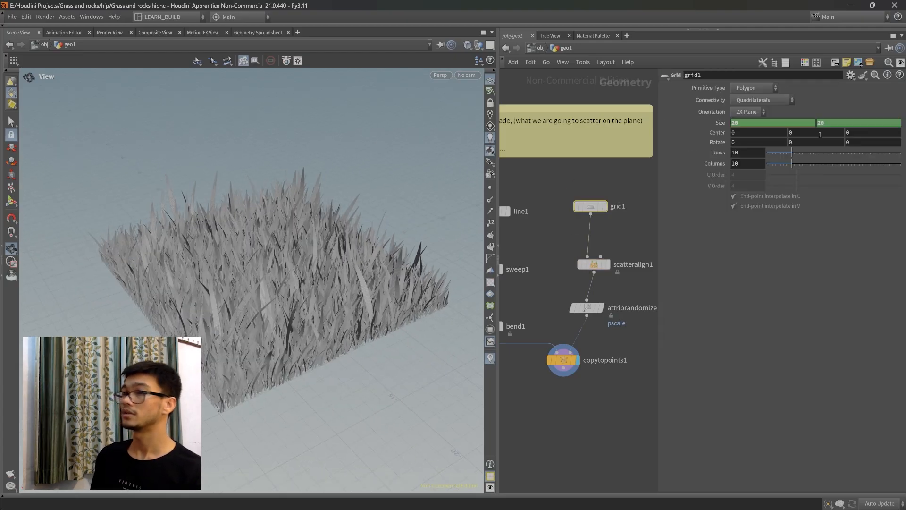
mouse_move(349, 326)
mouse_down()
mouse_move(371, 319)
mouse_move(332, 328)
mouse_move(325, 322)
mouse_move(343, 309)
mouse_up()
click(594, 265)
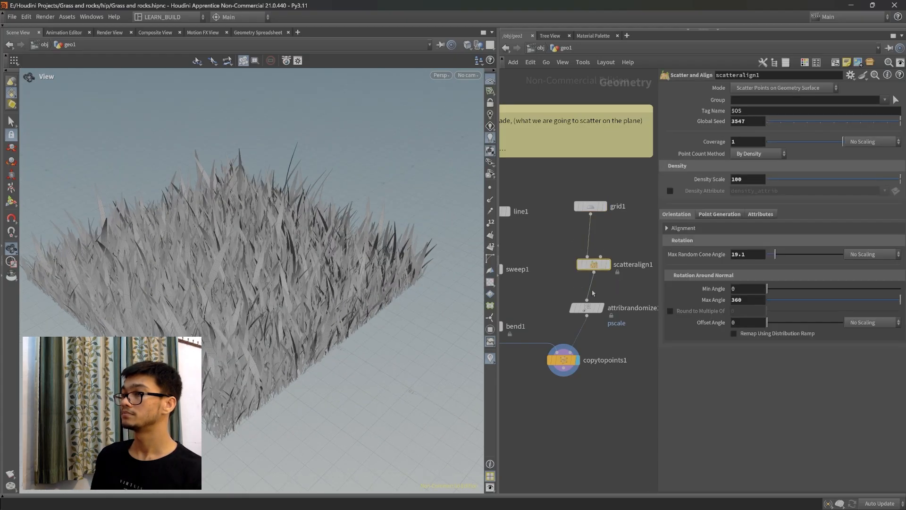
drag(333, 319, 335, 315)
drag(594, 264, 595, 251)
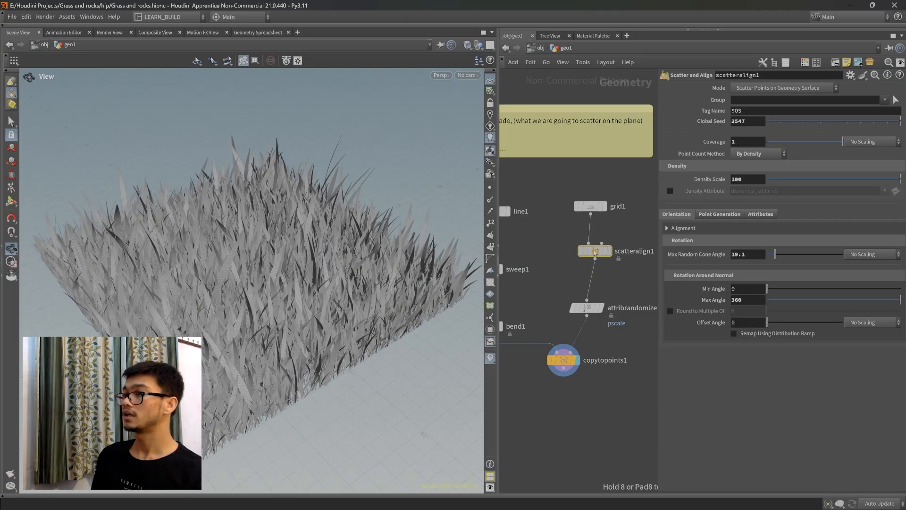
drag(590, 302, 593, 291)
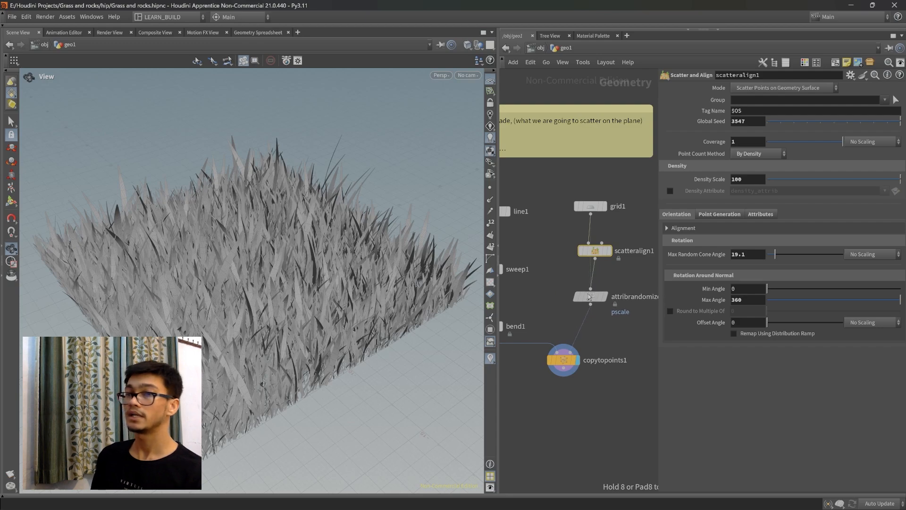
drag(303, 329, 302, 313)
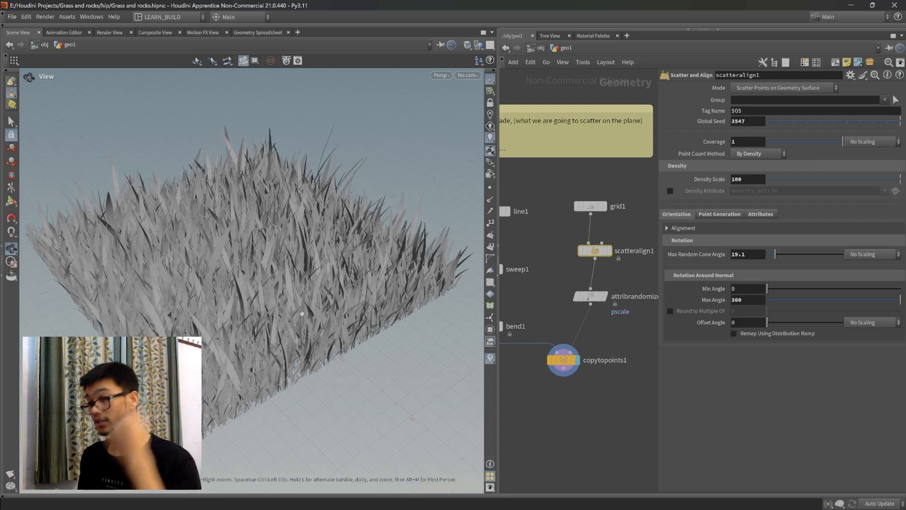
Enable scatteralign1's Density Attribute density_attrib and create the Attribute Paint setup for painting it on the grid.
drag(203, 213, 314, 302)
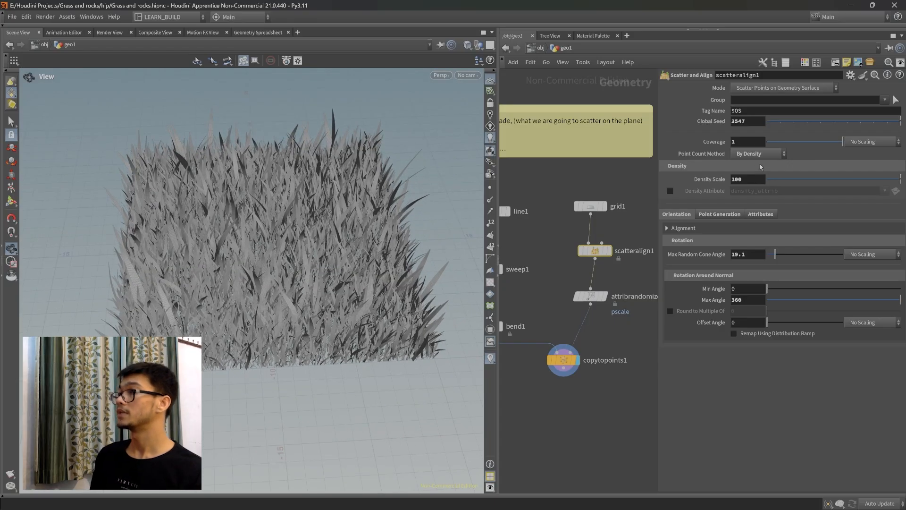
click(670, 191)
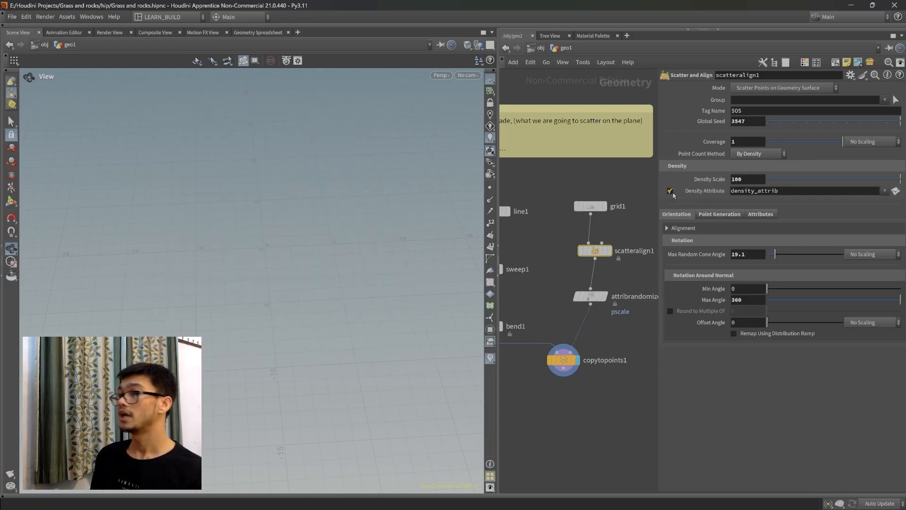
click(896, 191)
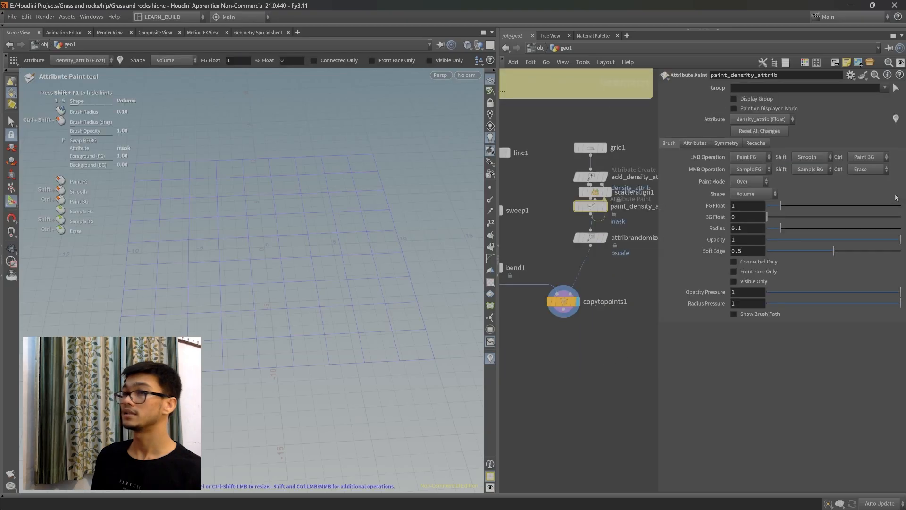
Enlarge the density paint brush over the grid to a radius of about 2.67.
mouse_move(276, 270)
alt+mouse_down()
mouse_move(259, 247)
mouse_move(321, 285)
mouse_move(288, 301)
mouse_move(336, 251)
mouse_move(275, 280)
mouse_move(289, 274)
mouse_move(278, 265)
alt+mouse_up()
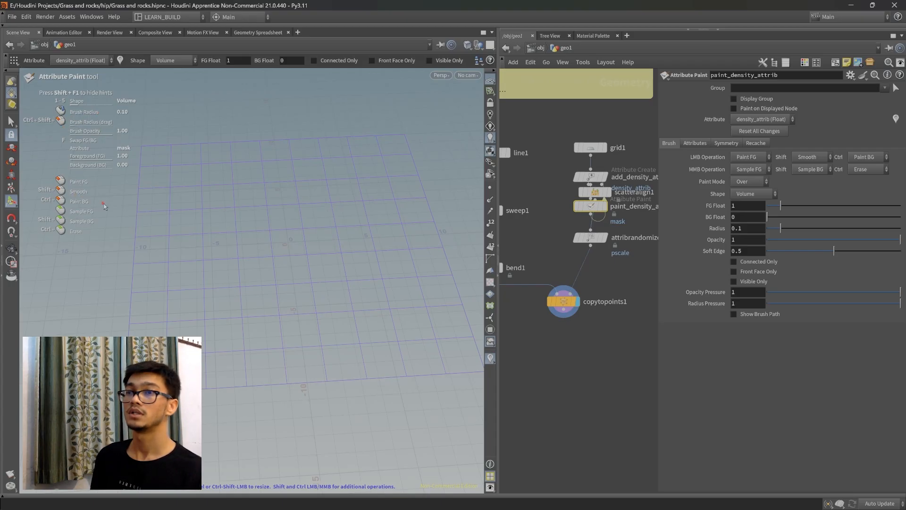
mouse_move(295, 299)
alt+right_down()
mouse_move(304, 284)
mouse_move(318, 300)
alt+right_up()
mouse_move(256, 242)
alt+mouse_down()
mouse_move(307, 257)
mouse_move(305, 292)
alt+mouse_up()
scroll(171, 196, up, 1)
scroll(171, 196, up, 20)
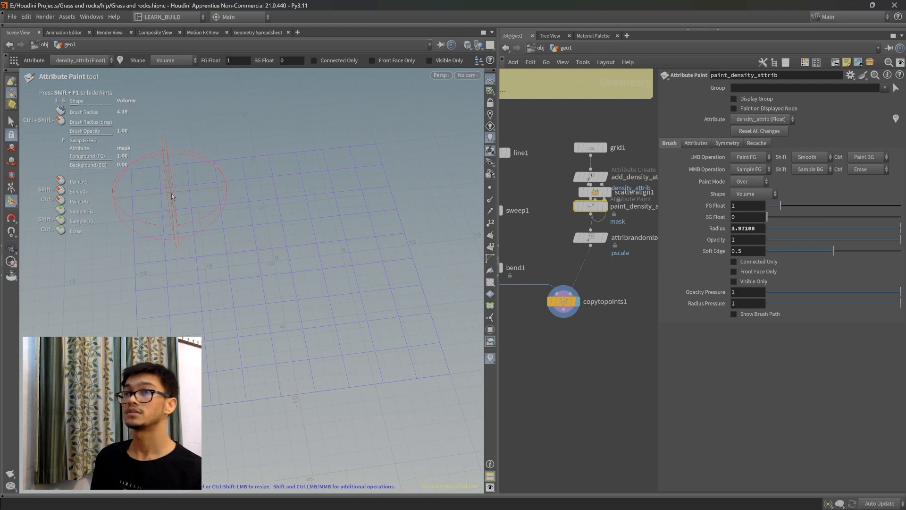
scroll(162, 191, down, 3)
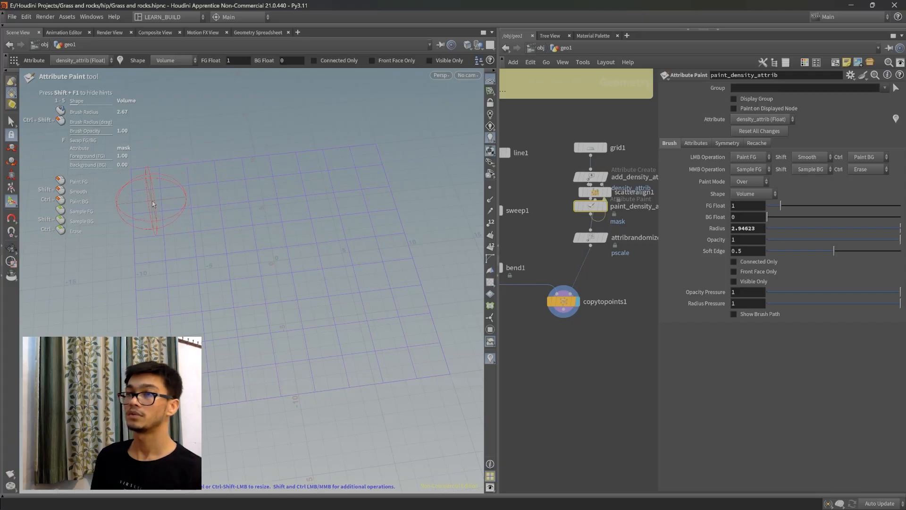
Paint density_attrib in broad strokes across most of the grid, leaving a sparse strip between the dense grass areas.
drag(145, 169, 174, 410)
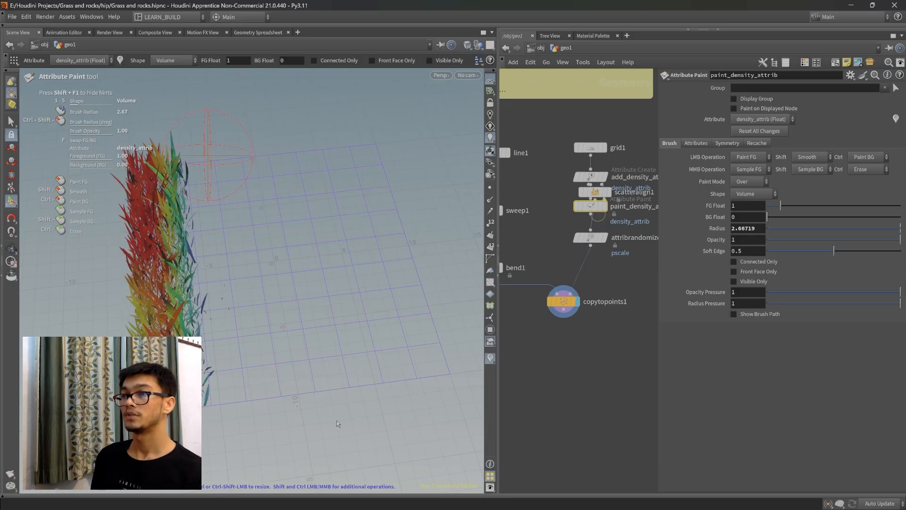
drag(246, 270, 239, 244)
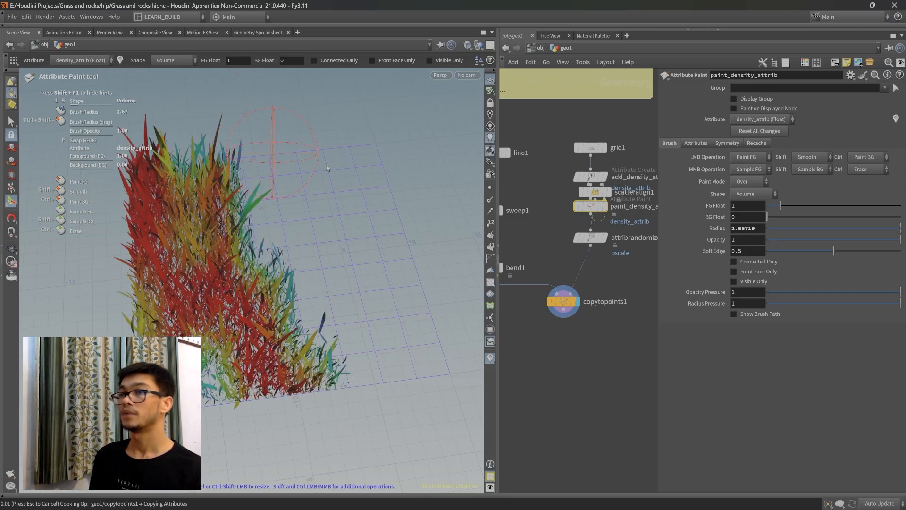
mouse_move(339, 280)
mouse_down()
mouse_move(365, 269)
mouse_move(312, 295)
mouse_up()
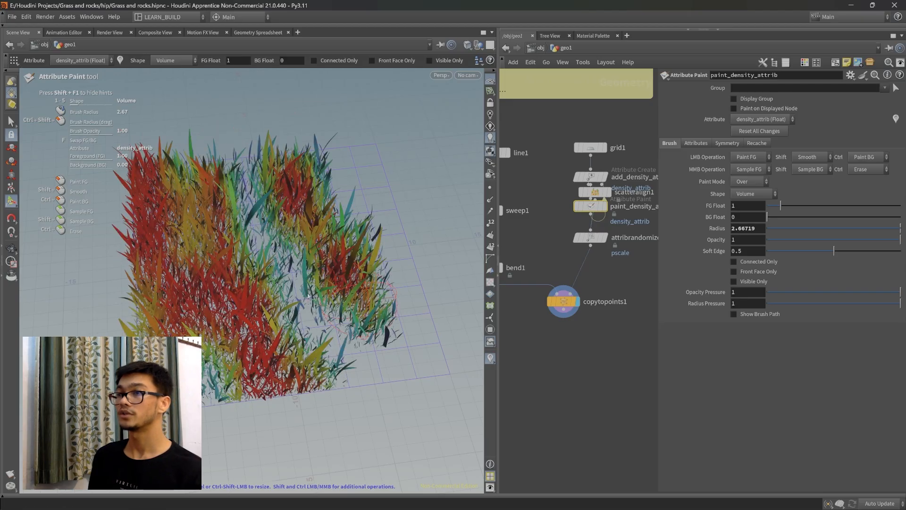
alt+drag(441, 250, 391, 233)
alt+middle_drag(390, 233, 340, 263)
mouse_move(375, 332)
mouse_down()
mouse_move(386, 347)
mouse_move(365, 202)
mouse_up()
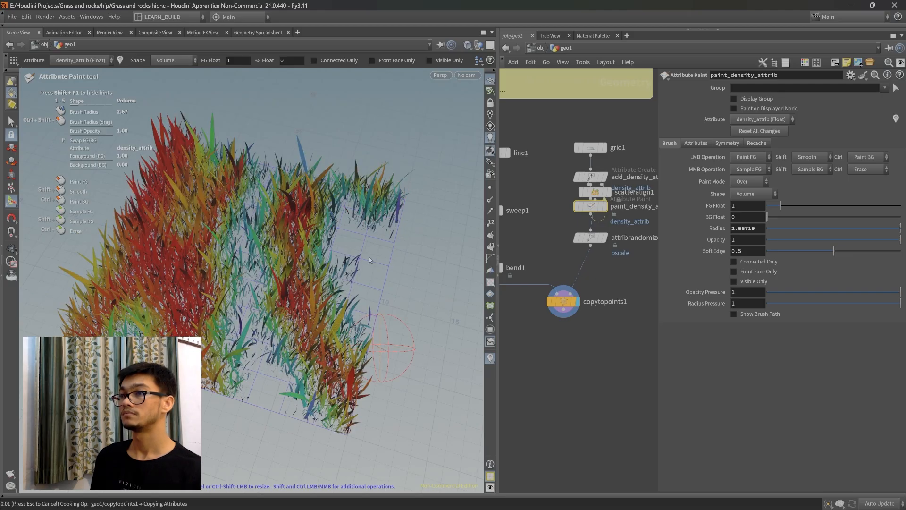
mouse_move(352, 241)
alt+mouse_down()
mouse_move(271, 329)
mouse_move(319, 349)
mouse_move(316, 358)
alt+mouse_up()
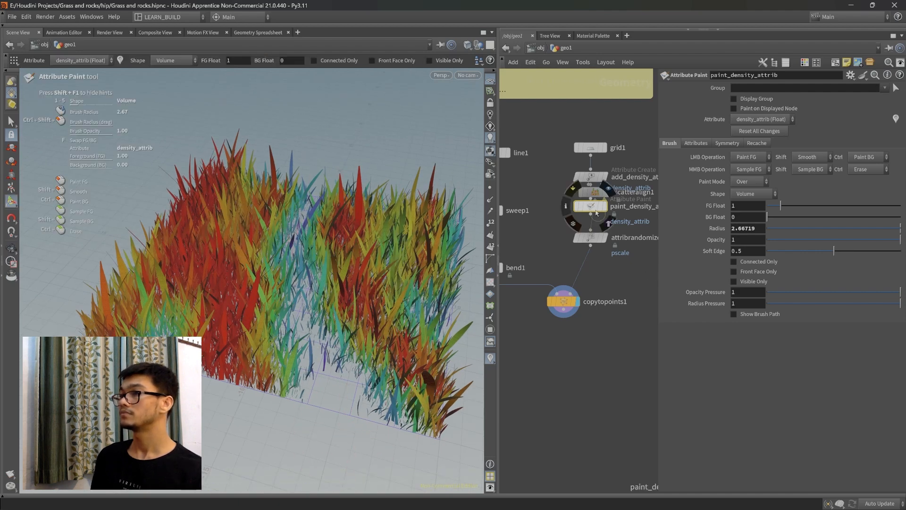
Space out add_density_attrib, paint_density_attrib and scatteralign1 into an orderly vertical chain between grid1 and attribrandomize1.
scroll(606, 385, up, 4)
drag(525, 165, 547, 186)
mouse_move(550, 262)
mouse_down()
mouse_move(556, 245)
mouse_move(603, 246)
mouse_up()
drag(547, 283, 539, 219)
drag(601, 246, 541, 269)
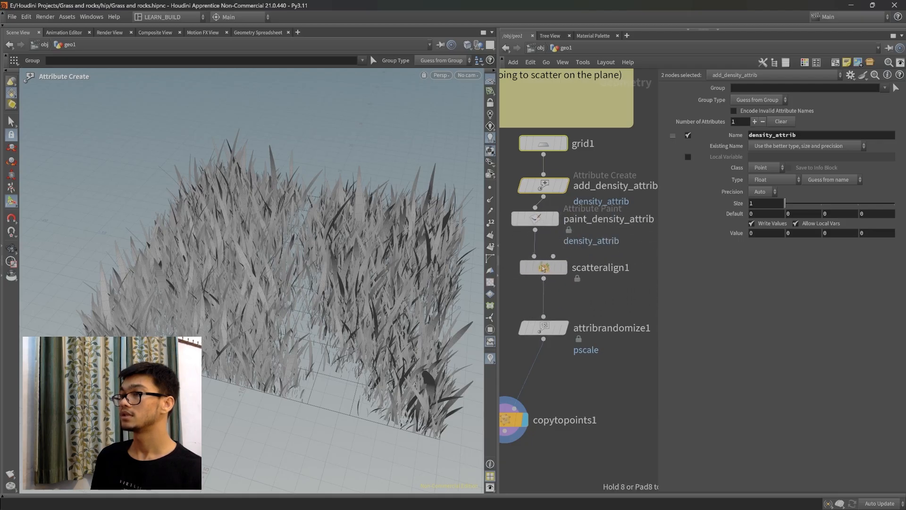
drag(539, 219, 546, 234)
drag(538, 270, 538, 279)
scroll(594, 338, down, 2)
scroll(597, 343, down, 3)
middle_drag(596, 345, 624, 330)
scroll(611, 358, up, 3)
middle_drag(606, 392, 605, 418)
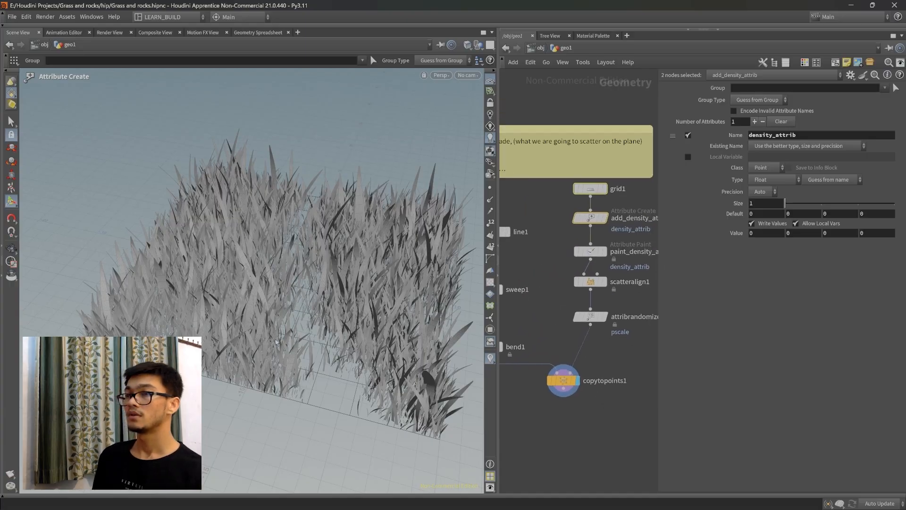
Hide the node parameters and examine the painted grass coverage from several angles alongside the full network.
alt+drag(349, 330, 403, 337)
scroll(578, 421, down, 2)
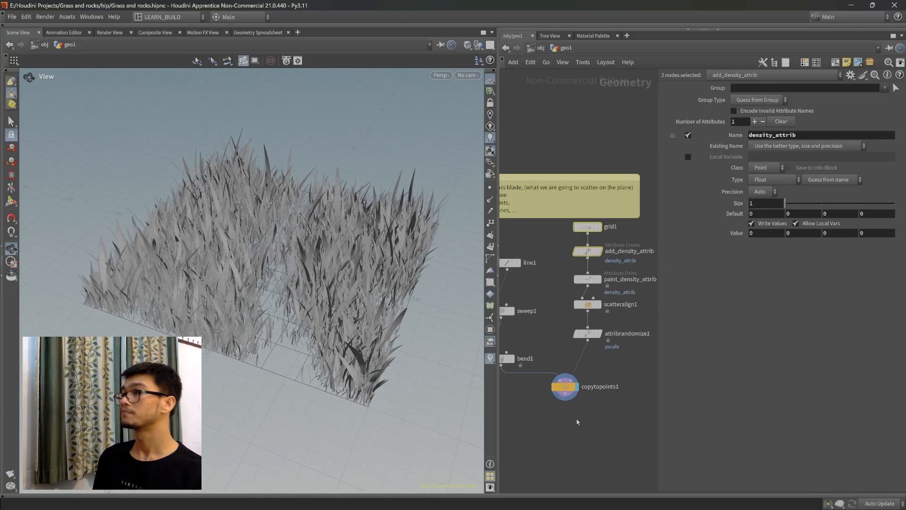
middle_drag(576, 423, 589, 416)
key(p)
middle_drag(672, 357, 698, 356)
middle_drag(724, 233, 724, 241)
alt+drag(352, 322, 286, 285)
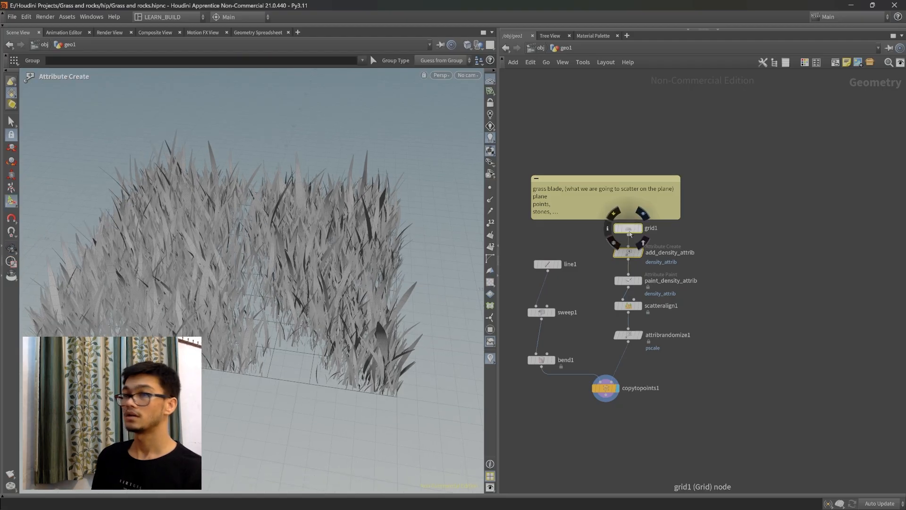
mouse_move(280, 332)
alt+mouse_down()
mouse_move(300, 349)
mouse_move(287, 335)
alt+mouse_up()
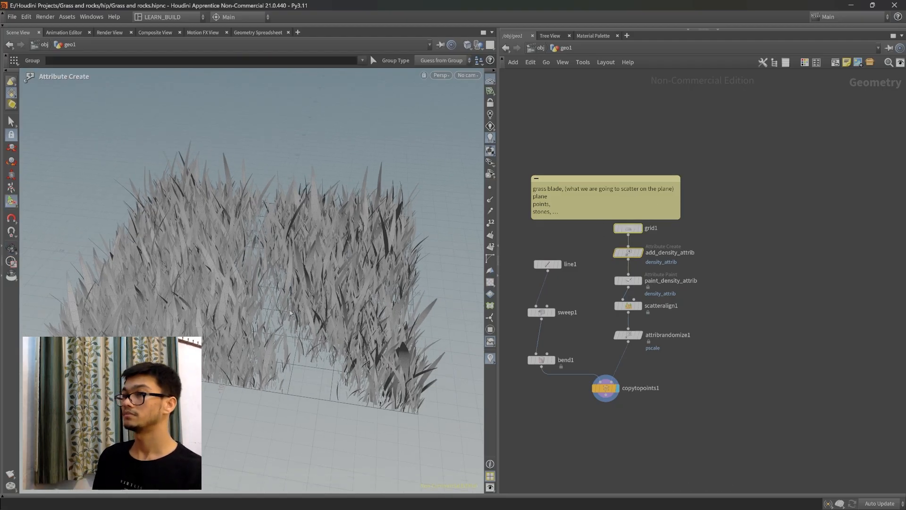
alt+drag(377, 302, 352, 279)
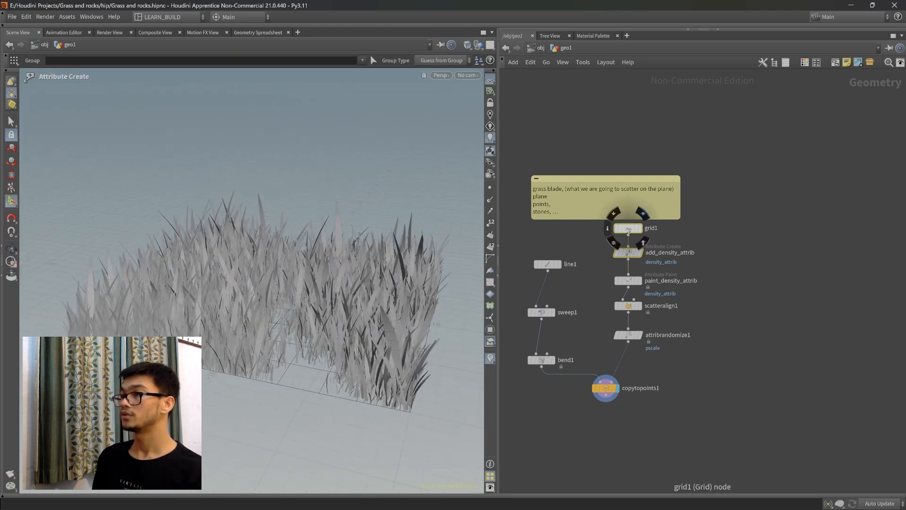
scroll(716, 246, up, 3)
scroll(640, 233, down, 2)
Duplicate grid1 beside the grass network, delete the extra node copied with it, and display the duplicate grid.
mouse_move(591, 223)
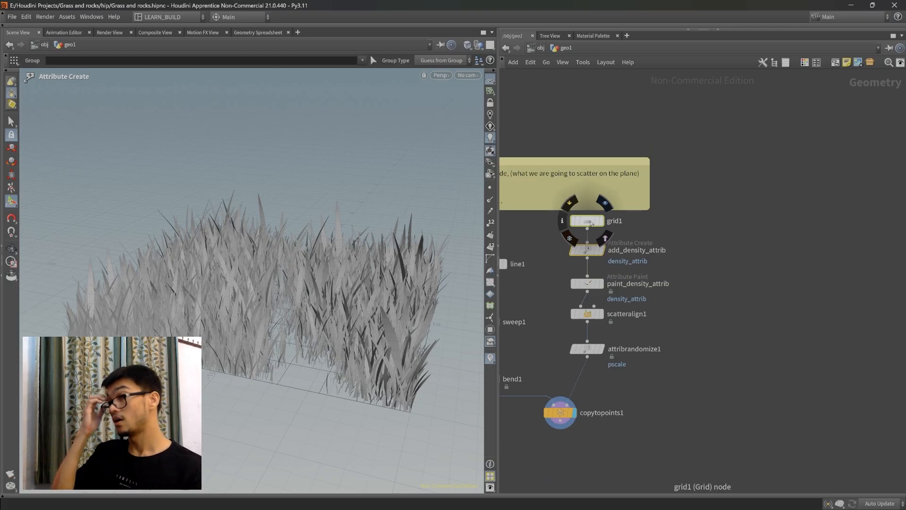
drag(591, 223, 708, 222)
drag(774, 294, 689, 243)
key(Delete)
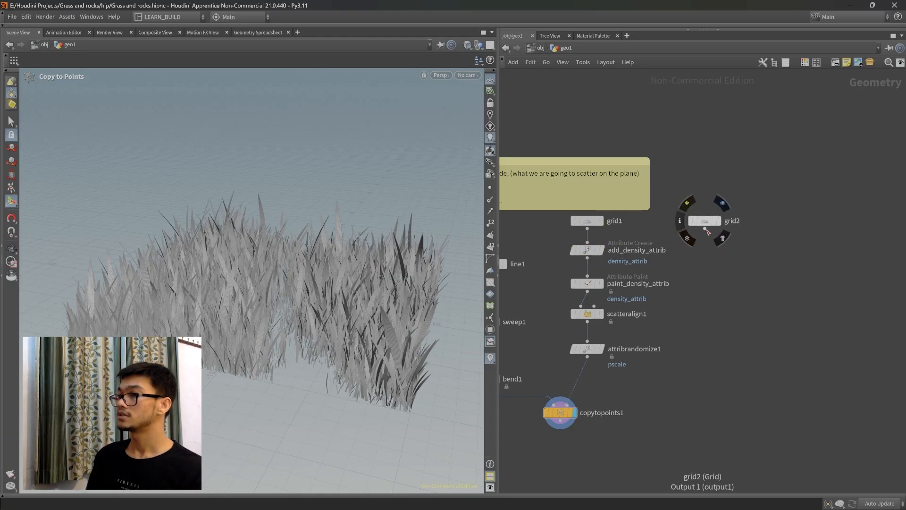
middle_drag(725, 332, 726, 318)
scroll(702, 336, up, 2)
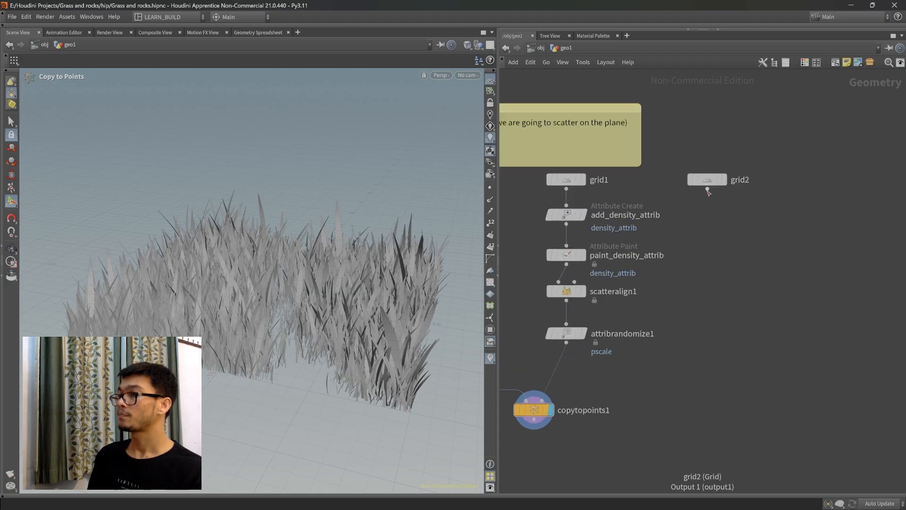
scroll(708, 191, down, 2)
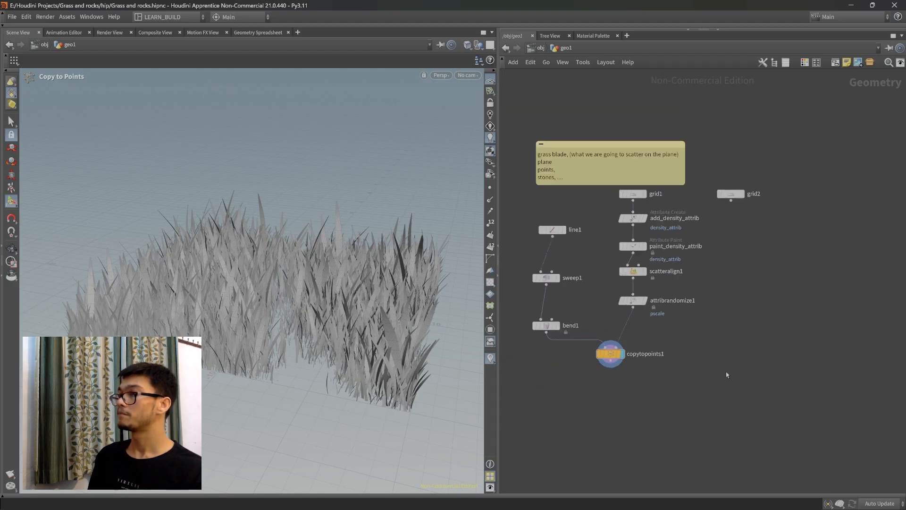
click(745, 197)
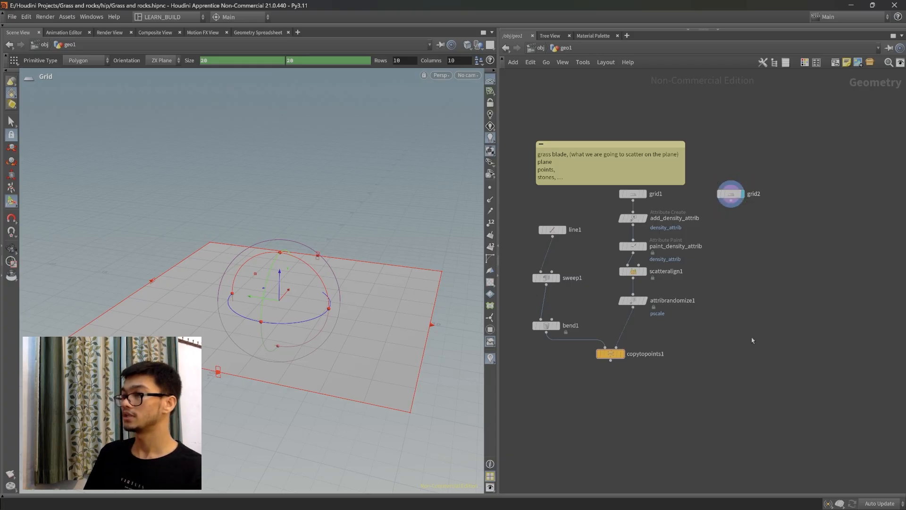
Add a Merge node, connect grid2 and copytopoints1 to it, and display the combined grass and ground plane.
key(Tab)
text(merge)
key(Return)
click(715, 353)
mouse_move(730, 202)
mouse_down()
mouse_move(742, 259)
mouse_move(715, 348)
mouse_up()
drag(612, 363, 714, 347)
click(725, 347)
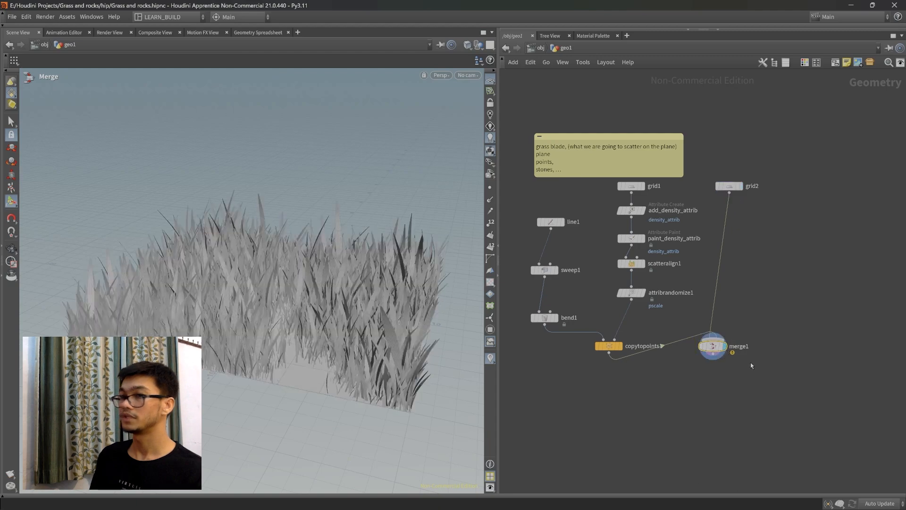
mouse_move(282, 274)
alt+mouse_down()
mouse_move(252, 319)
mouse_move(251, 236)
mouse_move(262, 210)
alt+mouse_up()
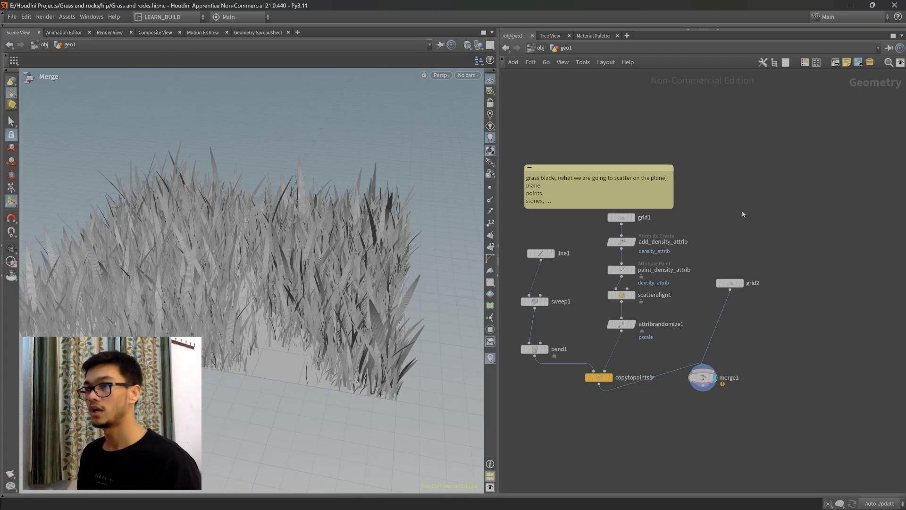
Add a Sphere (Polygons) node in the empty area beside grid2 and show its parameters.
middle_drag(763, 232, 676, 239)
key(Tab)
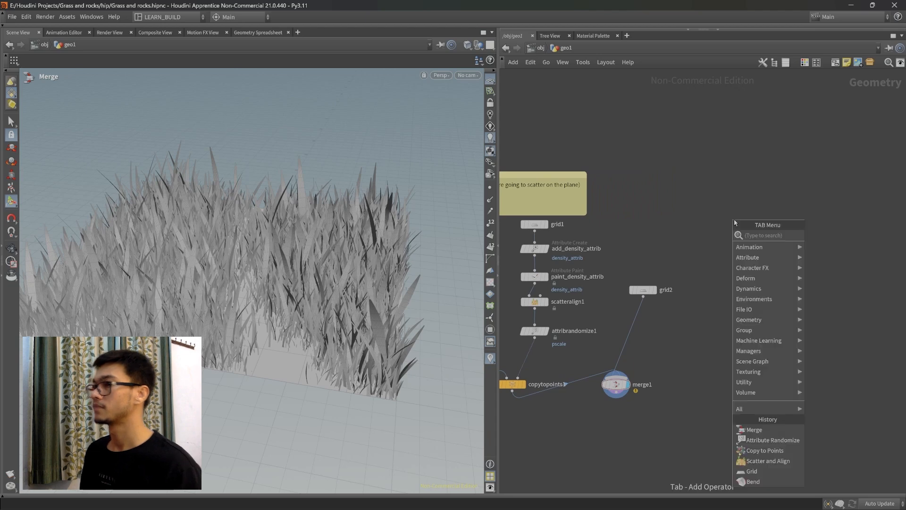
text(sphere)
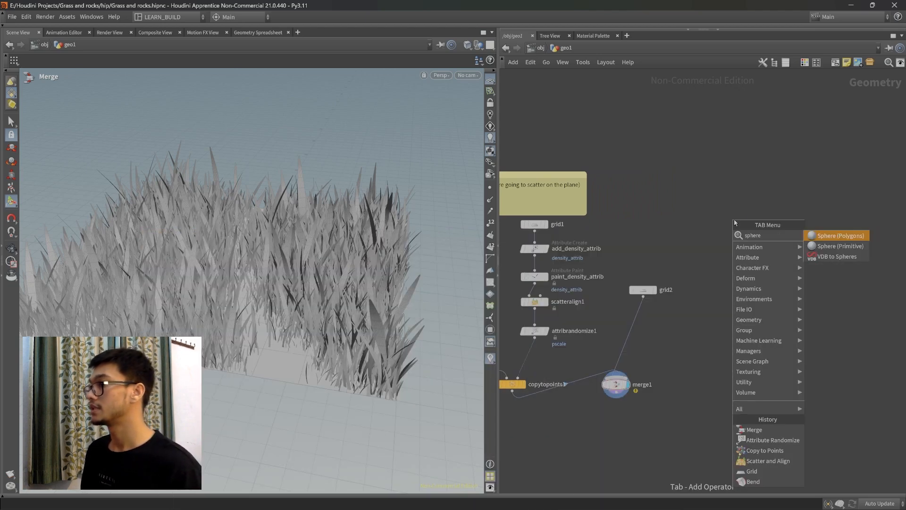
key(Return)
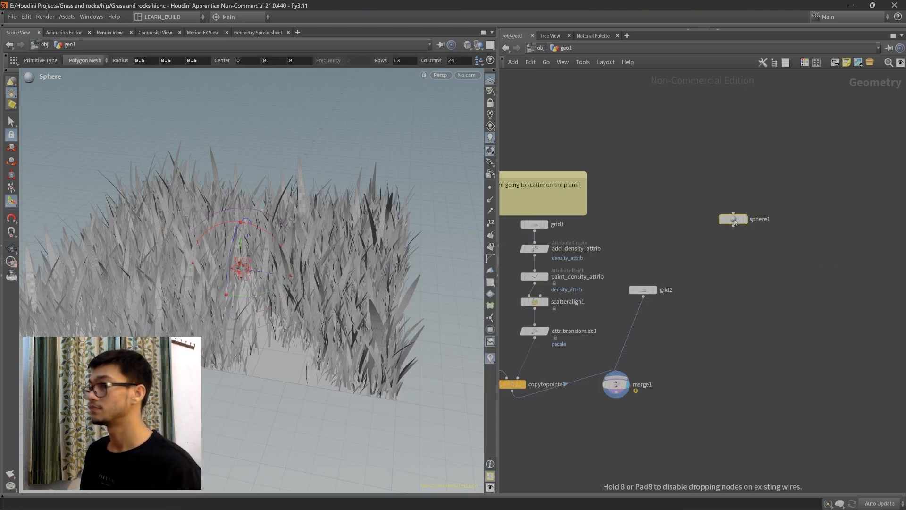
click(734, 222)
key(p)
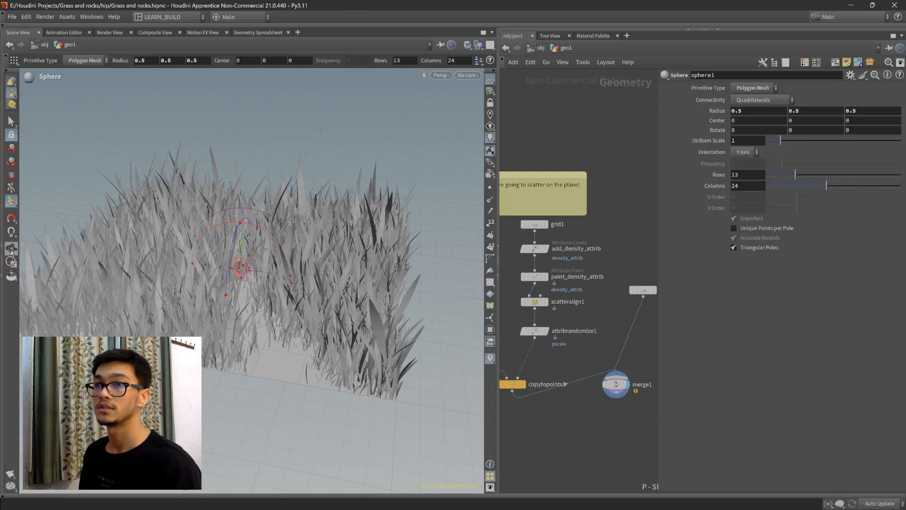
Try sphere1 with its Primitive Type set to Polygon.
key(Escape)
click(784, 100)
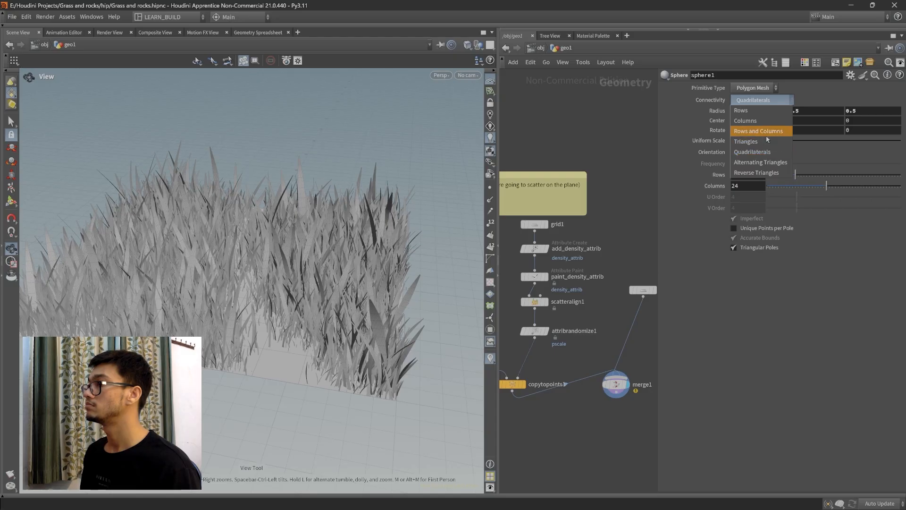
click(767, 132)
click(754, 88)
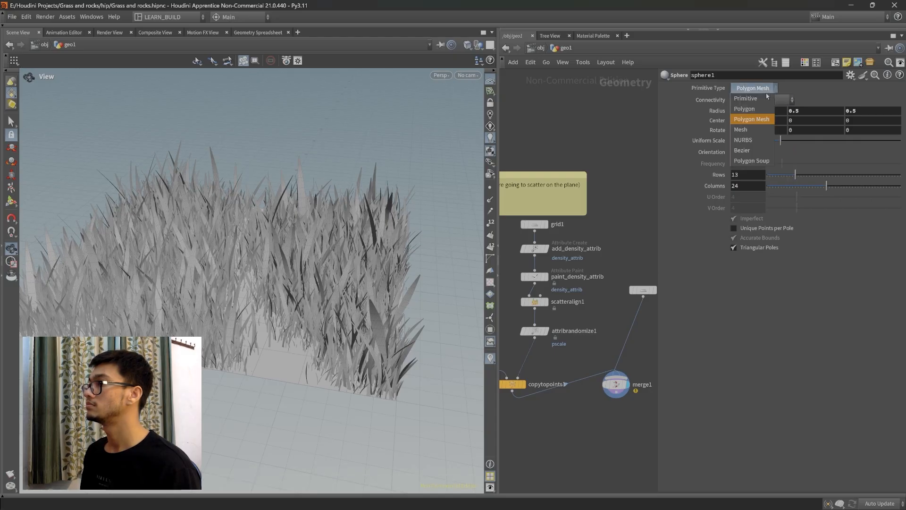
click(755, 110)
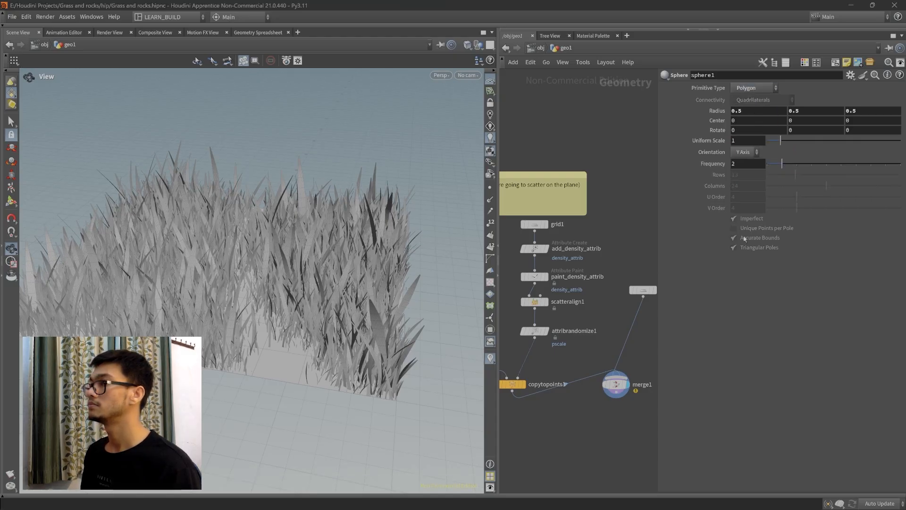
Display sphere1 on its own and set its Primitive Type to Polygon Mesh.
key(f)
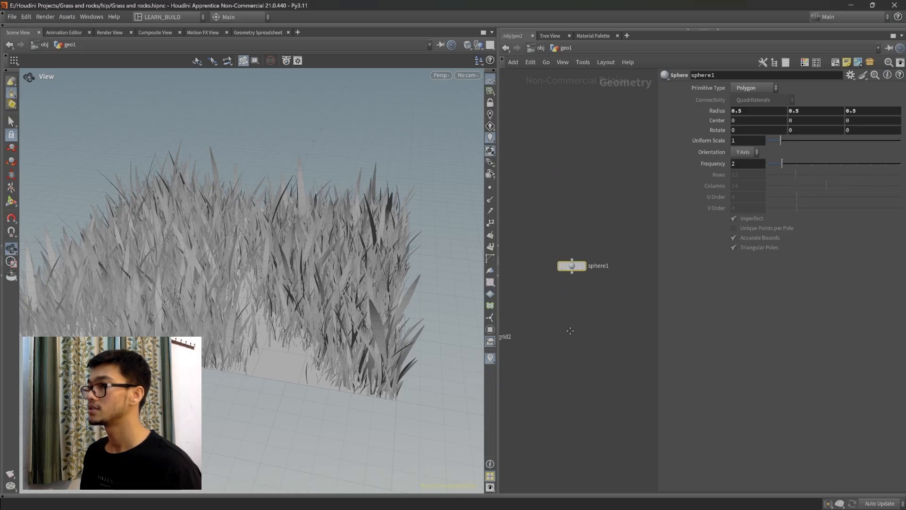
click(551, 268)
scroll(249, 263, up, 5)
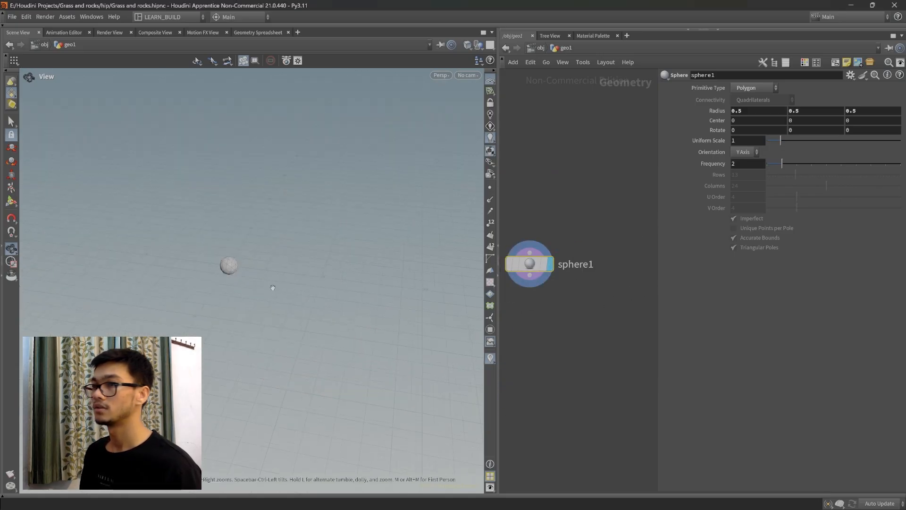
scroll(249, 263, up, 4)
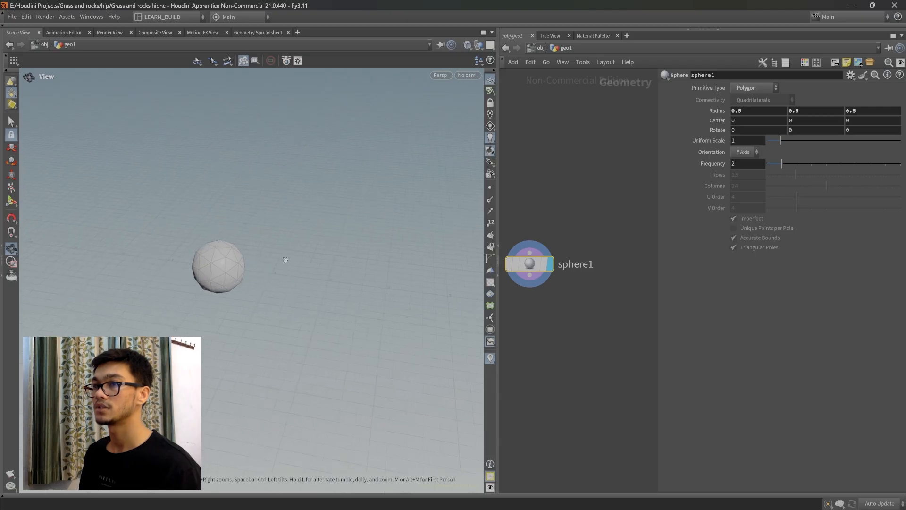
click(767, 90)
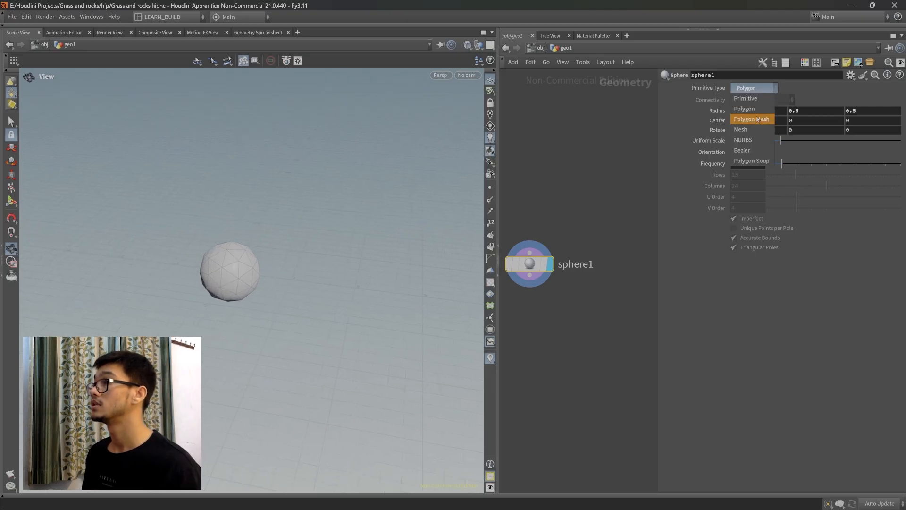
click(758, 119)
scroll(241, 264, up, 4)
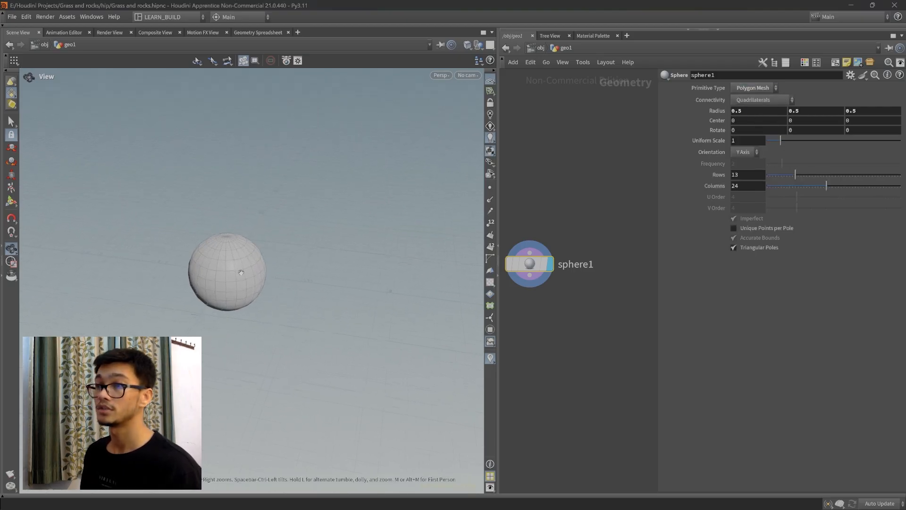
scroll(241, 264, up, 3)
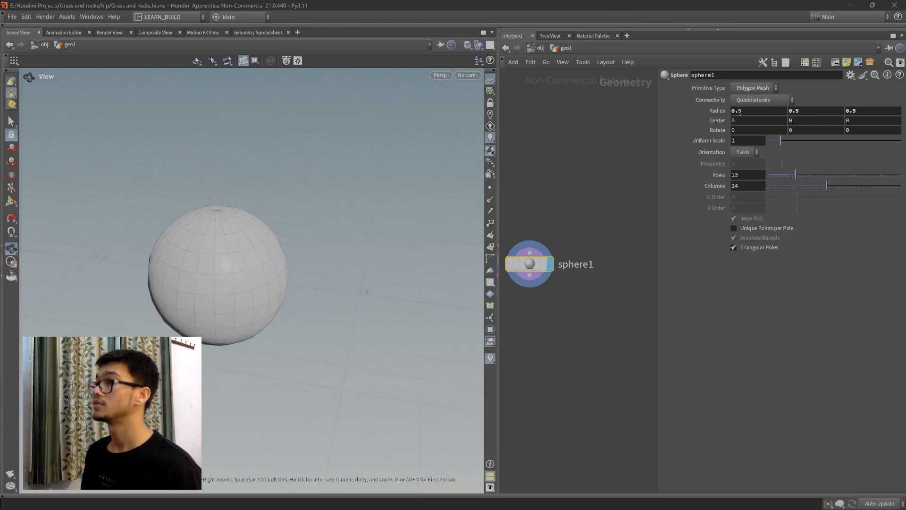
drag(216, 238, 223, 270)
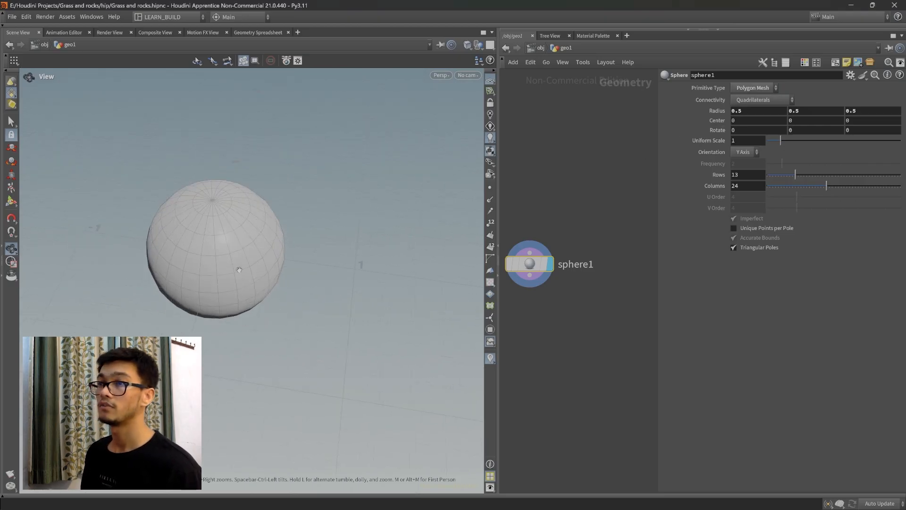
Set sphere1's Primitive Type to Polygon and its Frequency to 40.
drag(235, 236, 216, 268)
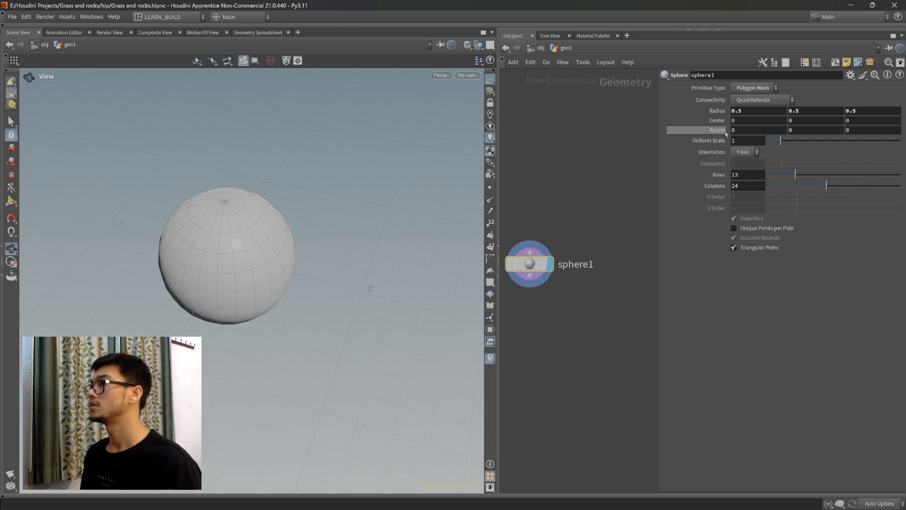
click(761, 100)
click(760, 89)
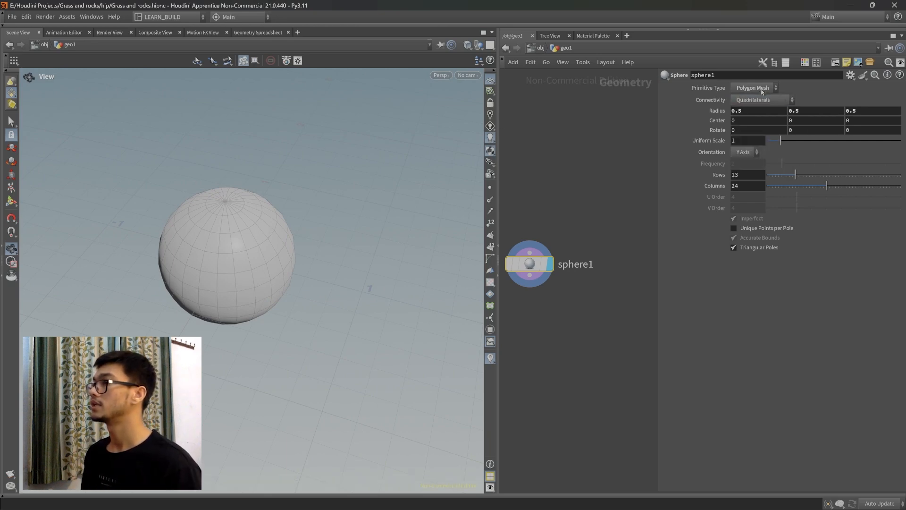
click(760, 89)
click(748, 108)
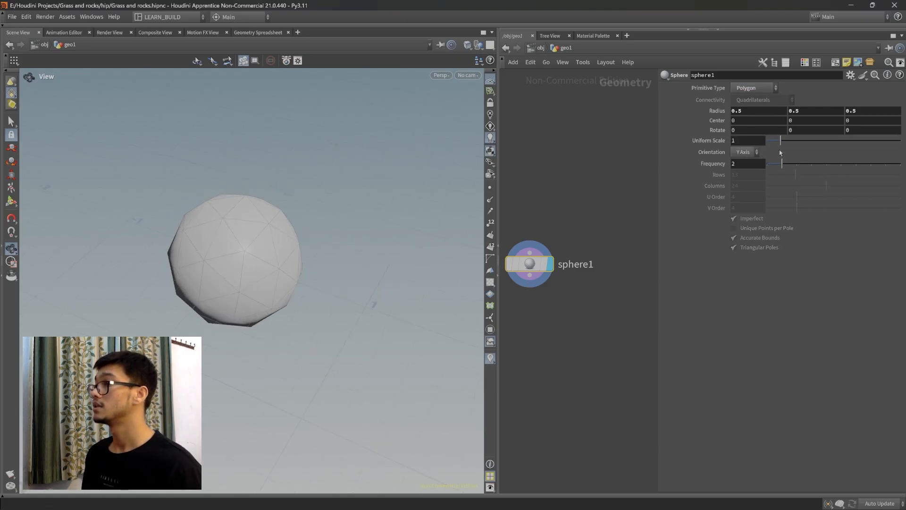
drag(783, 163, 900, 163)
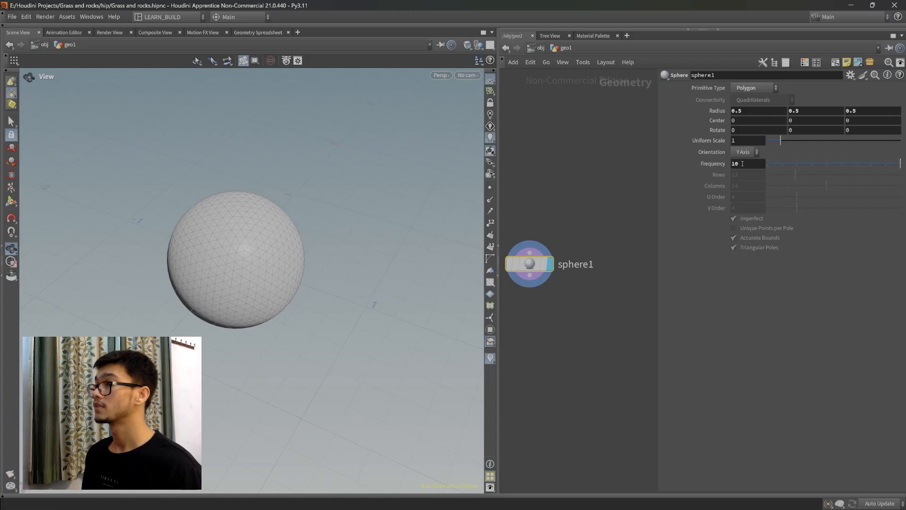
text(40)
key(Return)
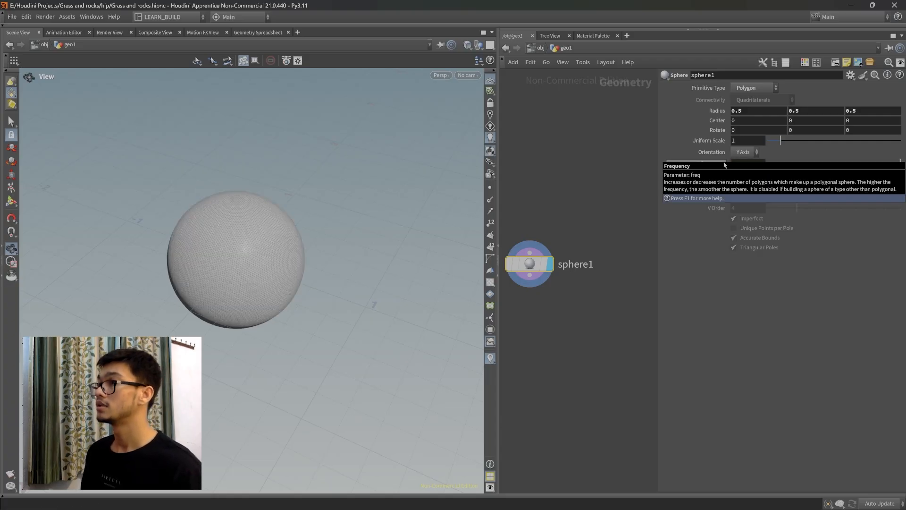
middle_drag(312, 210, 338, 188)
scroll(338, 187, up, 2)
drag(288, 171, 318, 280)
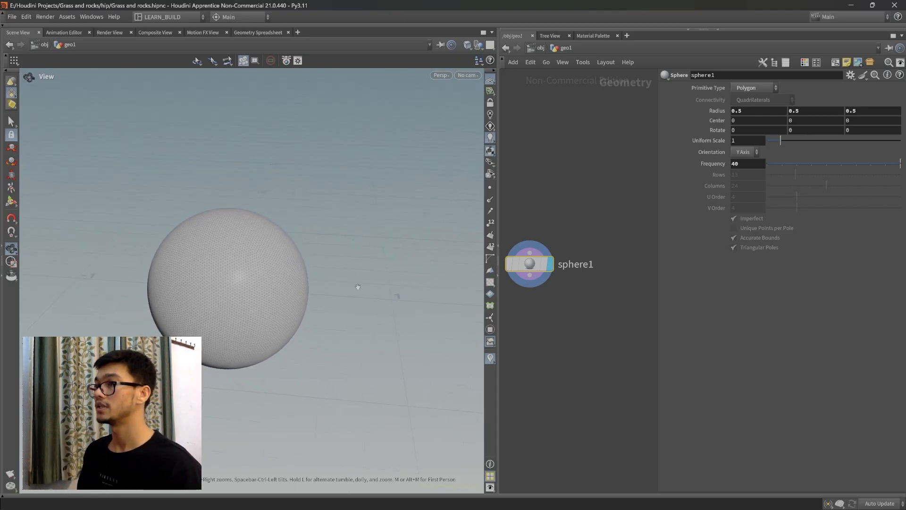
Add a Mountain node below sphere1, connect sphere1's output to it, and display the deformed sphere.
middle_drag(549, 338, 593, 299)
key(Tab)
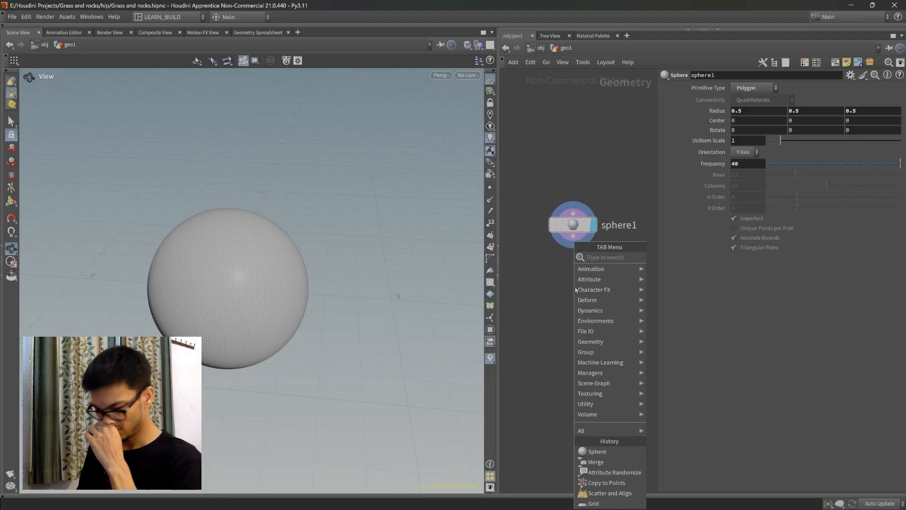
text(mount)
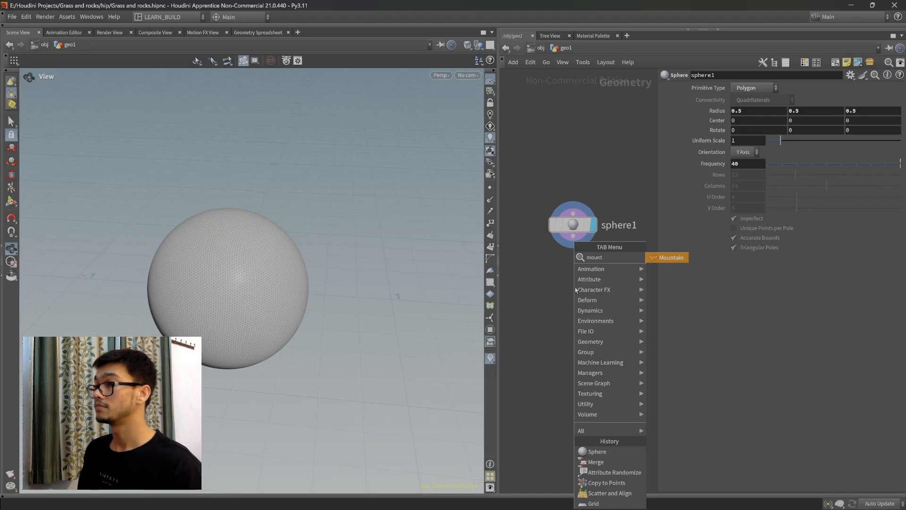
key(Return)
click(556, 292)
drag(574, 242, 557, 279)
middle_drag(577, 307, 583, 321)
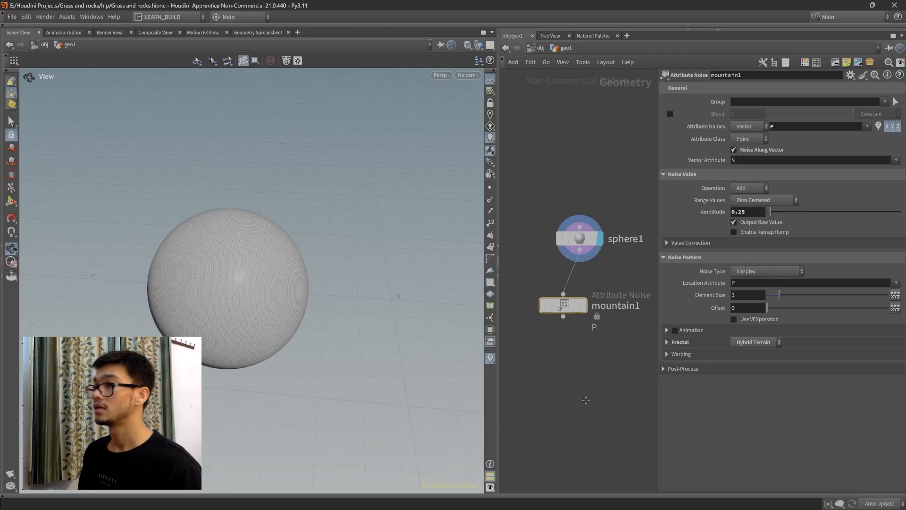
click(584, 305)
drag(208, 296, 233, 292)
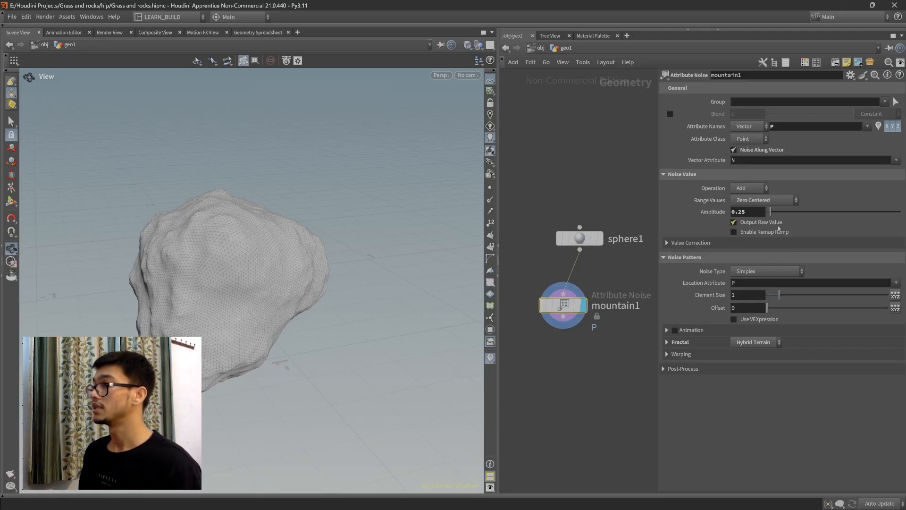
Set mountain1's Amplitude to 0.23 and its Noise Type to Worley Cellular F1.
drag(772, 211, 772, 213)
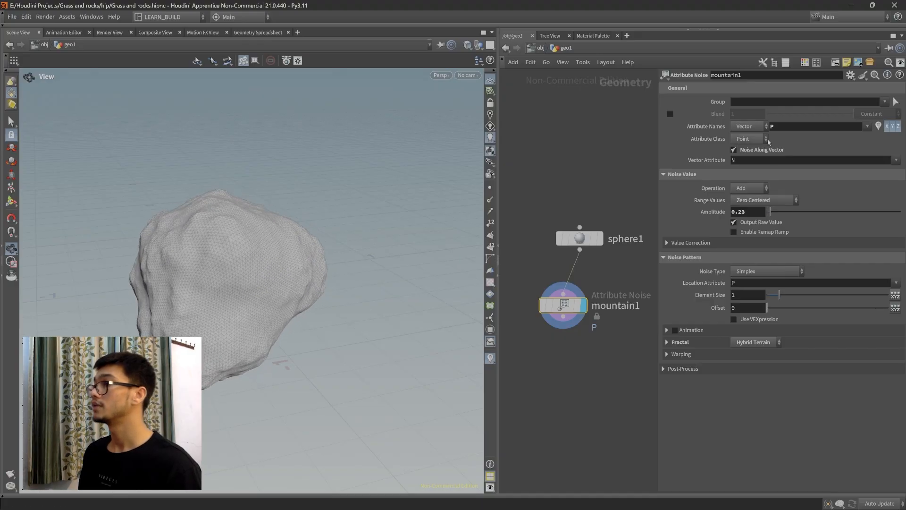
click(757, 141)
click(776, 189)
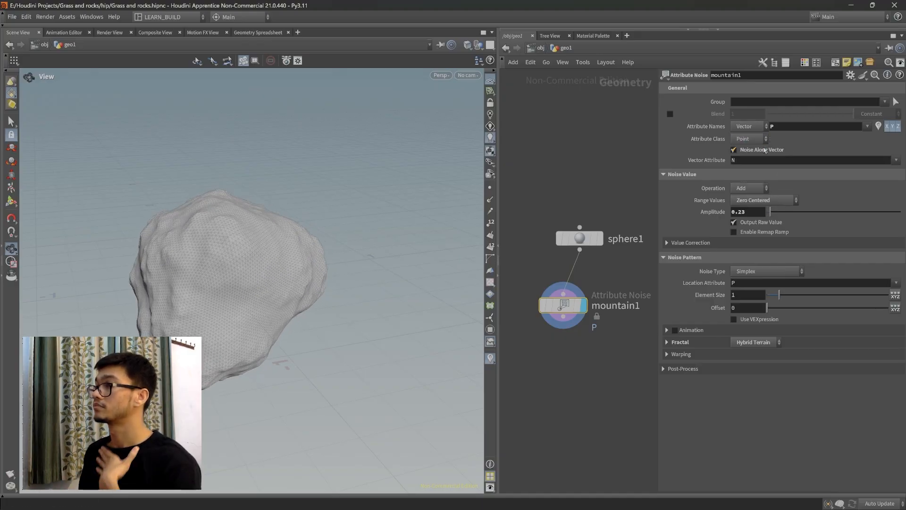
click(760, 187)
click(777, 239)
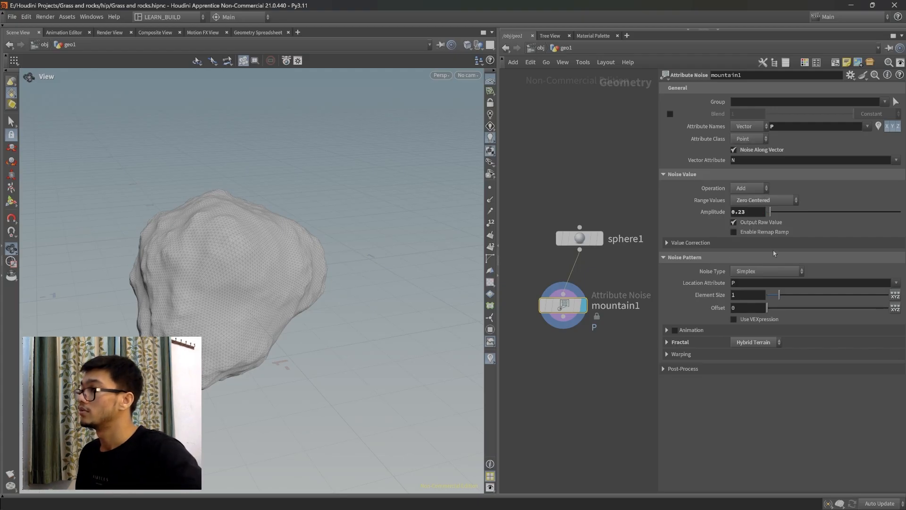
click(773, 276)
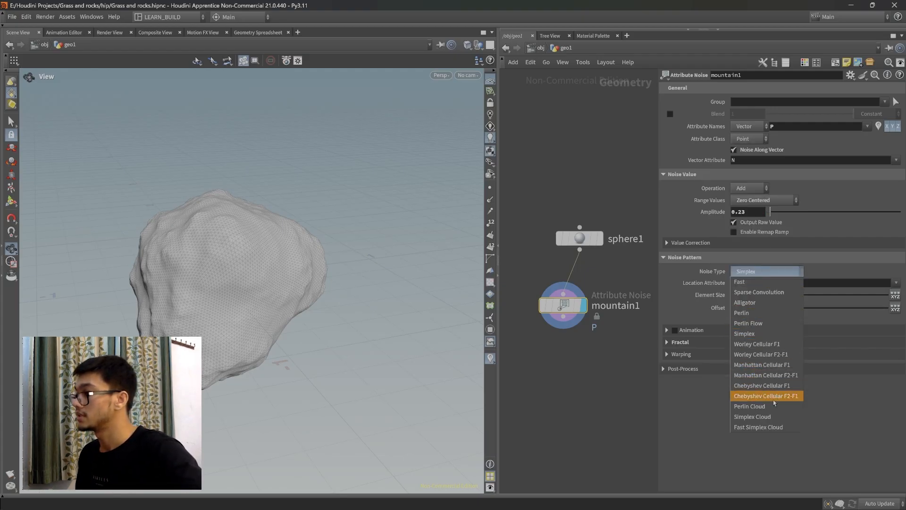
click(765, 348)
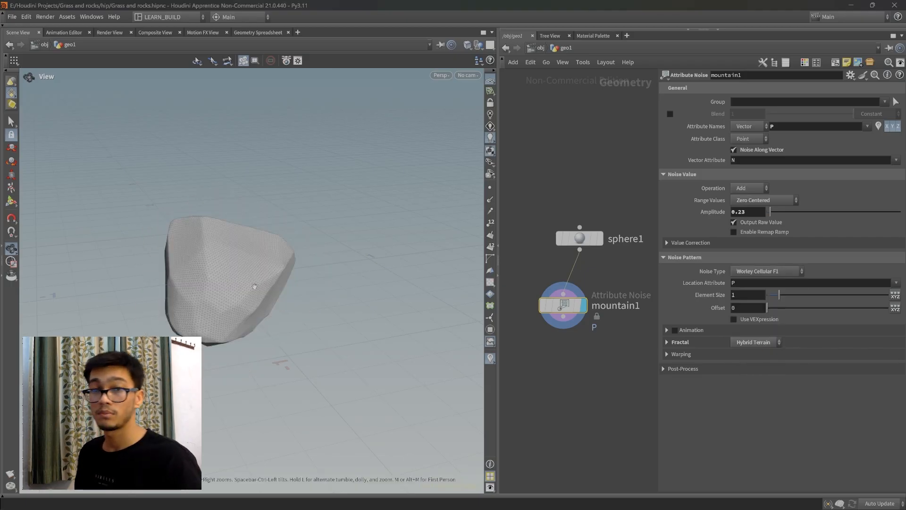
click(781, 275)
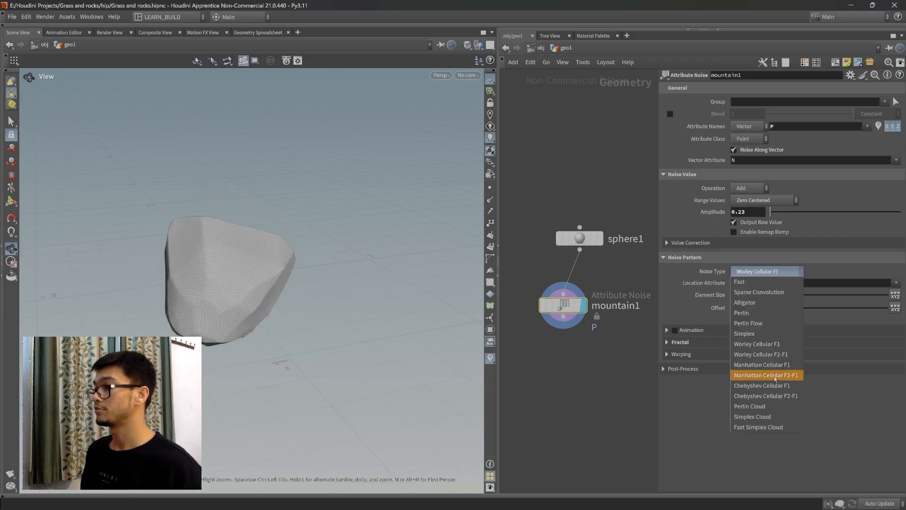
click(785, 347)
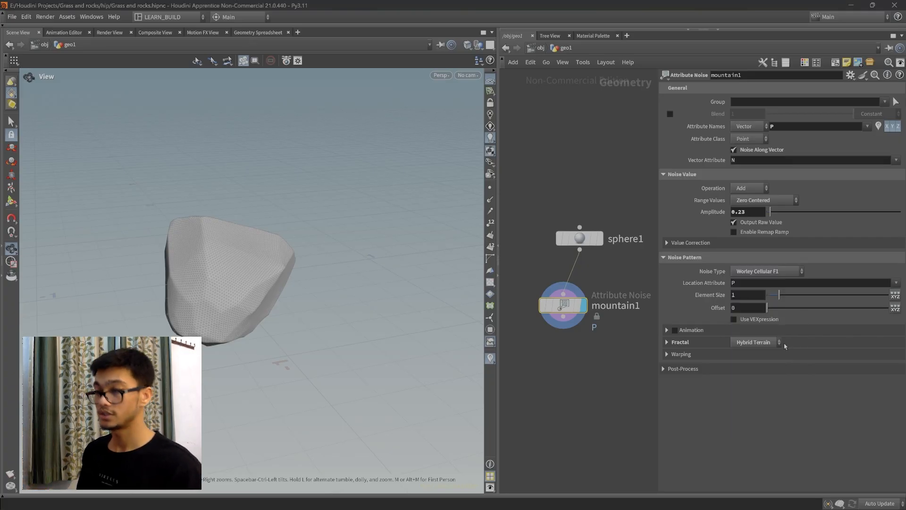
drag(226, 271, 289, 281)
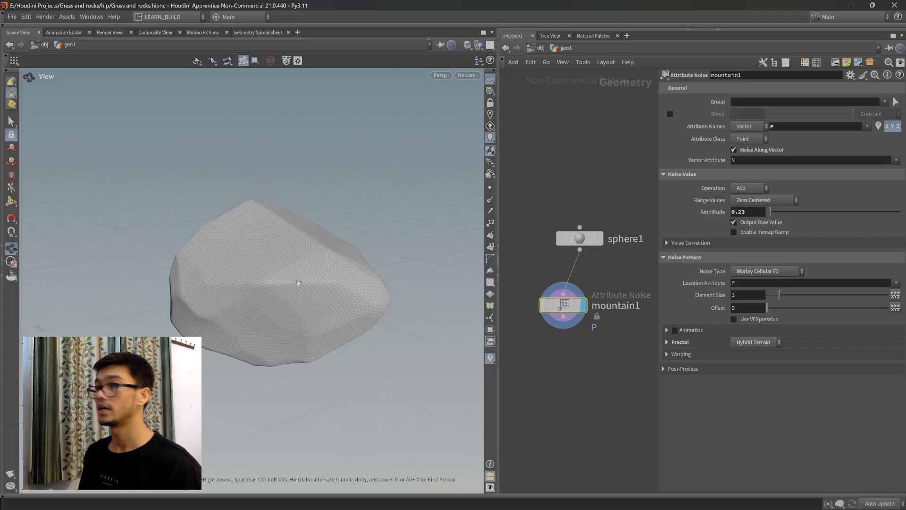
Align mountain1 under sphere1, add a second Mountain node below it, connect mountain1 to it, and display it.
drag(563, 305, 563, 292)
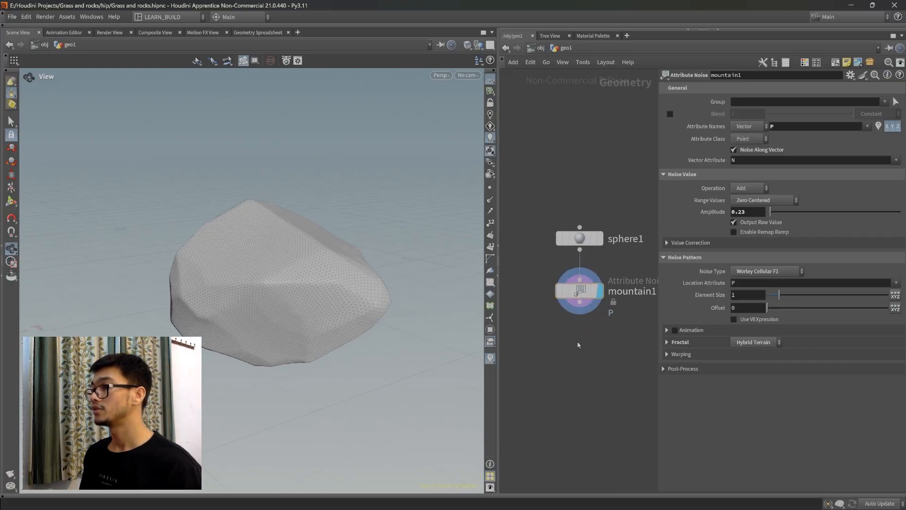
key(Tab)
text(mou)
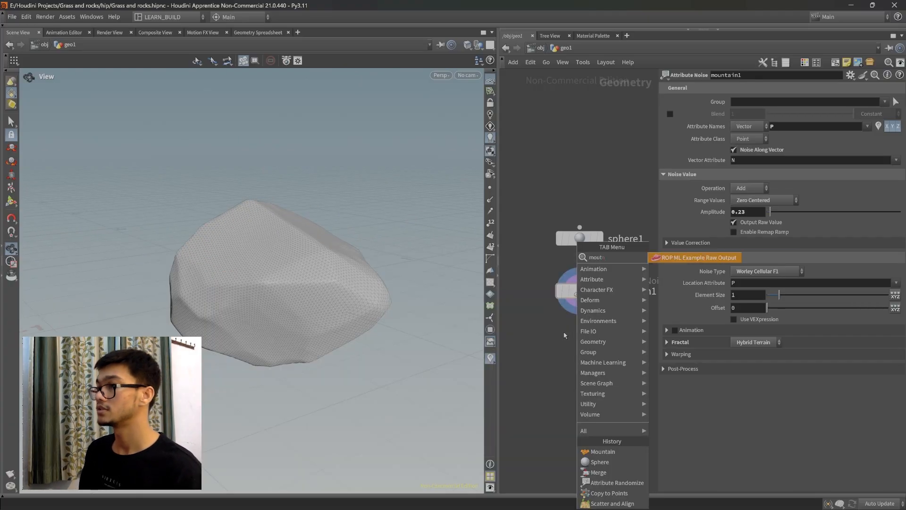
key(Return)
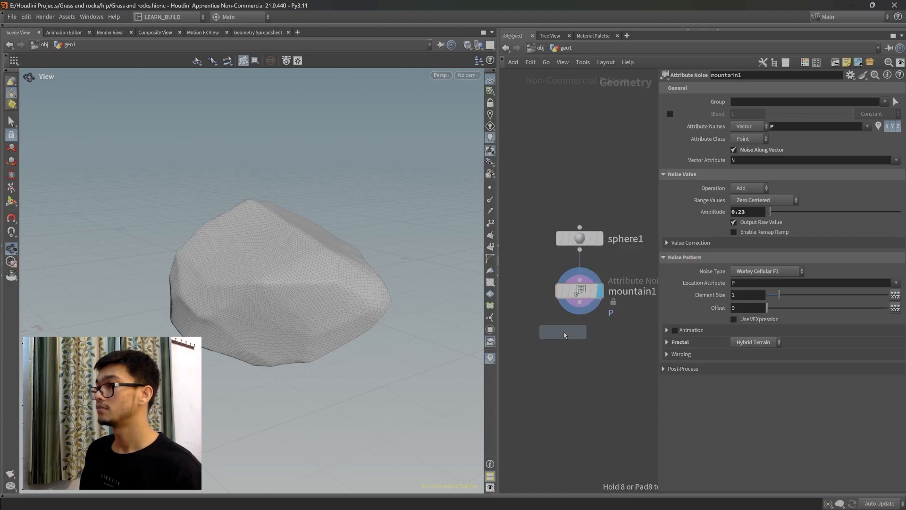
click(576, 370)
drag(580, 302, 580, 358)
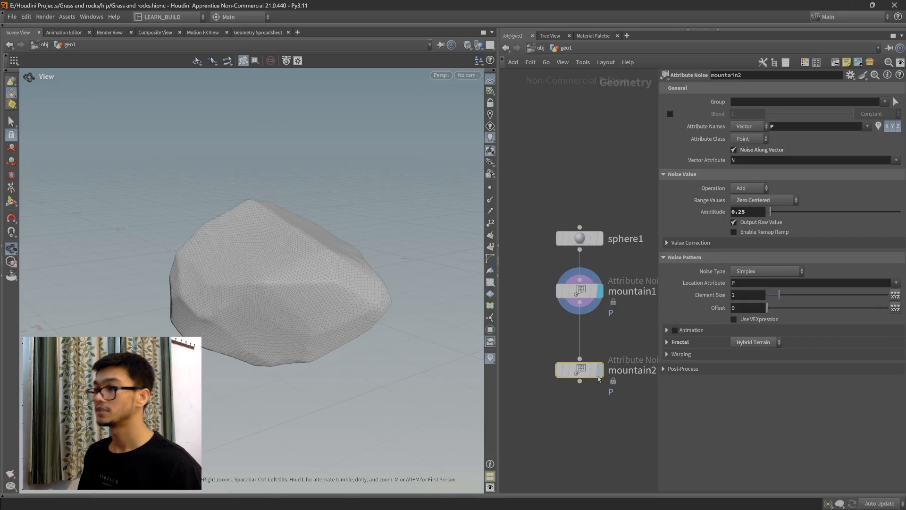
click(607, 393)
Set mountain2's Amplitude to 0.09.
drag(306, 302, 255, 359)
drag(772, 216, 770, 215)
drag(306, 313, 323, 296)
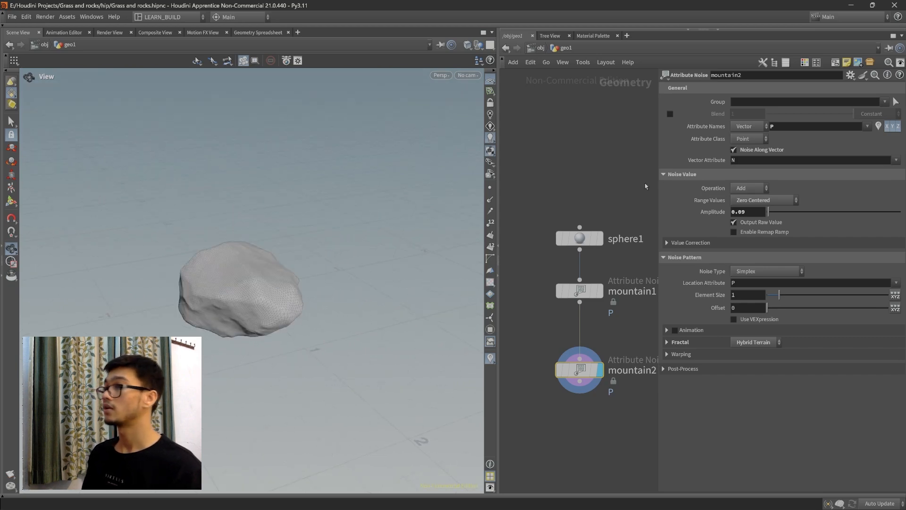
Hide the node parameters and move sphere1, mountain1 and mountain2 up together in the network.
key(p)
drag(564, 174, 673, 410)
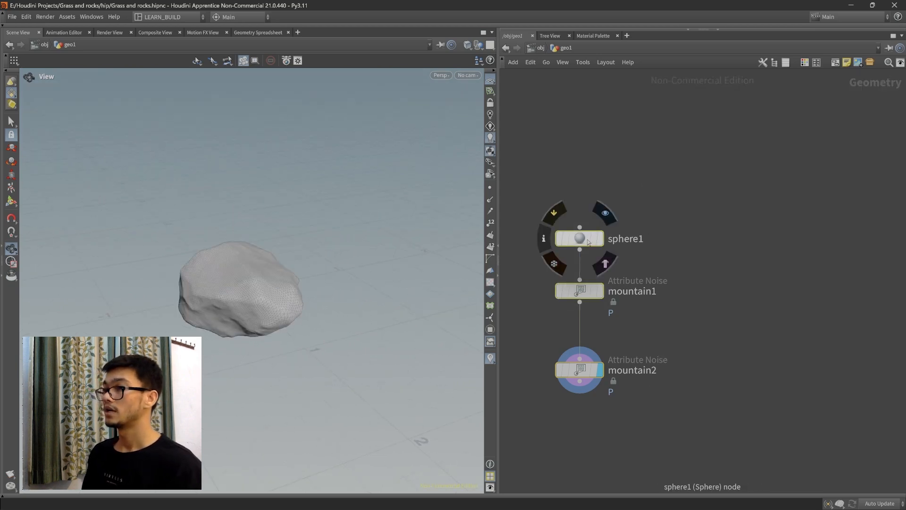
drag(584, 241, 608, 181)
Add a Null node below mountain2, connect mountain2's output to it, and rename it out.
key(Tab)
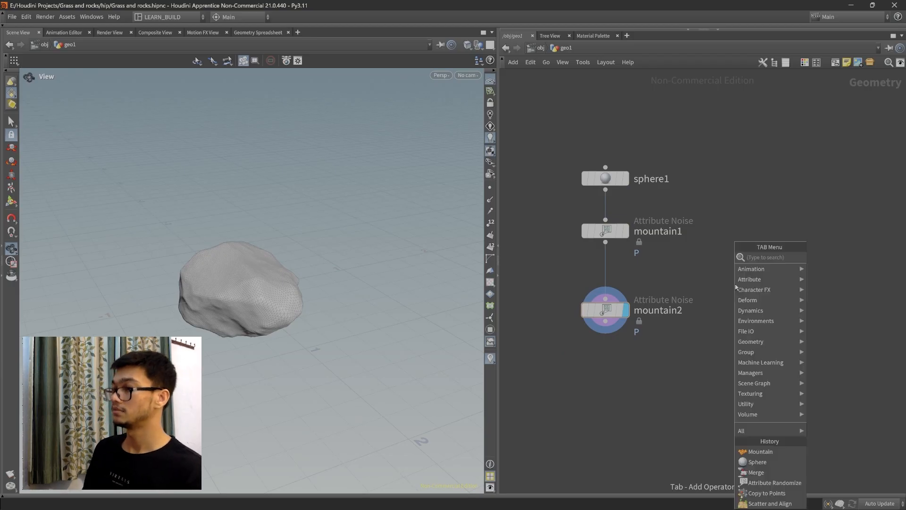
text(null)
key(Return)
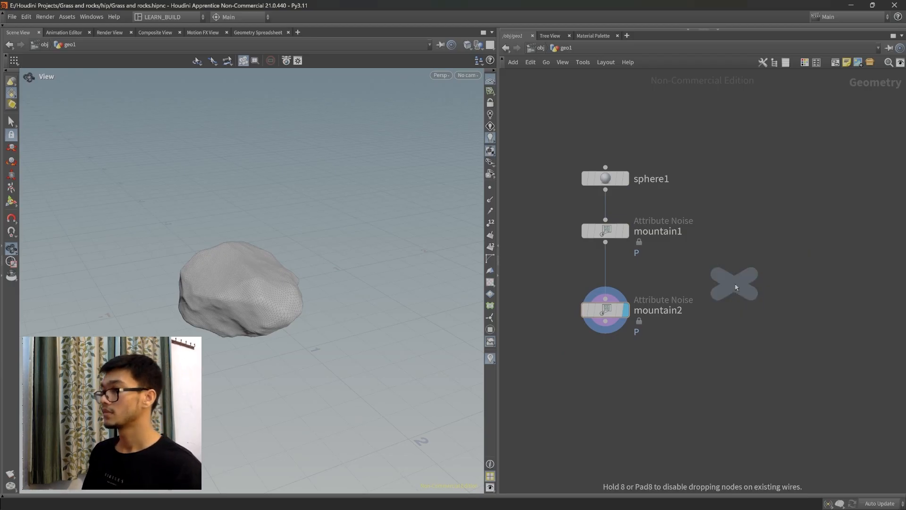
click(632, 370)
drag(606, 322, 596, 379)
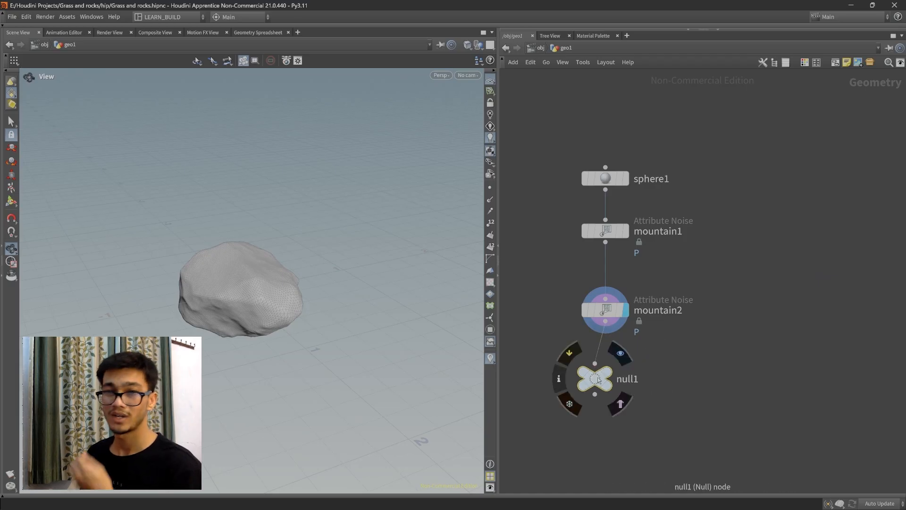
double_click(634, 379)
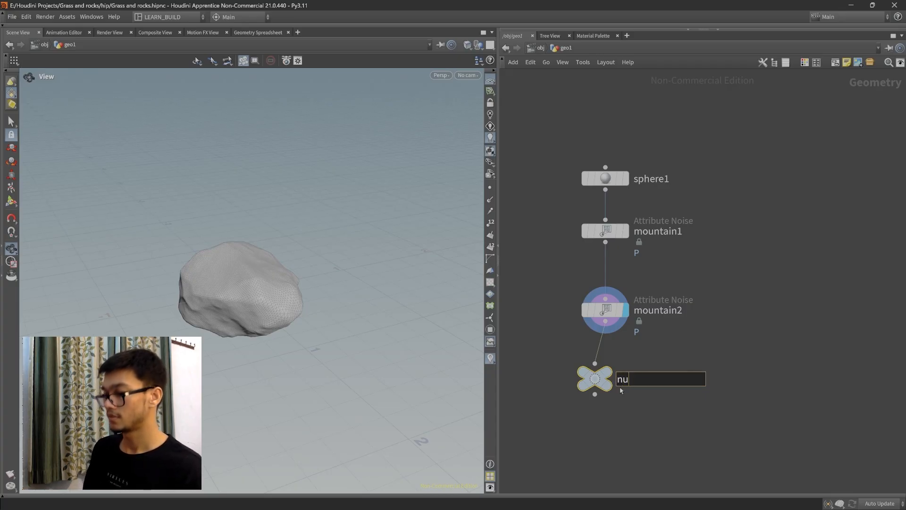
text(out)
key(Return)
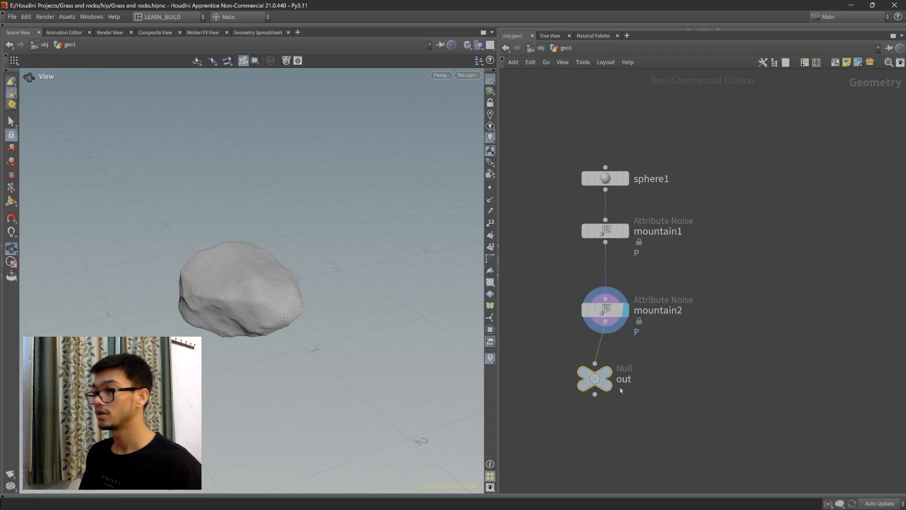
Move the out null slightly farther below mountain2.
middle_drag(628, 421, 675, 382)
scroll(676, 383, down, 5)
scroll(672, 395, up, 5)
drag(676, 334, 680, 346)
middle_drag(739, 316, 708, 368)
drag(602, 122, 733, 339)
drag(694, 434, 591, 340)
mouse_move(645, 391)
mouse_down()
mouse_move(636, 400)
mouse_move(636, 389)
mouse_up()
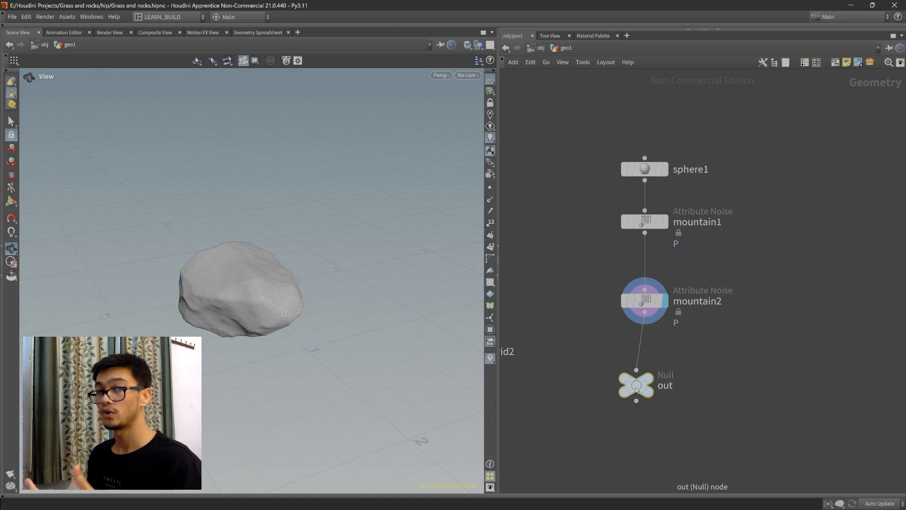
scroll(712, 421, down, 4)
middle_drag(689, 413, 768, 350)
scroll(690, 362, up, 4)
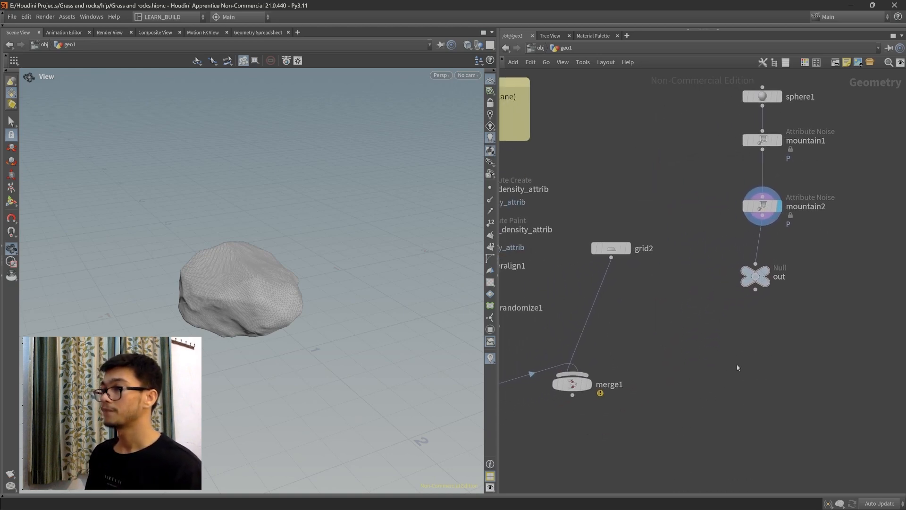
scroll(735, 372, down, 2)
drag(795, 342, 708, 277)
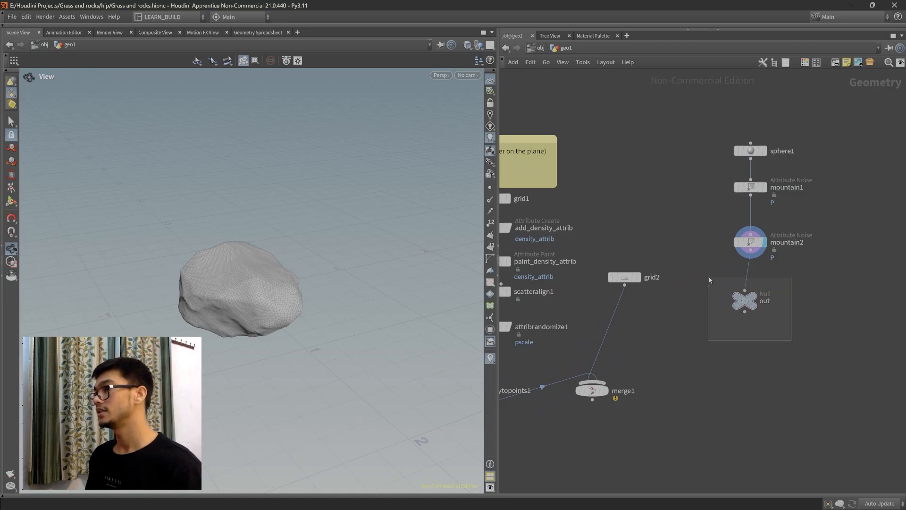
middle_drag(743, 341, 711, 359)
drag(673, 133, 793, 309)
drag(756, 374, 675, 311)
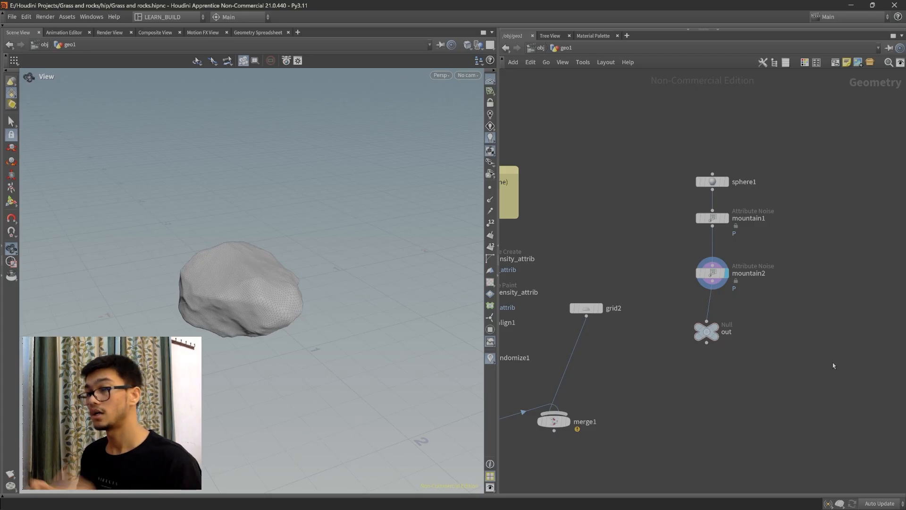
middle_drag(666, 415, 718, 375)
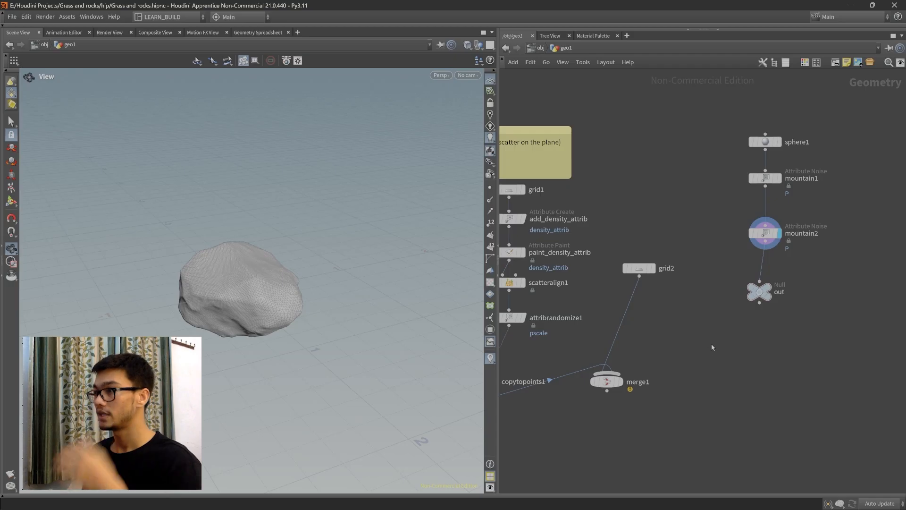
scroll(736, 374, down, 5)
scroll(752, 376, up, 5)
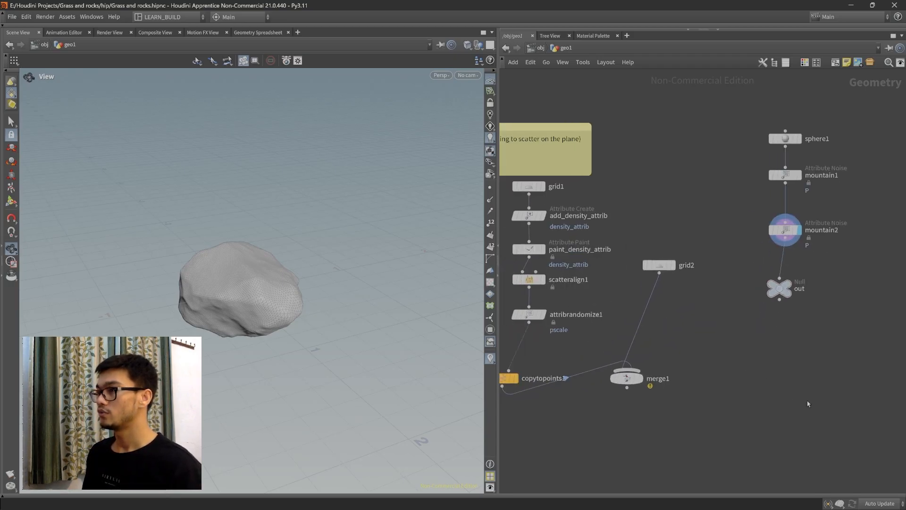
middle_drag(757, 375, 773, 378)
drag(759, 105, 867, 341)
middle_drag(828, 346, 812, 361)
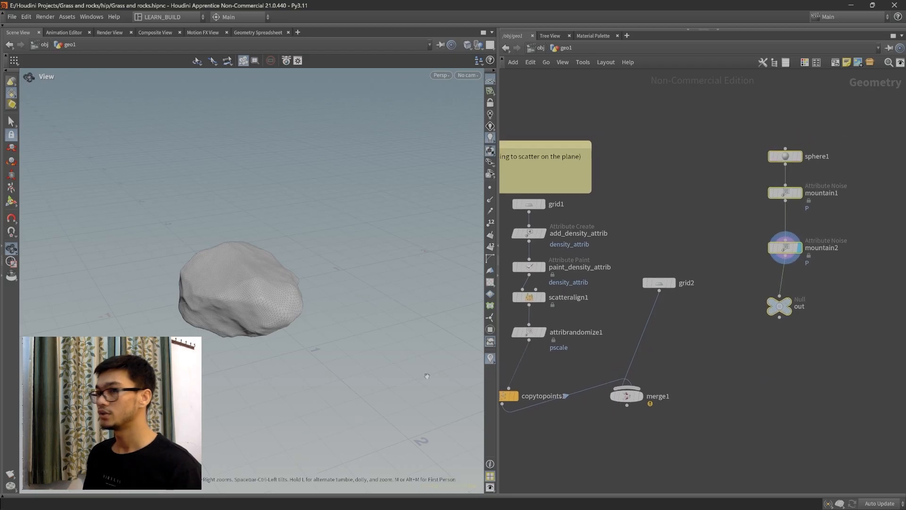
scroll(283, 345, down, 3)
drag(283, 345, 295, 321)
click(530, 204)
drag(530, 204, 680, 172)
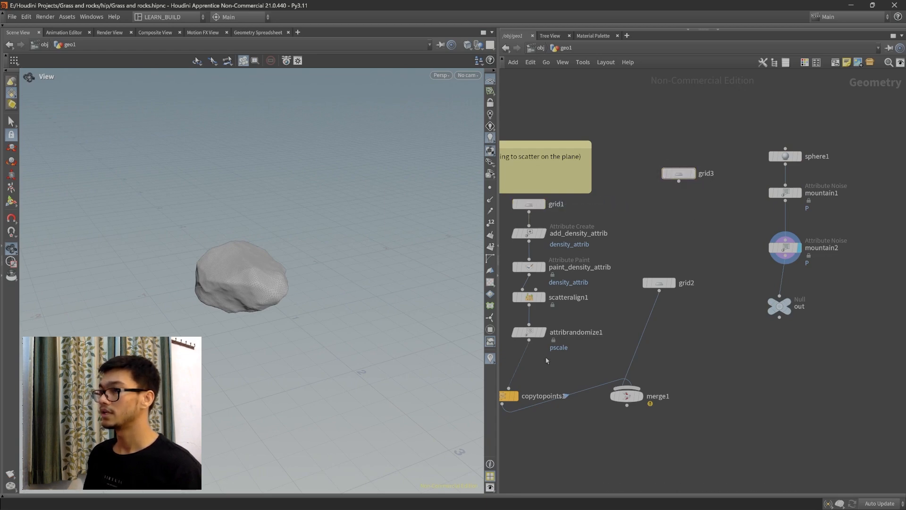
key(ctrl+z)
mouse_move(669, 162)
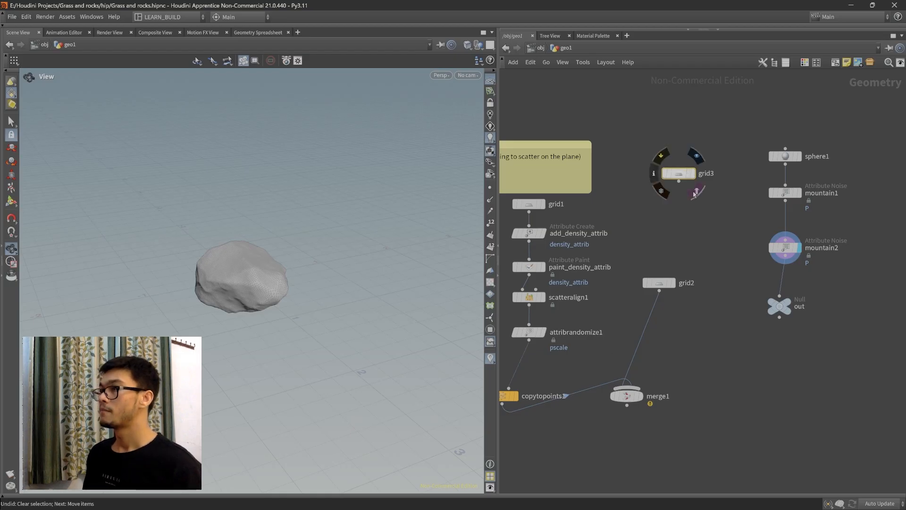
key(Delete)
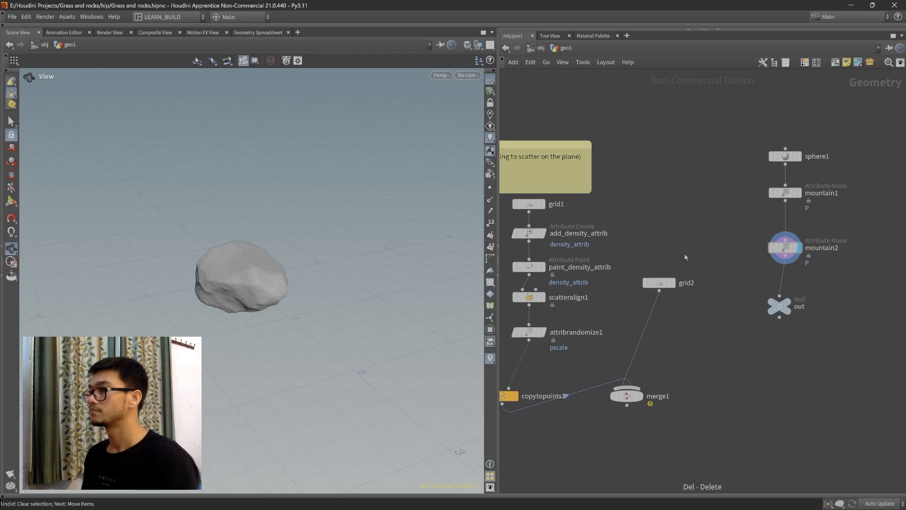
Display copytopoints1 in the viewport and examine the scattered grass from several distances.
scroll(703, 274, down, 2)
scroll(722, 319, up, 1)
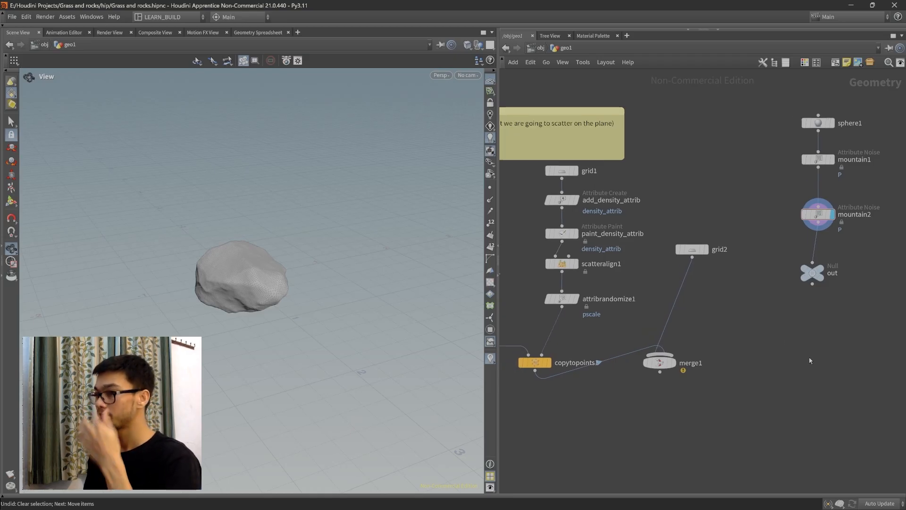
drag(871, 249, 775, 103)
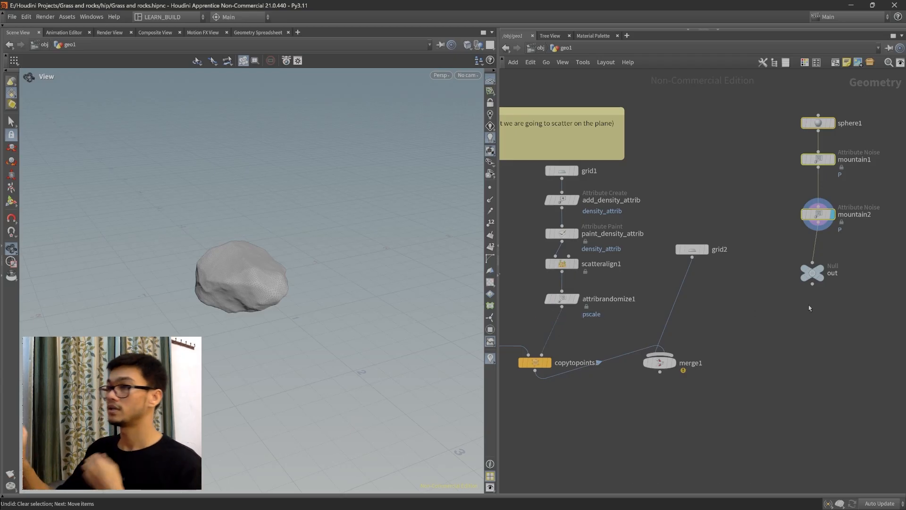
click(551, 362)
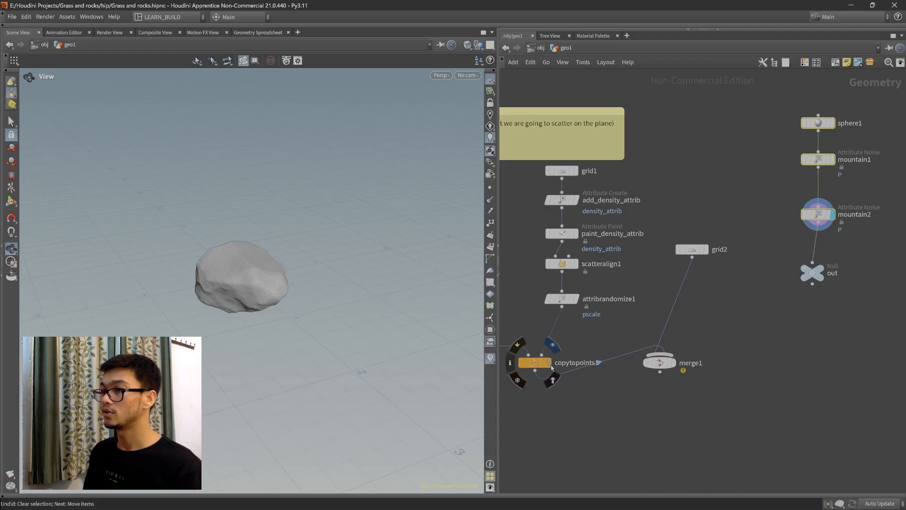
scroll(301, 290, down, 10)
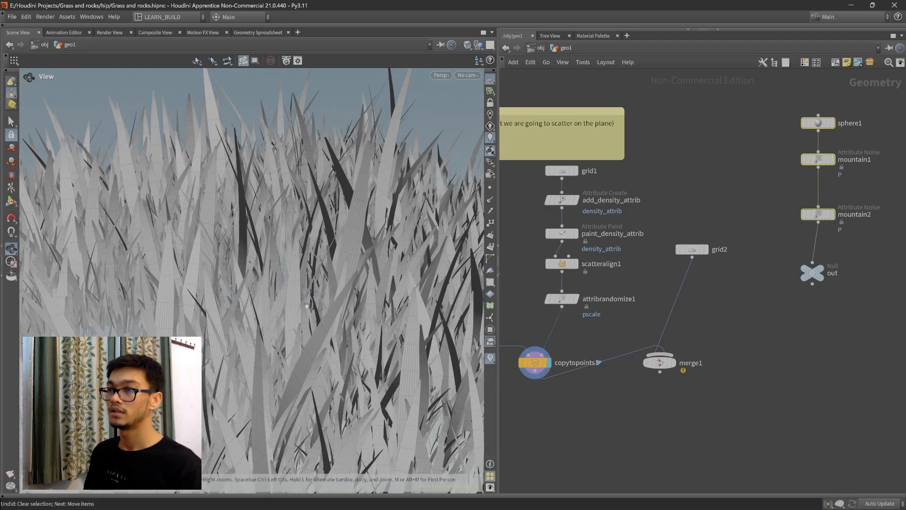
scroll(284, 338, up, 6)
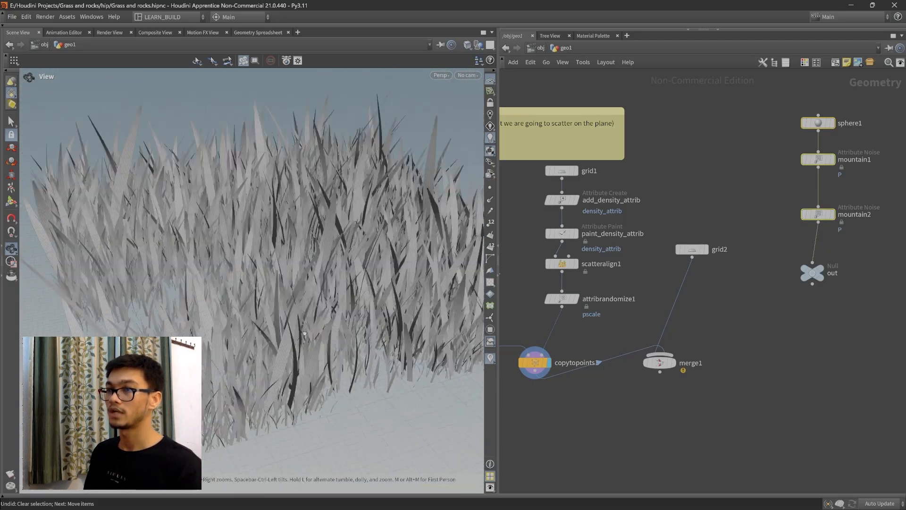
middle_drag(282, 331, 288, 352)
scroll(286, 311, down, 2)
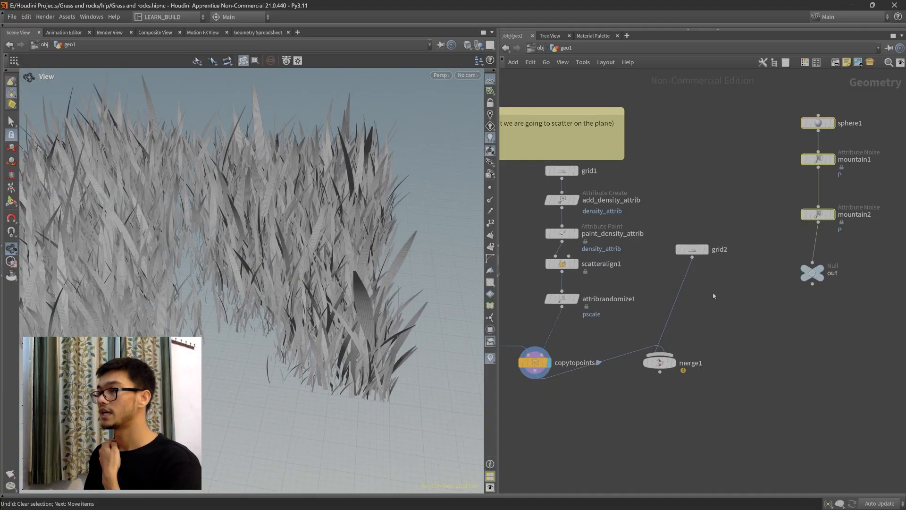
Move grid2 closer above merge1 and display merge1 in the viewport.
drag(692, 249, 668, 309)
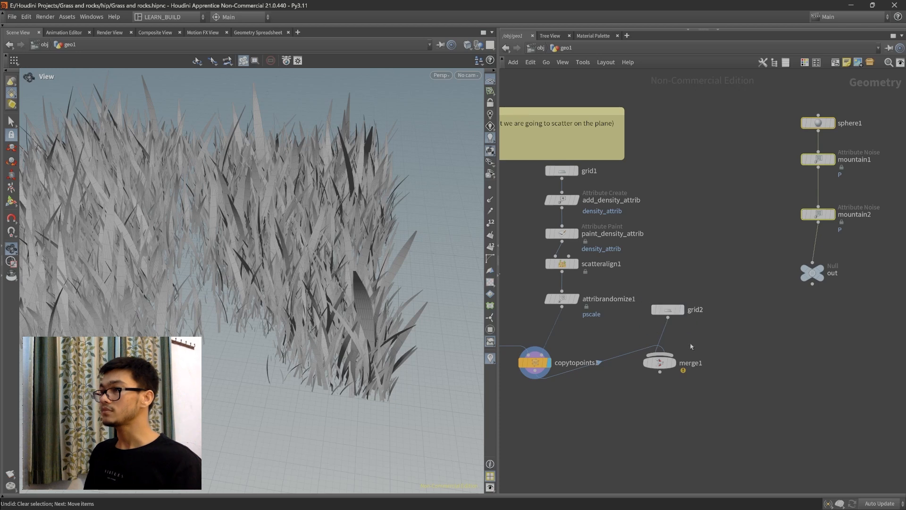
click(674, 363)
middle_drag(726, 308, 720, 334)
scroll(719, 332, down, 5)
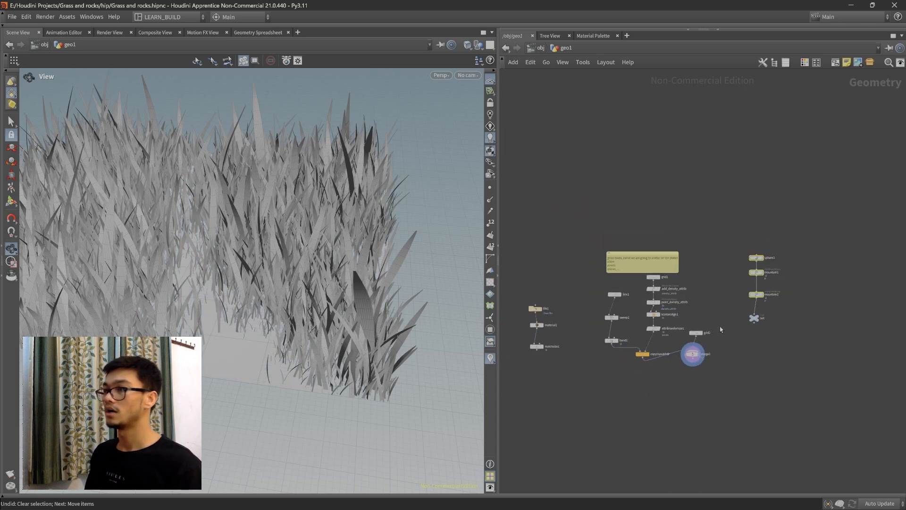
scroll(719, 325, up, 3)
middle_drag(709, 292, 695, 275)
scroll(701, 292, up, 1)
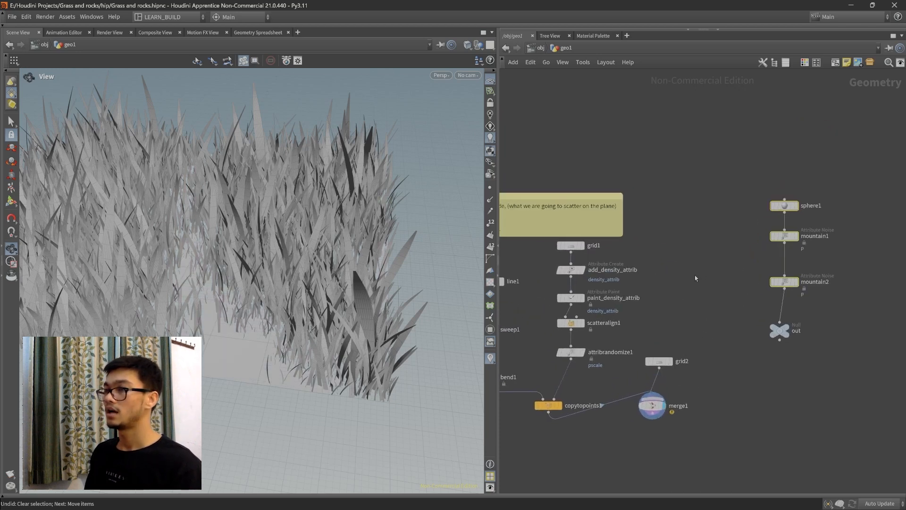
Duplicate grid1 into the space beside the rock nodes and add a Scatter and Align node connected below the copy.
click(571, 247)
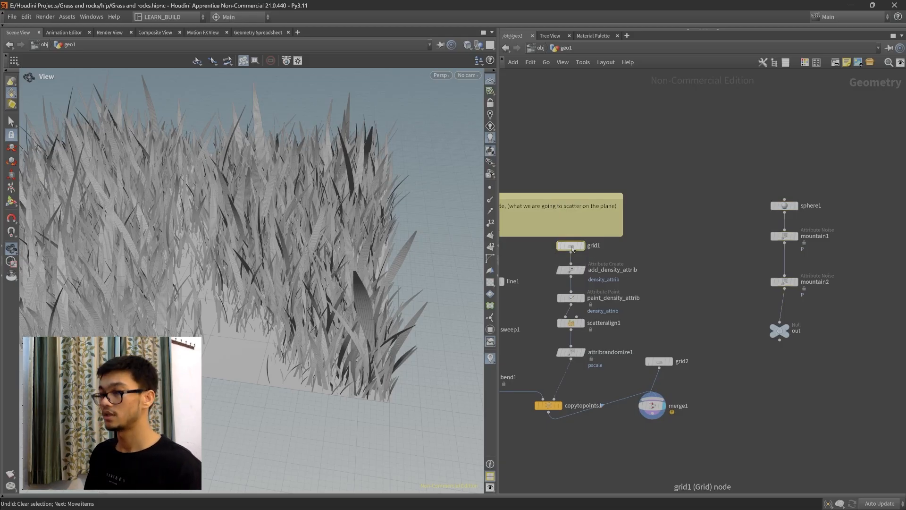
alt+drag(572, 246, 691, 235)
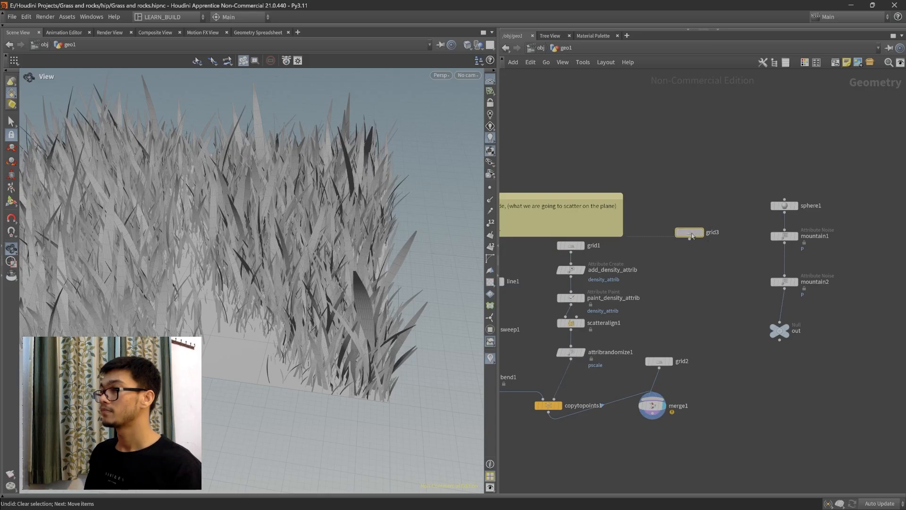
key(Tab)
text(scatter)
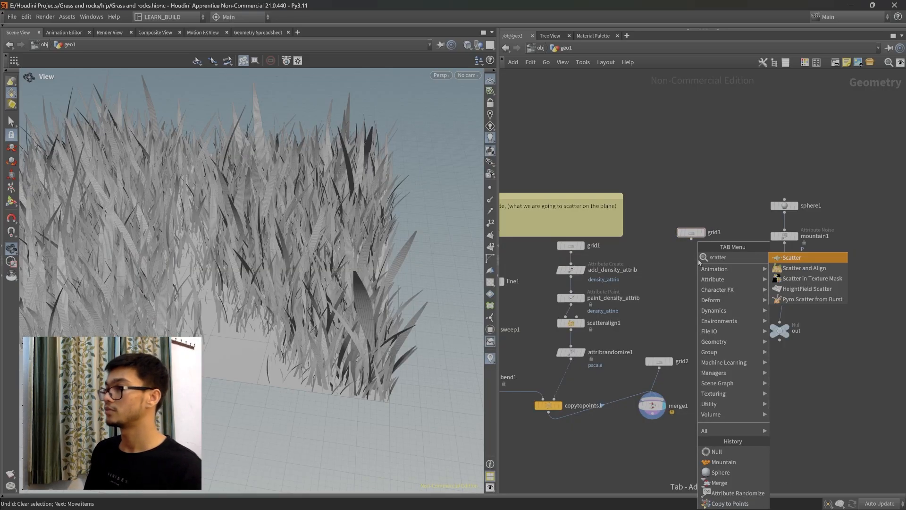
key(Down)
key(Return)
click(696, 258)
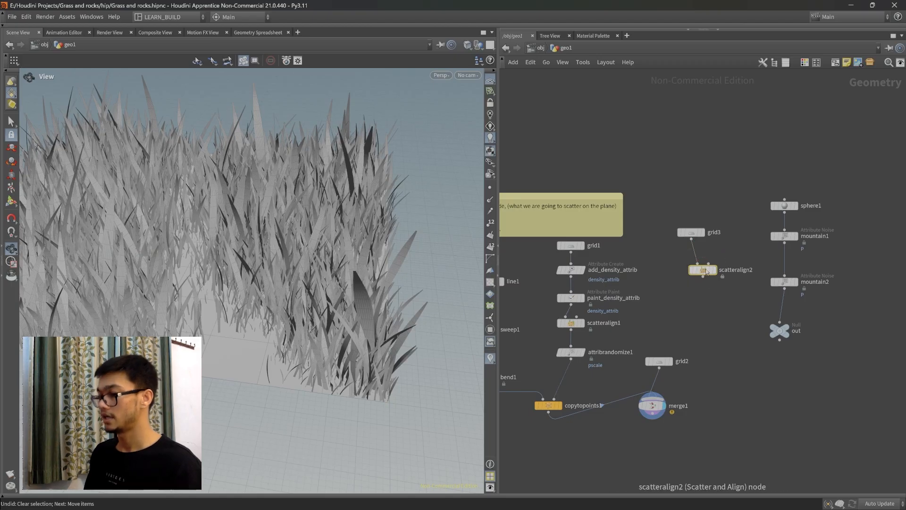
Show the parameters of scatteralign2, display it in the viewport, and set its Coverage to 1.
key(p)
scroll(334, 339, down, 1)
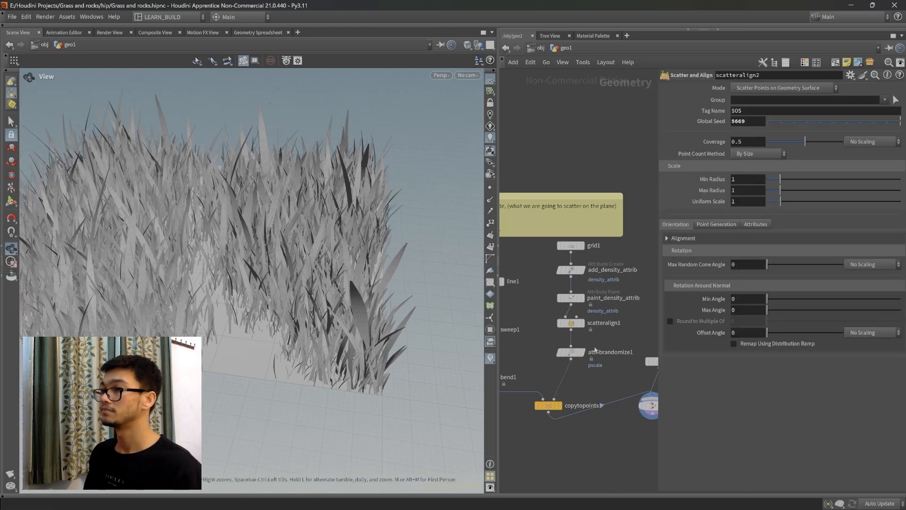
middle_drag(586, 347, 527, 348)
middle_drag(643, 342, 573, 363)
scroll(594, 335, up, 3)
click(575, 259)
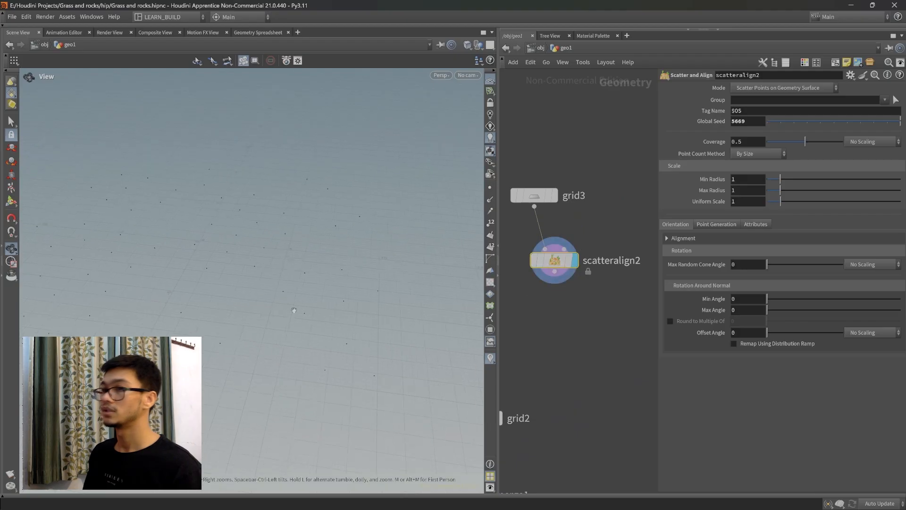
middle_drag(279, 294, 286, 313)
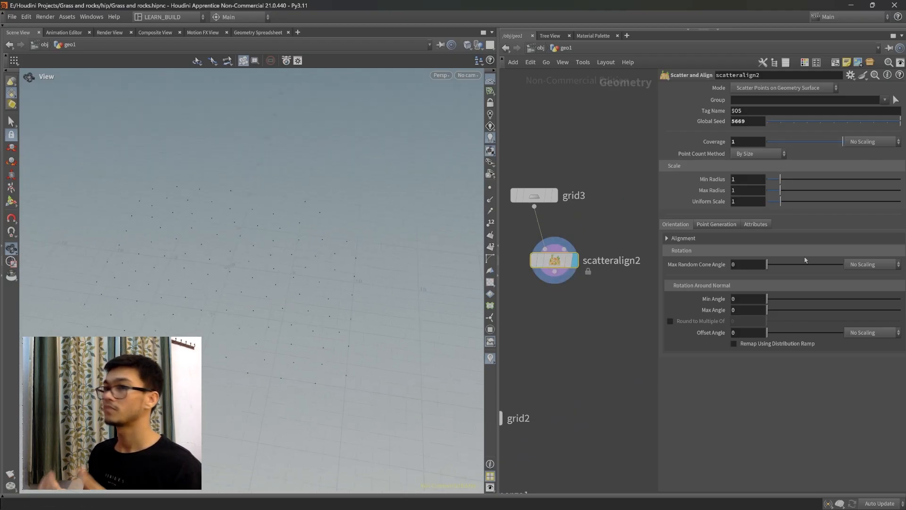
Try a Relax Iterations value of 7 on scatteralign2 and undo the change.
click(722, 225)
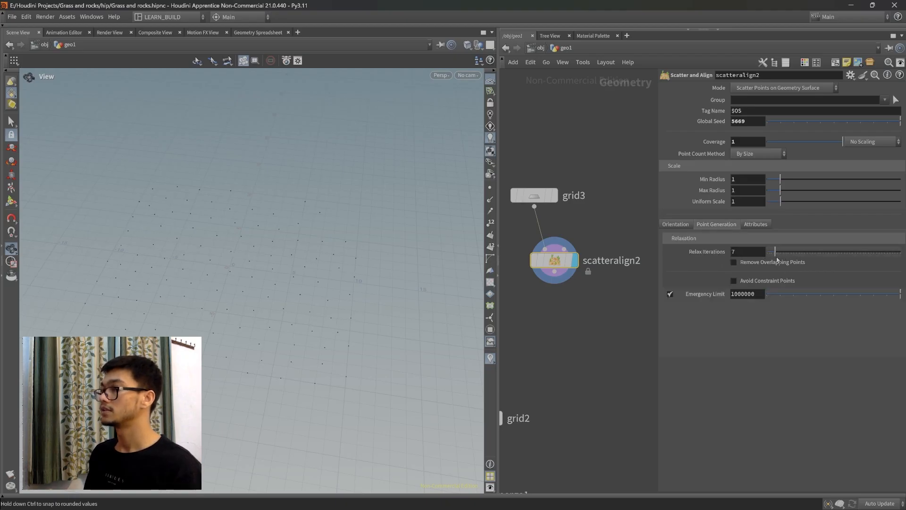
key(ctrl+z)
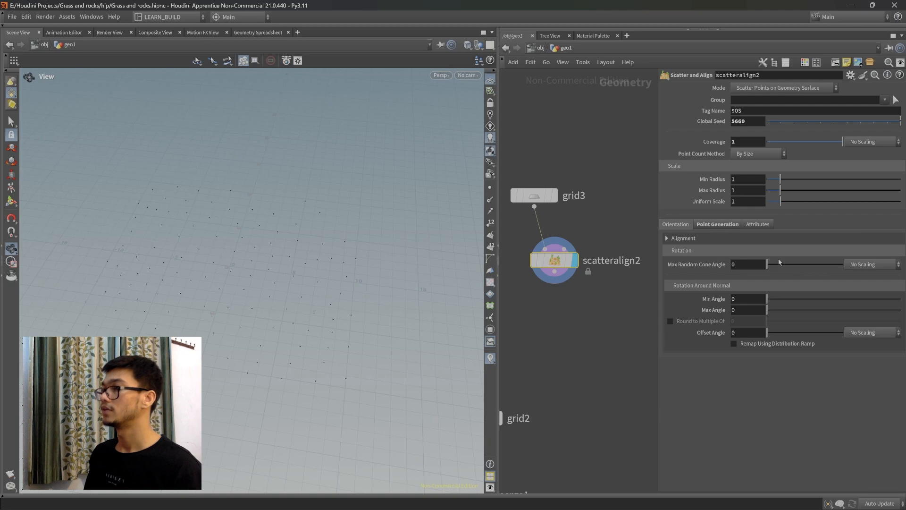
Widen the network editor so that the grid3 scatter branch and the rock nodes are both shown.
scroll(519, 325, down, 5)
drag(499, 270, 333, 273)
scroll(518, 371, up, 3)
mouse_move(520, 373)
middle_down()
mouse_move(540, 361)
mouse_move(518, 389)
middle_up()
scroll(541, 368, down, 1)
scroll(518, 387, up, 3)
middle_drag(565, 372, 560, 392)
scroll(562, 392, down, 1)
scroll(543, 373, down, 1)
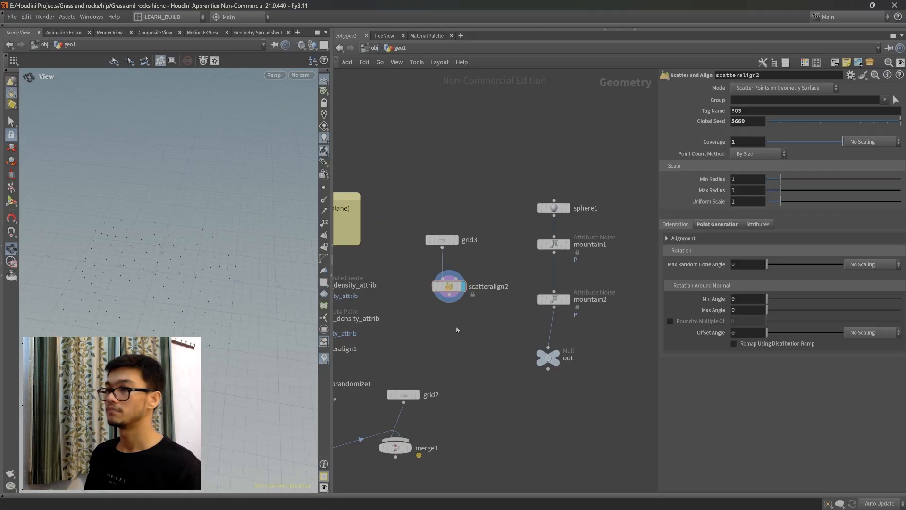
Add a Copy to Points node below scatteralign2 in the network.
key(Tab)
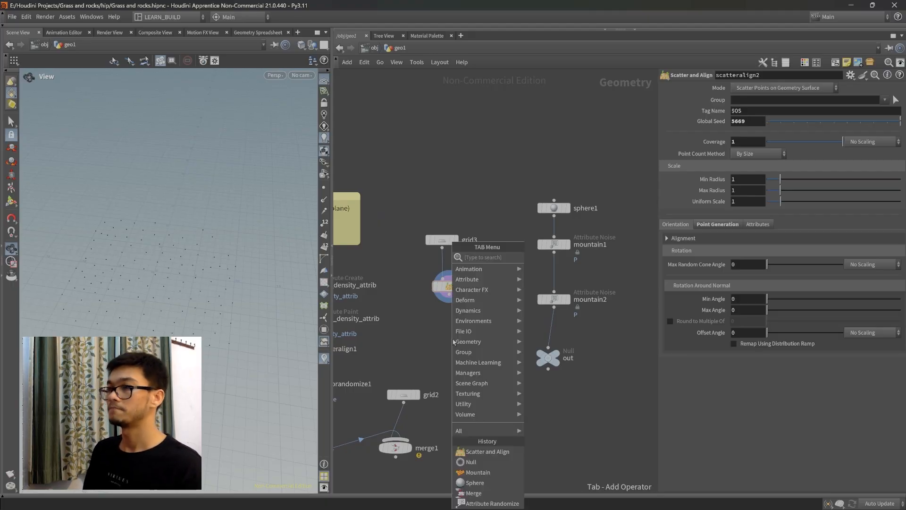
key(Escape)
key(Tab)
text(c)
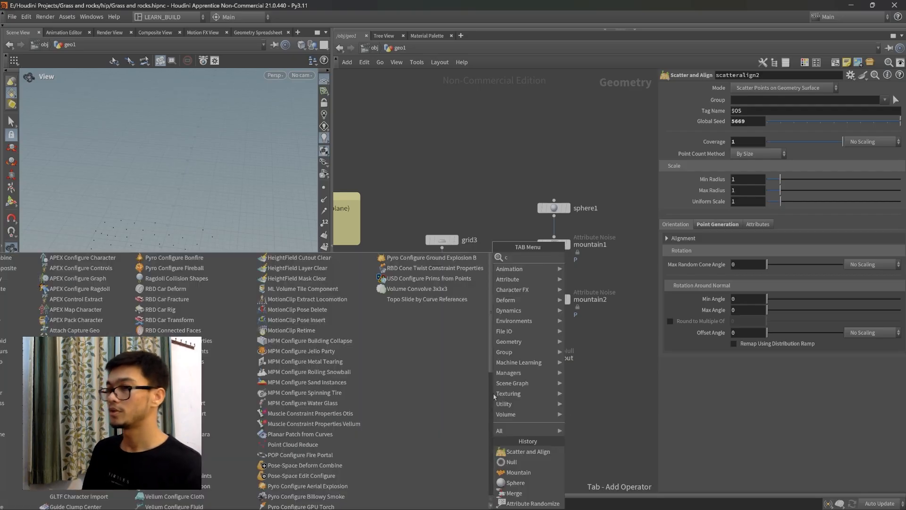
text(opt)
text(to)
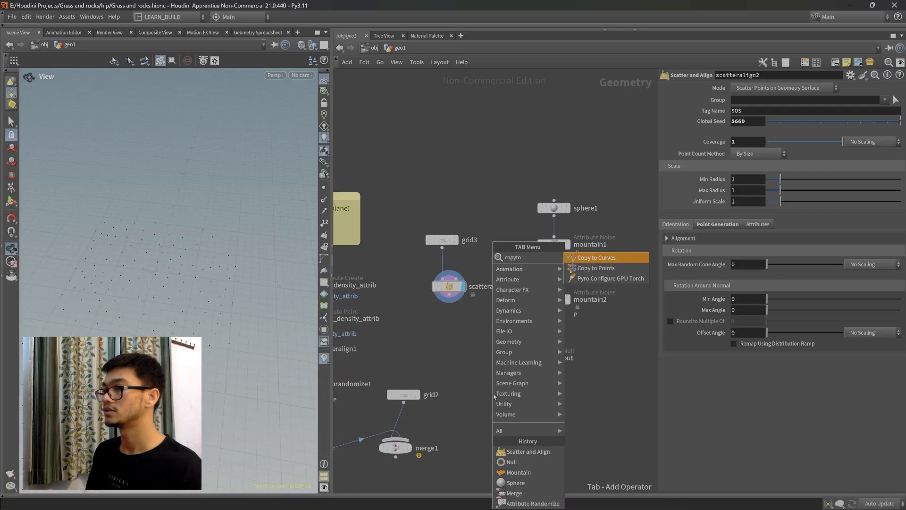
key(Down)
key(Return)
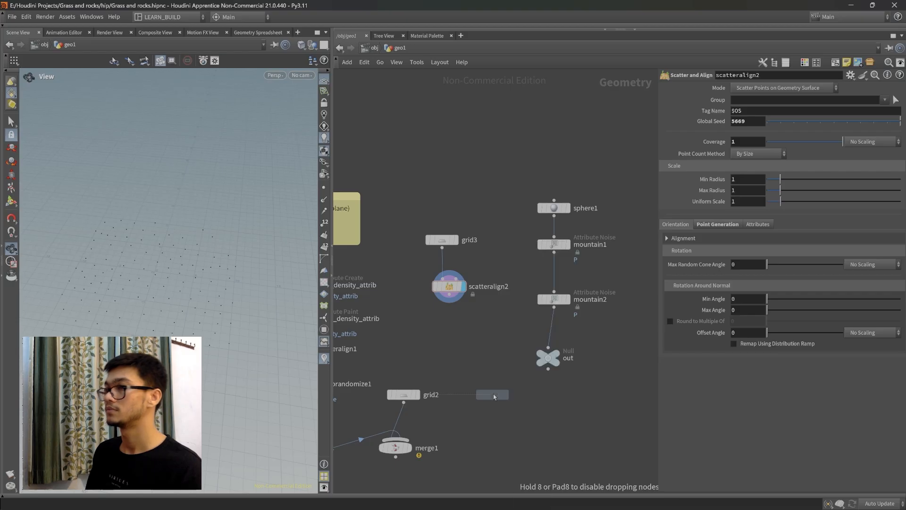
click(468, 340)
scroll(482, 368, up, 2)
drag(433, 259, 450, 312)
Connect the out null to copytopoints2's first input and scatteralign2 to its second, and place copytopoints2 below the out null.
middle_drag(491, 364, 470, 349)
drag(555, 352, 429, 297)
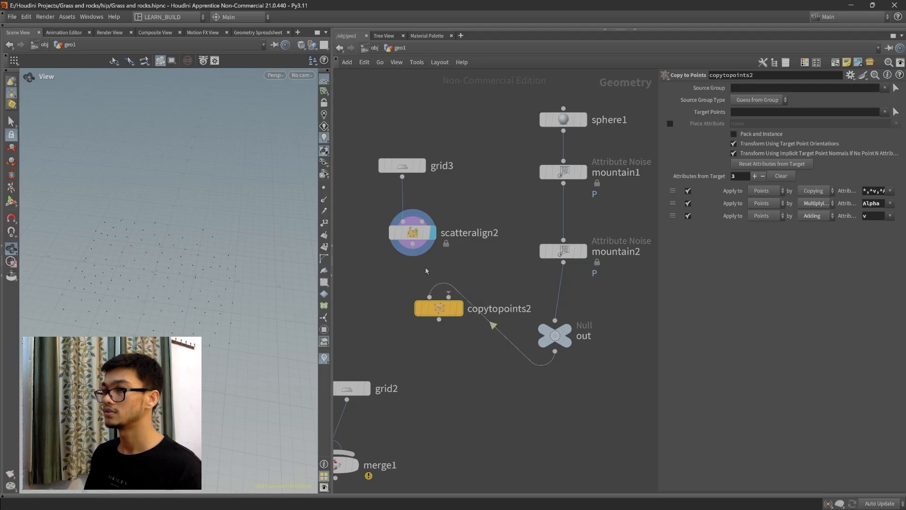
drag(413, 244, 492, 404)
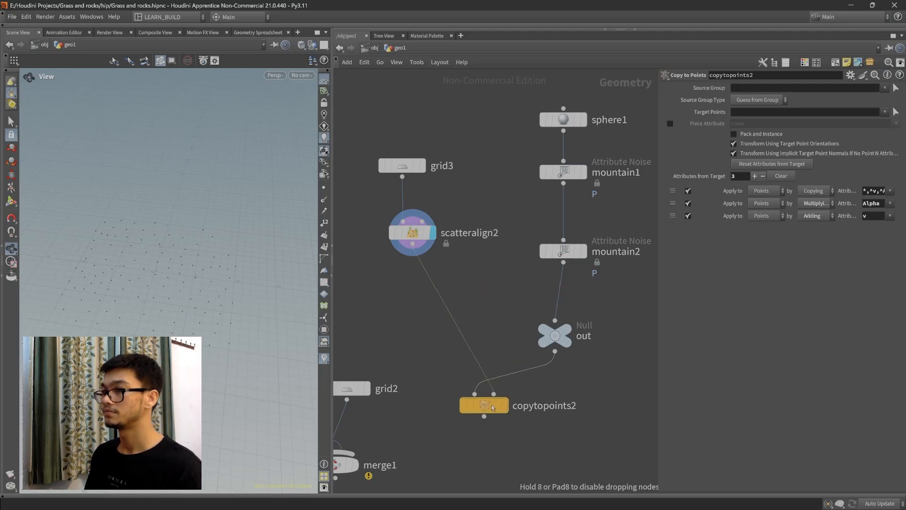
middle_drag(492, 404, 499, 340)
mouse_move(499, 340)
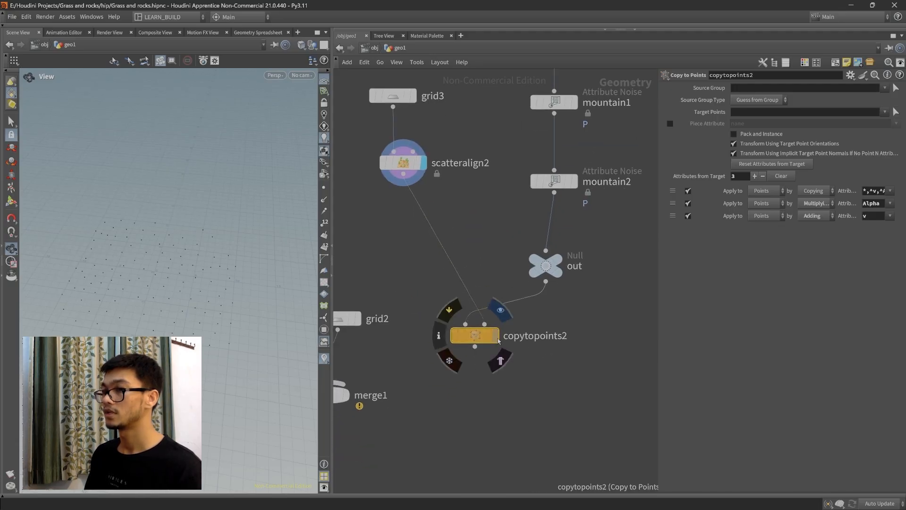
Display copytopoints2, widen the viewport, and inspect the scattered rocks from a lower angle.
click(502, 315)
scroll(169, 289, up, 4)
drag(169, 289, 405, 263)
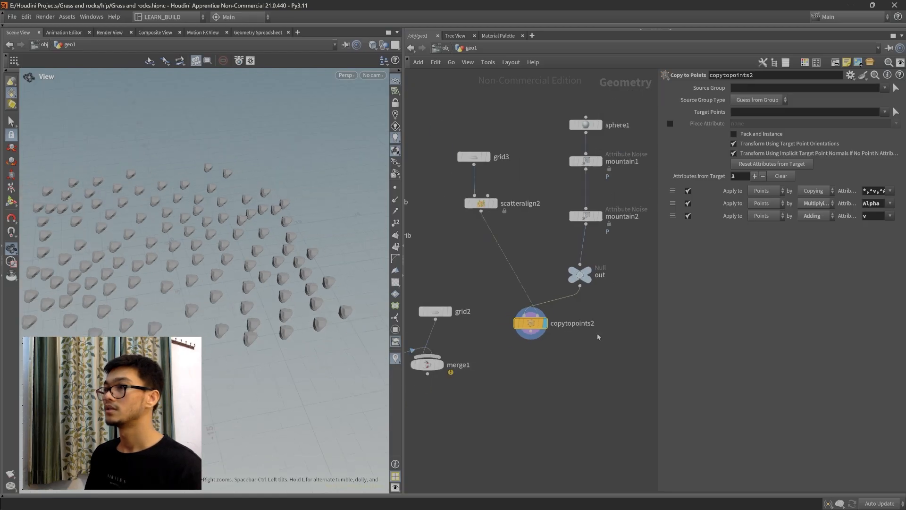
middle_drag(597, 337, 608, 356)
drag(222, 269, 256, 296)
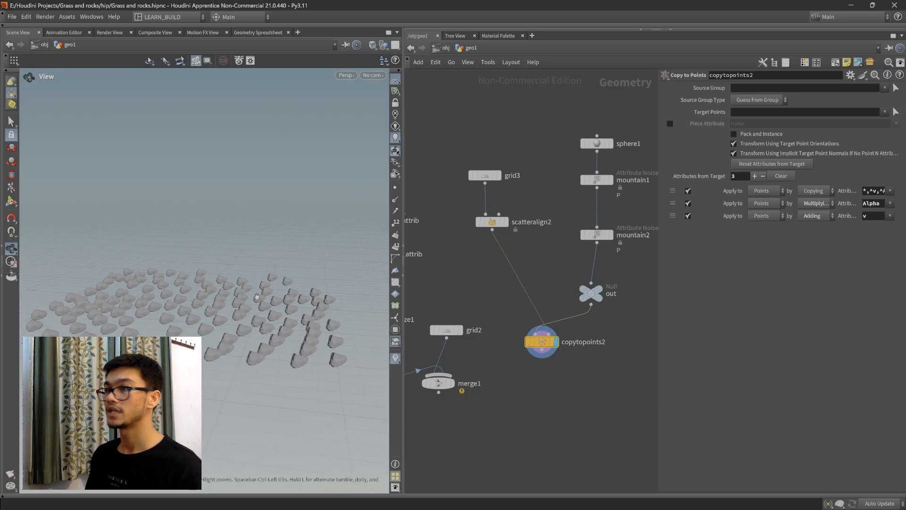
Insert an Attribute Randomize node between scatteralign2 and copytopoints2 and set its attribute name to pscale.
key(Tab)
text(at)
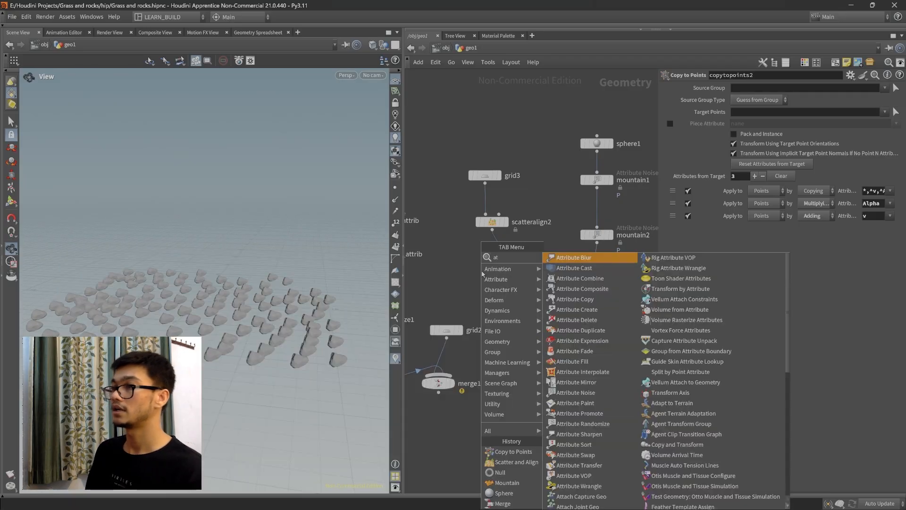
text(tribute a)
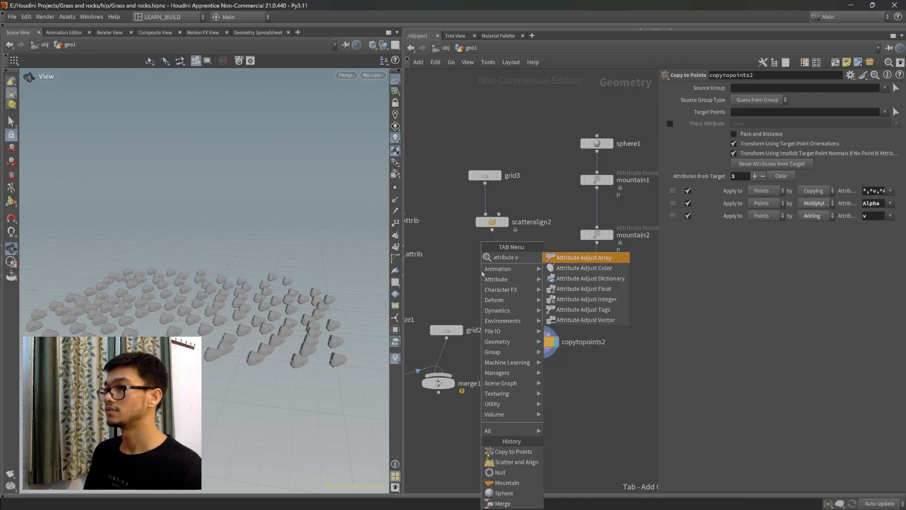
text(f)
key(Return)
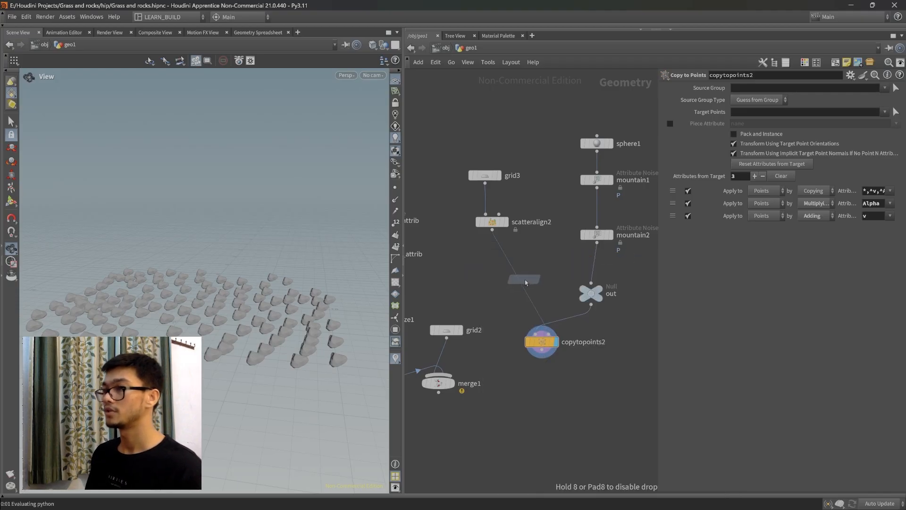
click(527, 282)
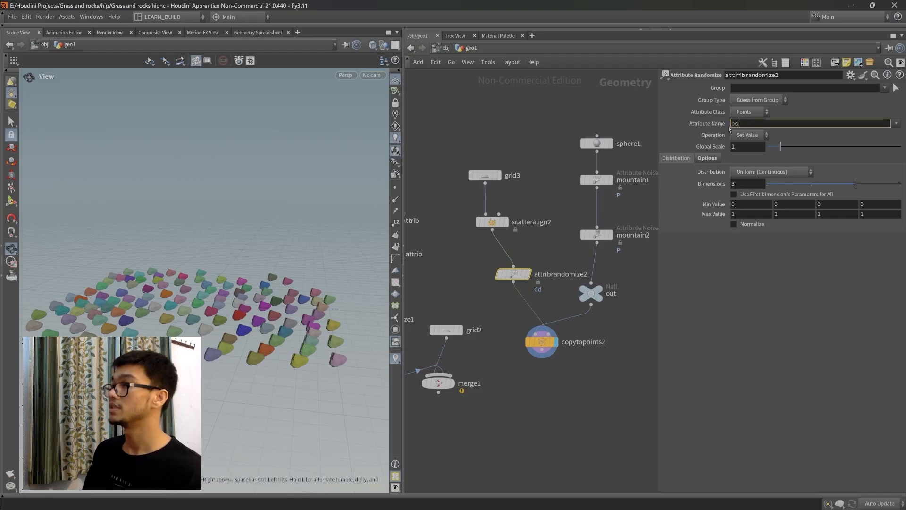
drag(232, 255, 261, 292)
middle_drag(260, 292, 256, 290)
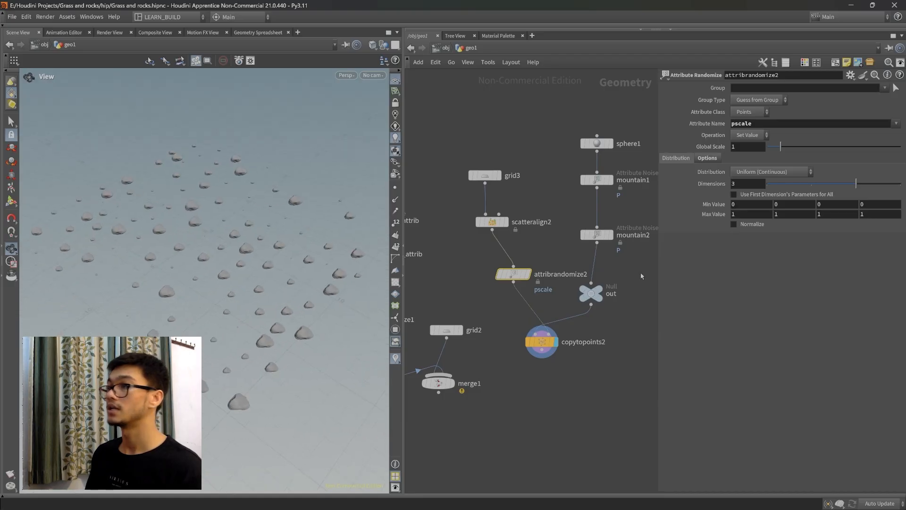
Set scatteralign2's maximum rotation angle around the normal to 360.
middle_drag(652, 289, 621, 287)
click(461, 220)
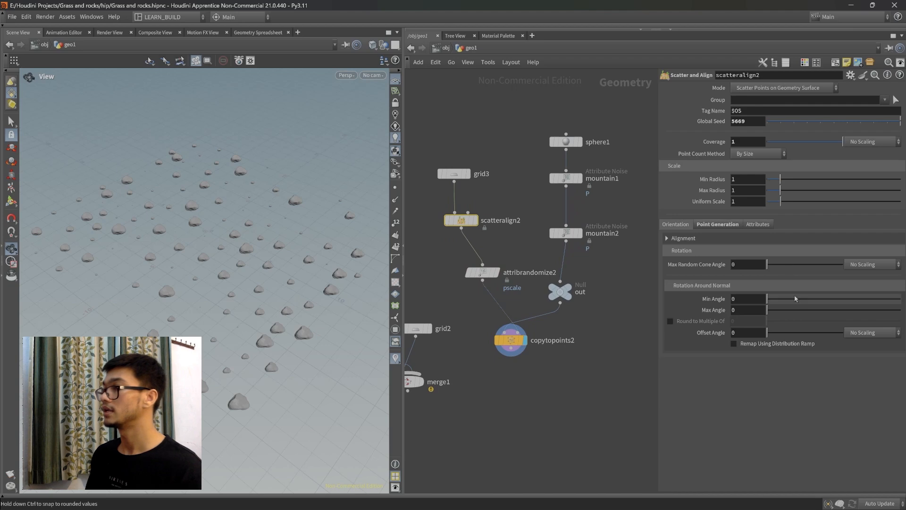
drag(821, 313, 903, 312)
scroll(295, 291, up, 2)
drag(248, 290, 218, 229)
scroll(170, 276, up, 3)
middle_drag(218, 229, 227, 260)
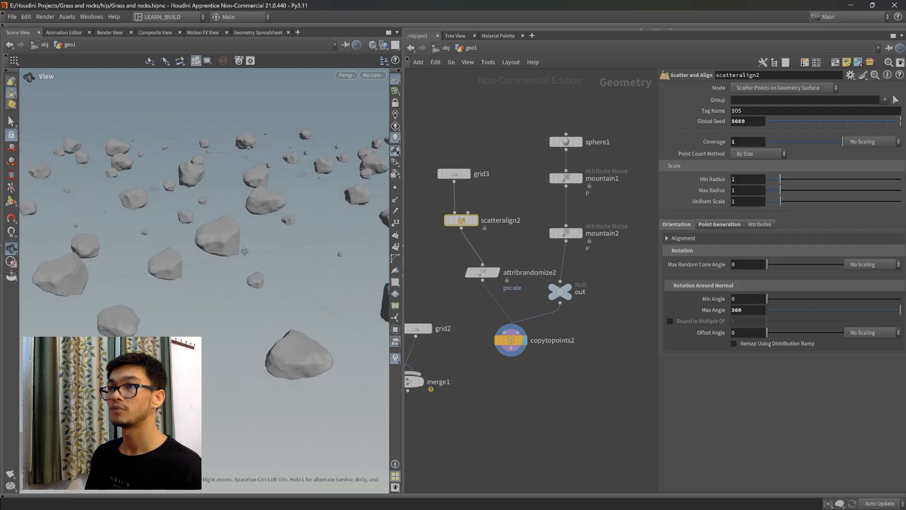
Set scatteralign2's Max Random Cone Angle to 38.7 to tilt the scattered rocks.
scroll(241, 261, up, 5)
scroll(238, 274, down, 2)
drag(247, 273, 300, 293)
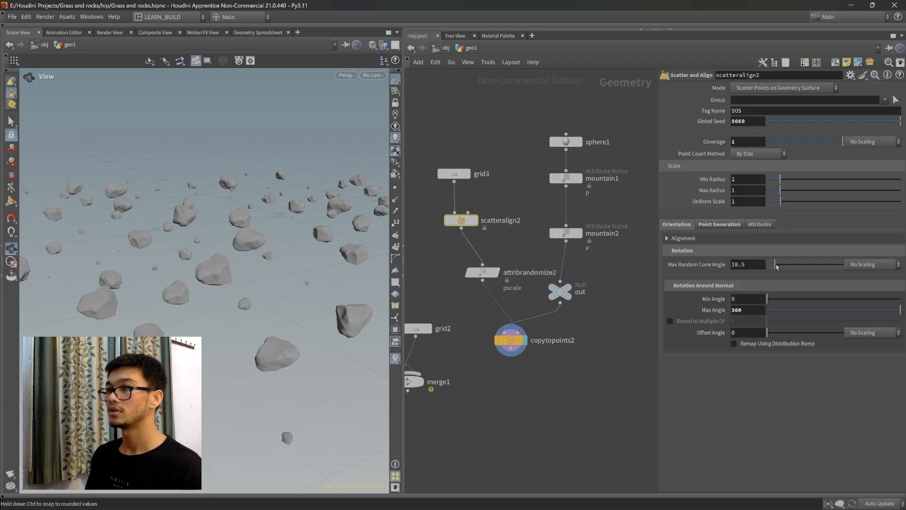
scroll(267, 286, down, 6)
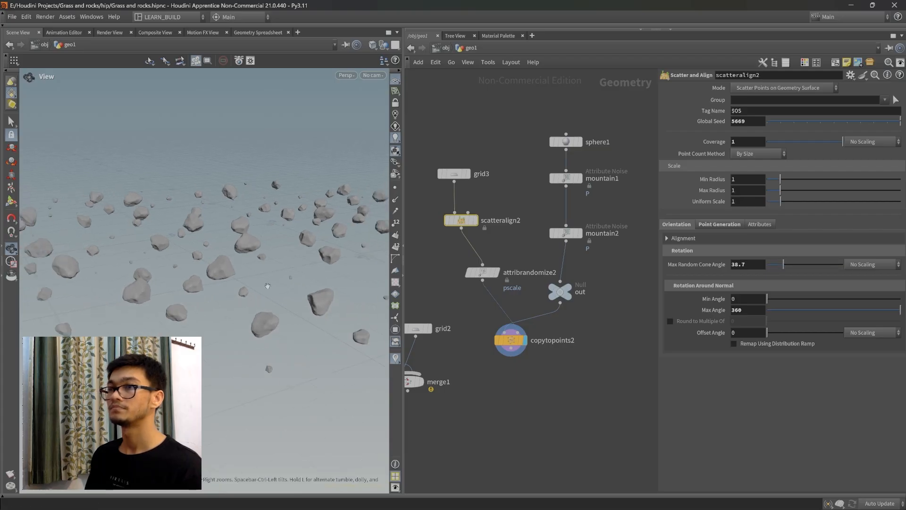
mouse_move(278, 277)
mouse_down()
mouse_move(285, 273)
mouse_move(269, 278)
mouse_up()
scroll(269, 278, up, 2)
Look over the grass and rock branches around merge1 and check the scattered rocks from a low angle.
middle_drag(503, 355, 590, 325)
scroll(531, 361, down, 3)
middle_drag(420, 393, 566, 378)
scroll(566, 378, down, 4)
middle_drag(515, 391, 538, 385)
scroll(538, 385, up, 3)
scroll(573, 379, down, 1)
middle_drag(613, 377, 573, 391)
scroll(583, 375, up, 4)
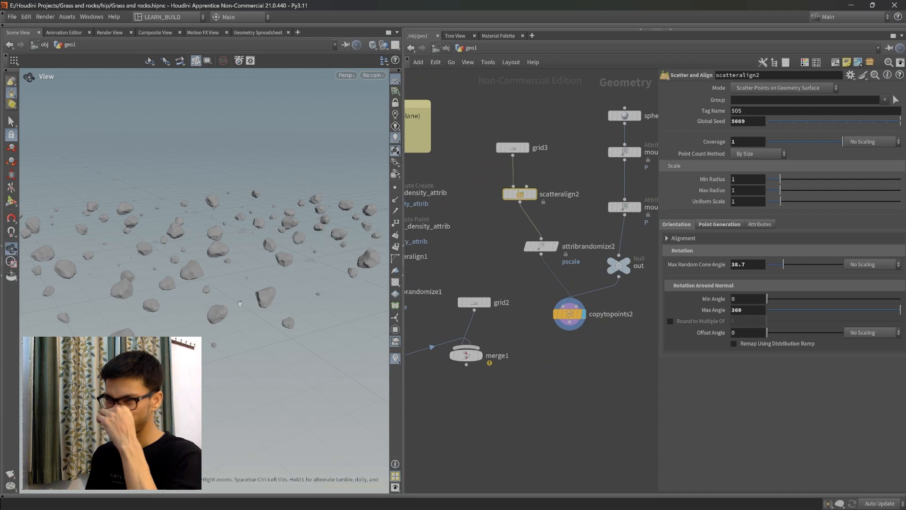
drag(207, 280, 228, 320)
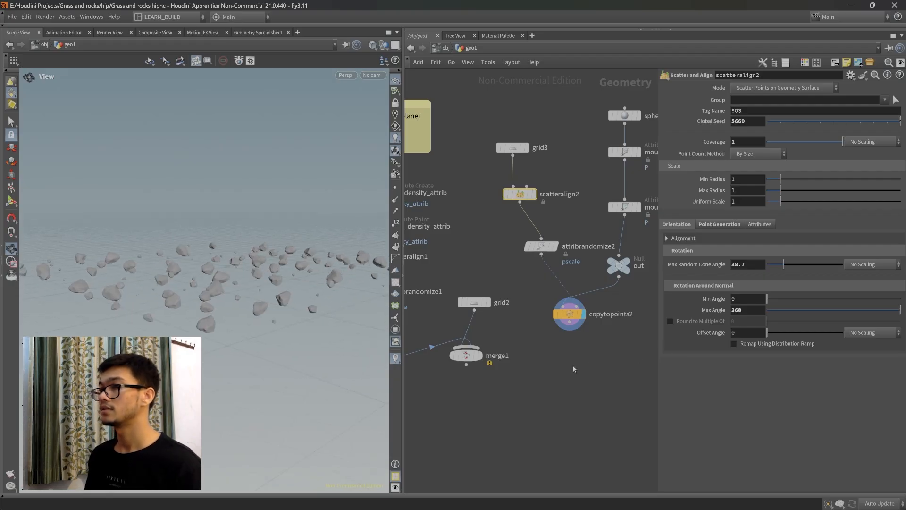
Insert a Match Size node between mountain2 and the out null in the rock branch.
key(Tab)
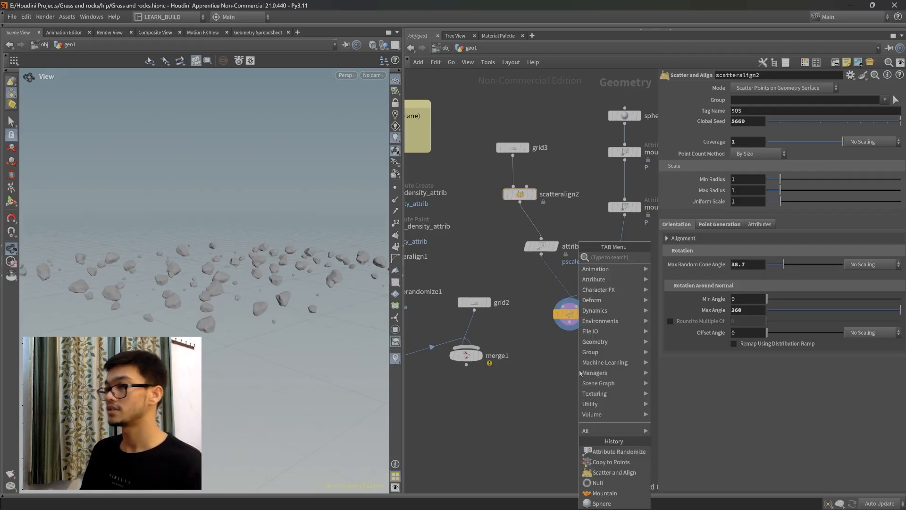
text(match)
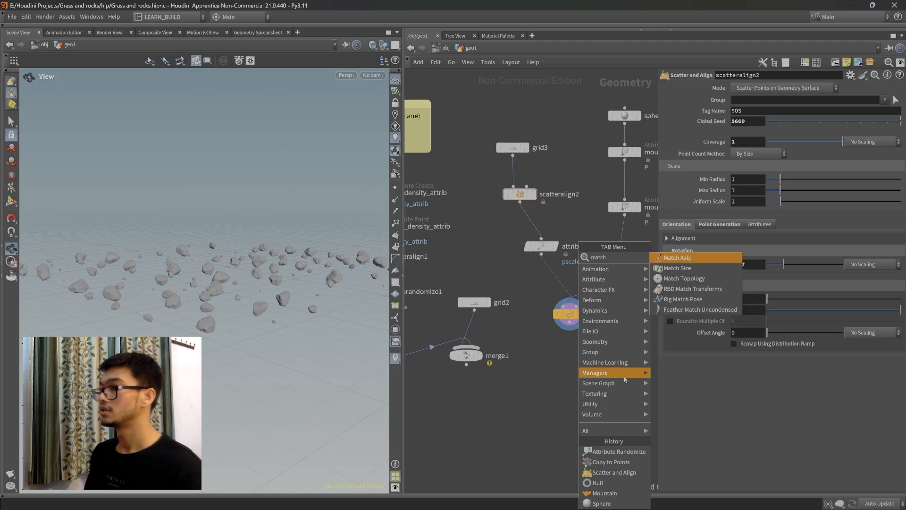
click(673, 268)
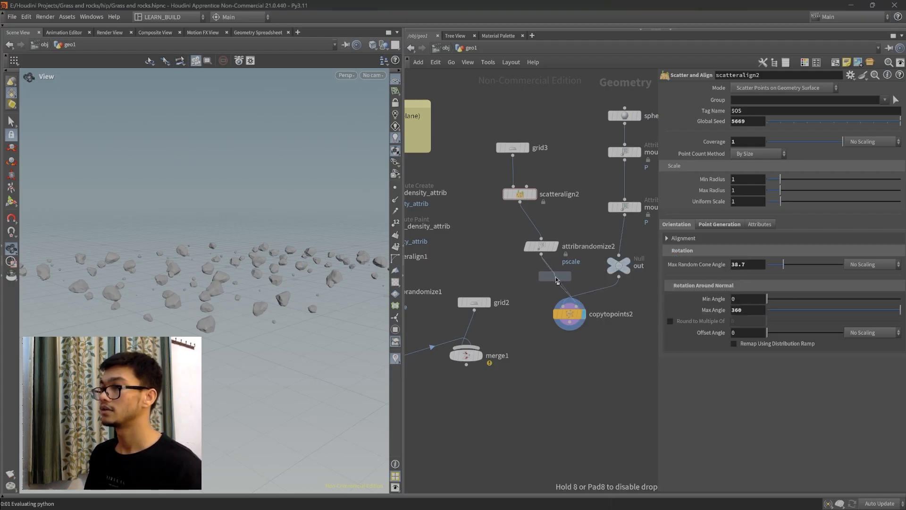
click(556, 280)
drag(541, 246, 530, 235)
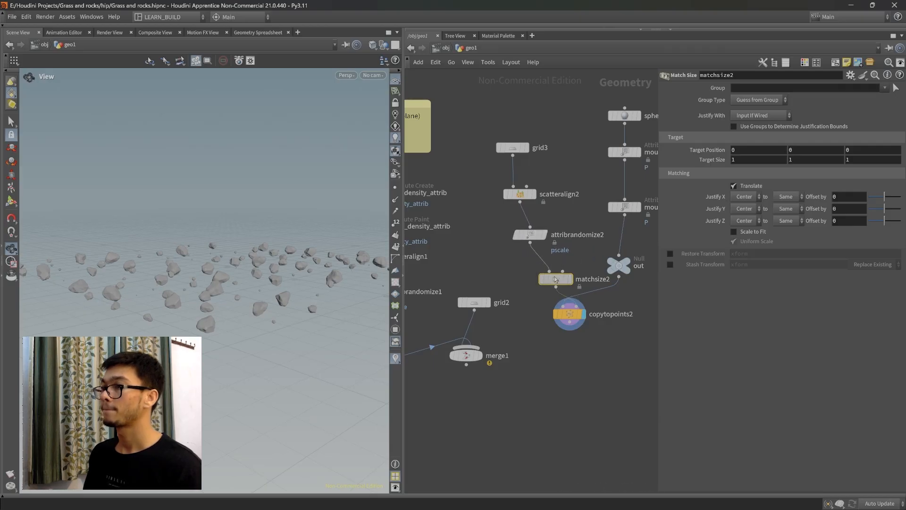
drag(556, 278, 628, 244)
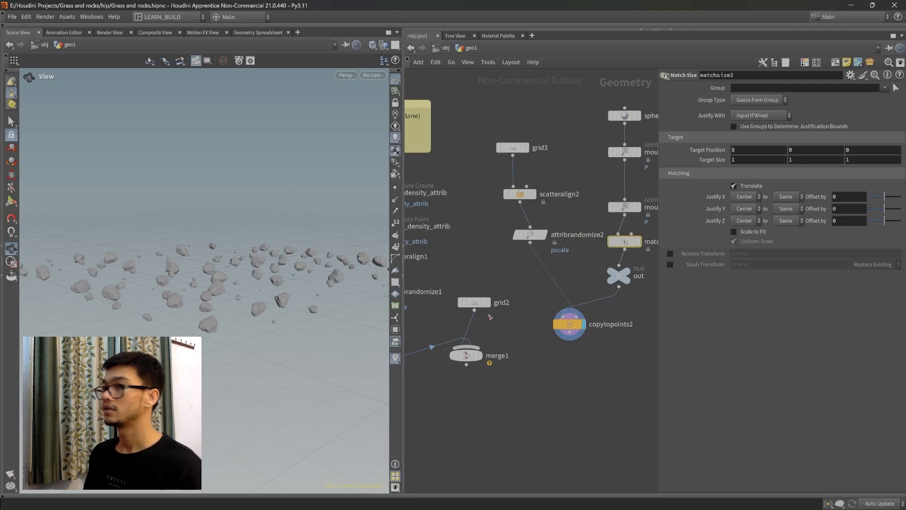
Set matchsize2's Justify Y to Min so that each rock is aligned by its base.
drag(188, 315, 196, 281)
click(748, 212)
click(748, 230)
drag(240, 309, 281, 323)
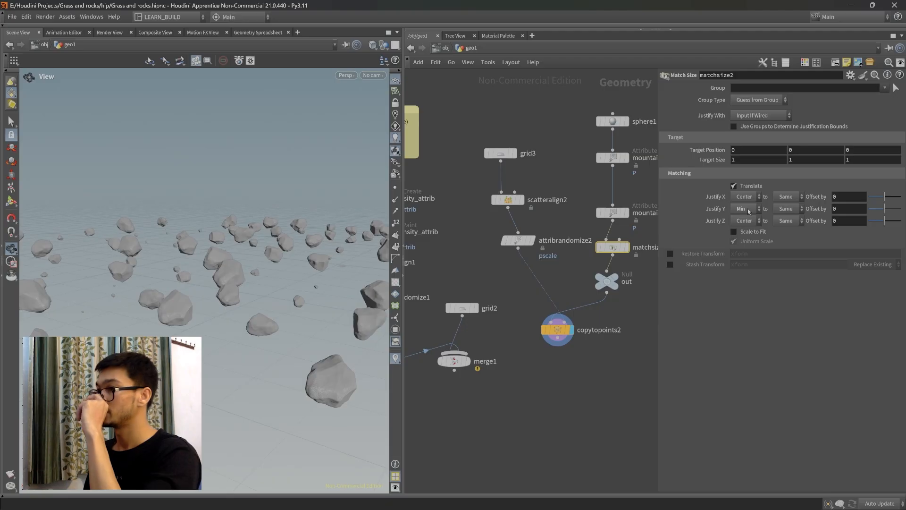
scroll(264, 326, down, 3)
drag(262, 326, 242, 329)
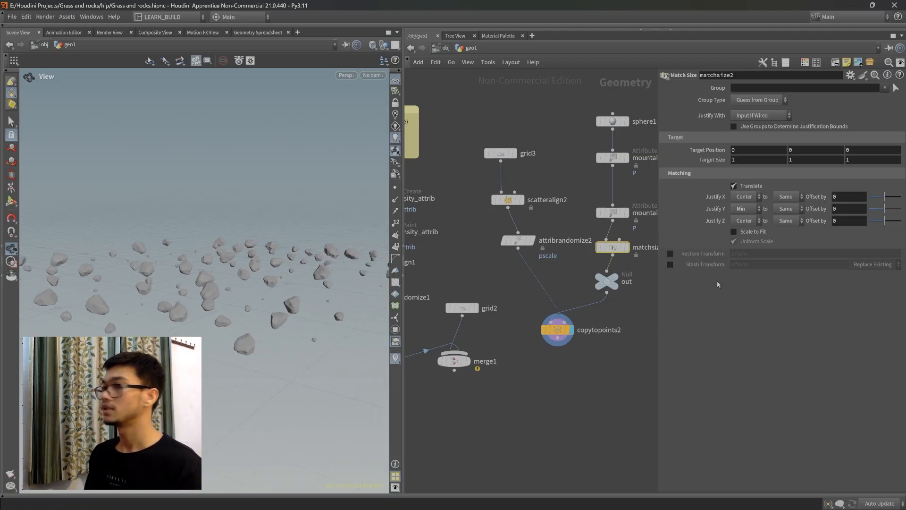
Set matchsize2's Justify Y offset to -0.16 to sink the rocks slightly into the ground.
scroll(264, 306, up, 3)
drag(265, 319, 287, 284)
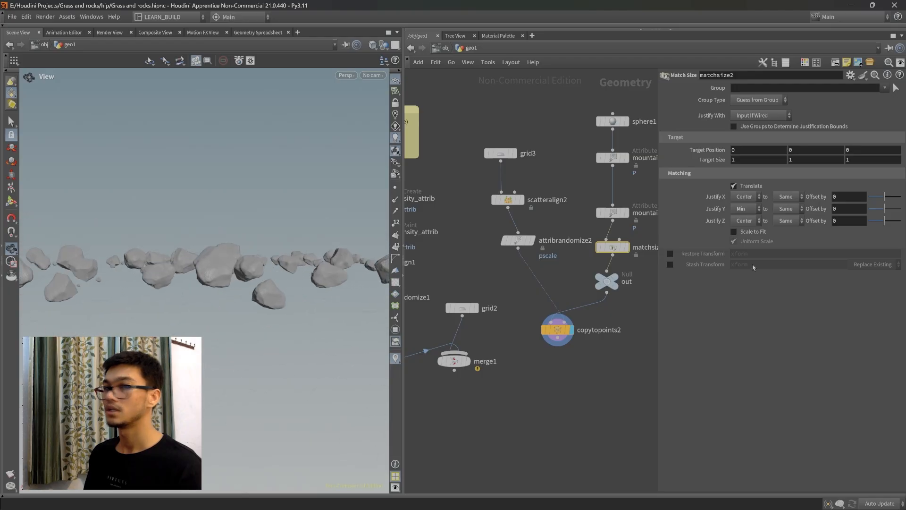
drag(886, 213, 883, 213)
scroll(213, 309, down, 3)
drag(215, 302, 253, 327)
Connect copytopoints2 to merge1, display merge1, and inspect the rocks together with the grass.
middle_drag(584, 362, 596, 339)
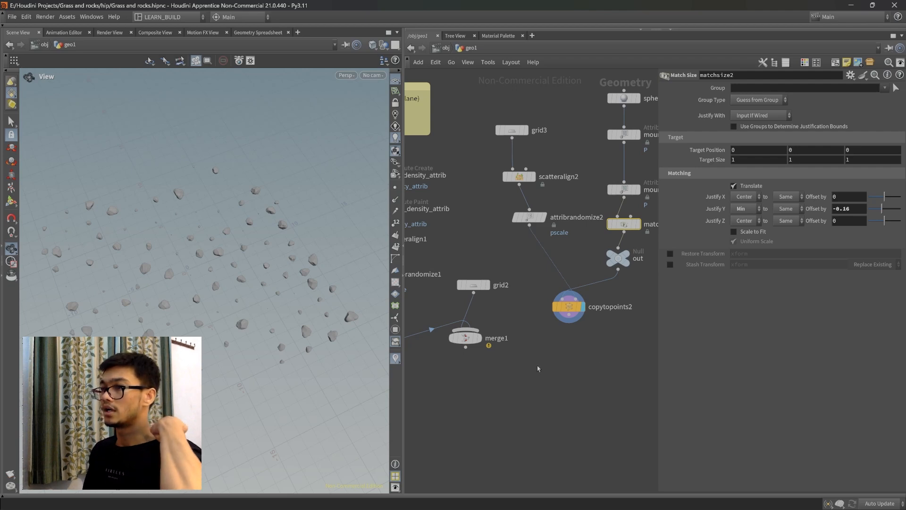
drag(570, 318, 481, 343)
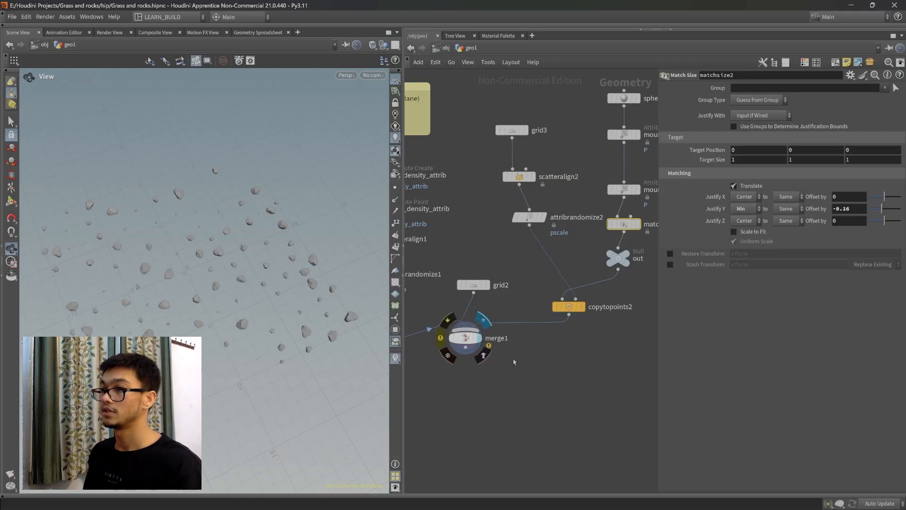
drag(247, 292, 211, 361)
drag(211, 329, 309, 319)
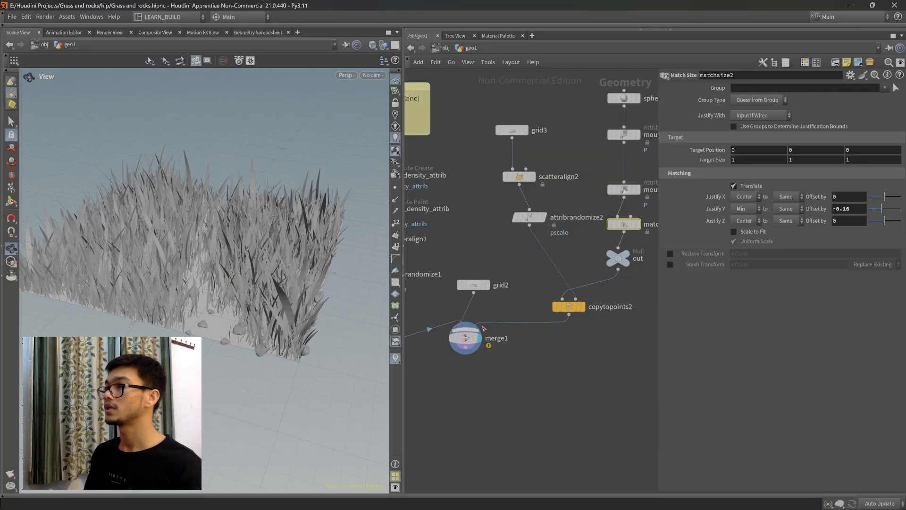
Move mountain2 and matchsize2 up to tidy the spacing of the rock branch.
middle_drag(571, 361, 506, 410)
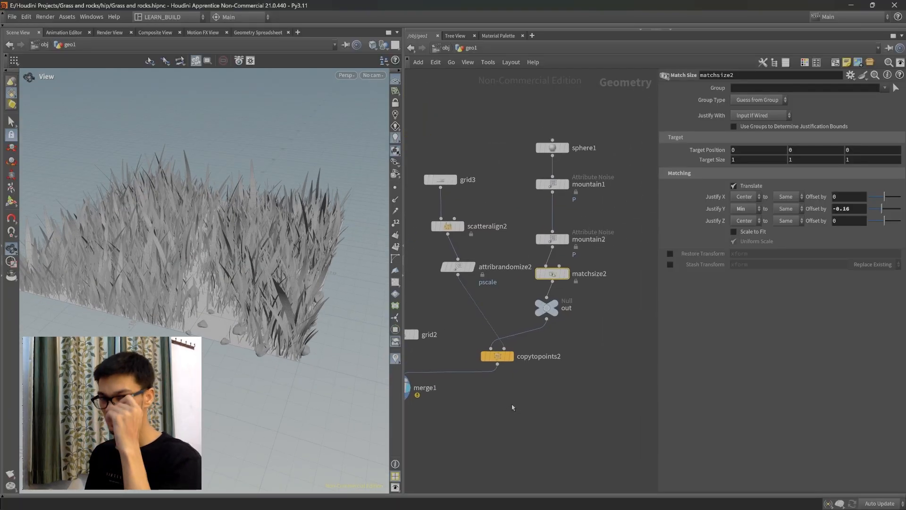
drag(553, 239, 553, 220)
drag(552, 275, 556, 260)
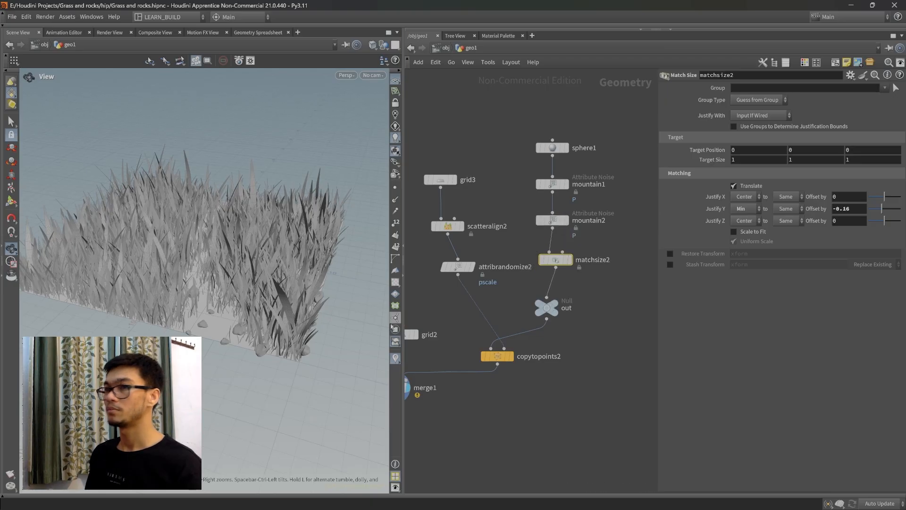
Switch scatteralign2's point count method to By Density and set its Max Random Cone Angle to 35.3.
drag(258, 347, 225, 351)
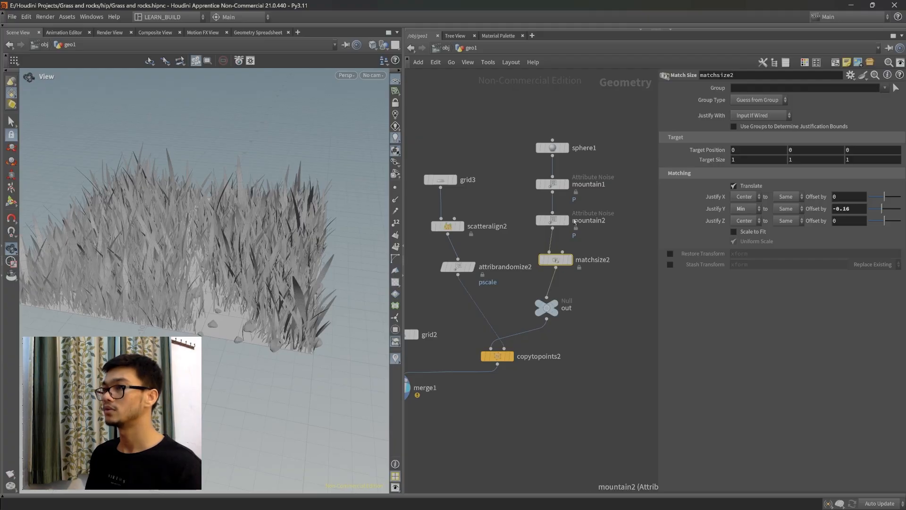
click(461, 228)
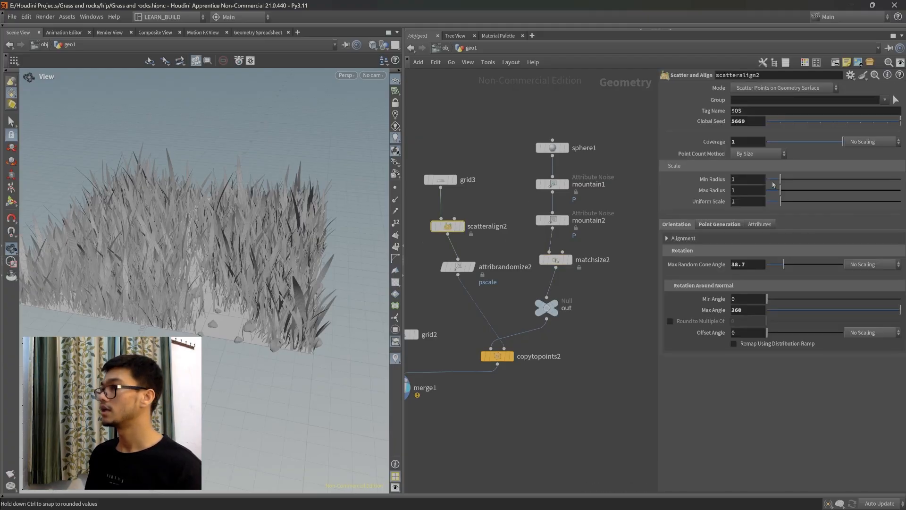
click(726, 226)
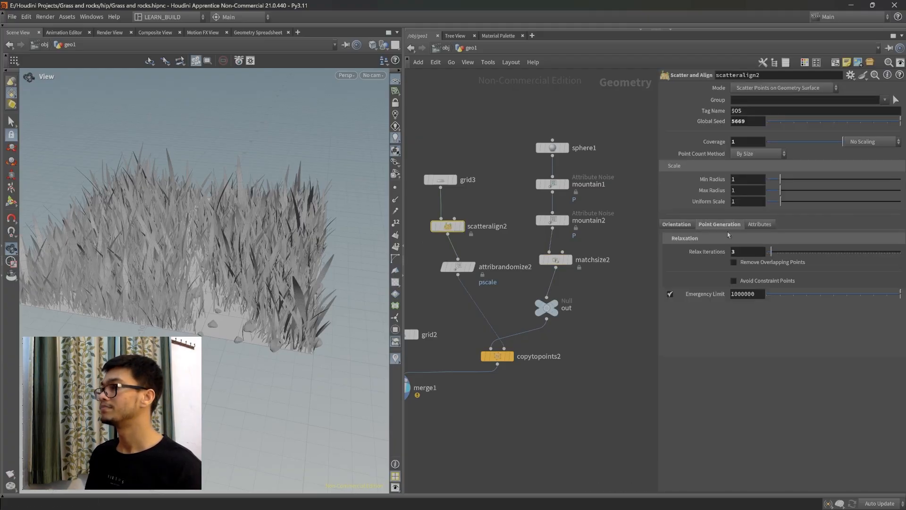
click(677, 225)
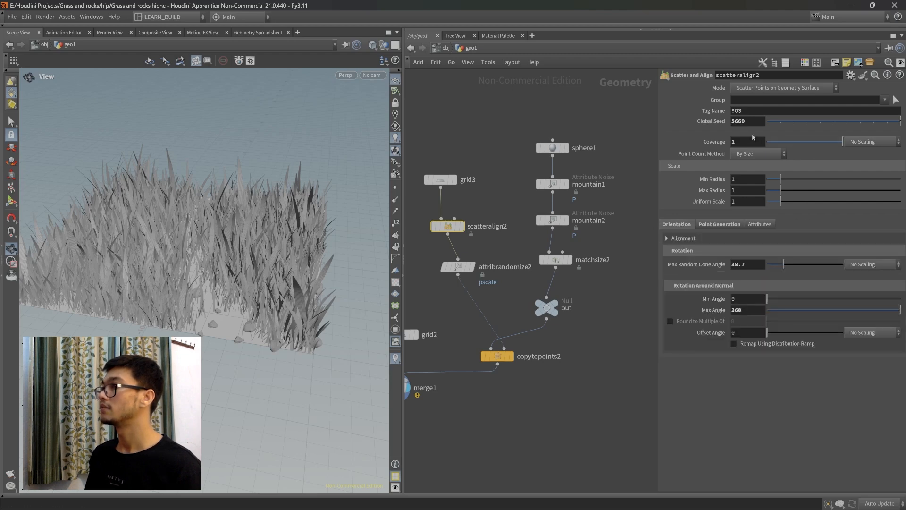
click(758, 153)
click(750, 146)
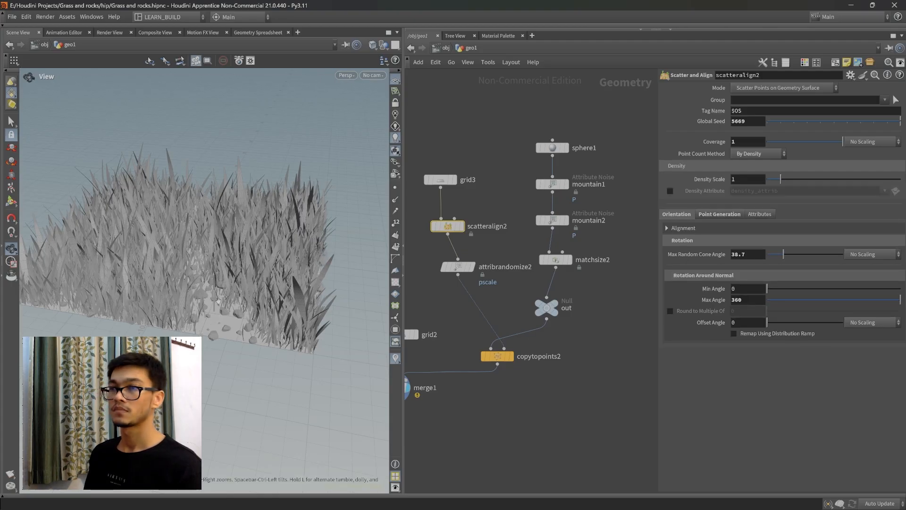
scroll(254, 324, up, 8)
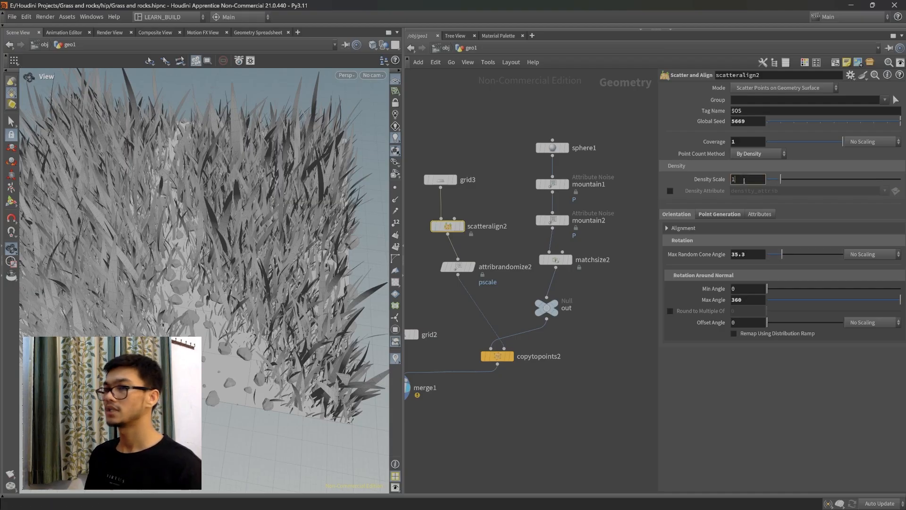
scroll(302, 246, down, 3)
drag(302, 245, 205, 263)
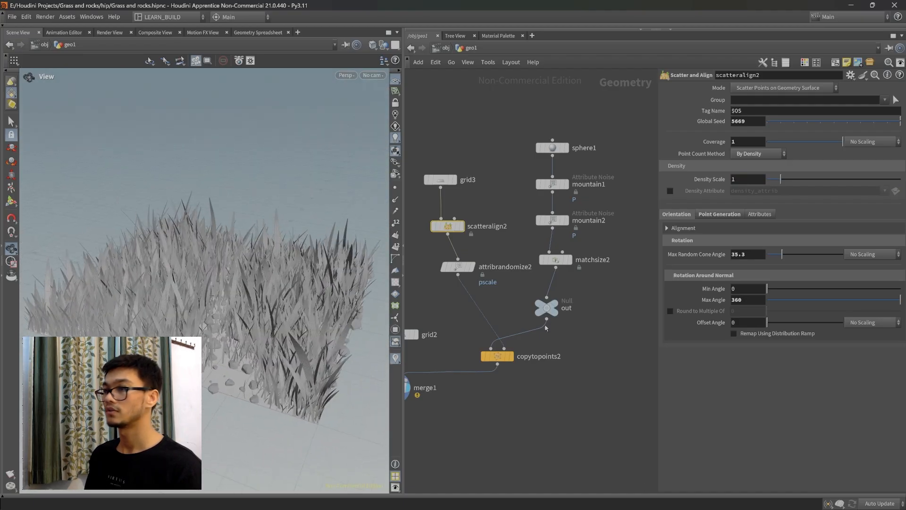
Display copytopoints2 and set scatteralign2's Density Scale to 0.5.
middle_drag(491, 329, 510, 306)
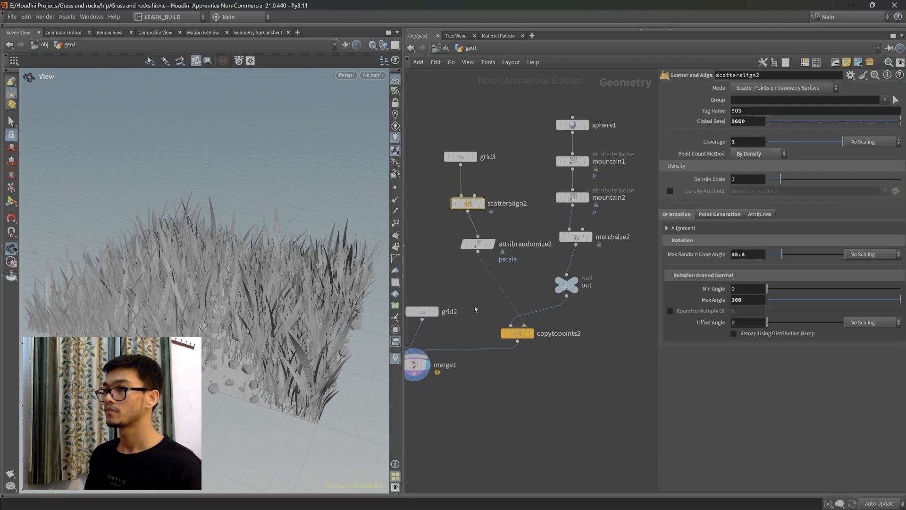
scroll(519, 293, down, 2)
mouse_move(534, 326)
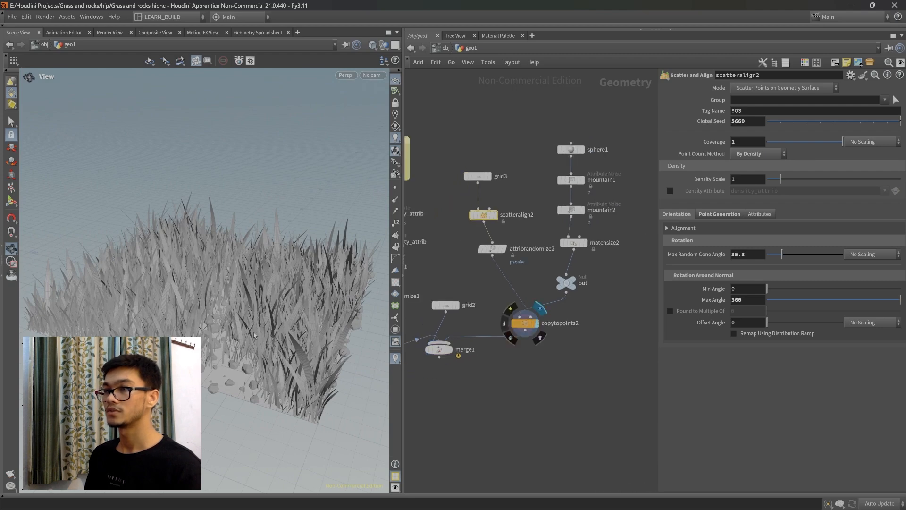
drag(194, 309, 181, 337)
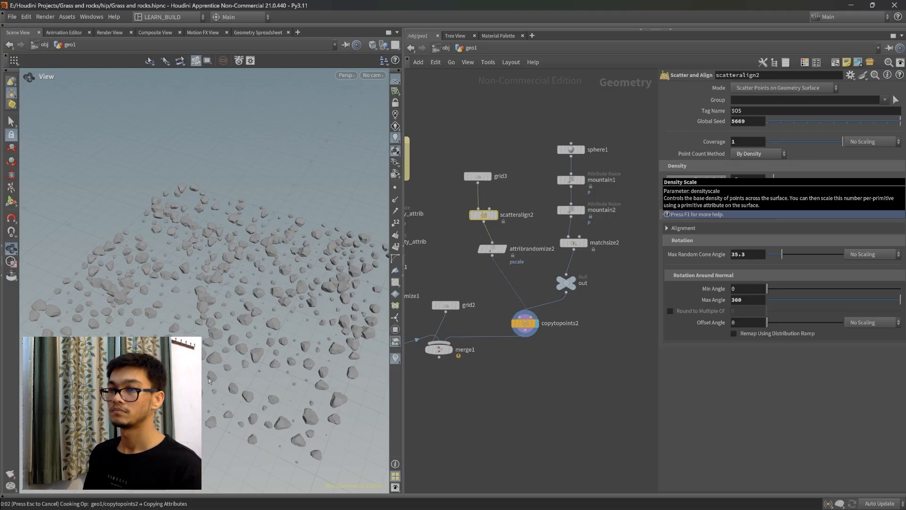
drag(245, 371, 252, 344)
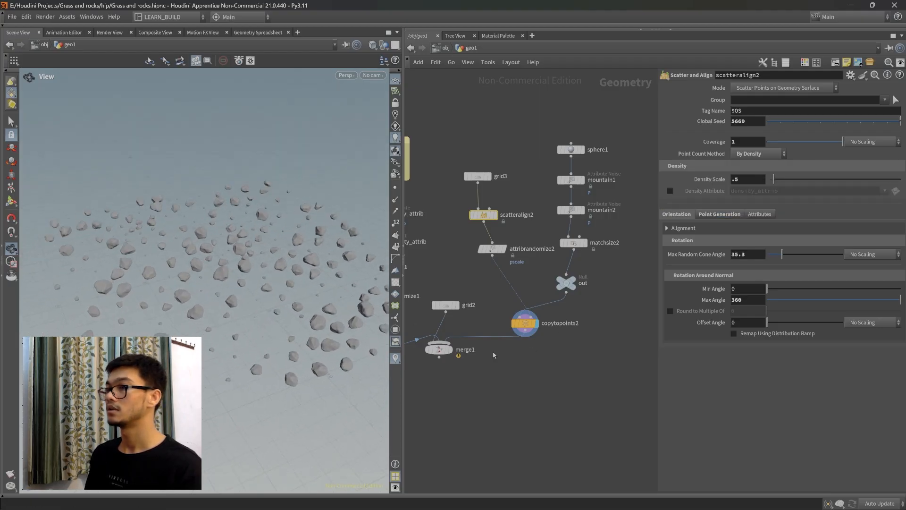
Display merge1 and inspect the grass together with the sparser rocks.
mouse_move(451, 353)
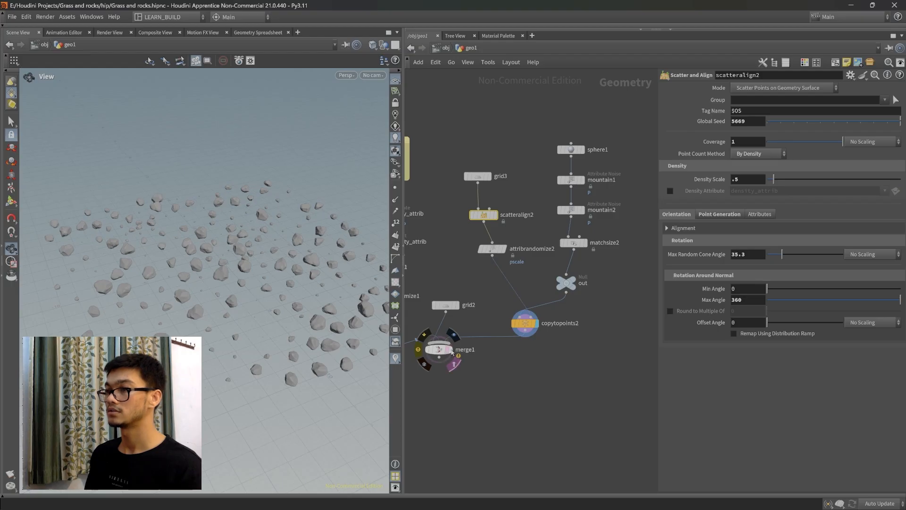
click(453, 362)
scroll(439, 352, up, 3)
scroll(276, 305, up, 5)
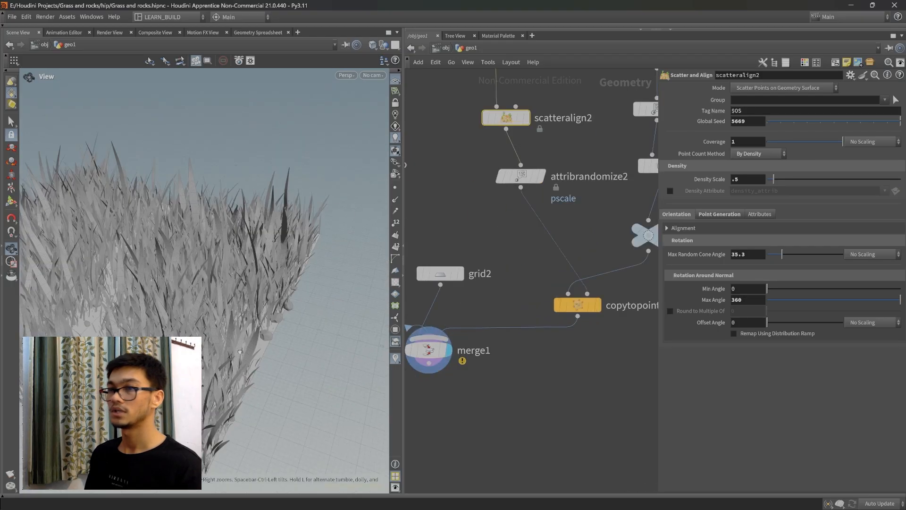
drag(276, 305, 292, 324)
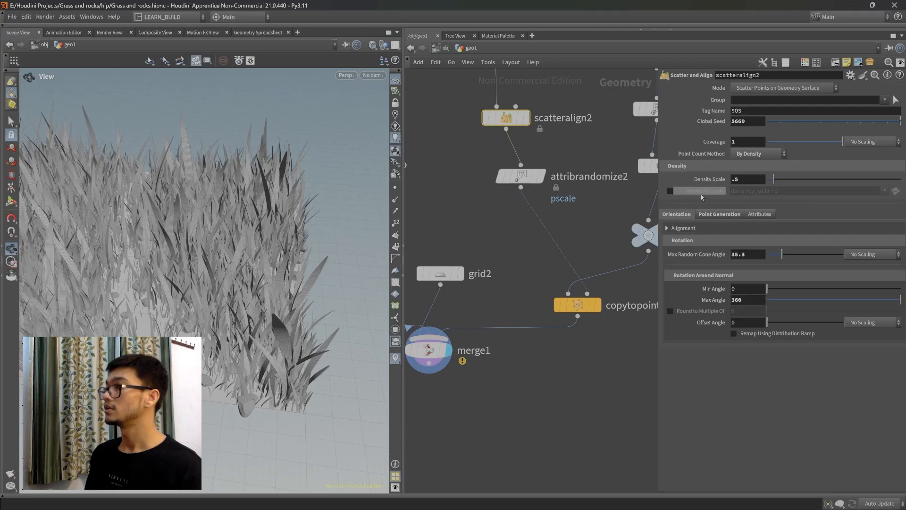
Enable scatteralign2's Density Attribute, add its paintable density_attrib to the ground, and paint rock density along the bare path.
click(671, 191)
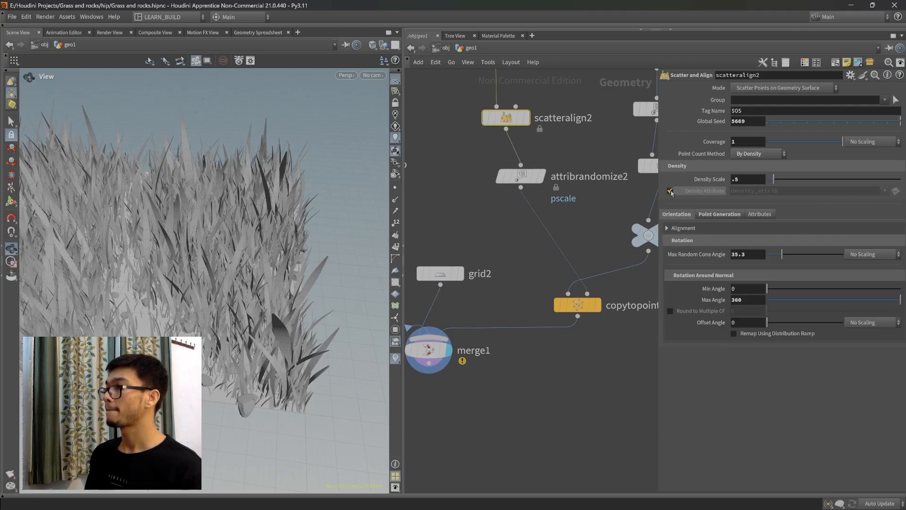
click(896, 191)
scroll(255, 261, up, 5)
scroll(255, 261, down, 4)
mouse_move(254, 261)
alt+mouse_down()
mouse_move(219, 271)
mouse_move(196, 237)
alt+mouse_up()
scroll(196, 237, down, 5)
scroll(244, 125, up, 20)
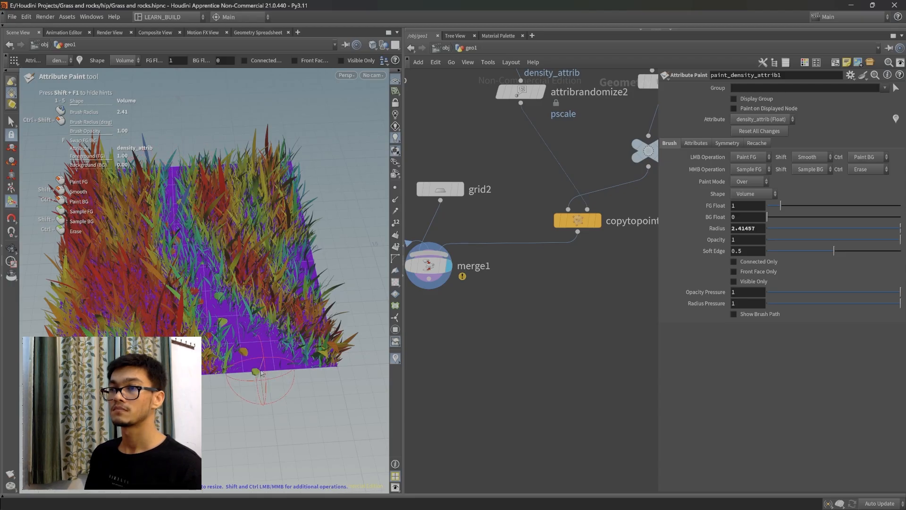
Undo the last density paint strokes and check the remaining rocks along the path.
key(ctrl+z)
key(ctrl+z)
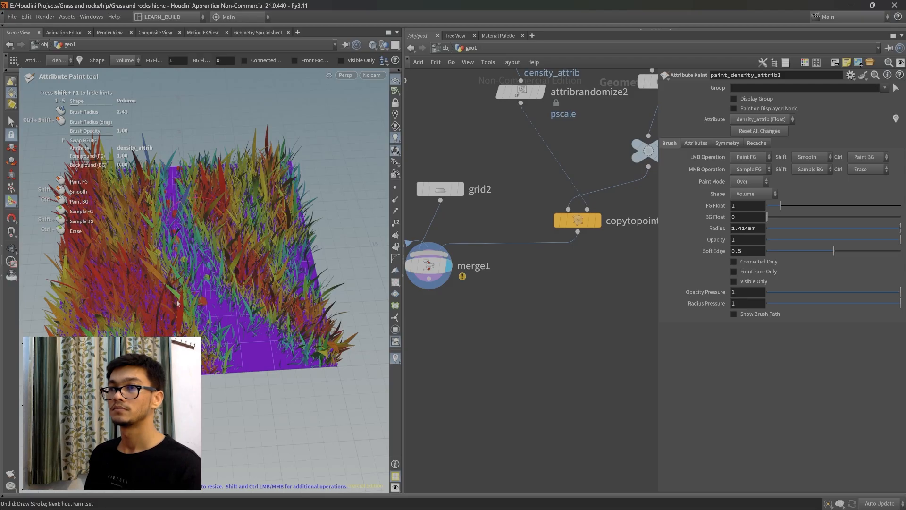
mouse_move(159, 275)
alt+mouse_down()
mouse_move(189, 291)
mouse_move(170, 314)
mouse_move(196, 297)
mouse_move(177, 314)
alt+mouse_up()
key(Return)
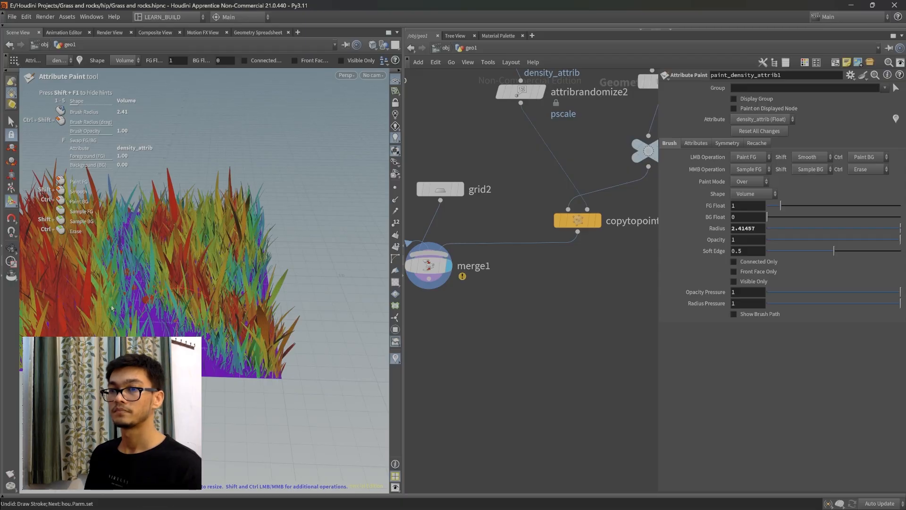
alt+drag(184, 314, 181, 349)
Arrange add_density_attrib1, paint_density_attrib1 and scatteralign2 in a tidy column between grid3 and attribrandomize2.
middle_drag(596, 266, 587, 324)
scroll(545, 335, down, 6)
scroll(587, 322, up, 6)
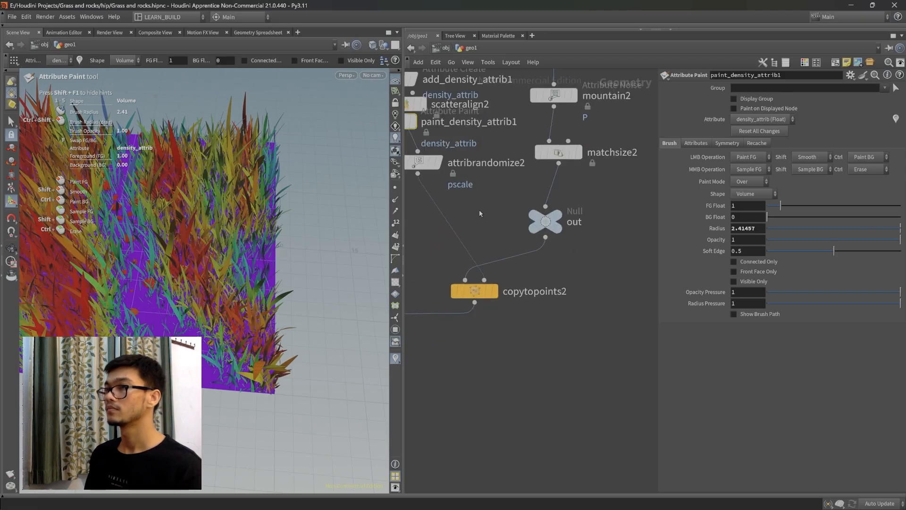
middle_drag(481, 214, 547, 375)
drag(440, 147, 484, 154)
mouse_move(460, 253)
mouse_down()
mouse_move(471, 252)
mouse_move(471, 266)
mouse_up()
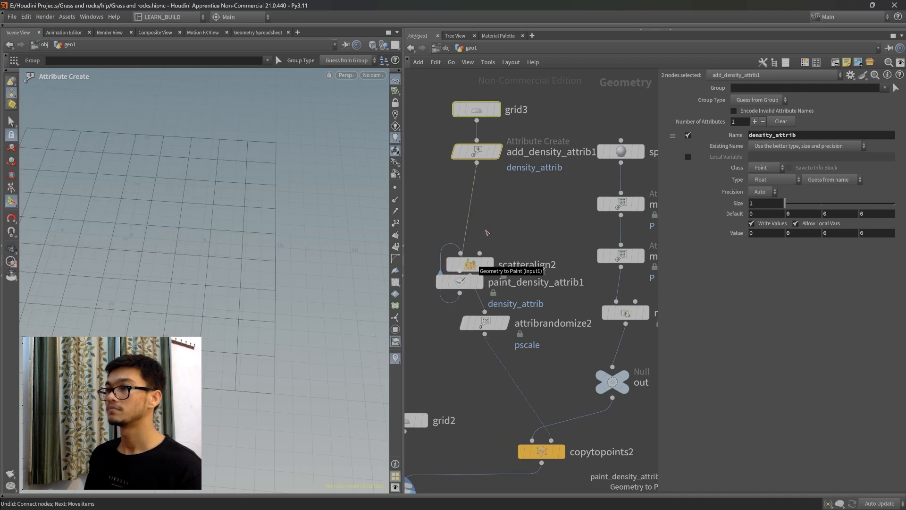
drag(472, 267, 473, 266)
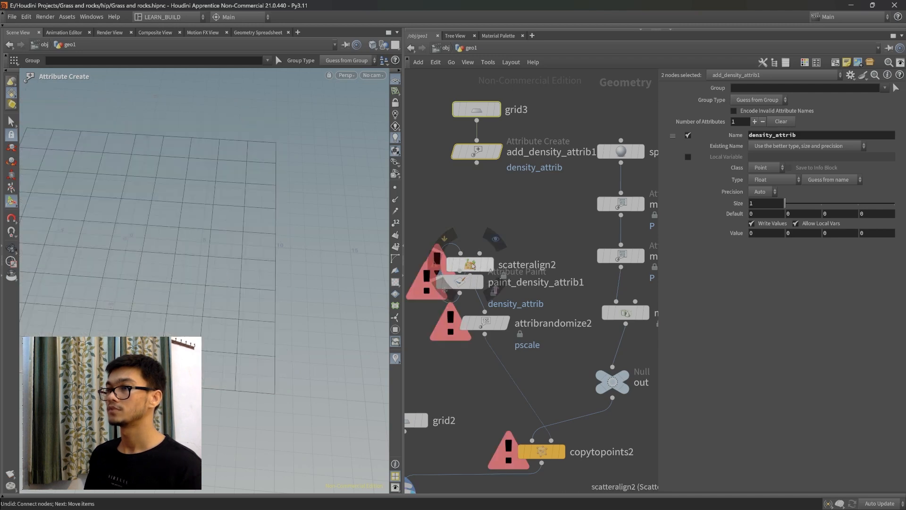
key(ctrl+z)
mouse_move(470, 264)
mouse_down()
mouse_move(502, 209)
mouse_move(520, 226)
mouse_up()
drag(468, 283, 469, 194)
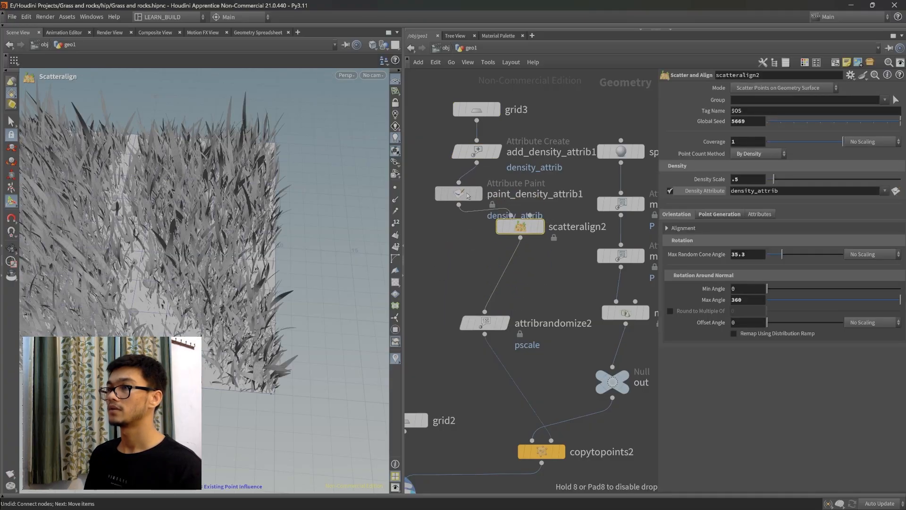
drag(520, 226, 477, 262)
Cut the wire from bend1 to the grass copytopoints node and connect the chair branch's matchsize1 in its place.
scroll(477, 262, down, 8)
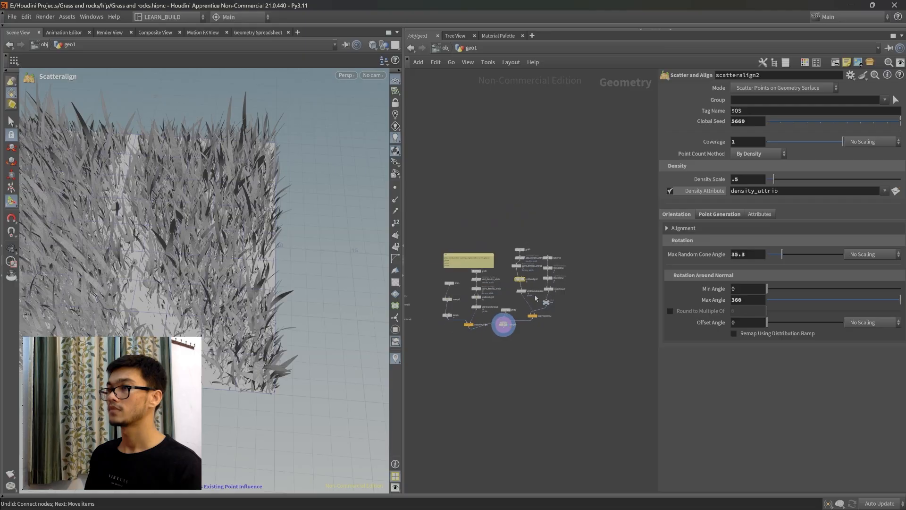
scroll(501, 324, up, 3)
alt+drag(240, 289, 273, 295)
middle_drag(473, 388, 542, 343)
middle_drag(478, 322, 503, 362)
scroll(524, 352, up, 2)
scroll(502, 361, up, 1)
middle_drag(437, 325, 482, 342)
scroll(535, 358, down, 1)
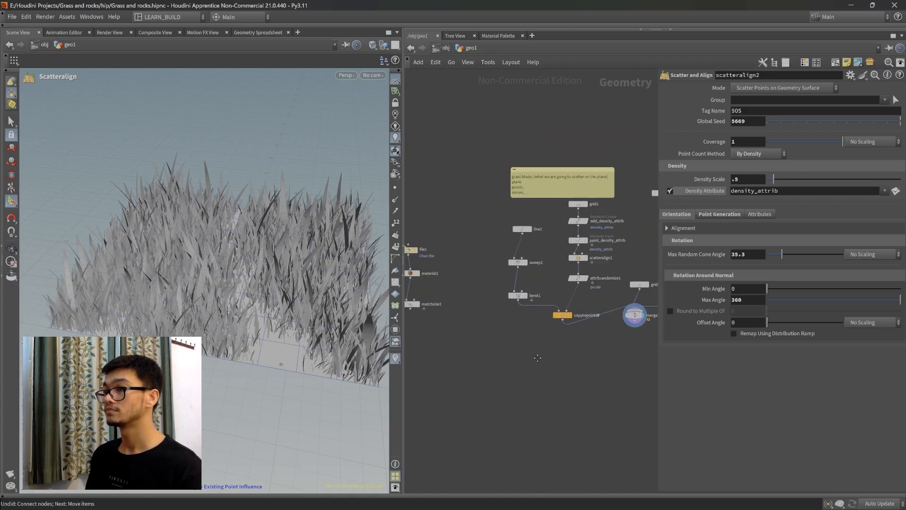
middle_drag(536, 357, 556, 342)
key(y)
drag(560, 288, 555, 309)
drag(426, 297, 577, 303)
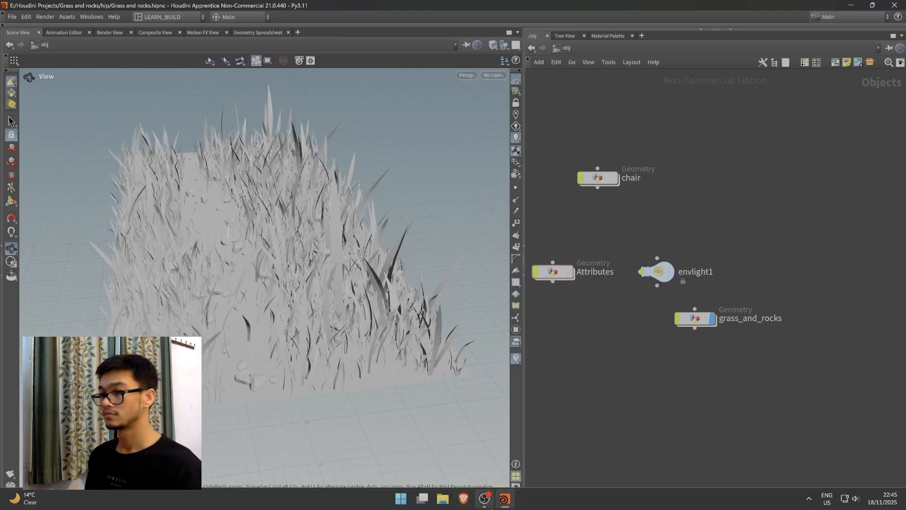
click(482, 449)
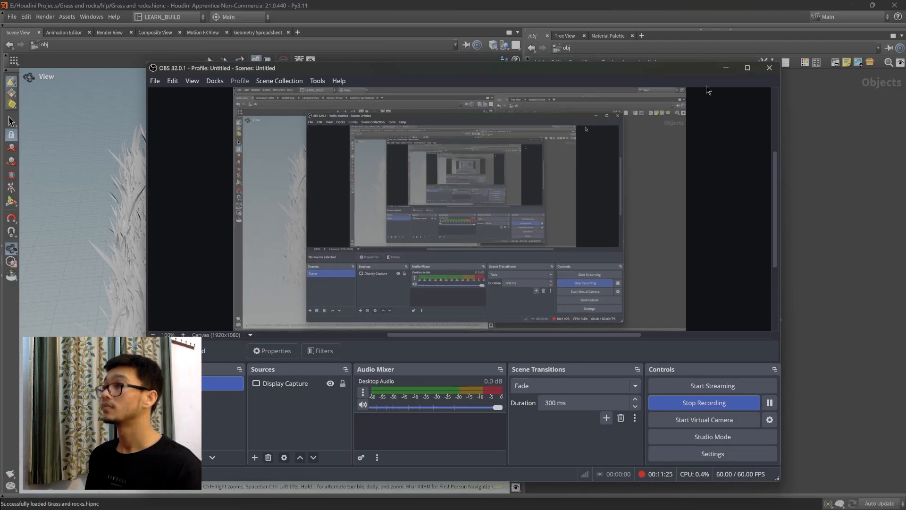
click(726, 67)
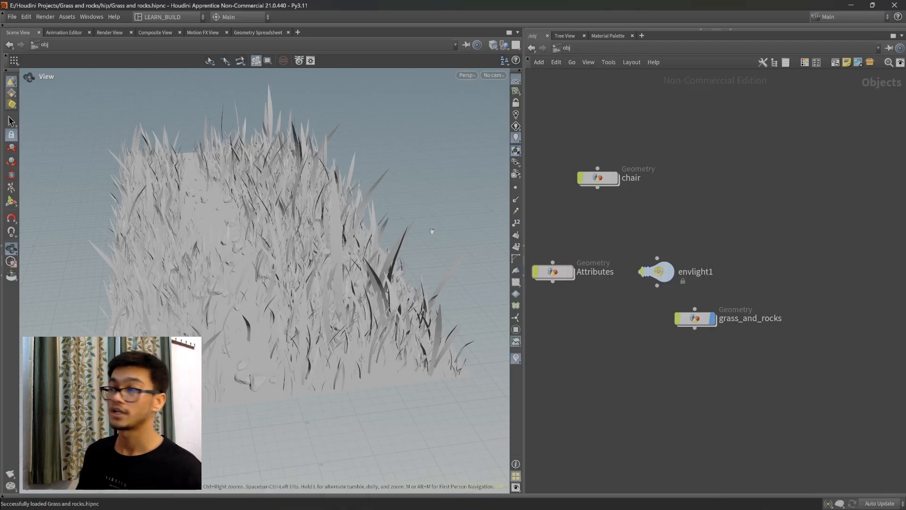
Reposition the chair object and delete the Attributes geometry object at object level.
middle_drag(725, 250, 763, 281)
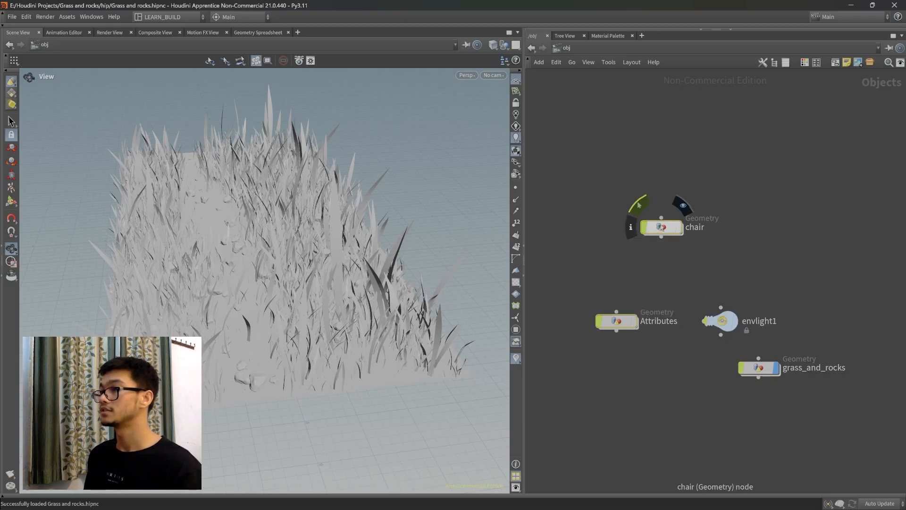
drag(646, 221, 620, 200)
middle_drag(771, 297, 728, 262)
drag(571, 244, 608, 333)
key(Delete)
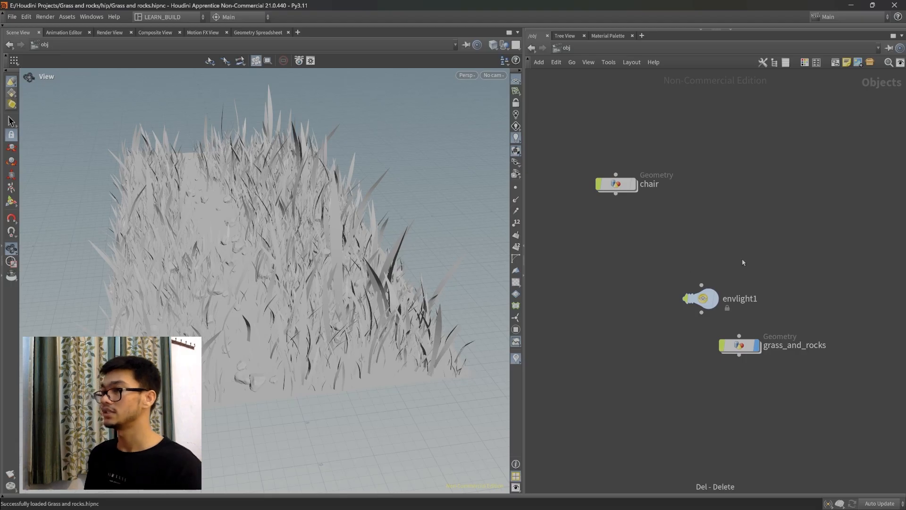
Move envlight1 up, clear of the grass_and_rocks object.
drag(704, 299, 771, 210)
middle_drag(734, 303, 690, 296)
scroll(685, 298, down, 1)
mouse_move(258, 243)
mouse_down()
mouse_move(264, 231)
mouse_move(325, 295)
mouse_move(251, 237)
mouse_move(265, 234)
mouse_up()
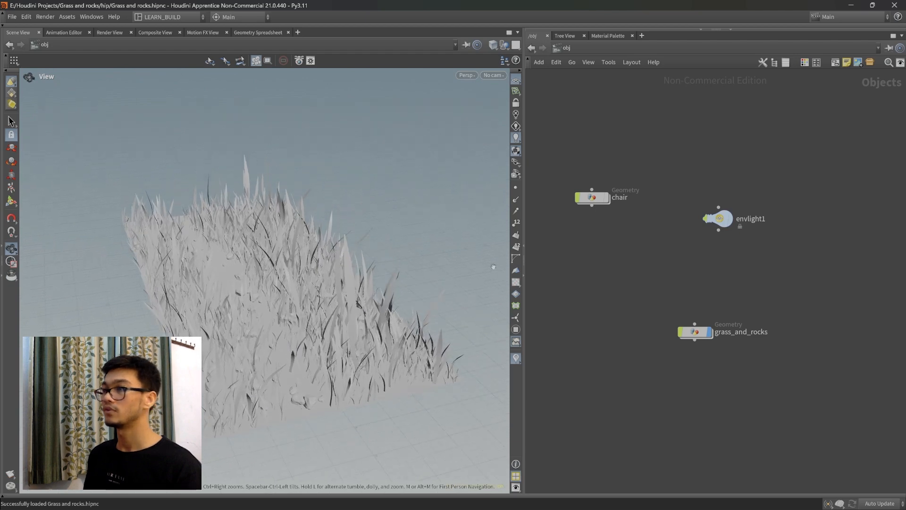
Open the chair object and examine its scatter network and the chairs spread over the grid.
double_click(591, 197)
scroll(637, 222, down, 2)
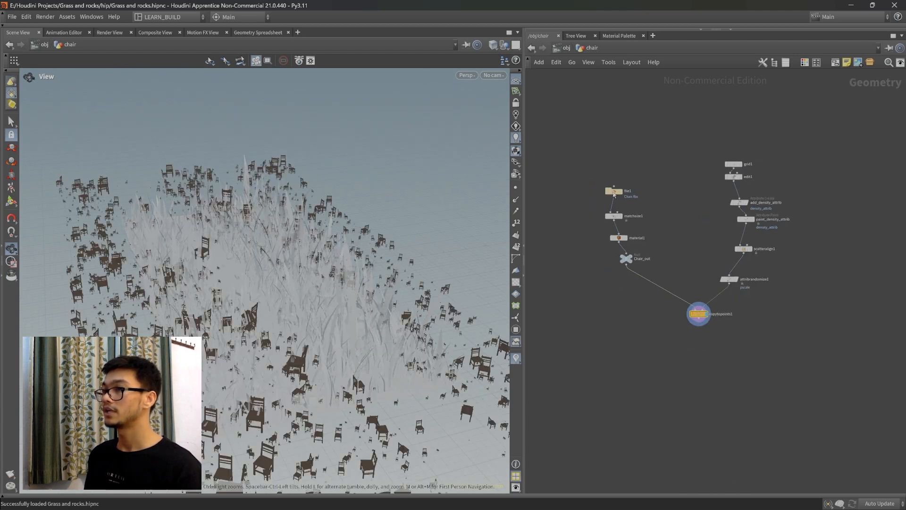
scroll(654, 282, up, 3)
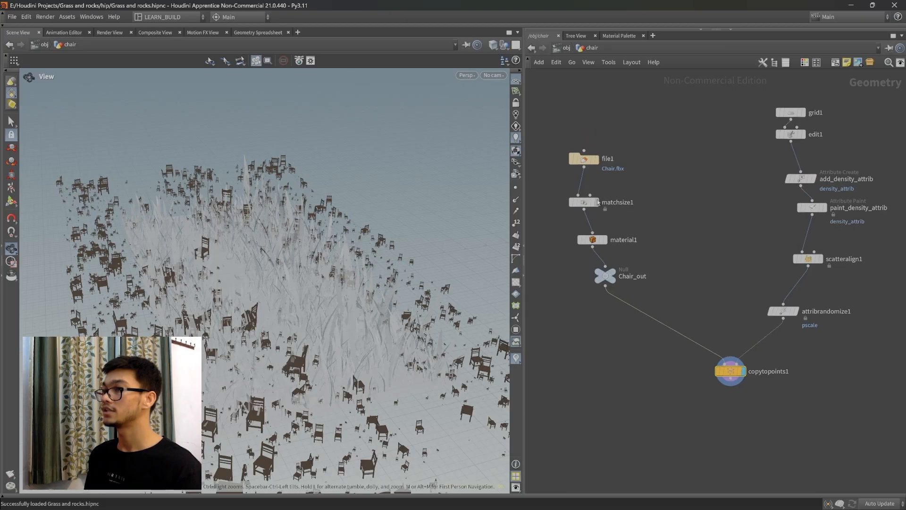
drag(310, 377, 320, 305)
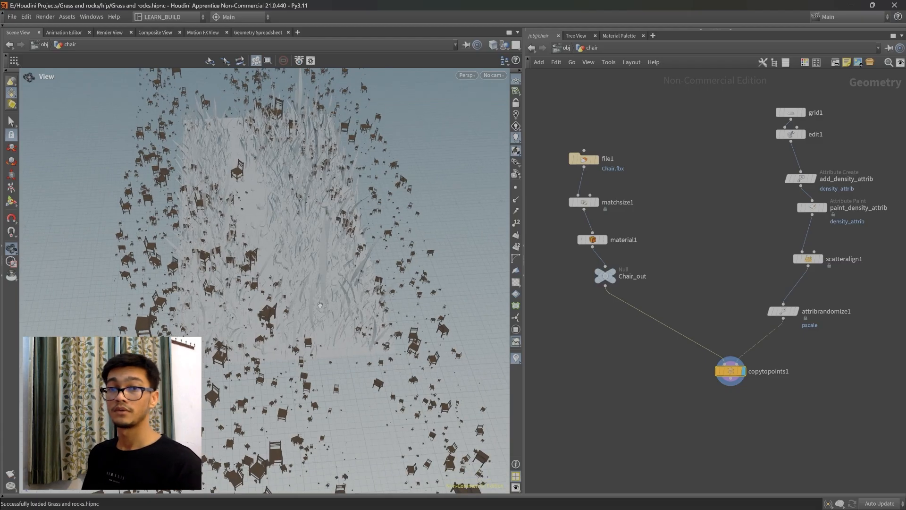
drag(348, 369, 348, 308)
middle_drag(758, 272, 750, 273)
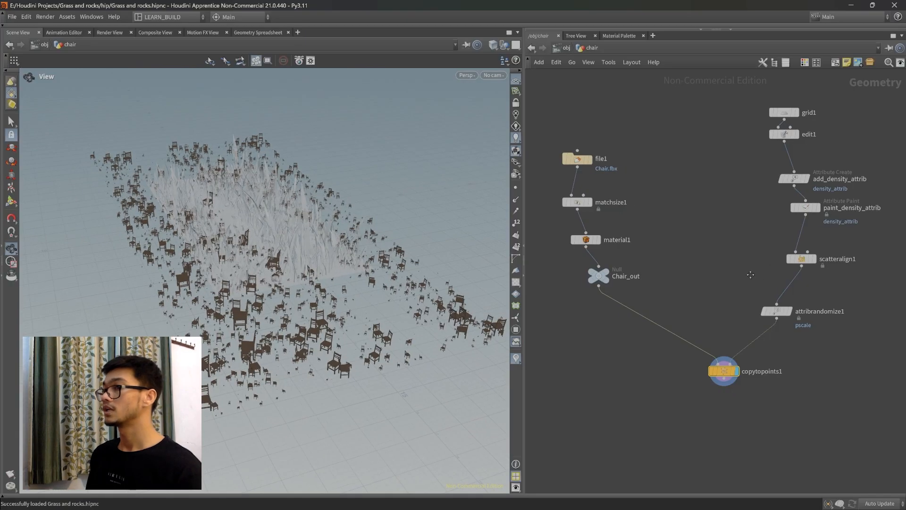
scroll(724, 288, down, 1)
drag(299, 234, 292, 232)
scroll(291, 232, up, 1)
Return to object level, hide grass_and_rocks, and display the chair object.
click(557, 49)
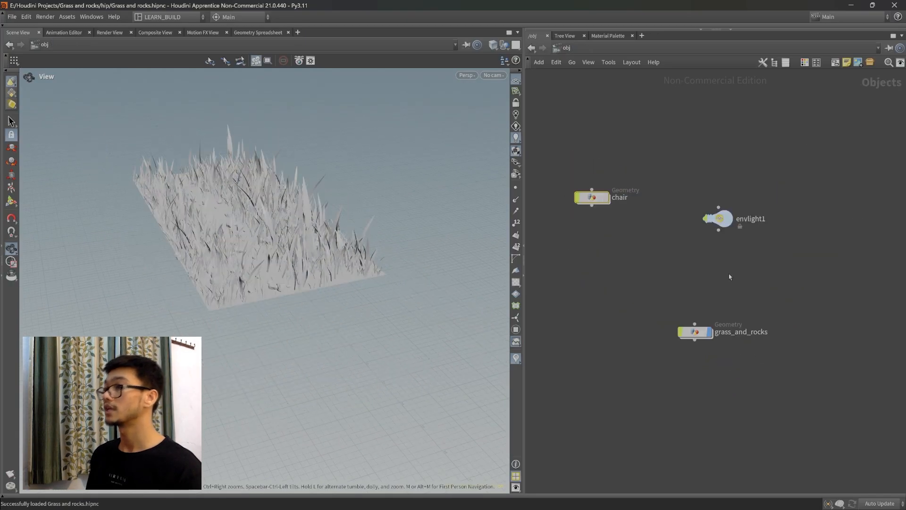
click(710, 332)
click(607, 198)
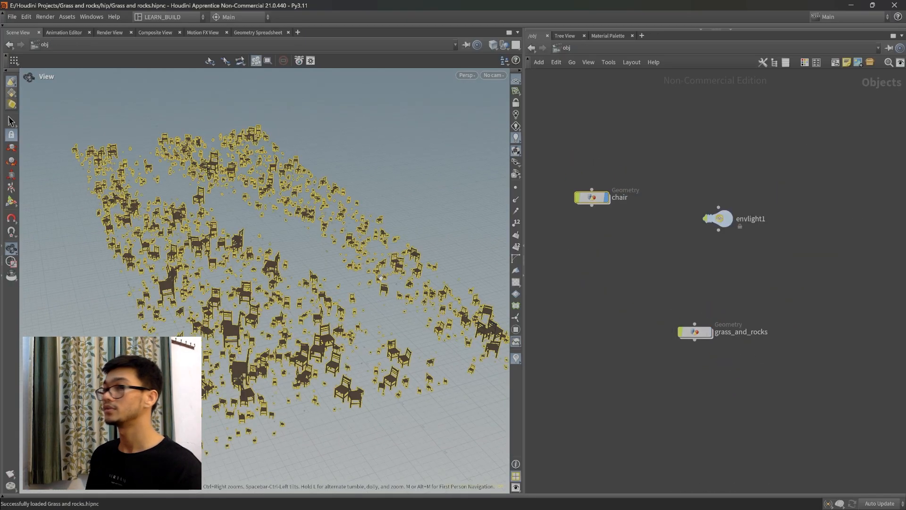
drag(412, 241, 386, 244)
Open the chair object again and inspect the scattered chairs up close.
double_click(593, 198)
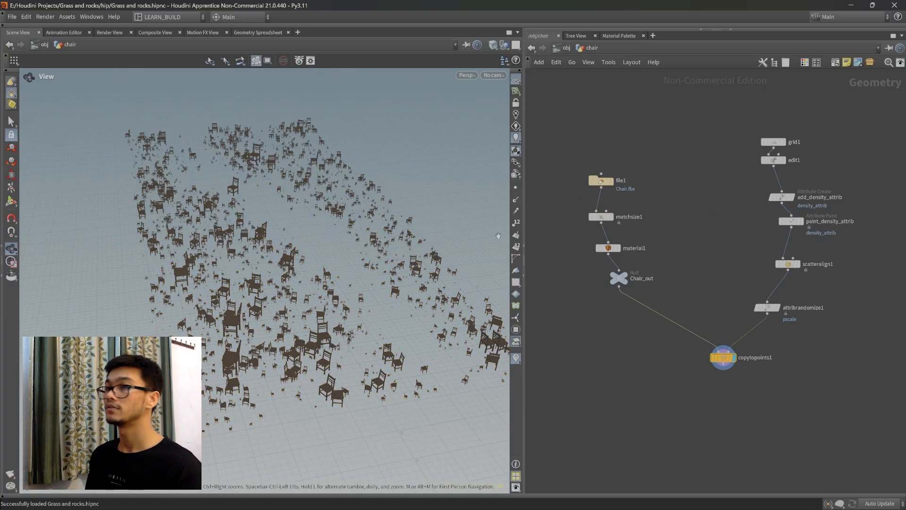
scroll(348, 239, up, 4)
drag(231, 316, 337, 263)
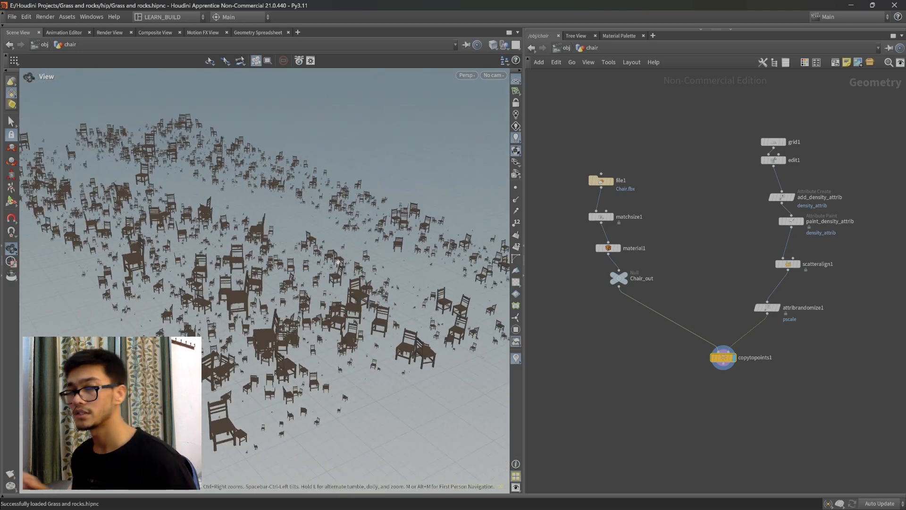